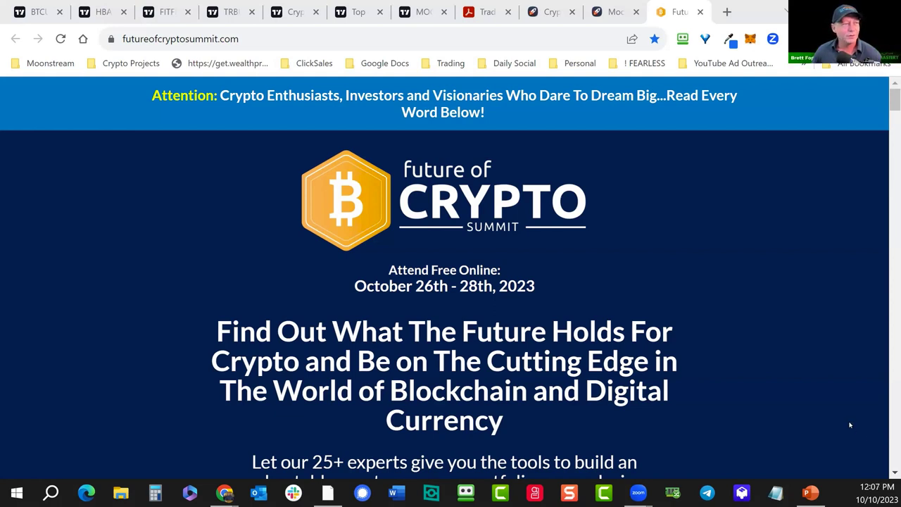
- Scroll down through the summit page to read its contents
scroll(819, 409, "down", 13)
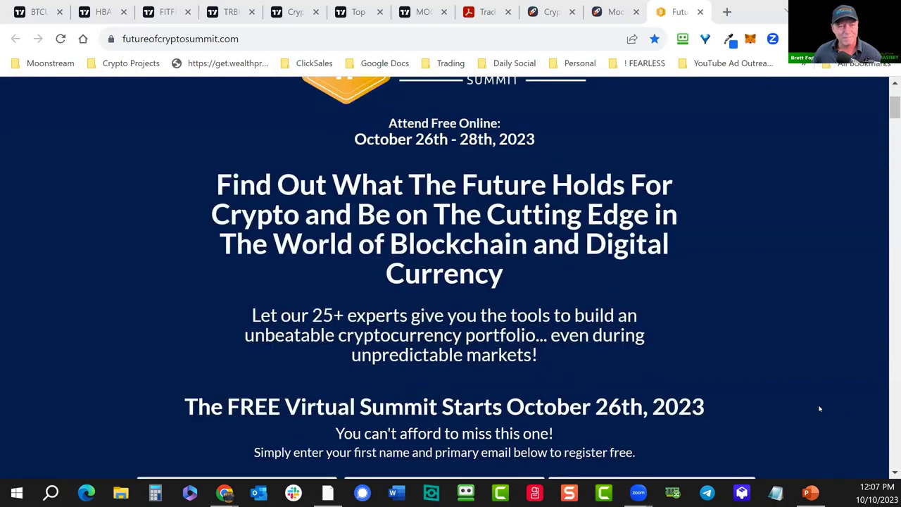
scroll(819, 408, "down", 10)
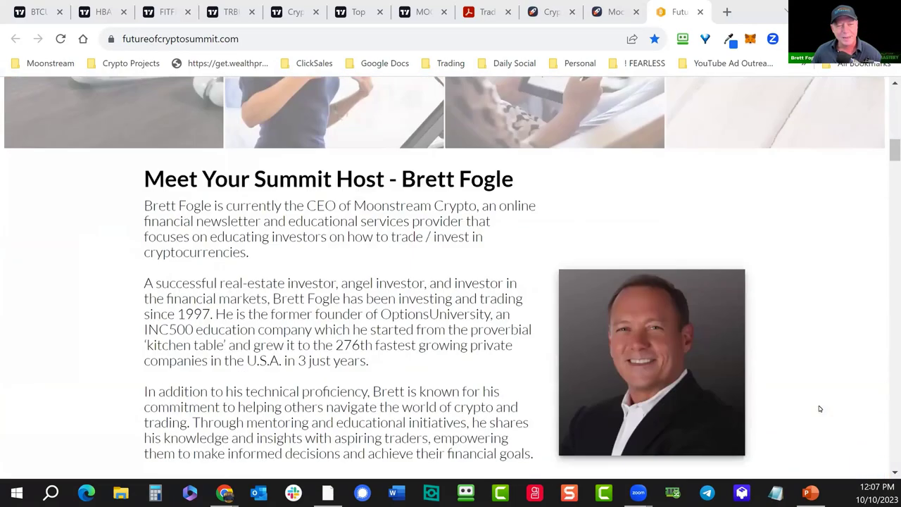
scroll(819, 409, "down", 2)
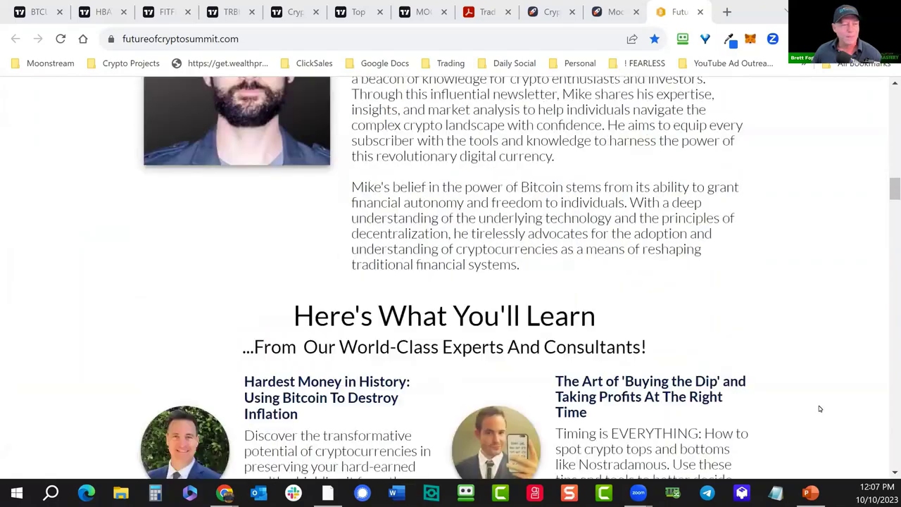
scroll(819, 409, "up", 8)
scroll(733, 345, "down", 4)
scroll(726, 314, "down", 8)
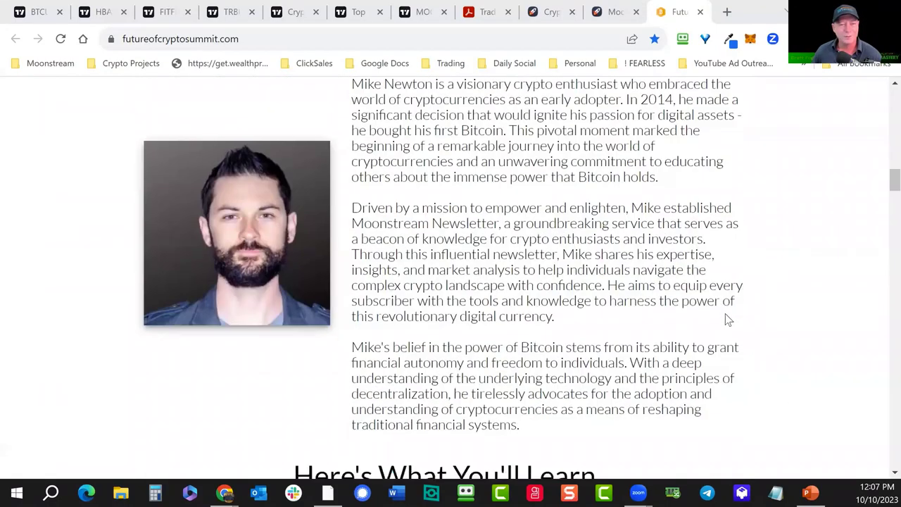
scroll(726, 313, "down", 2)
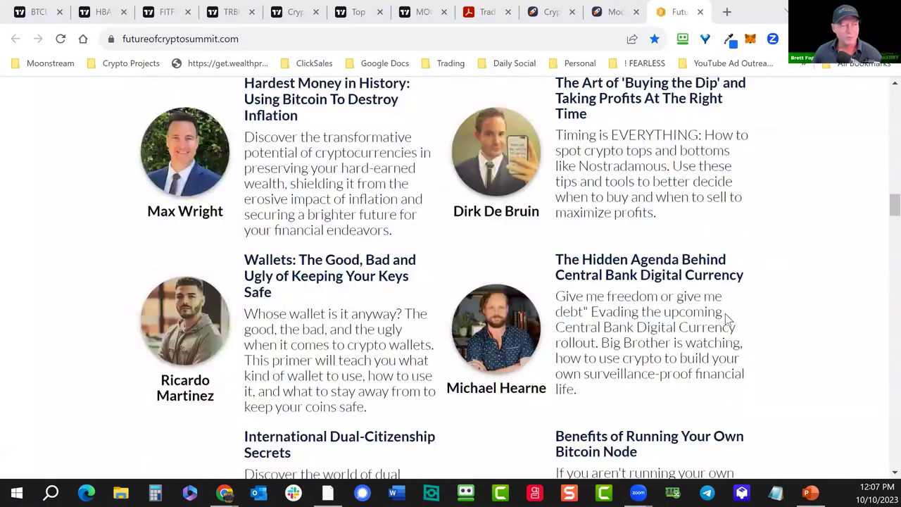
scroll(493, 252, "up", 1)
scroll(258, 251, "down", 1)
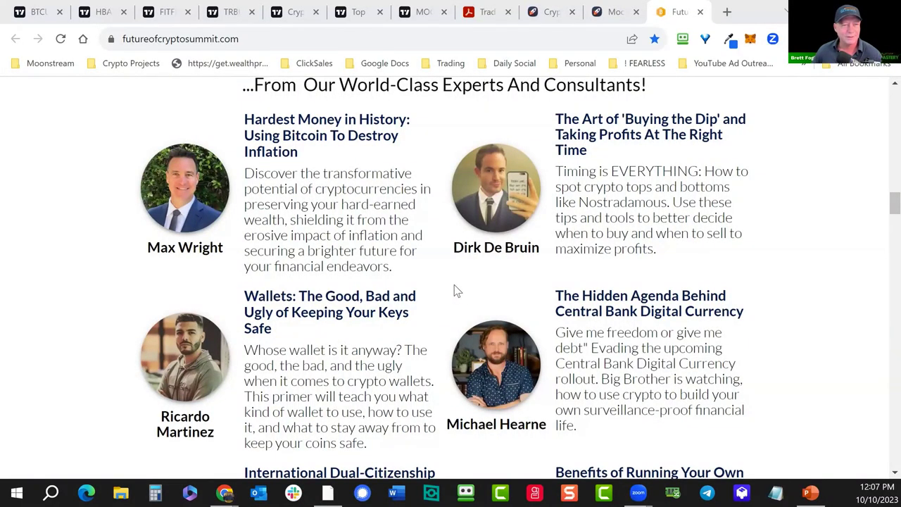
scroll(453, 288, "down", 2)
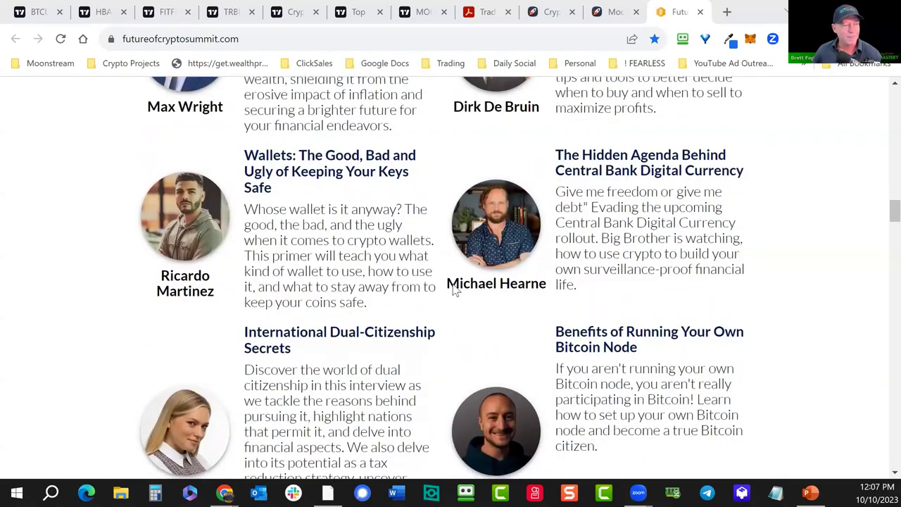
scroll(454, 290, "down", 8)
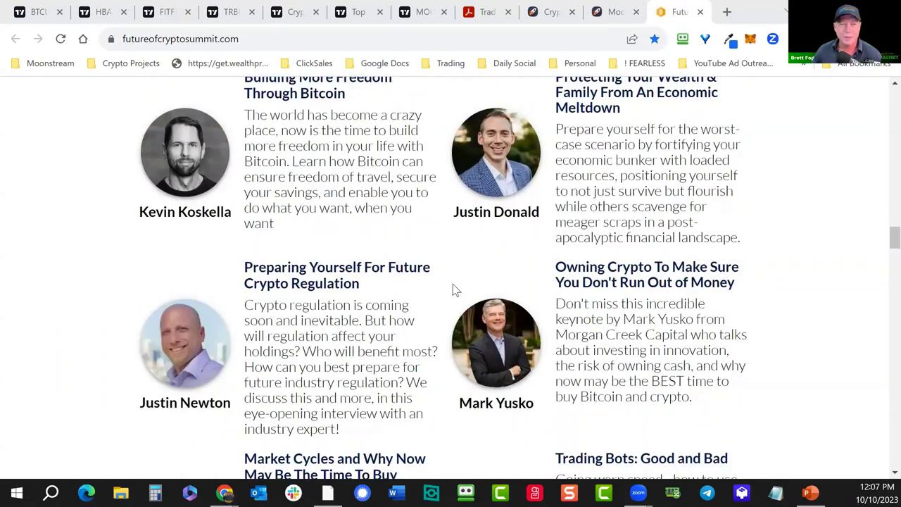
scroll(453, 288, "down", 13)
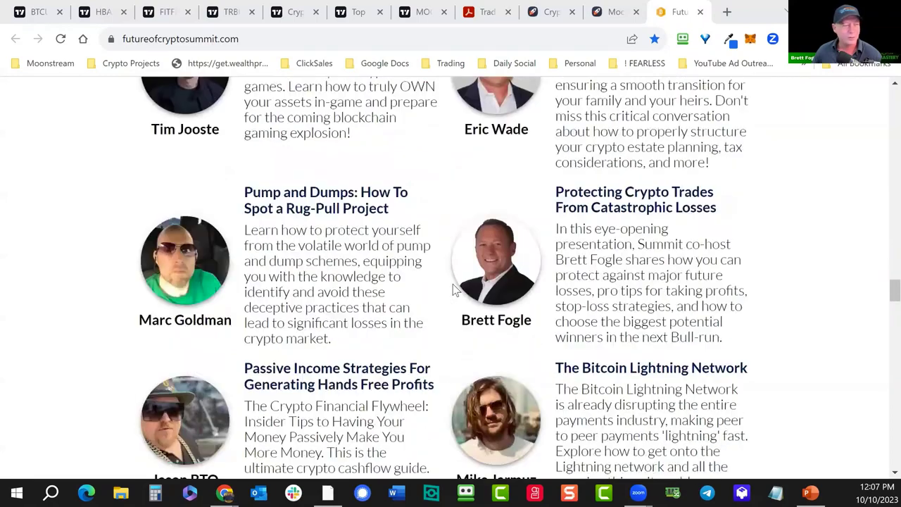
scroll(453, 288, "down", 7)
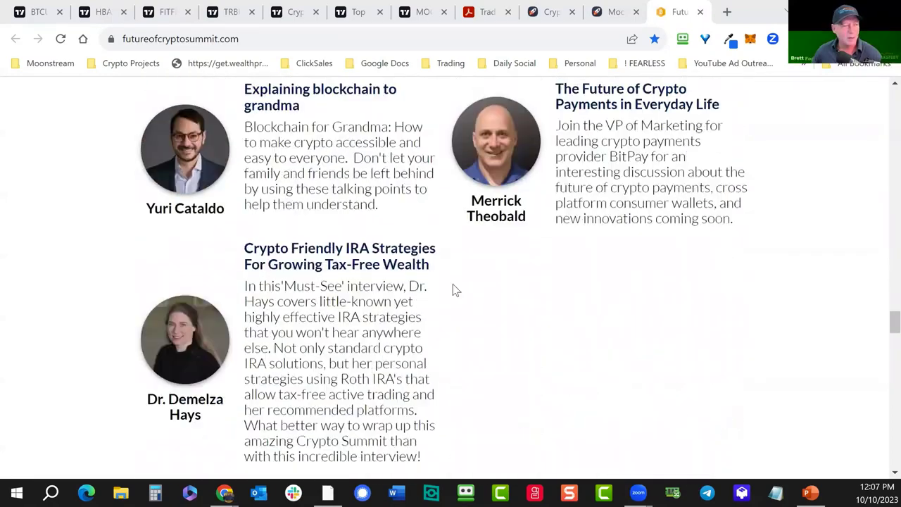
scroll(453, 285, "down", 2)
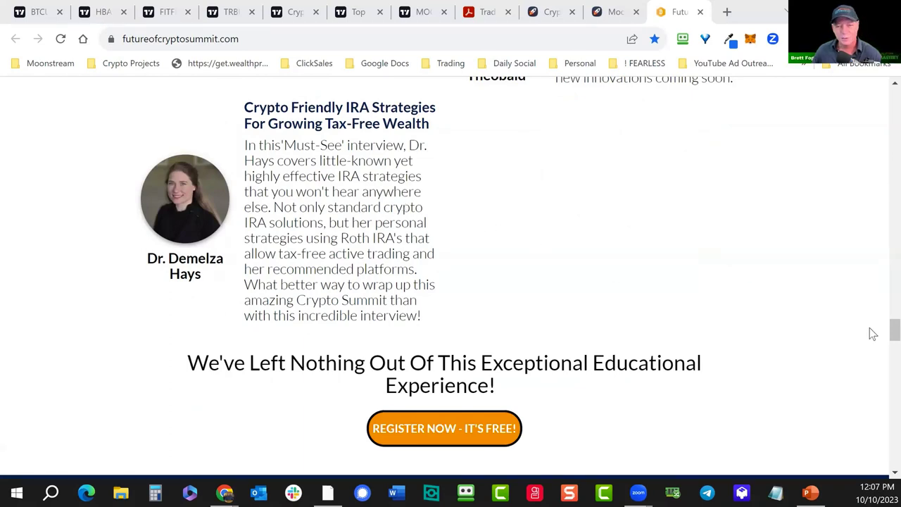
- Move from the summit page to TradingView's crypto Gainers list, led by LCX at +25.03%
key("Home")
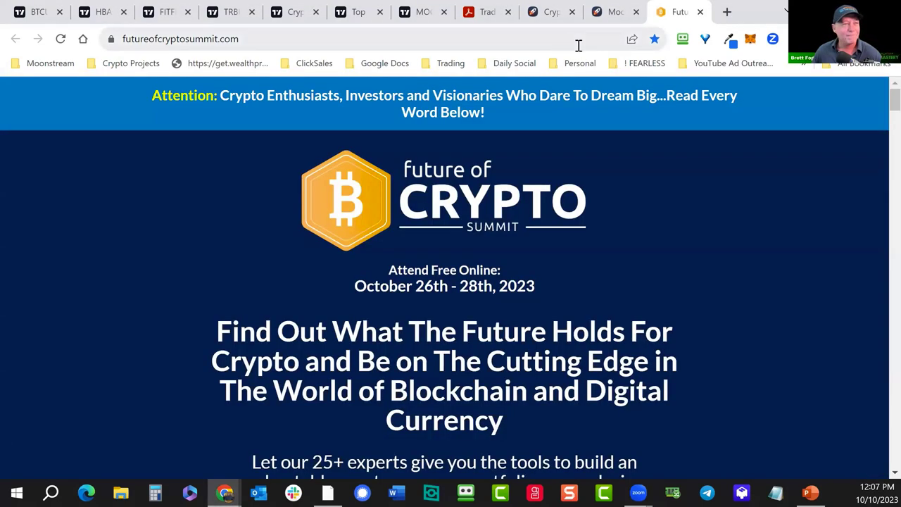
left_click(604, 19)
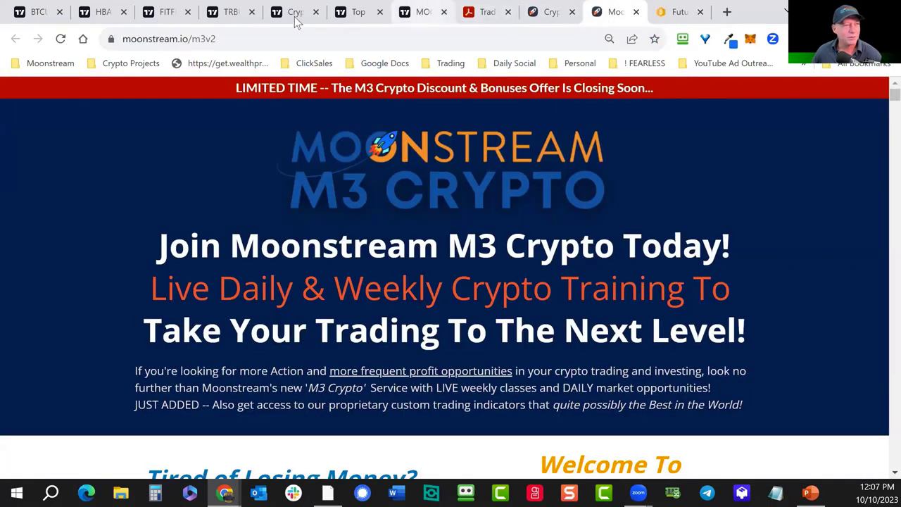
left_click(358, 14)
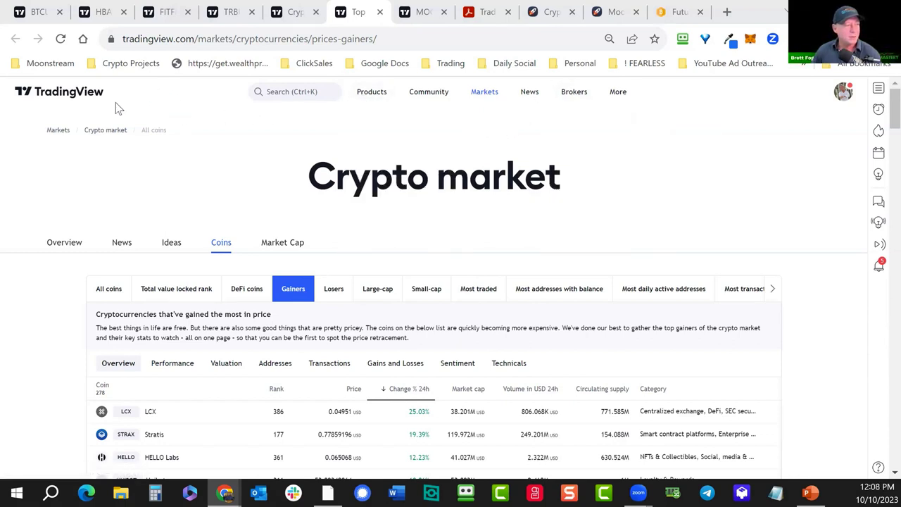
- Show the Crypto Coins Heatmap with near-0% coins like Tether and USD Coin hidden
left_click(556, 16)
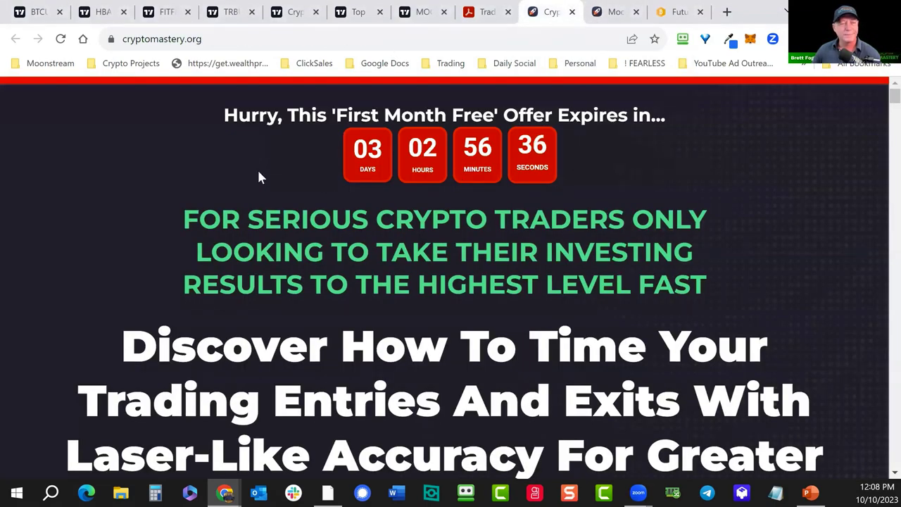
left_click(289, 14)
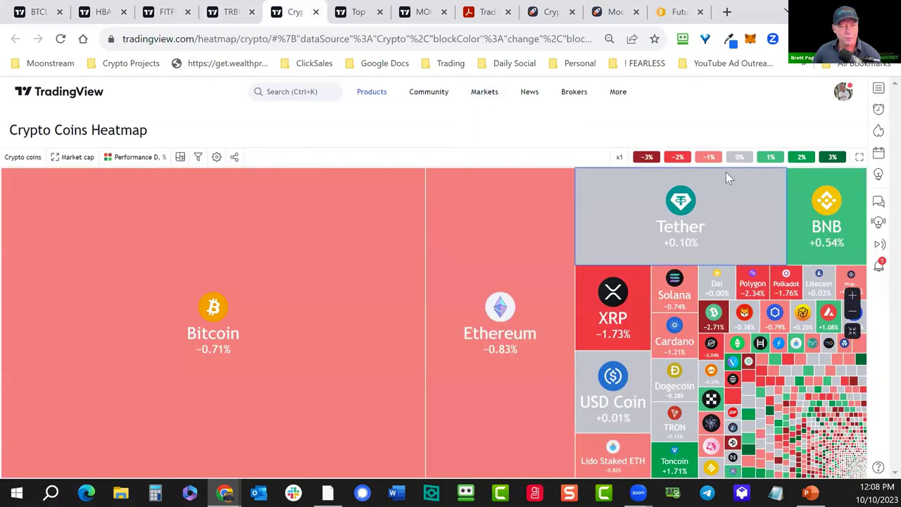
left_click(741, 157)
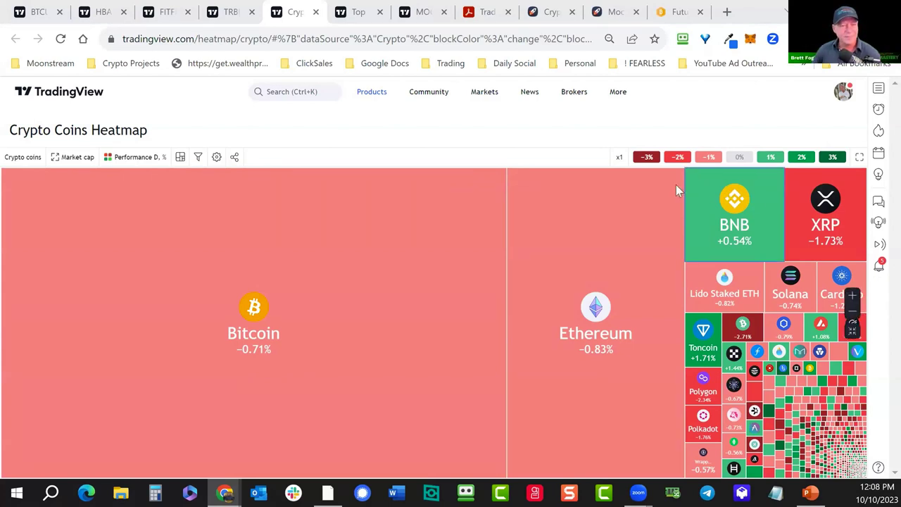
mouse_move(576, 267)
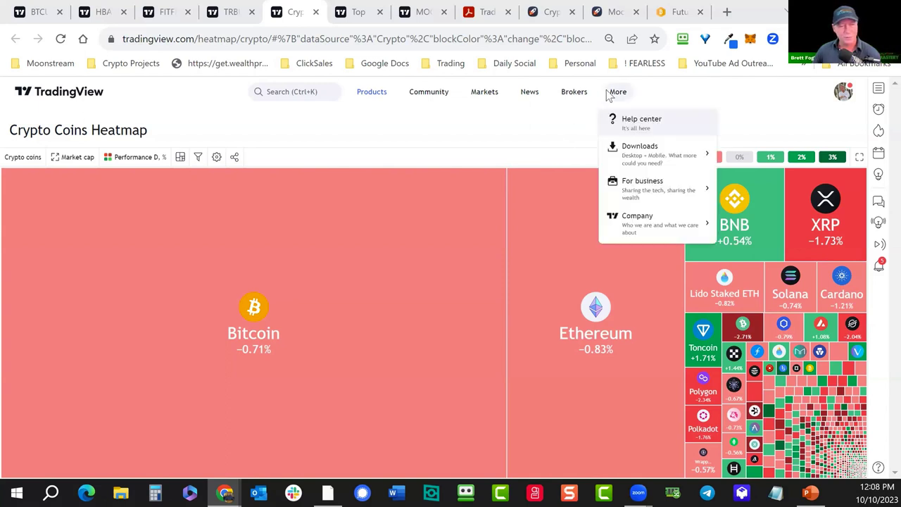
- Review the crypto gainers table, then bring up the weekly FITFIUSD (Step App) chart
left_click(357, 13)
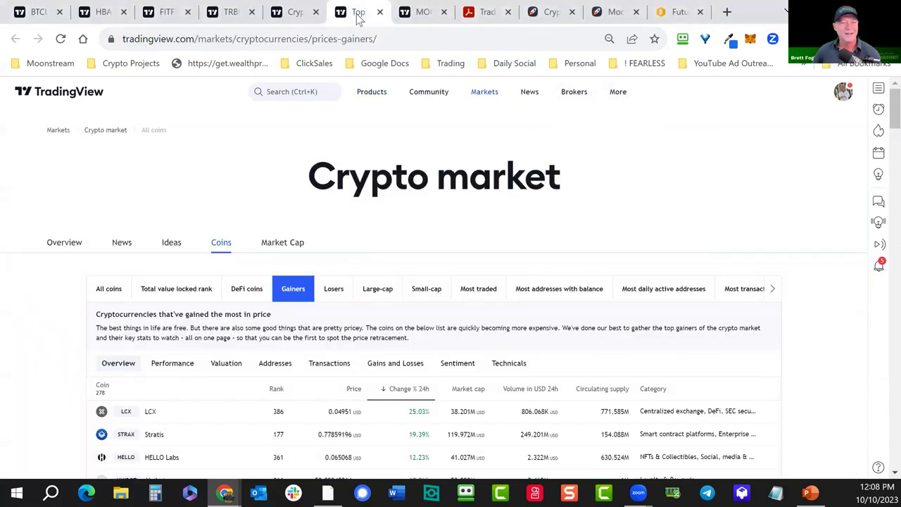
scroll(603, 145, "down", 3)
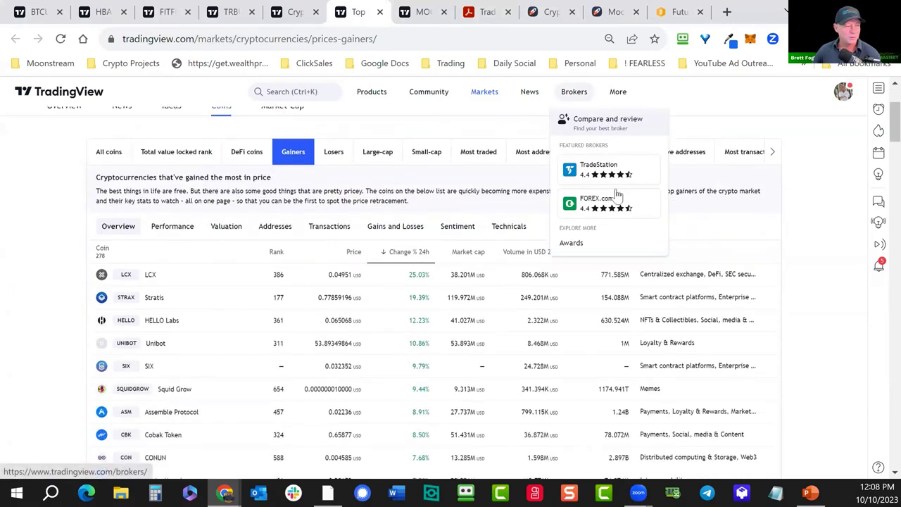
scroll(53, 310, "down", 1)
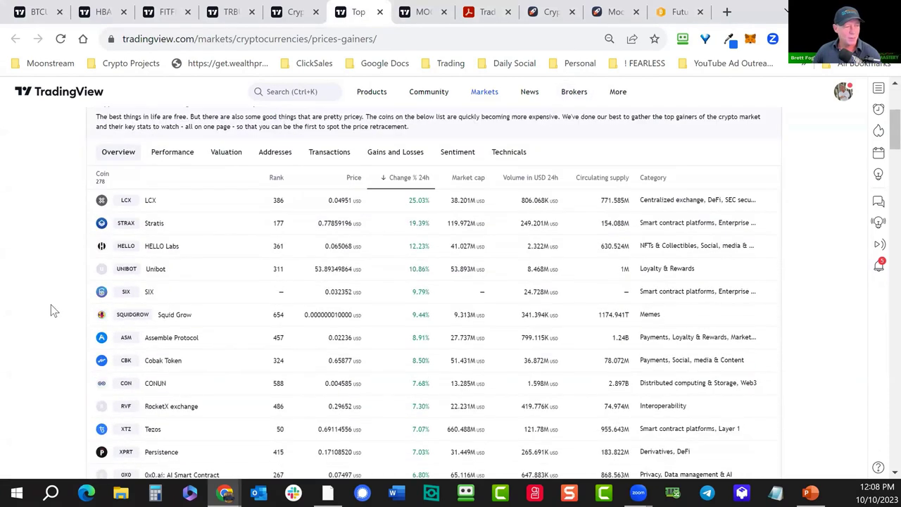
scroll(54, 310, "up", 3)
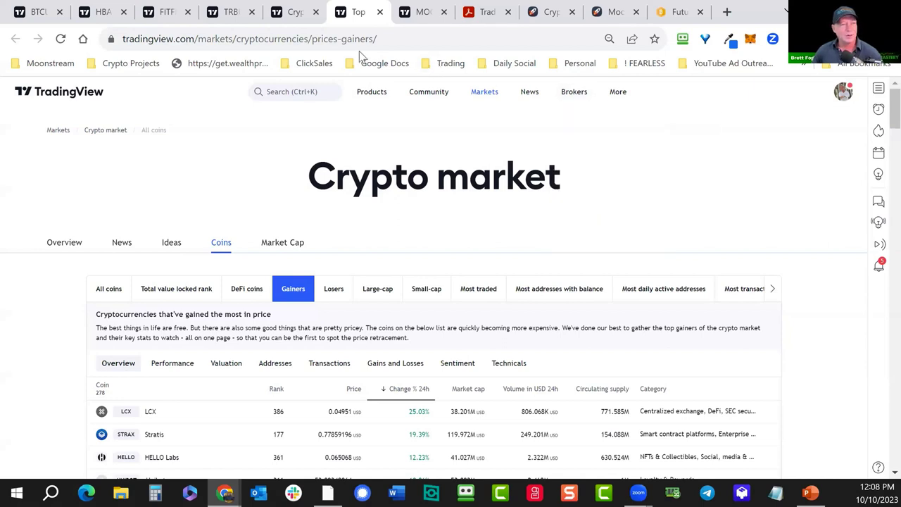
left_click(167, 14)
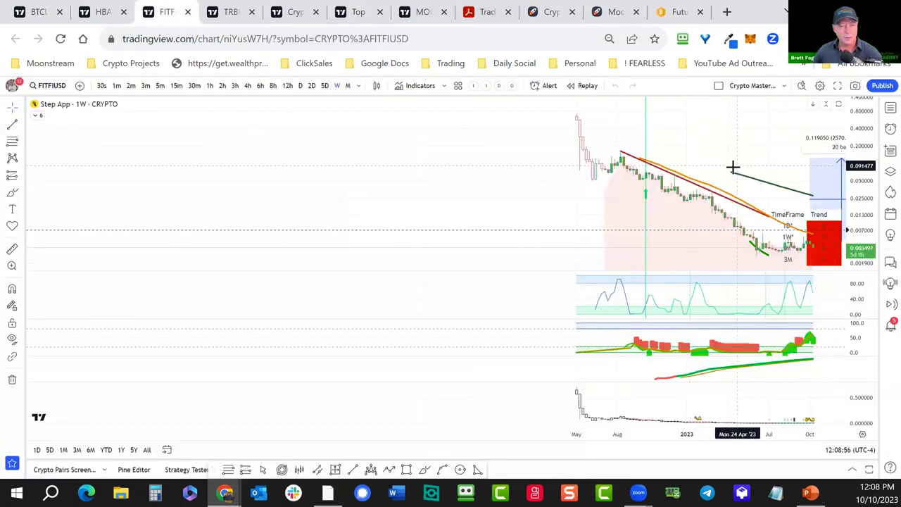
- Load the '! Crypto Mastery' watchlist and switch the chart to BTCUSDT
scroll(733, 167, "up", 3)
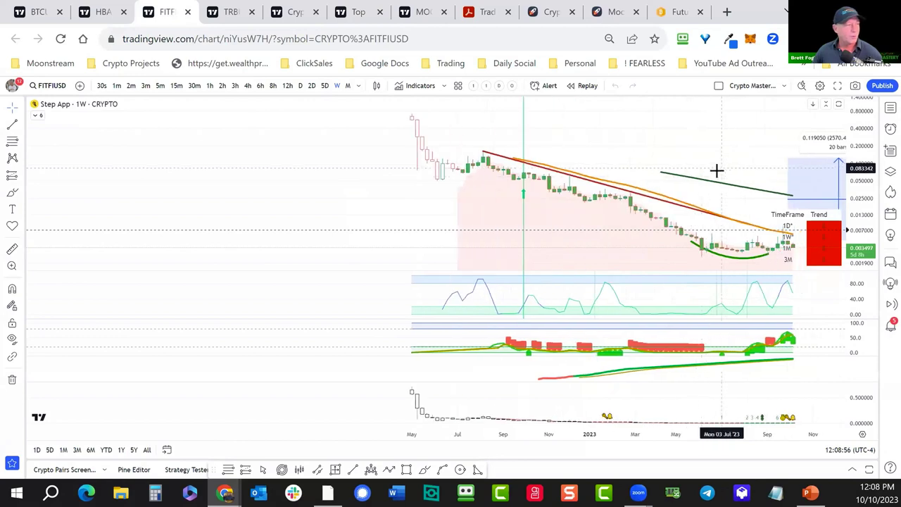
left_click(891, 108)
left_click(762, 106)
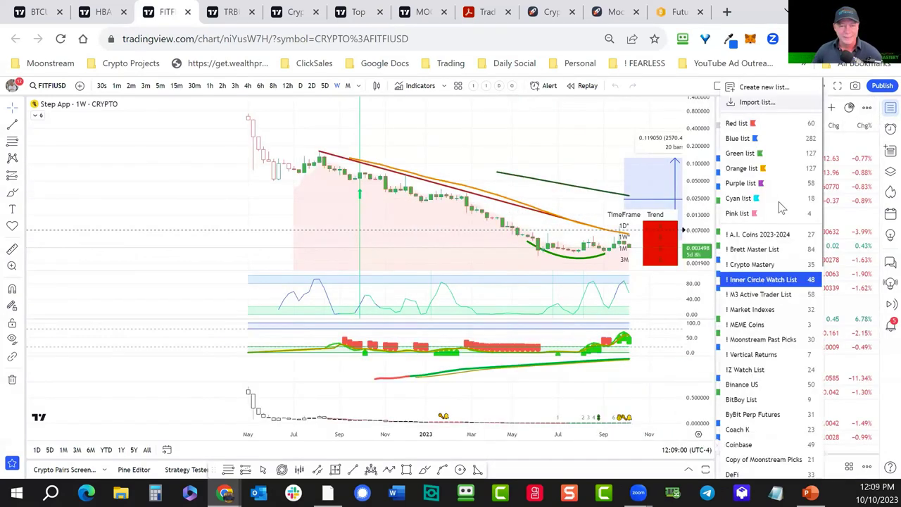
left_click(755, 266)
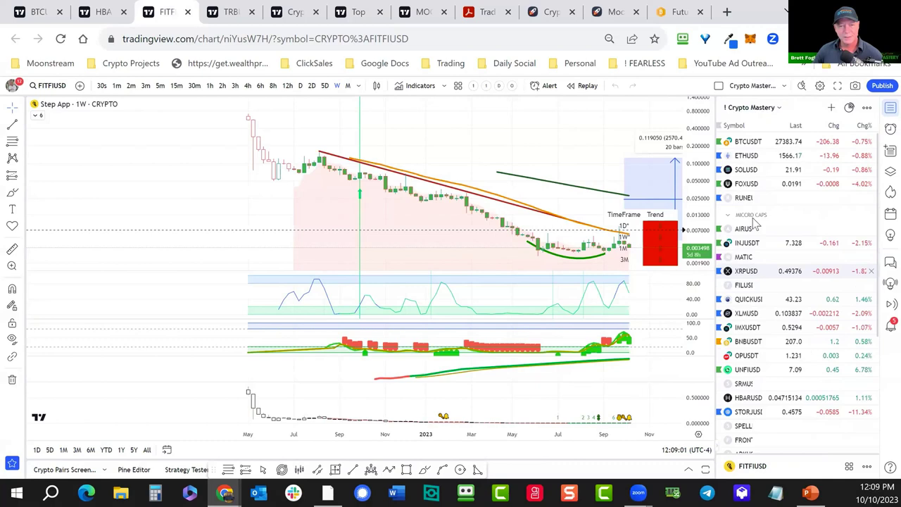
left_click(741, 142)
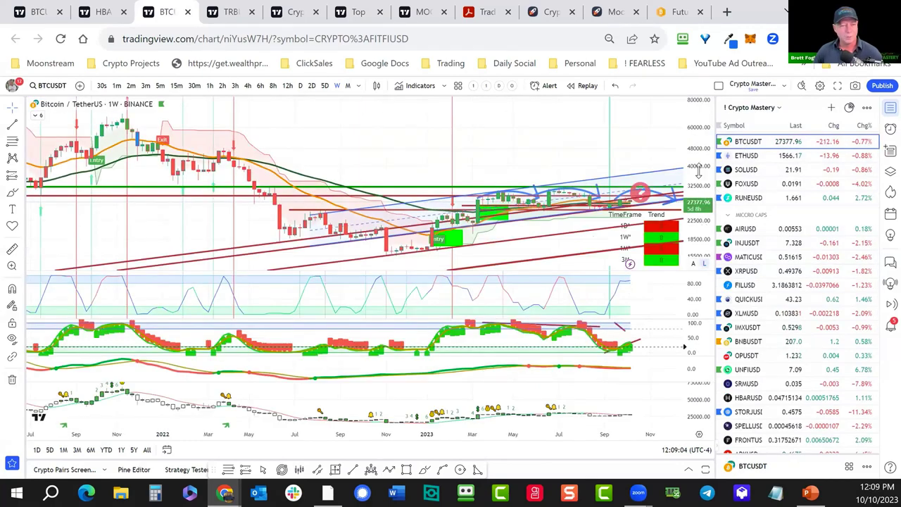
- Zoom the price scale into recent Bitcoin prices and hide all chart drawings
left_click_drag(699, 169, 421, 125)
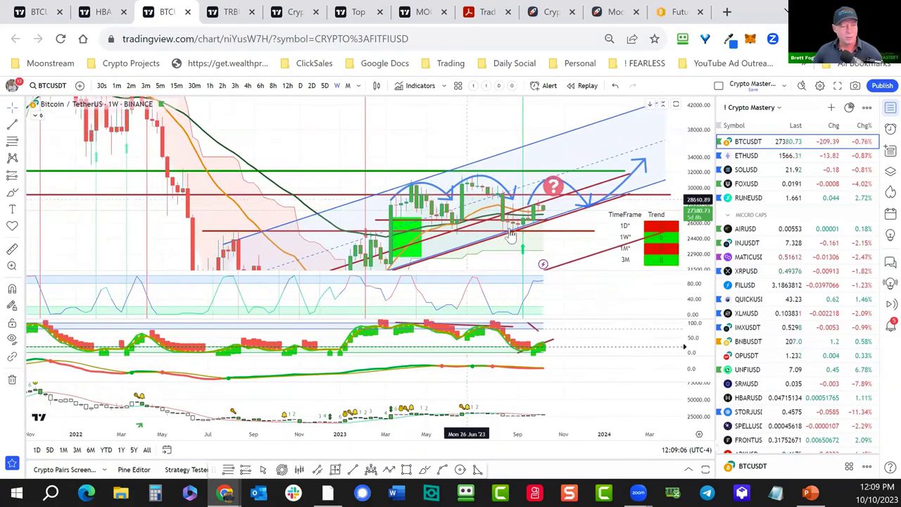
left_click_drag(559, 244, 533, 212)
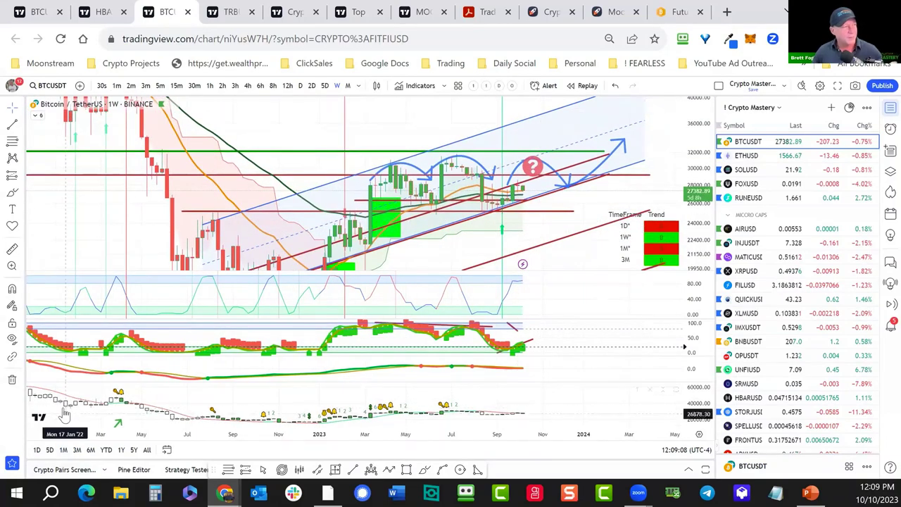
left_click(11, 341)
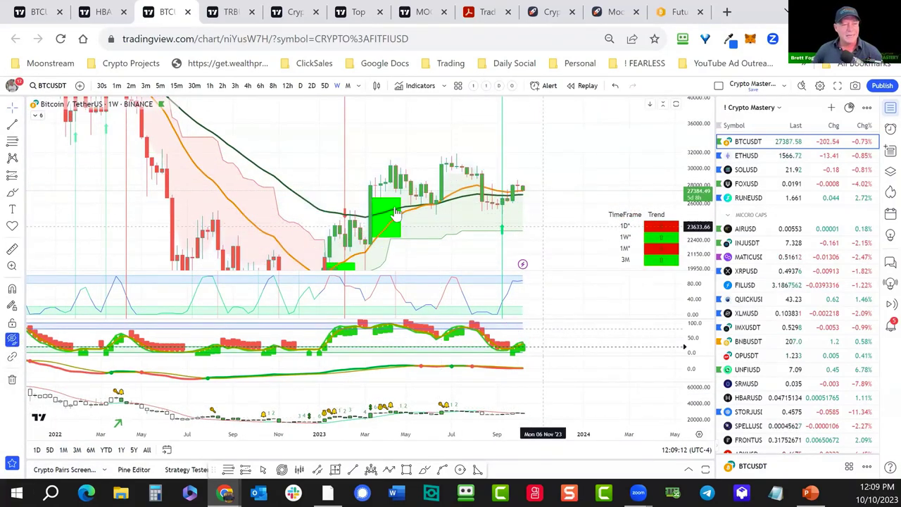
- Maximize the price pane, close the watchlist and rescale the candles to a wider range
double_click(565, 251)
left_click(891, 107)
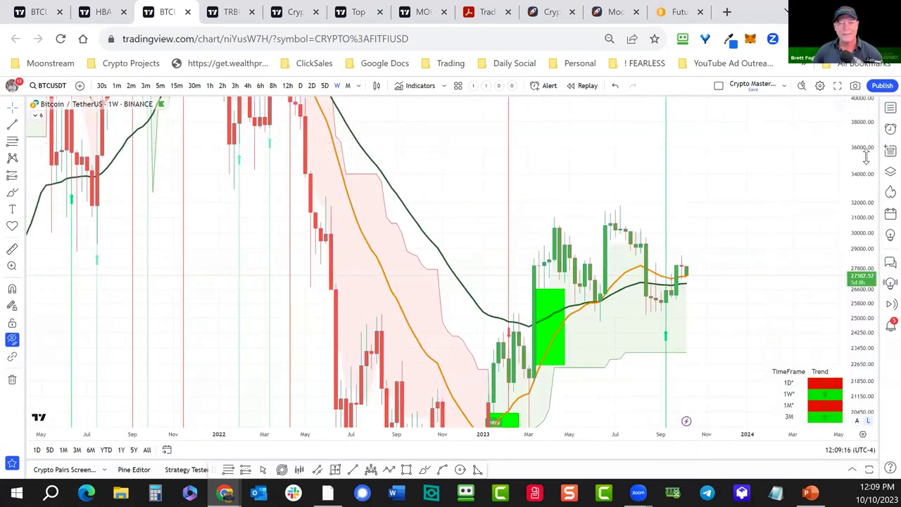
left_click_drag(867, 156, 590, 288)
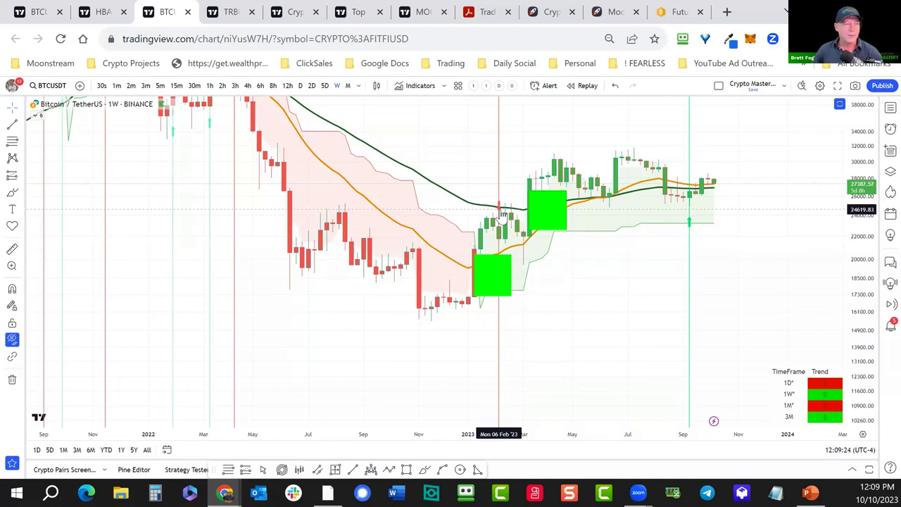
left_click_drag(590, 284, 611, 350)
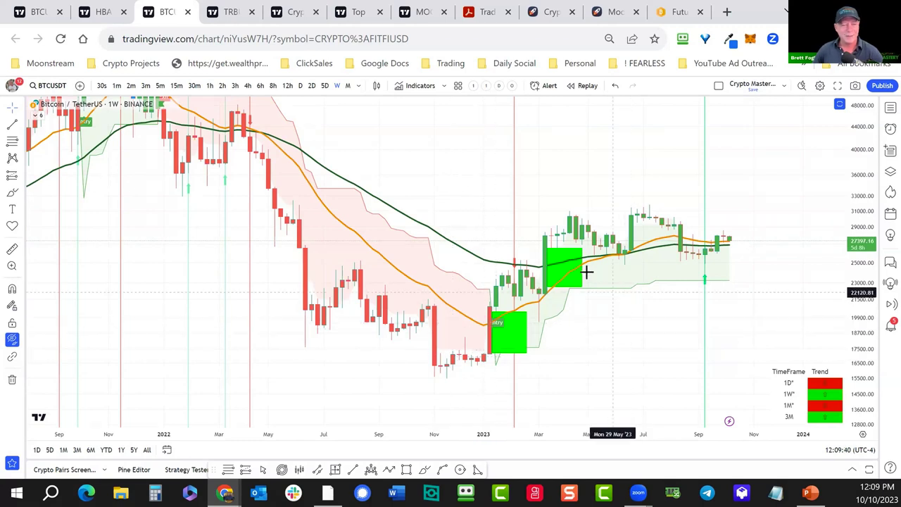
scroll(680, 251, "down", 2)
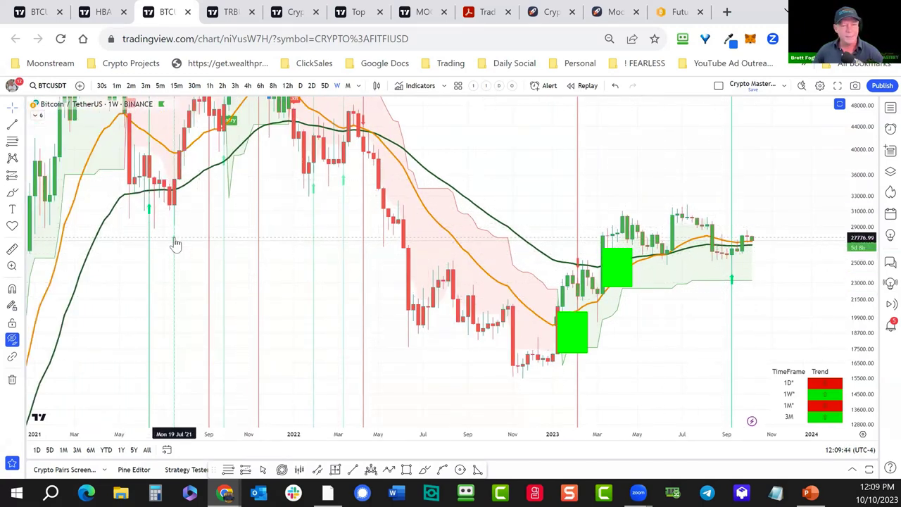
- Hide the ATR Entry indicator's cloud and show the chart full screen
left_click(38, 116)
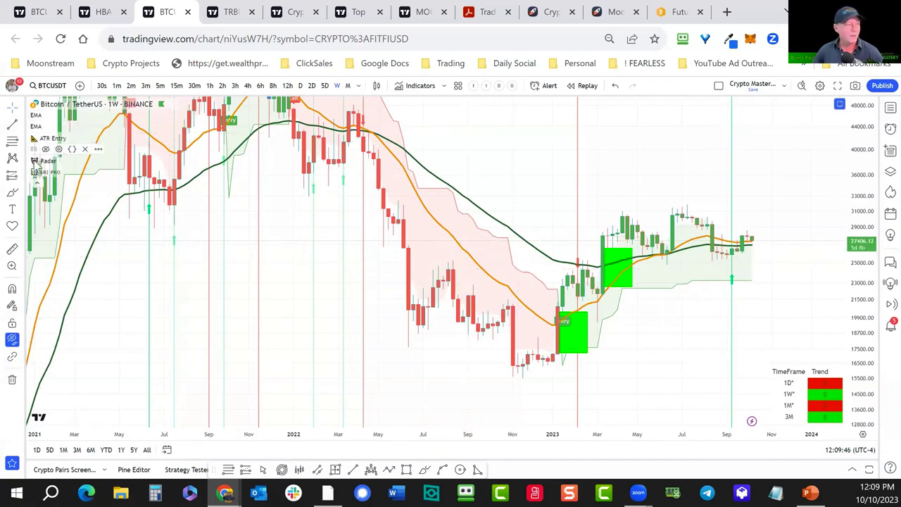
left_click(74, 138)
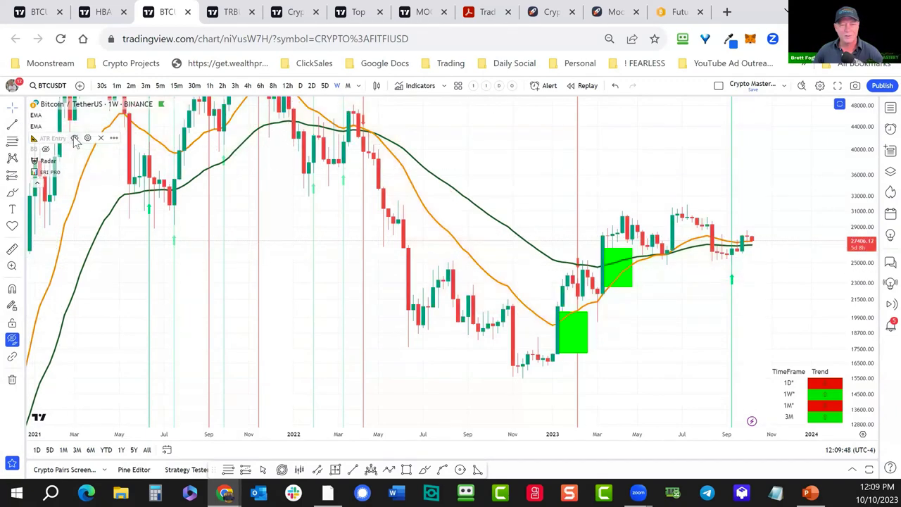
scroll(577, 204, "up", 2)
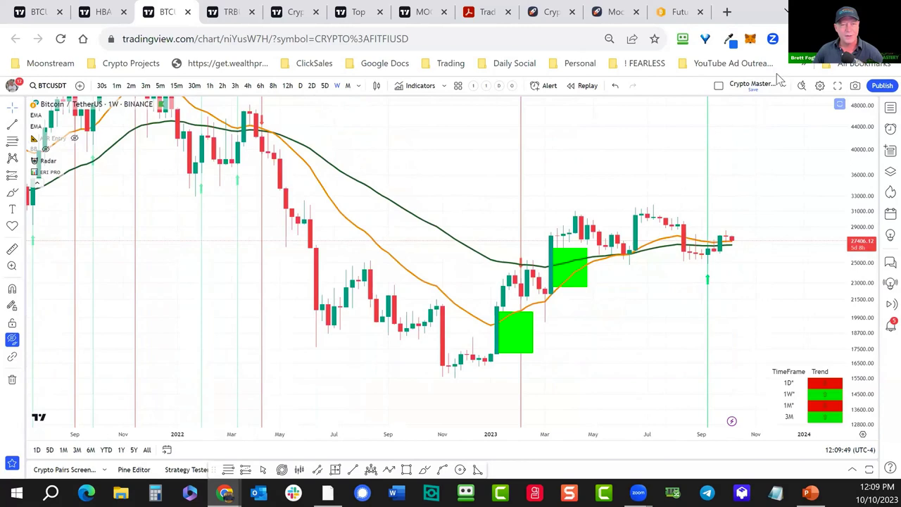
left_click(838, 85)
scroll(839, 237, "up", 1)
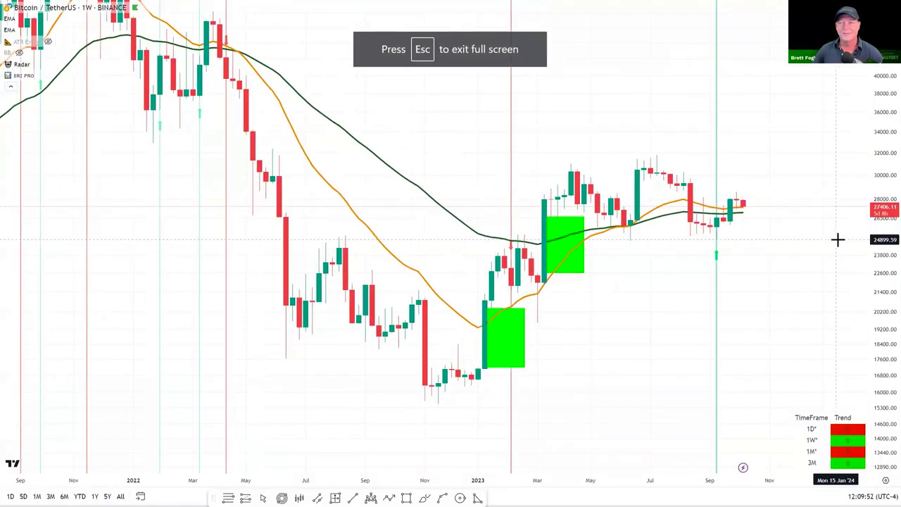
left_click_drag(879, 179, 879, 211)
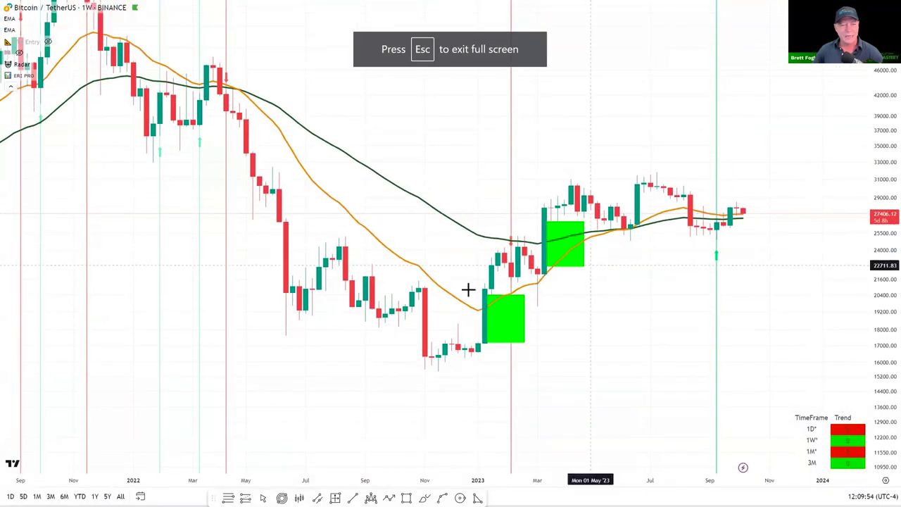
left_click_drag(601, 316, 677, 337)
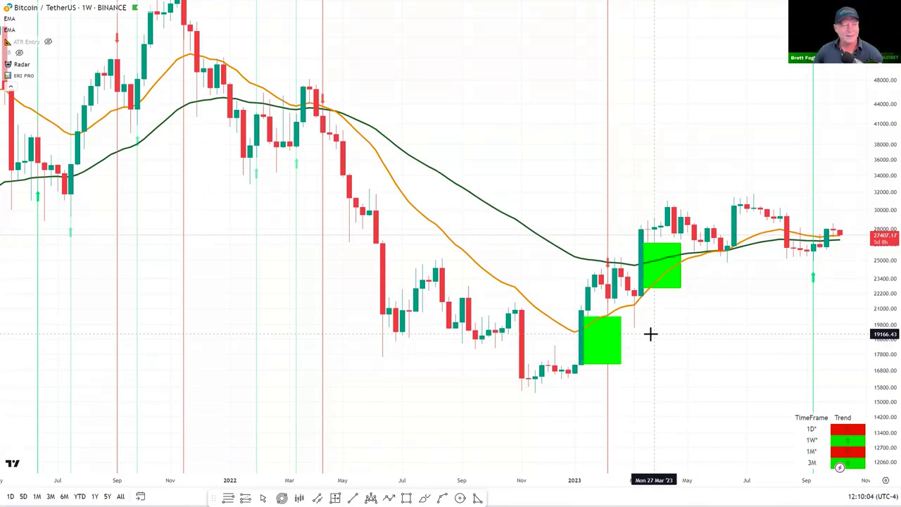
scroll(651, 333, "down", 1)
left_click_drag(880, 145, 882, 215)
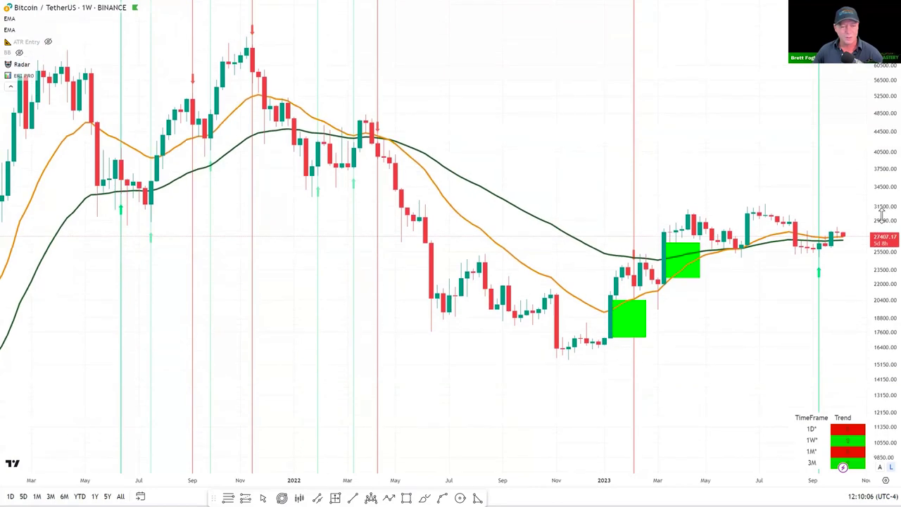
scroll(726, 278, "down", 3)
scroll(726, 278, "up", 5)
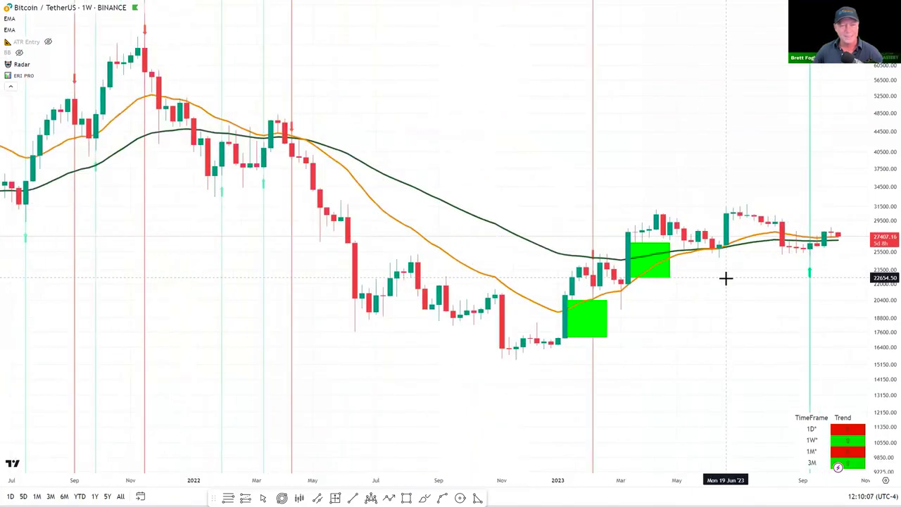
scroll(726, 282, "up", 4)
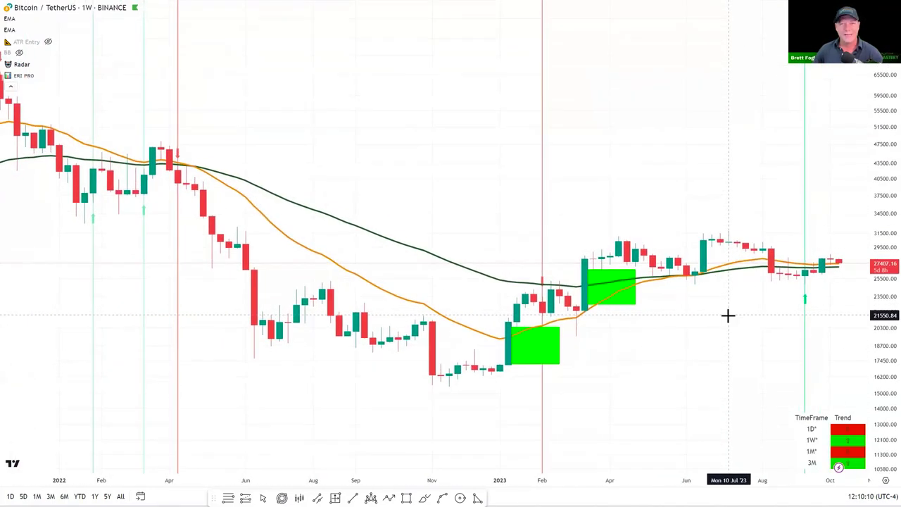
left_click_drag(882, 296, 886, 229)
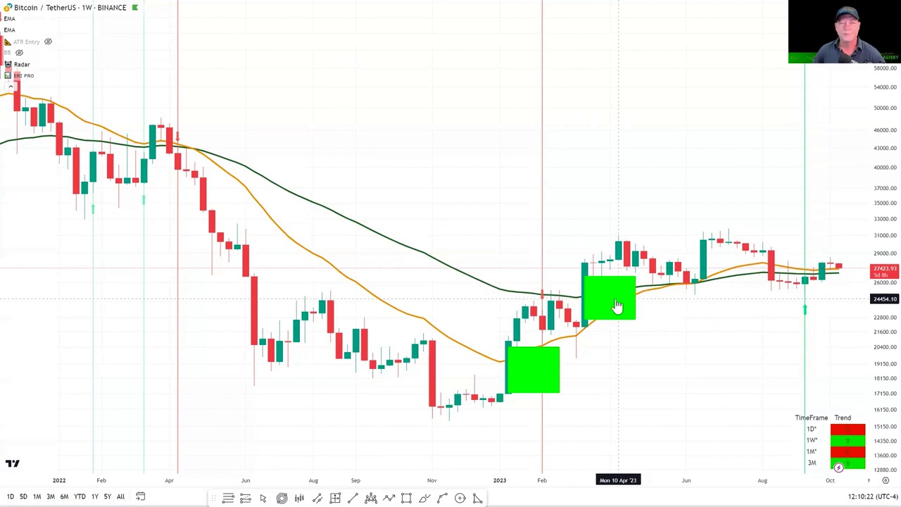
left_click_drag(674, 338, 652, 302)
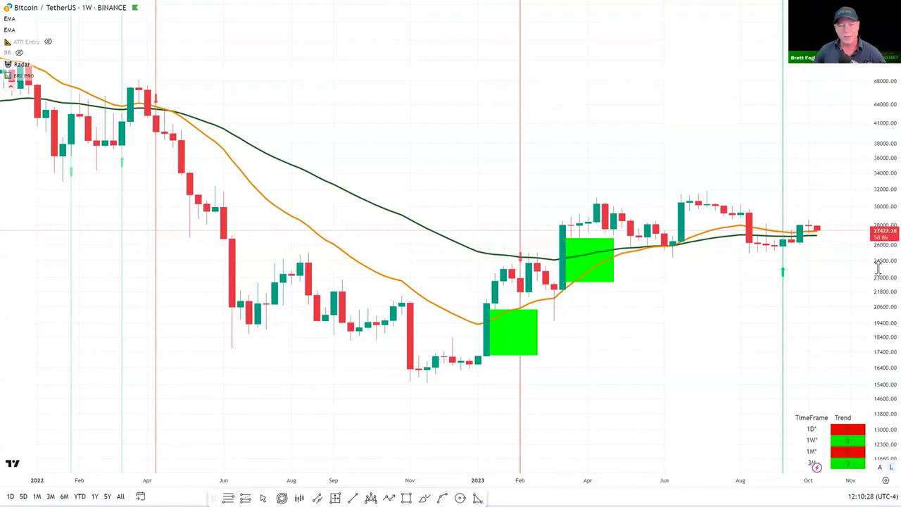
left_click_drag(863, 172, 869, 130)
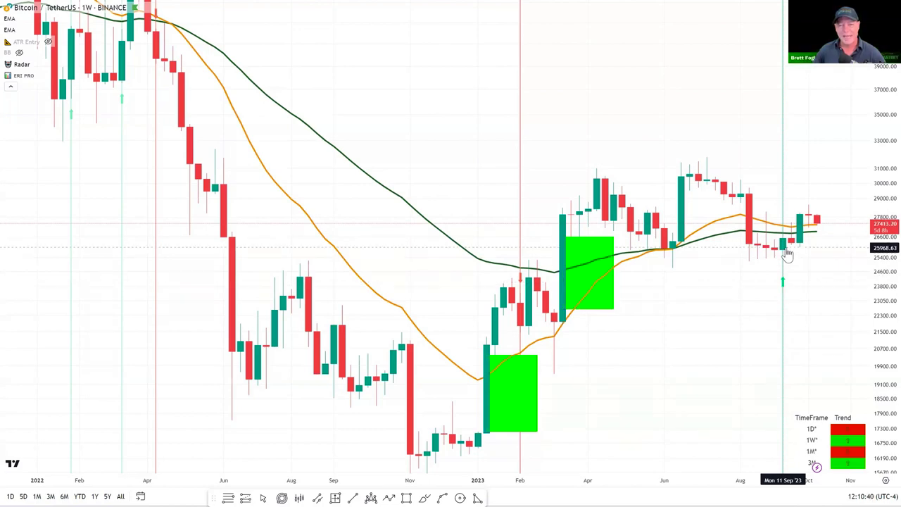
scroll(775, 250, "up", 2)
scroll(715, 262, "up", 2)
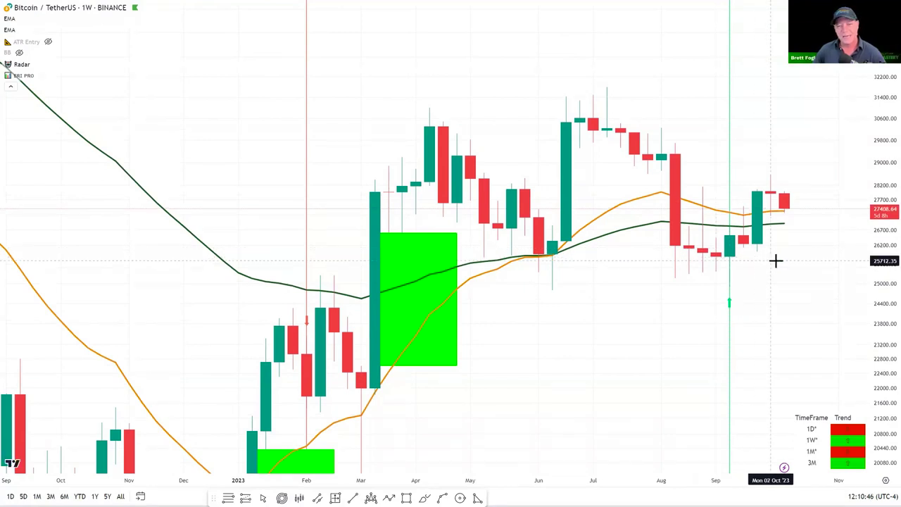
scroll(774, 259, "down", 2)
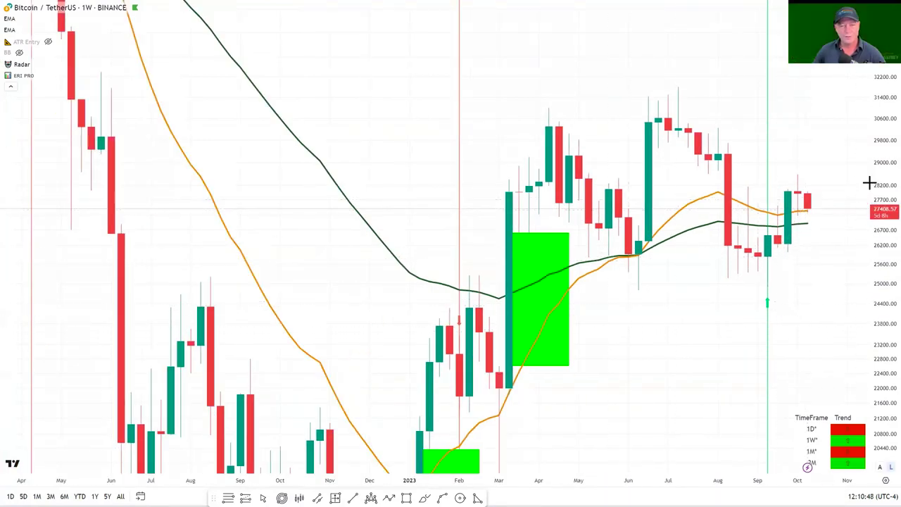
left_click_drag(880, 137, 855, 322)
scroll(860, 303, "down", 2)
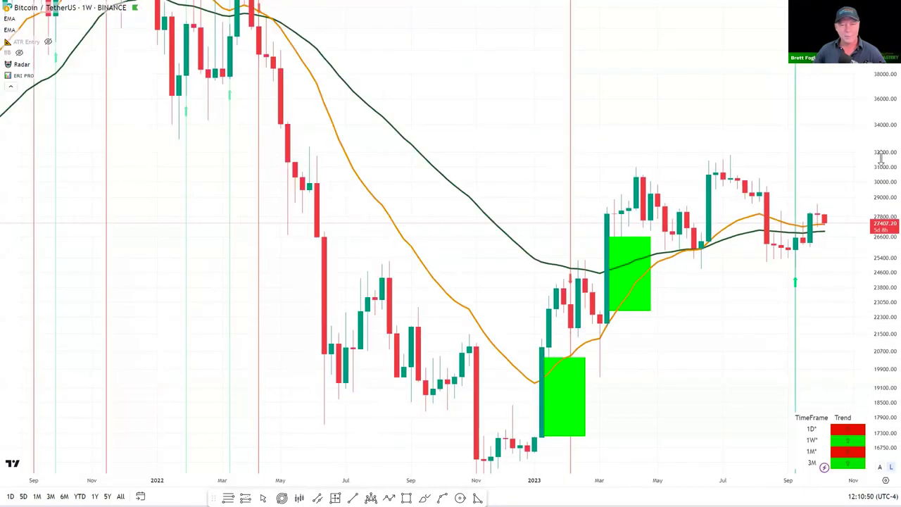
scroll(856, 344, "down", 2)
scroll(678, 346, "down", 3)
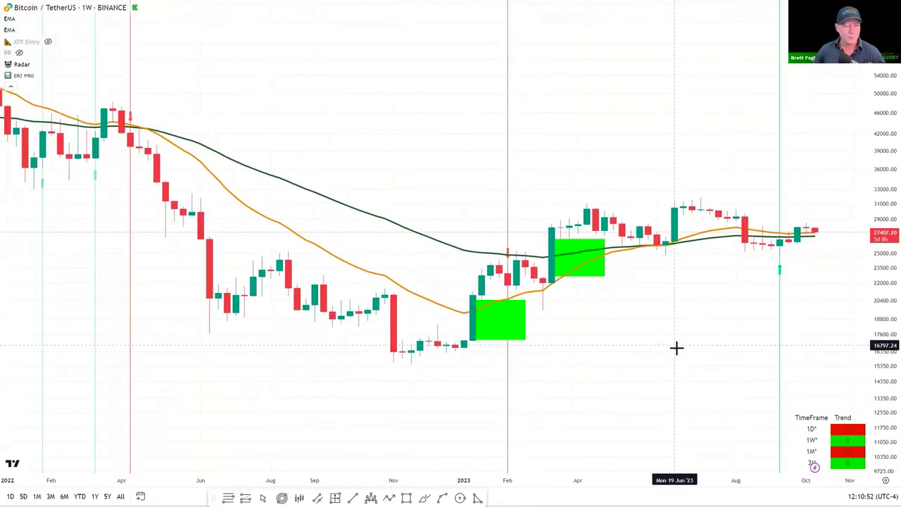
scroll(655, 334, "right", 5)
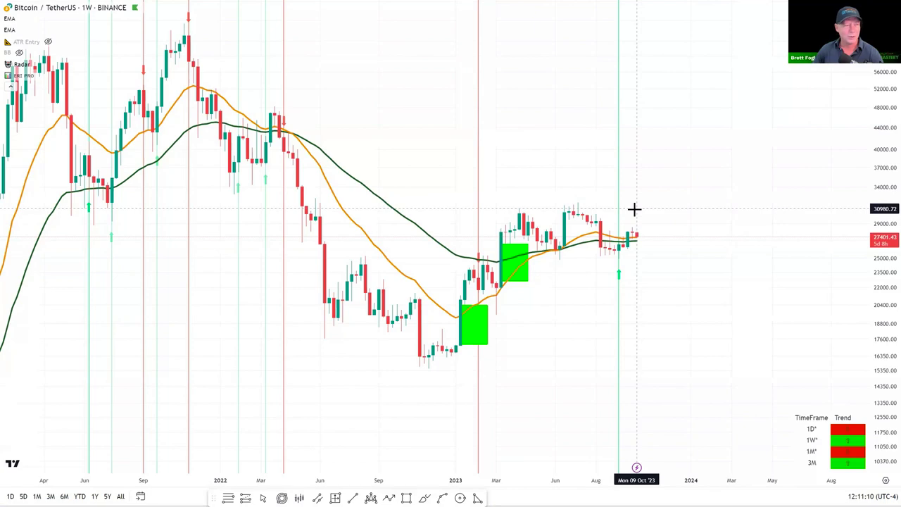
scroll(383, 162, "down", 2)
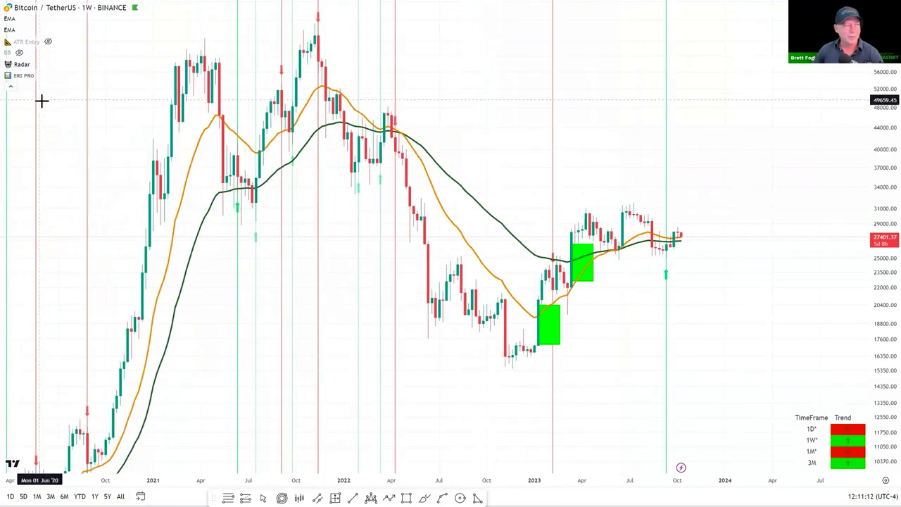
- Exit full screen, bring back the hidden channels and support lines, and return to full screen
key("Escape")
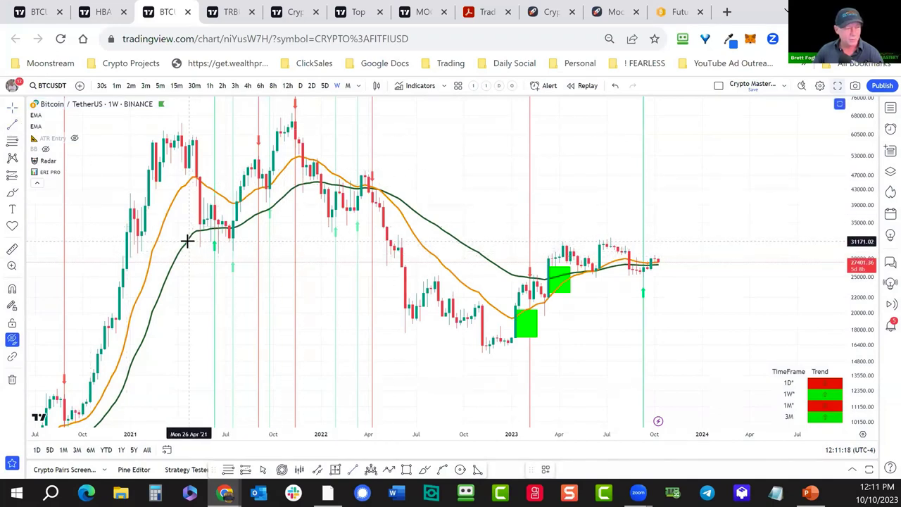
key("alt+t")
left_click(116, 238)
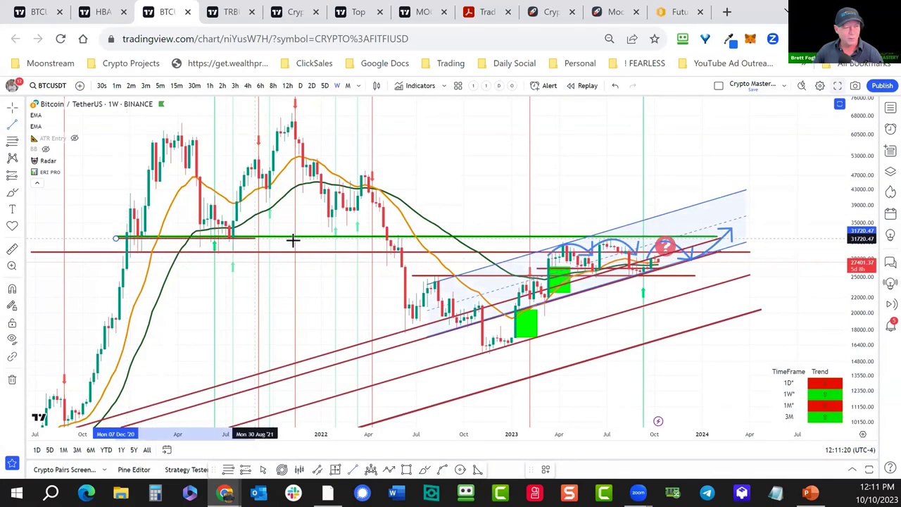
key("Escape")
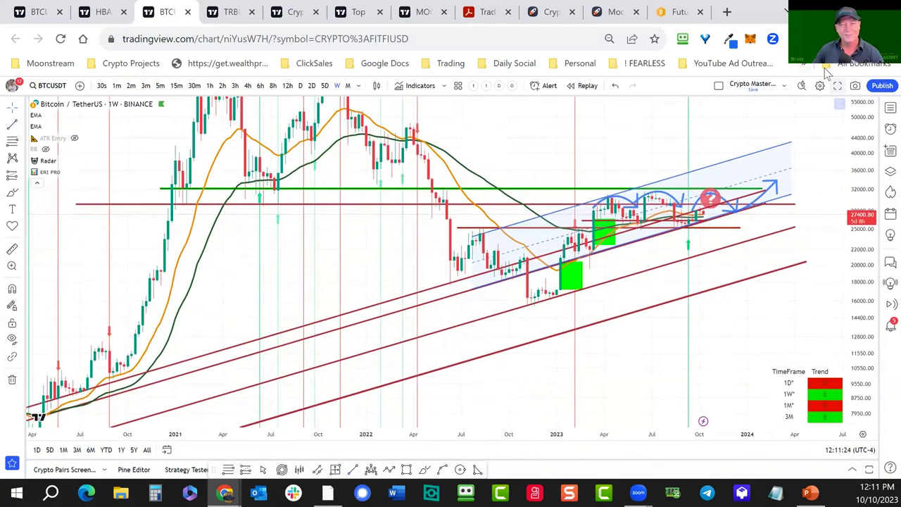
left_click(838, 85)
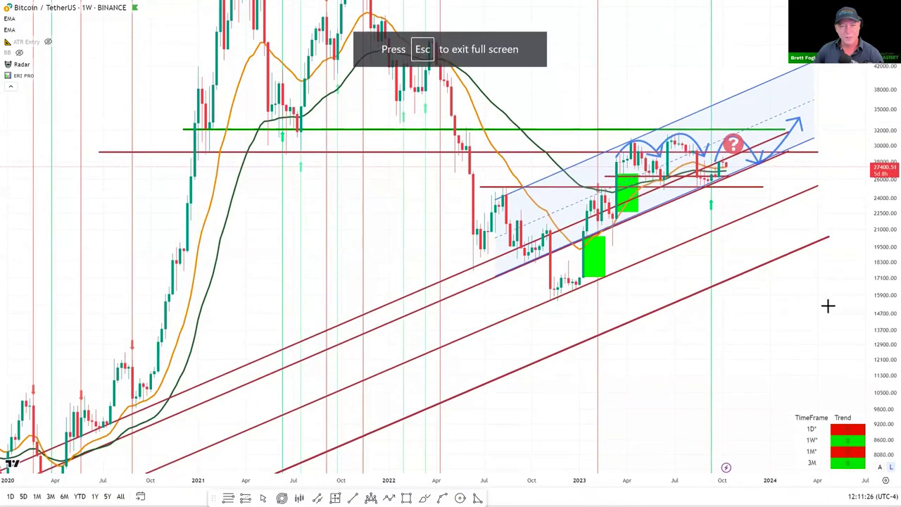
scroll(827, 305, "up", 5)
scroll(807, 376, "down", 2)
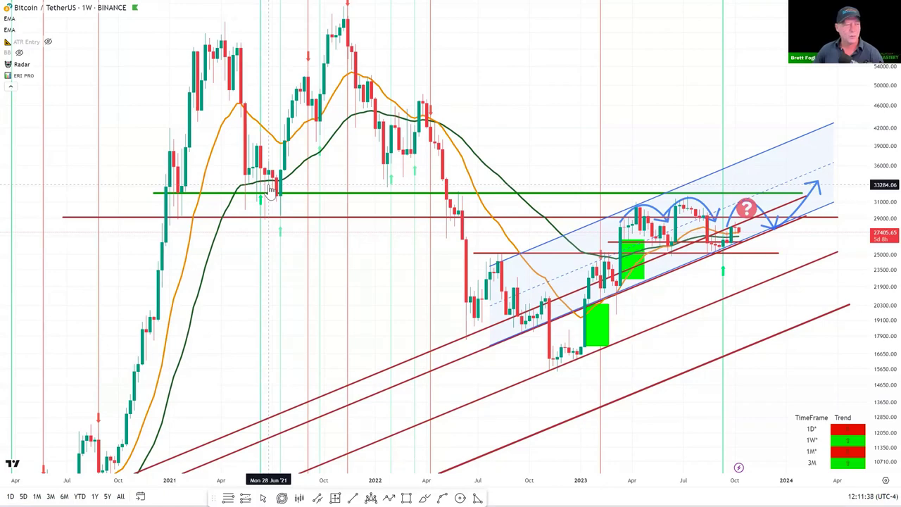
scroll(239, 241, "up", 2)
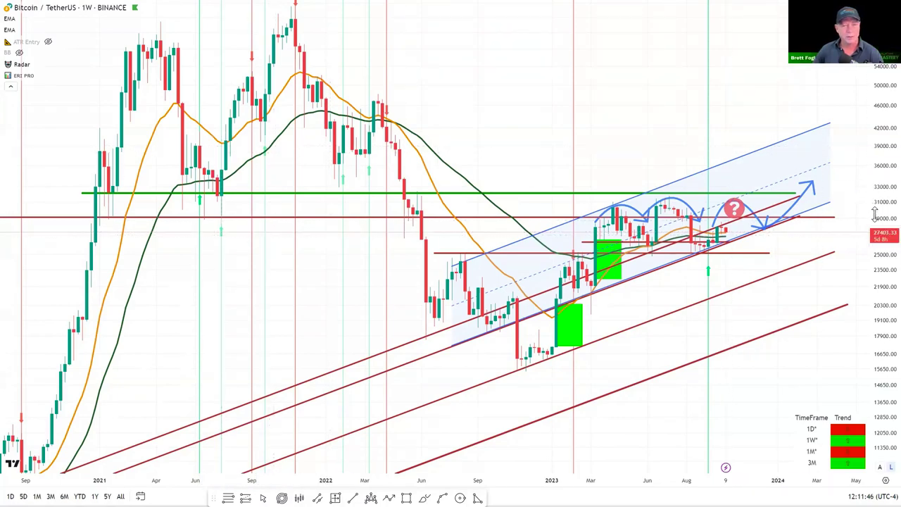
left_click_drag(876, 215, 873, 246)
left_click_drag(184, 206, 183, 232)
left_click_drag(158, 118, 53, 116)
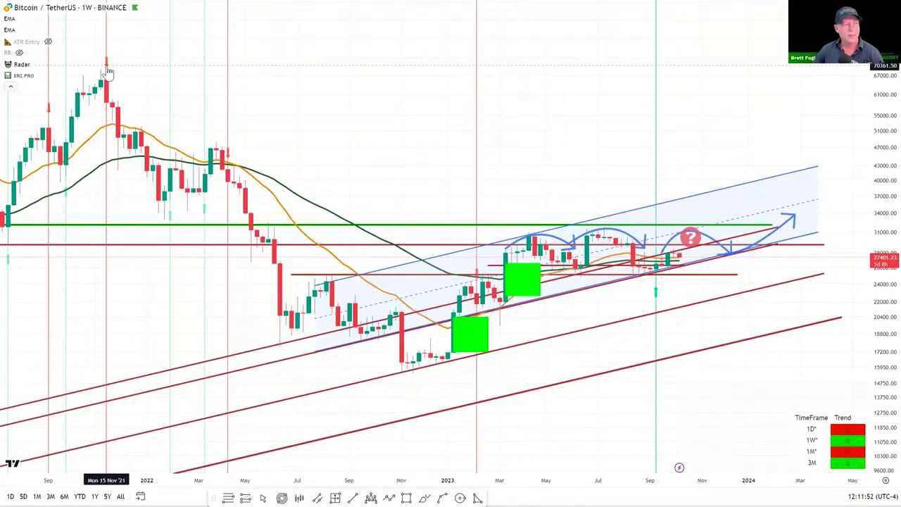
scroll(342, 237, "down", 3)
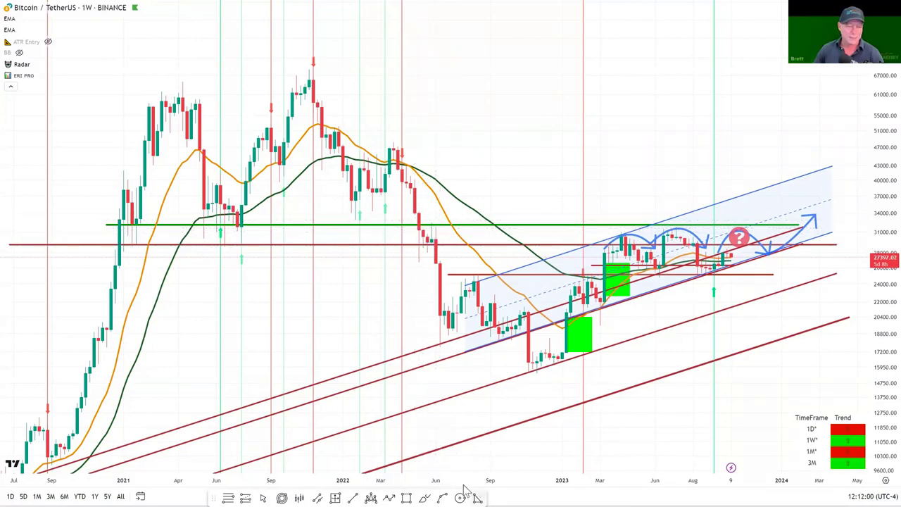
- Reposition the yellow circle on the May 2022 breakdown and end the green line near the projection
left_click(428, 245)
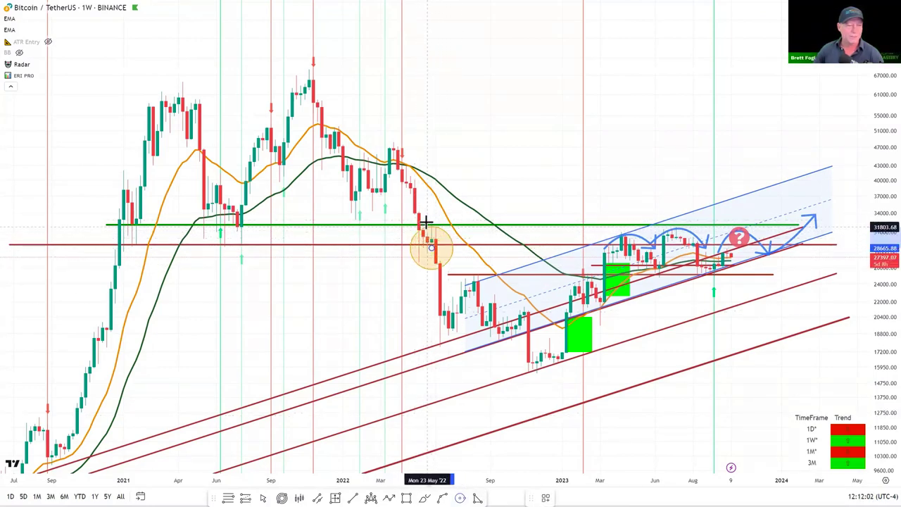
left_click_drag(433, 248, 429, 239)
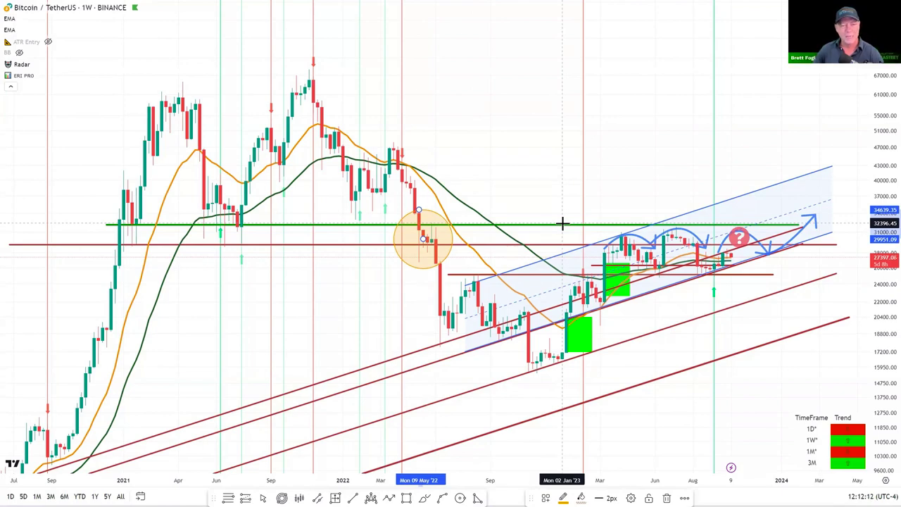
scroll(585, 229, "up", 1)
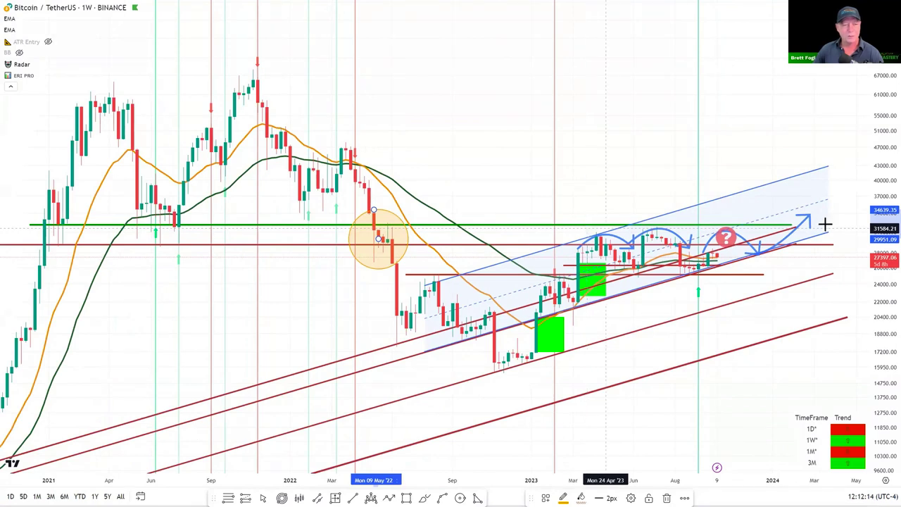
left_click(786, 225)
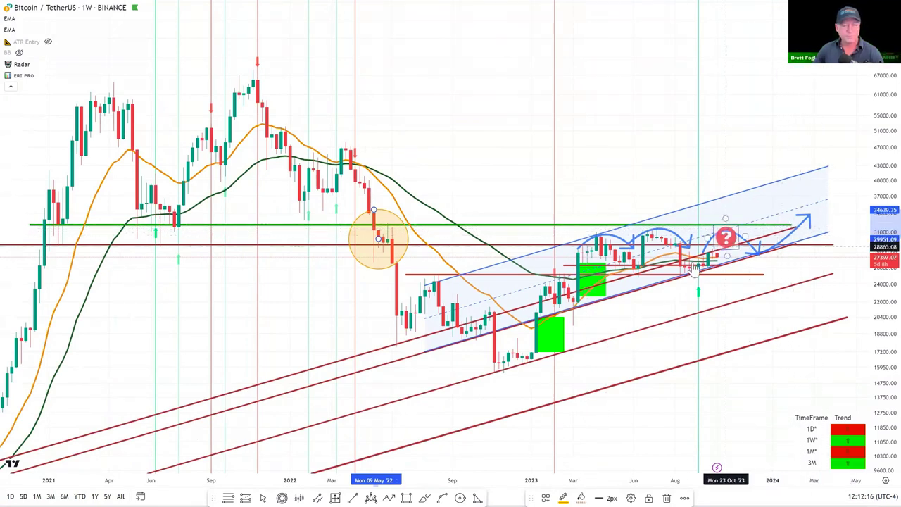
left_click(475, 282)
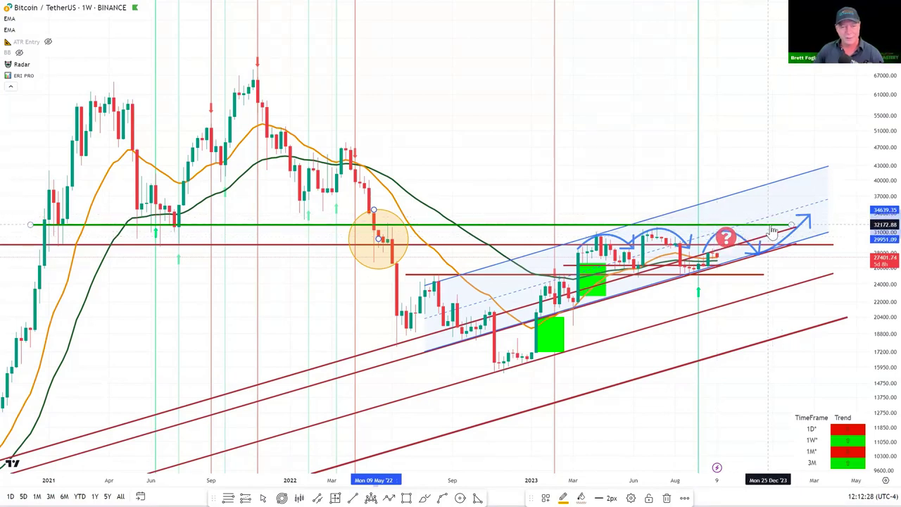
left_click_drag(773, 232, 826, 260)
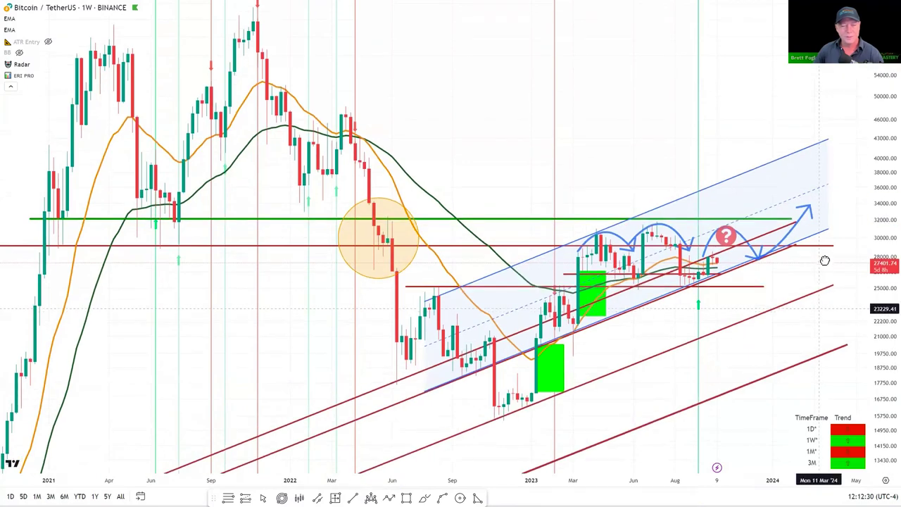
scroll(817, 274, "up", 5)
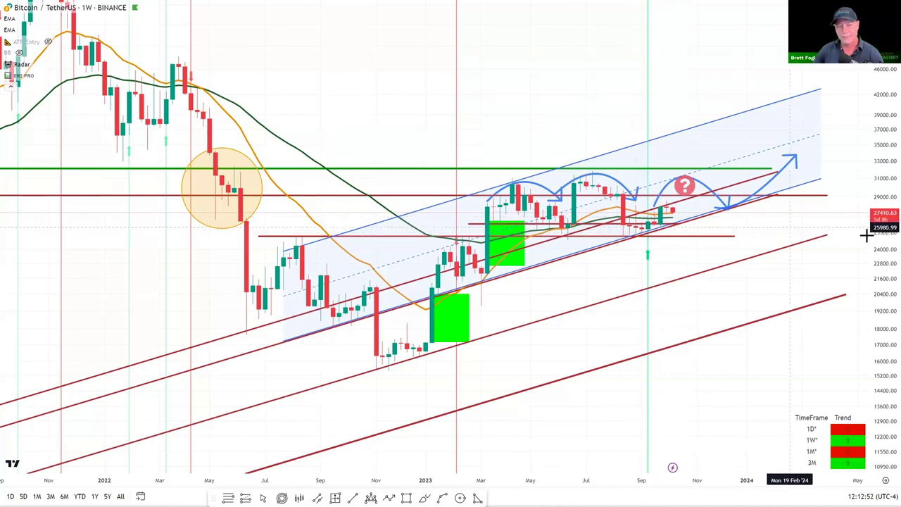
left_click_drag(880, 243, 634, 189)
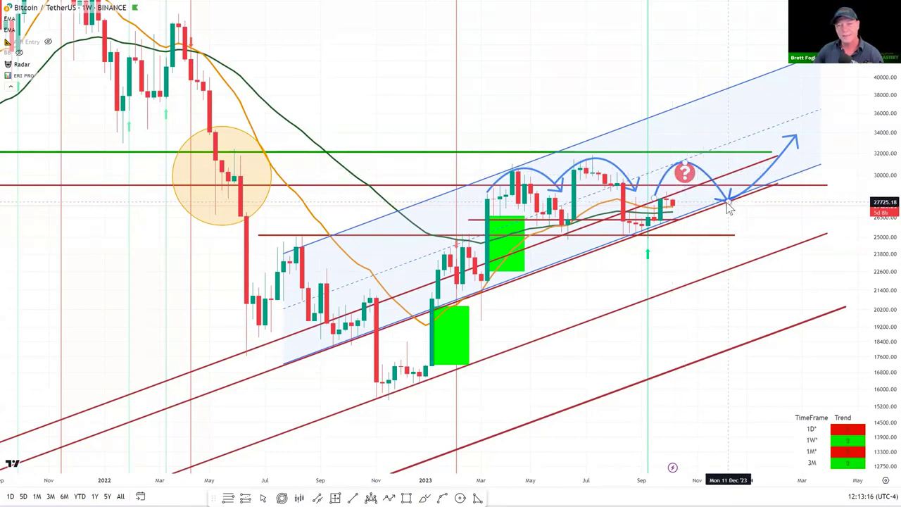
scroll(729, 206, "down", 5)
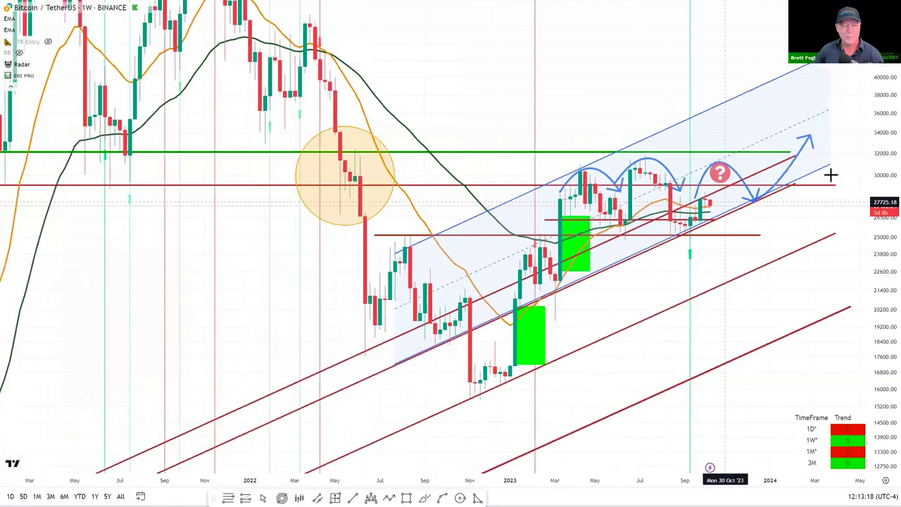
scroll(881, 98, "down", 5)
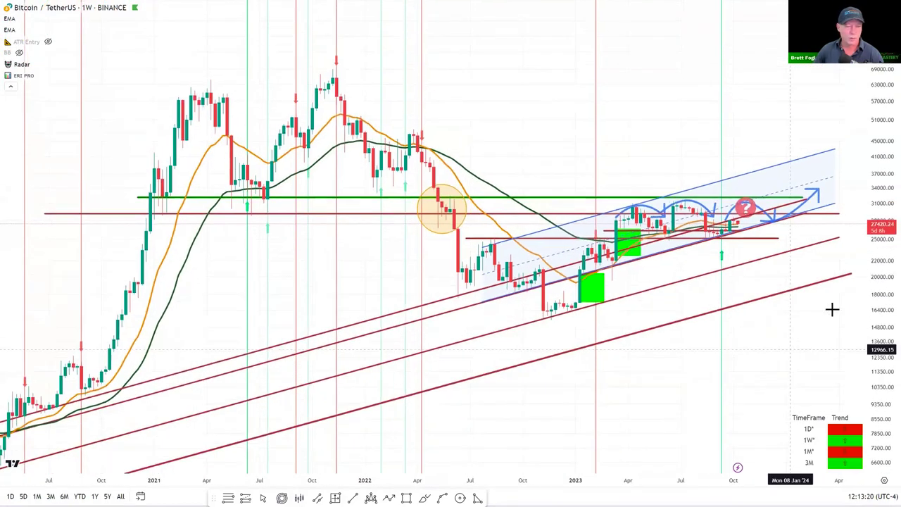
left_click_drag(881, 123, 882, 258)
left_click_drag(735, 346, 741, 235)
scroll(741, 236, "down", 10)
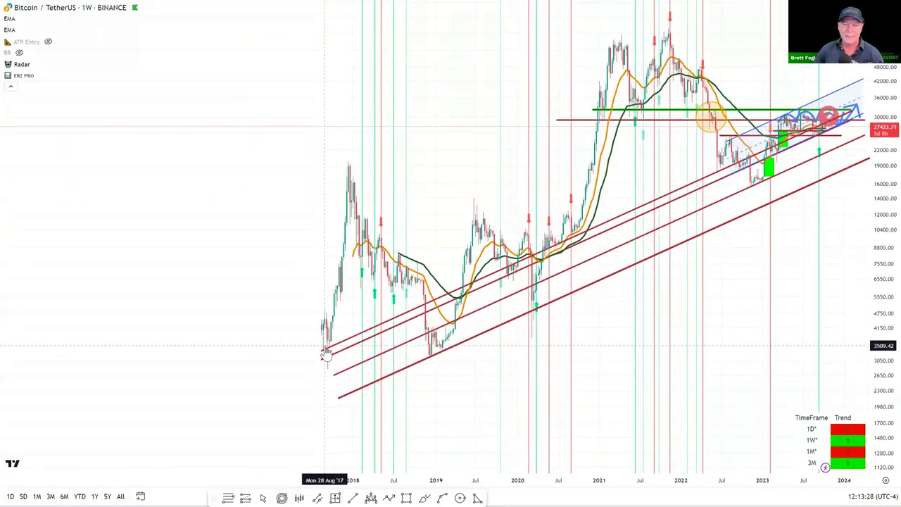
scroll(326, 352, "up", 2)
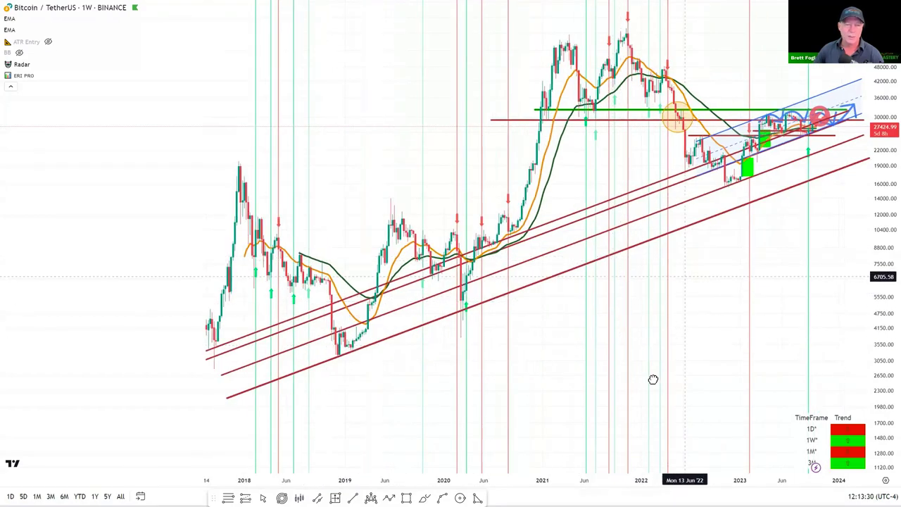
scroll(739, 314, "up", 3)
left_click_drag(876, 233, 875, 270)
scroll(823, 302, "up", 5)
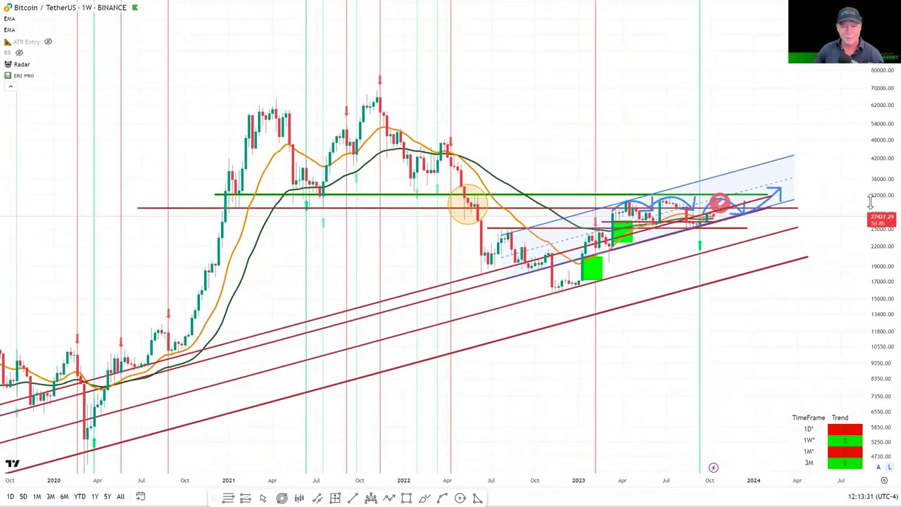
scroll(720, 260, "up", 3)
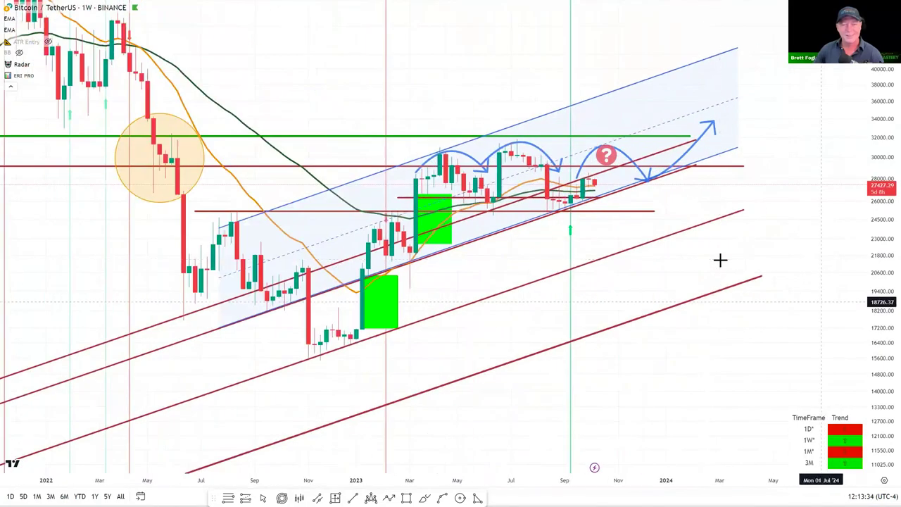
left_click_drag(721, 260, 853, 318)
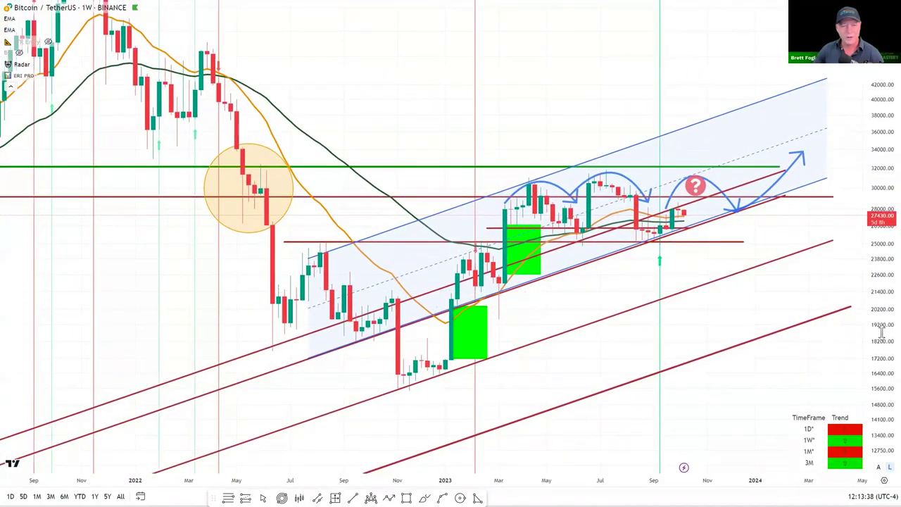
left_click_drag(779, 331, 787, 321)
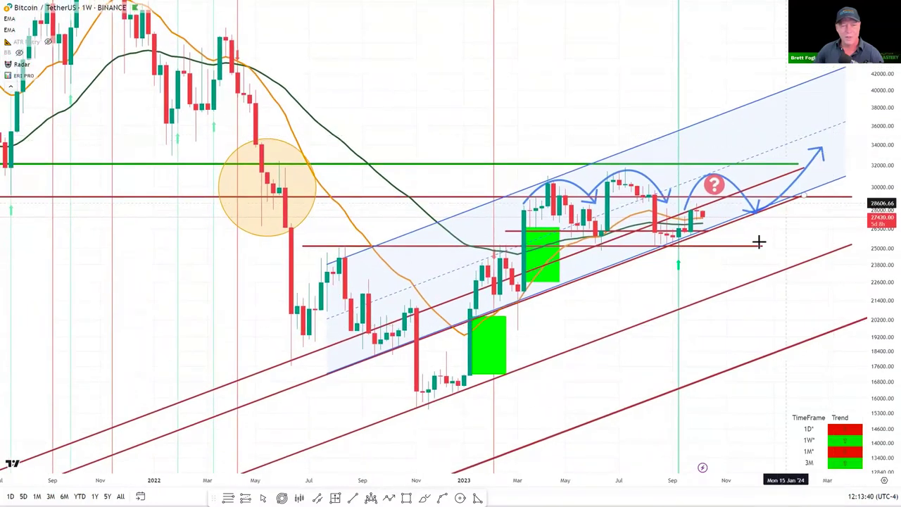
left_click_drag(735, 249, 718, 215)
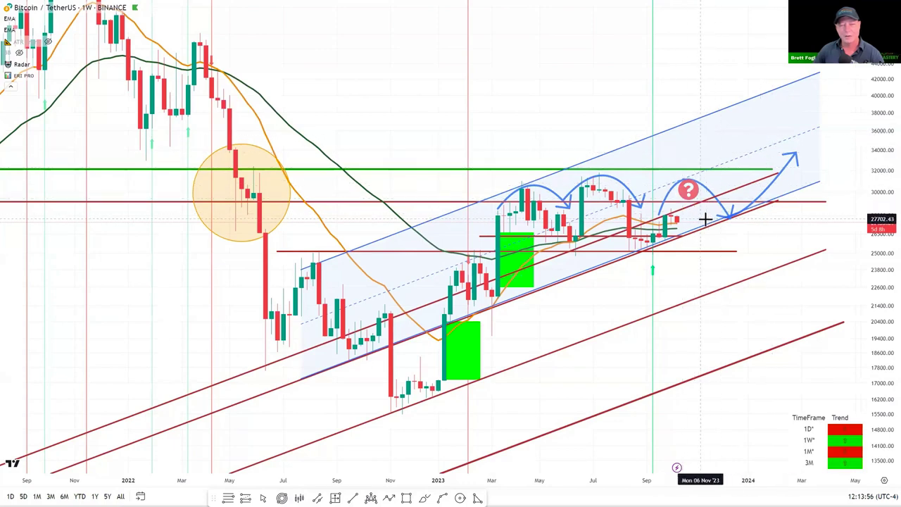
- Shift the red support line, extend it further right and make it 4px thick
left_click(673, 237)
mouse_move(667, 240)
left_mouse_down()
mouse_move(663, 248)
mouse_move(674, 240)
left_mouse_up()
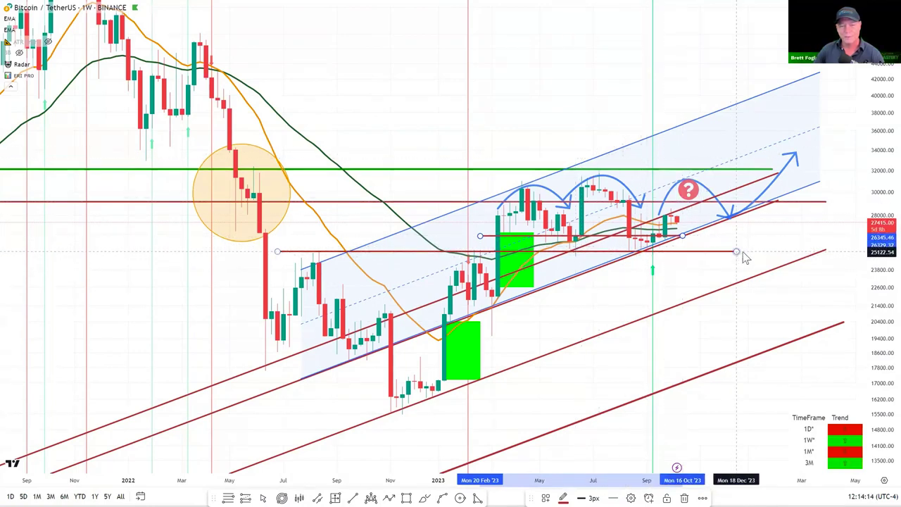
left_click_drag(740, 255, 802, 251)
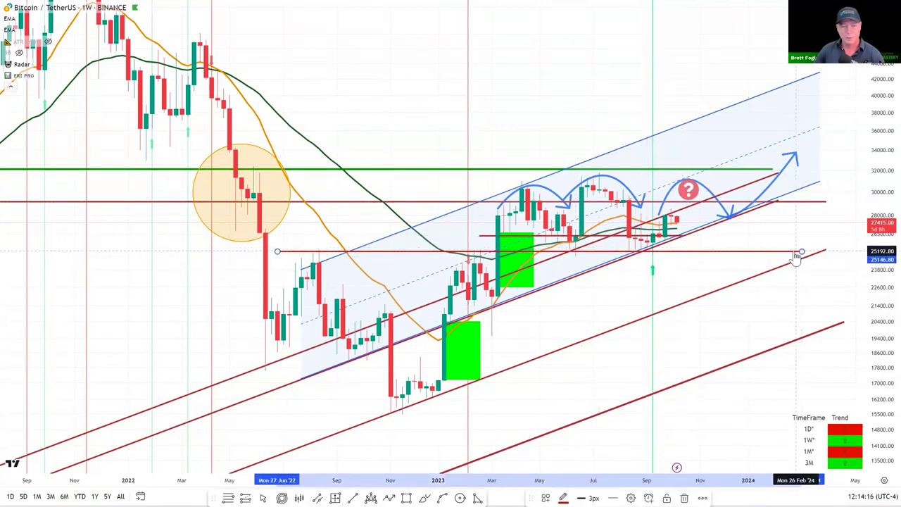
left_click(594, 497)
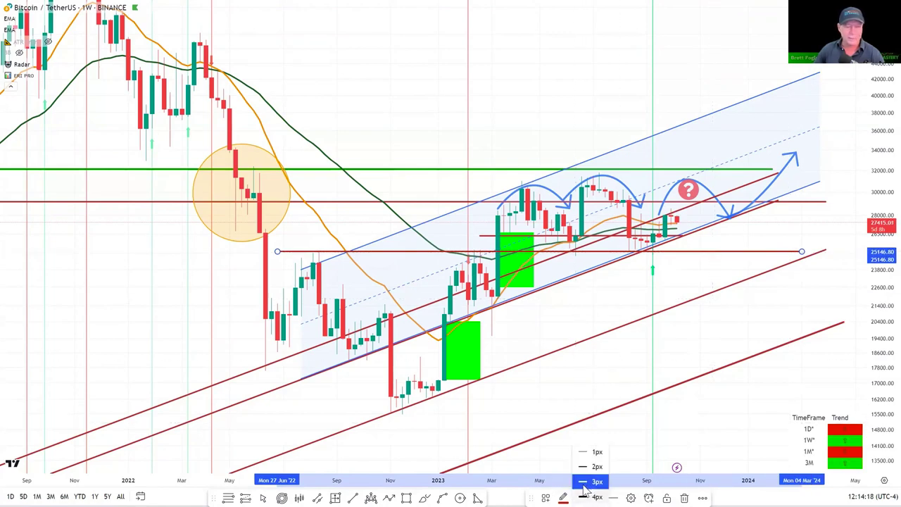
left_click(588, 497)
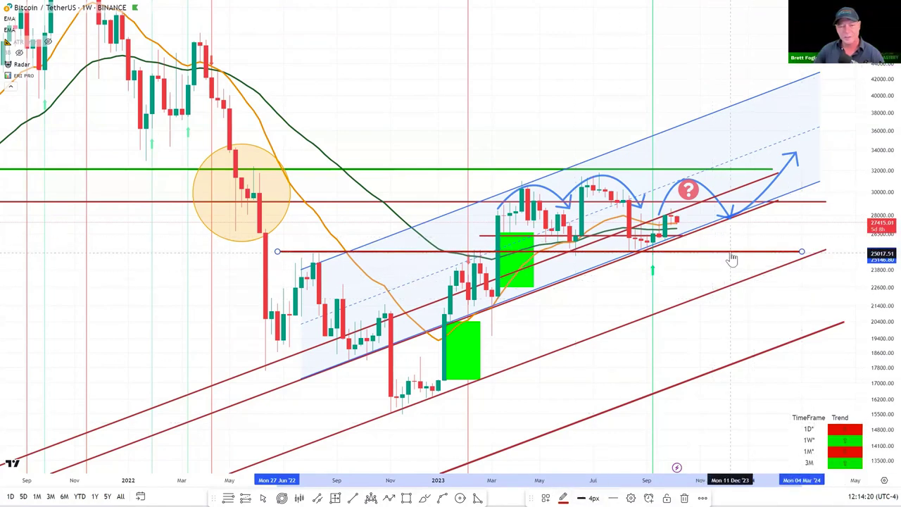
- Colour the support line black, nudge it to about 25,122, and circle its right end
left_click(563, 498)
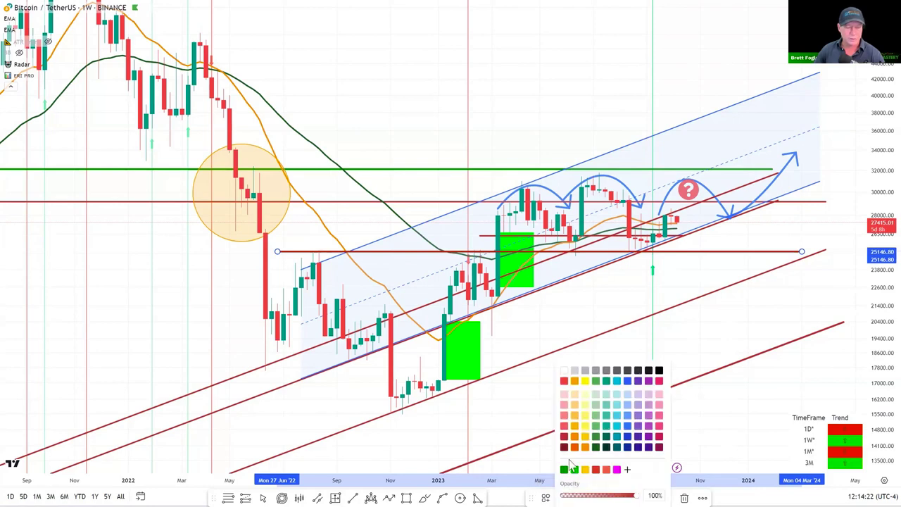
left_click(659, 371)
left_click(811, 240)
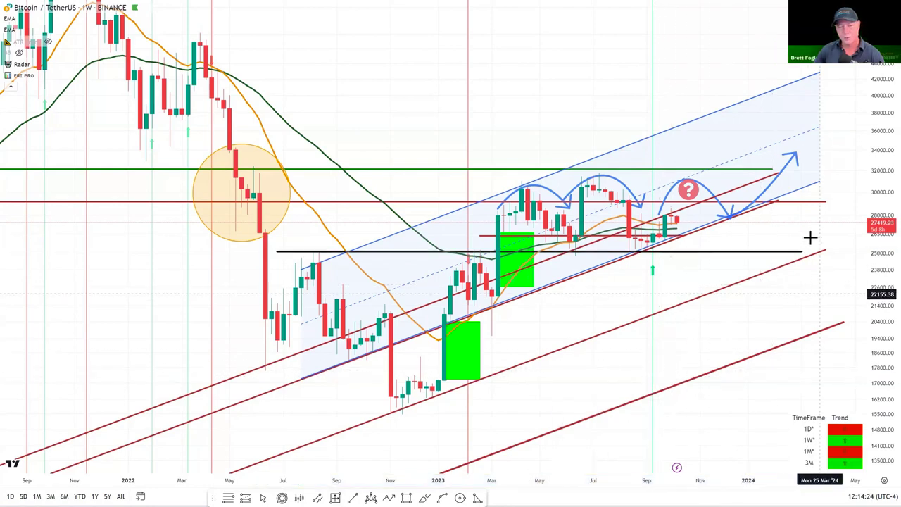
left_click_drag(791, 258, 787, 259)
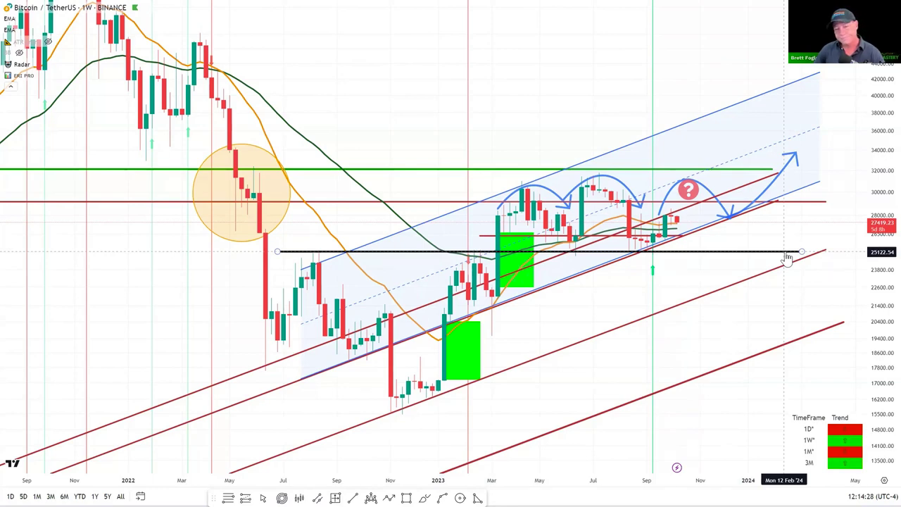
left_click(785, 257)
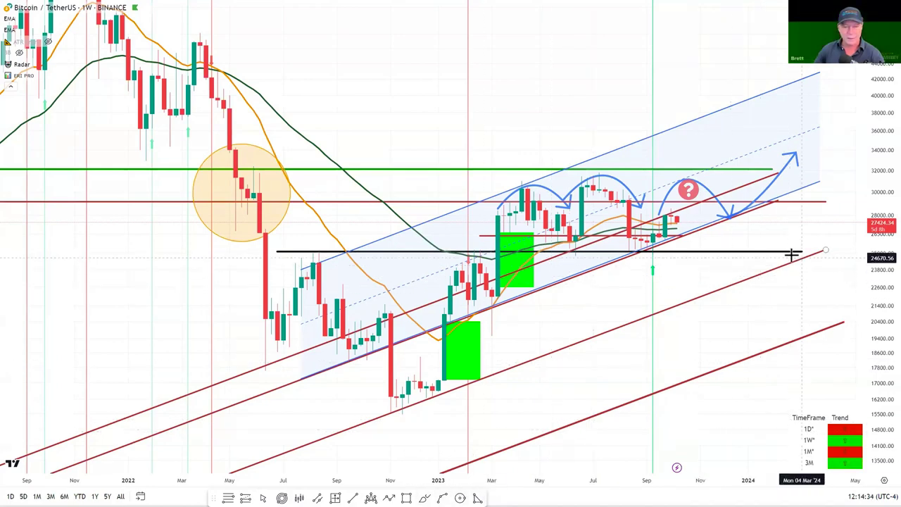
left_click(460, 498)
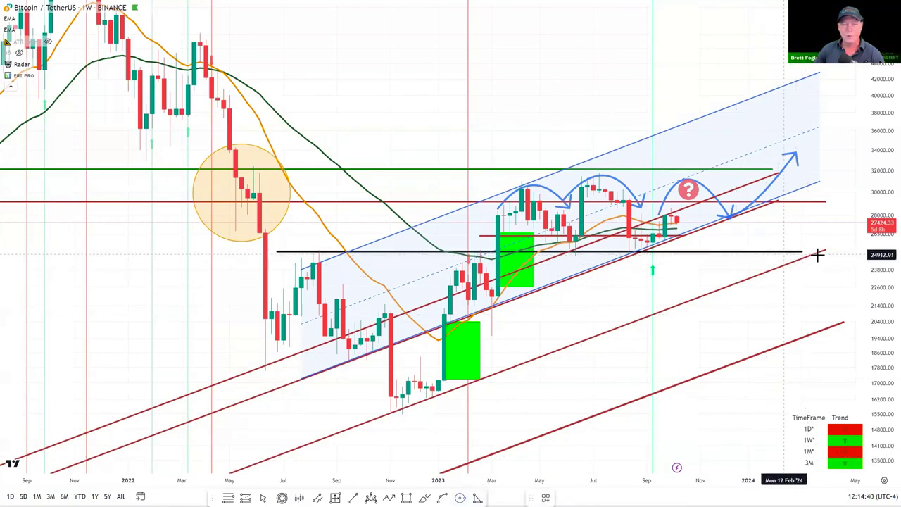
left_click_drag(787, 255, 822, 257)
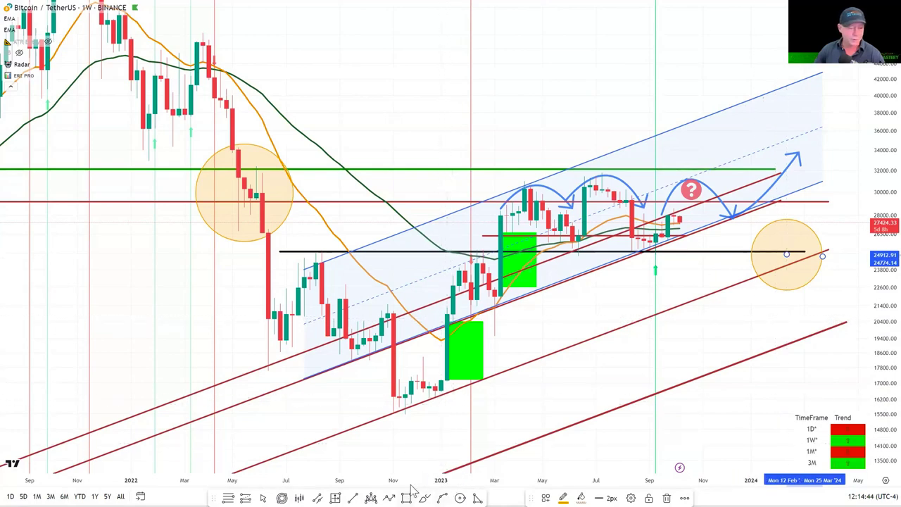
- Draw a rectangle marking the 19,785–20,864 price zone below the yellow circle
left_click(563, 409)
left_click(691, 315)
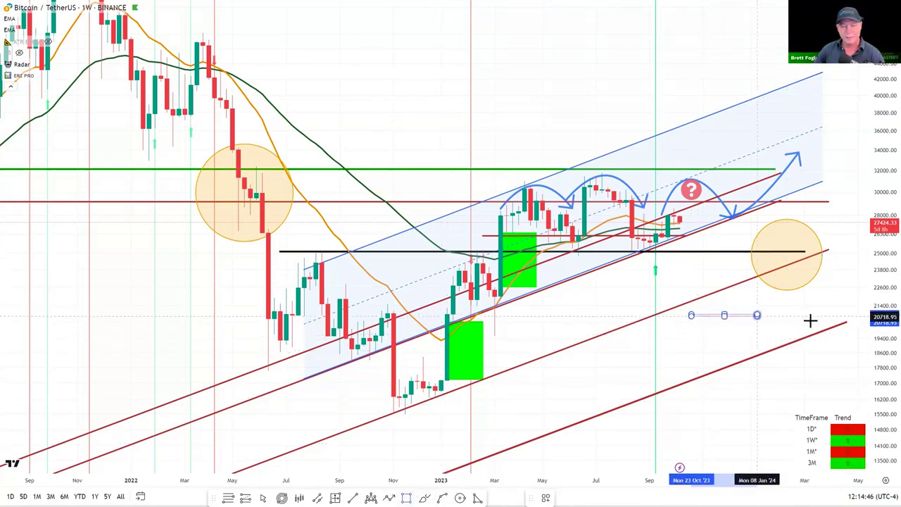
left_click(823, 332)
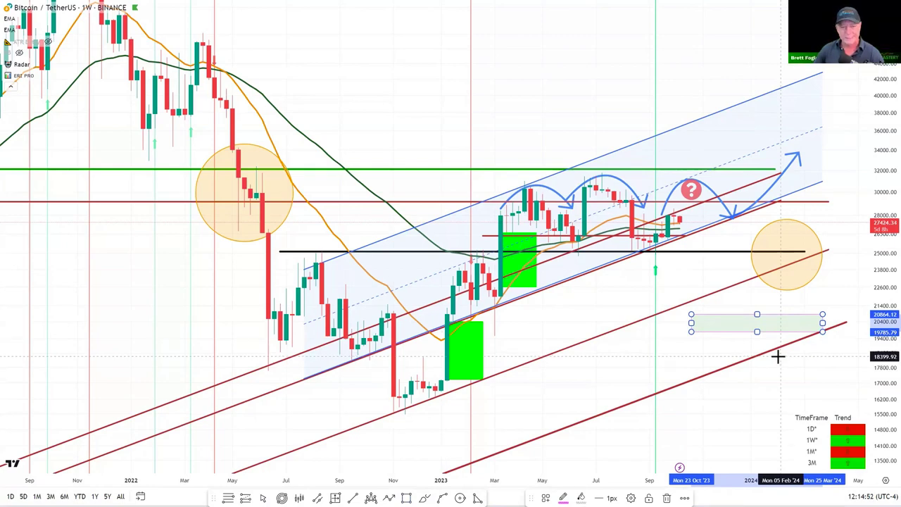
left_click(131, 247)
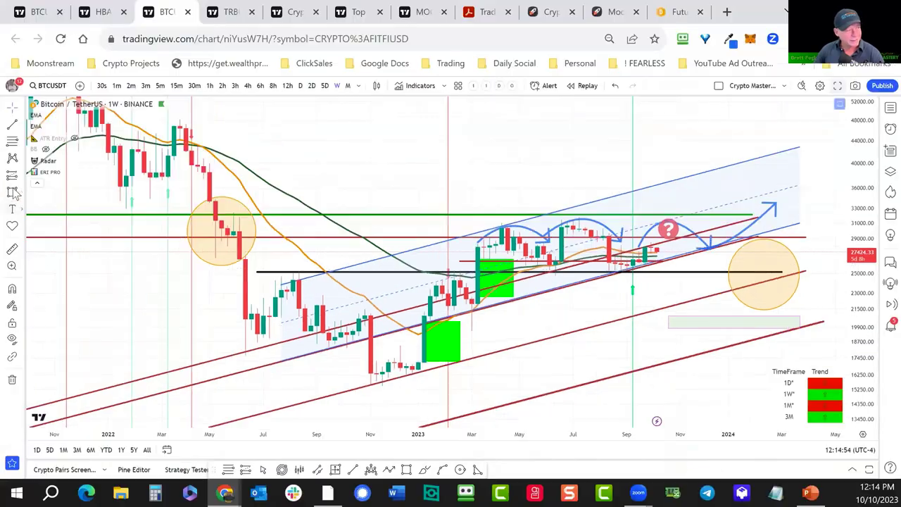
- Add a 'CME Gap' text label inside the rectangle and shift it slightly right
left_click(12, 209)
left_click(713, 321)
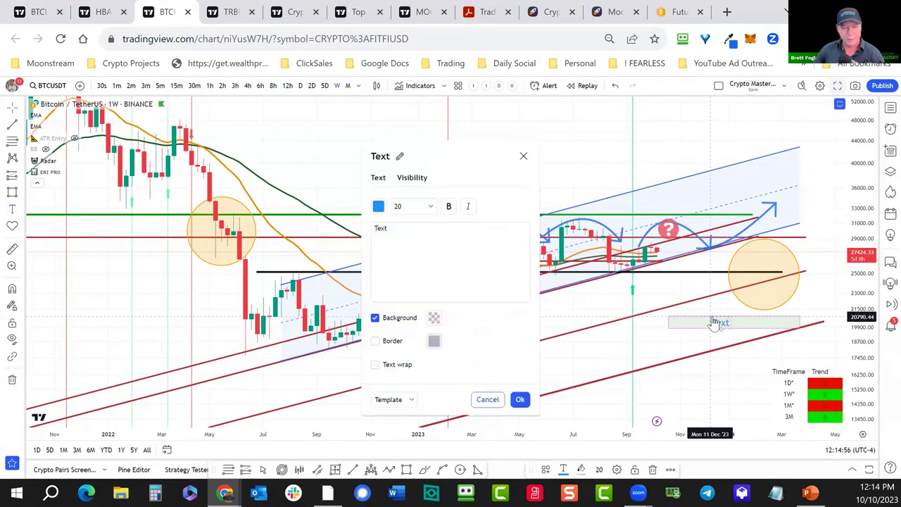
type("C")
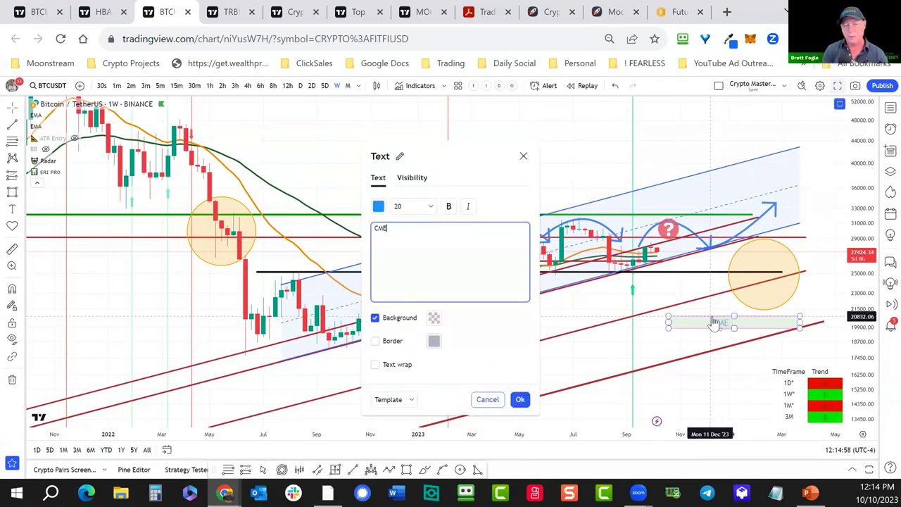
type("ME Gap")
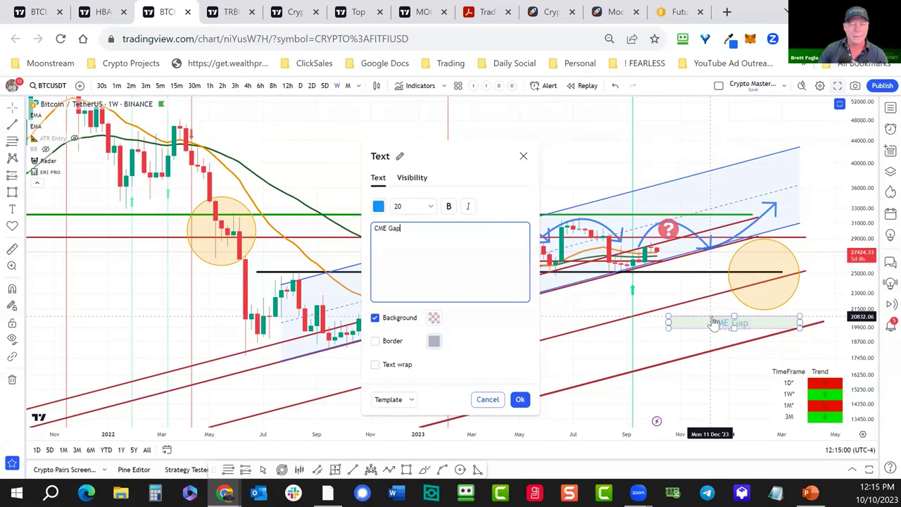
left_click(520, 400)
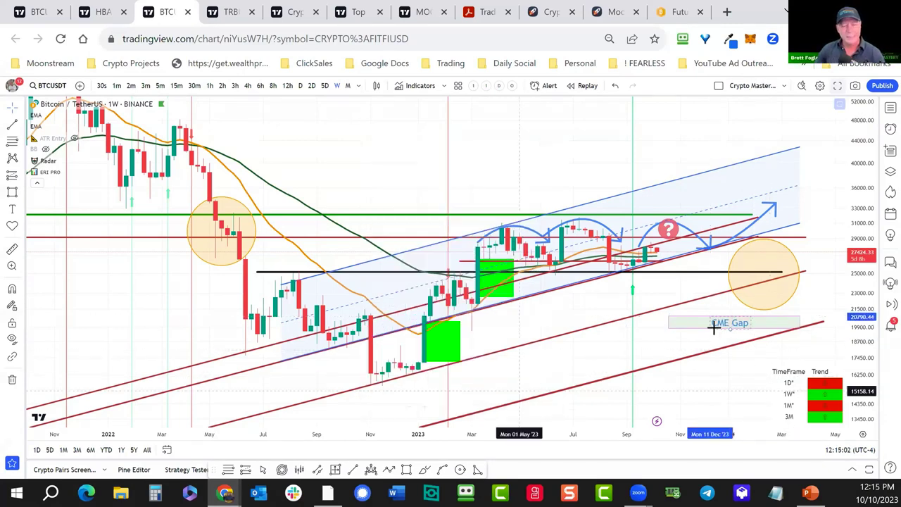
left_click_drag(749, 323, 779, 324)
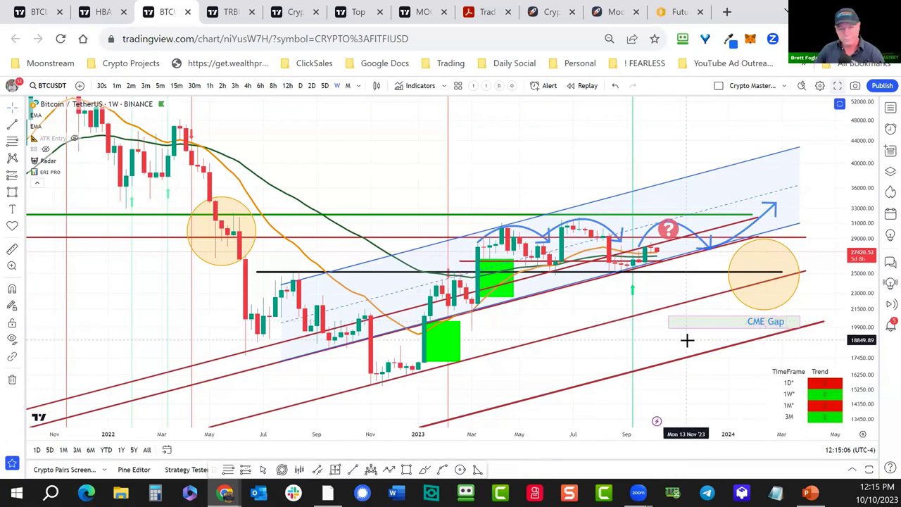
scroll(741, 377, "up", 1)
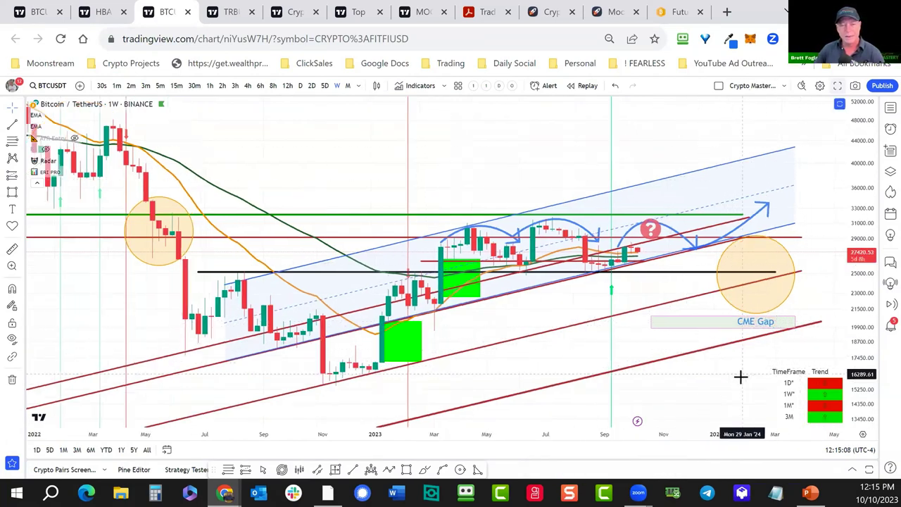
- Stretch and zoom into the 2023 price action, then collapse the indicator legend to a badge
scroll(741, 378, "up", 2)
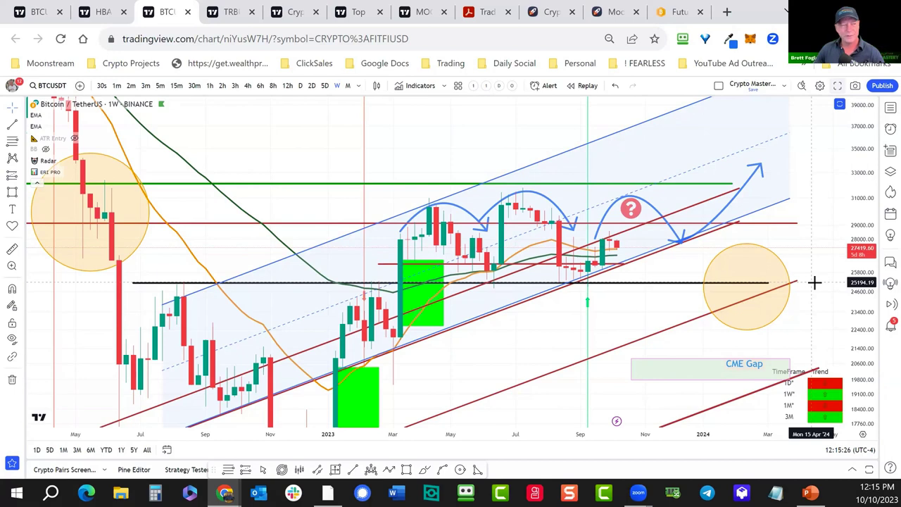
left_click_drag(858, 188, 857, 183)
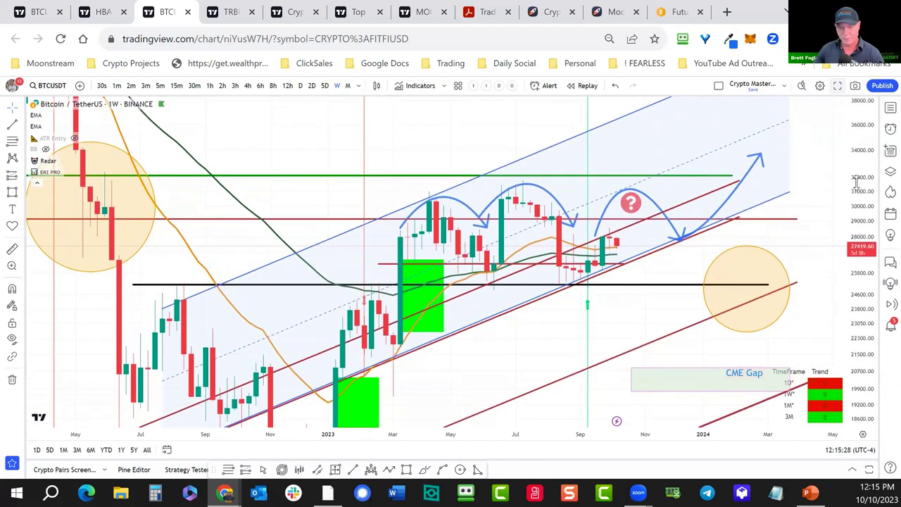
scroll(816, 277, "up", 4)
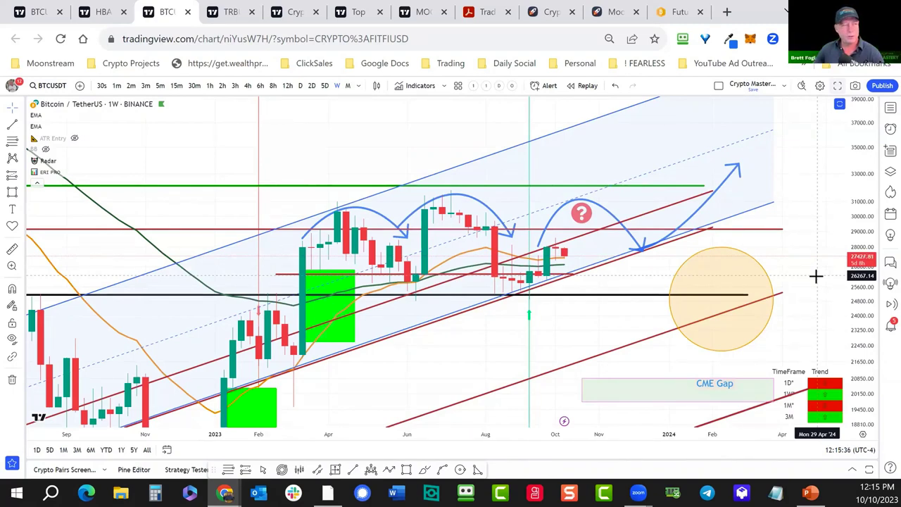
left_click(33, 183)
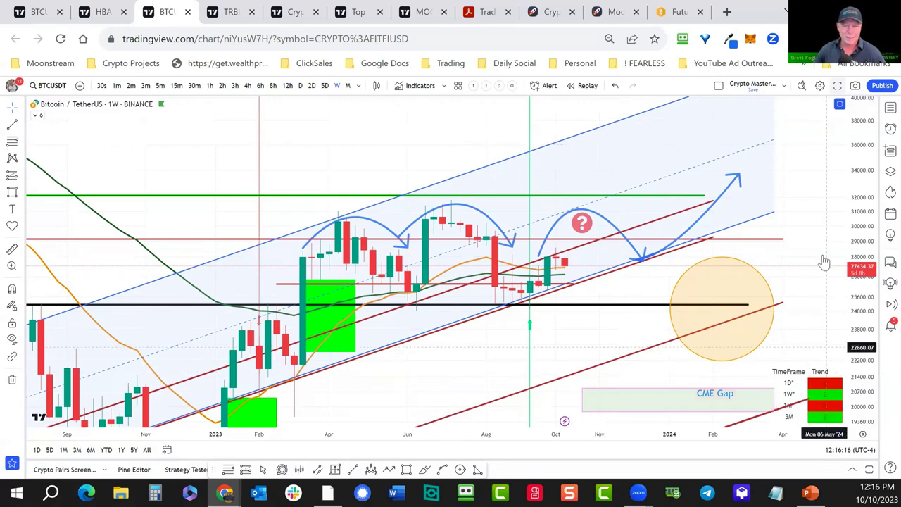
left_click_drag(817, 251, 817, 267)
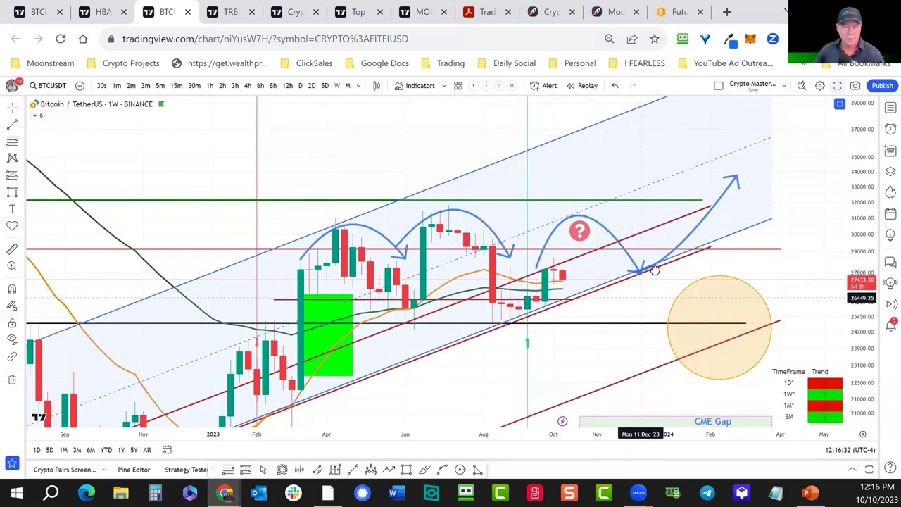
scroll(655, 267, "left", 3)
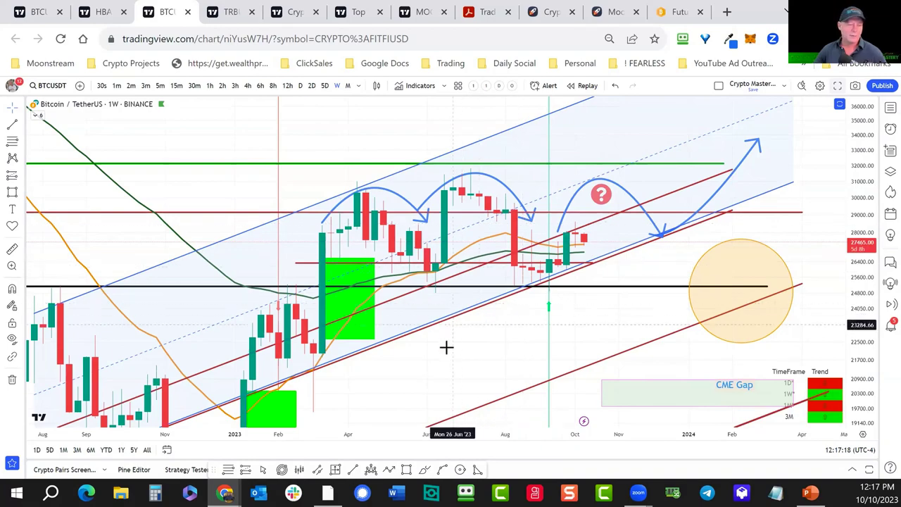
scroll(447, 359, "down", 3)
scroll(716, 275, "up", 8)
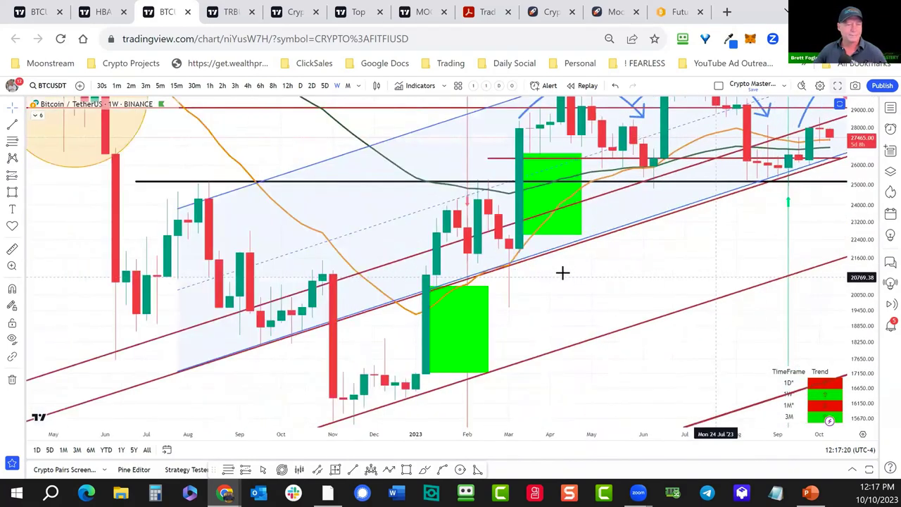
scroll(543, 282, "up", 3)
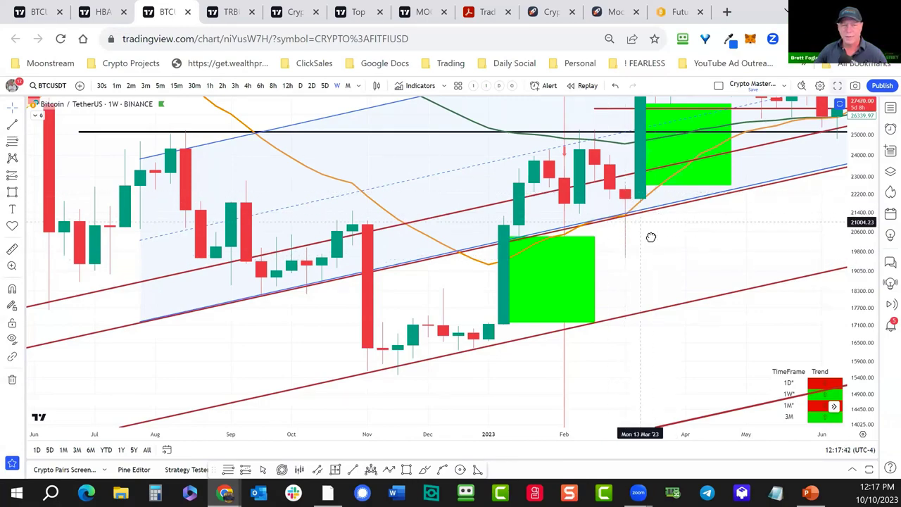
- Bring the 2022 candles into view, expand the legend, and hide the green-box indicator
left_click_drag(651, 237, 568, 343)
scroll(722, 364, "down", 3)
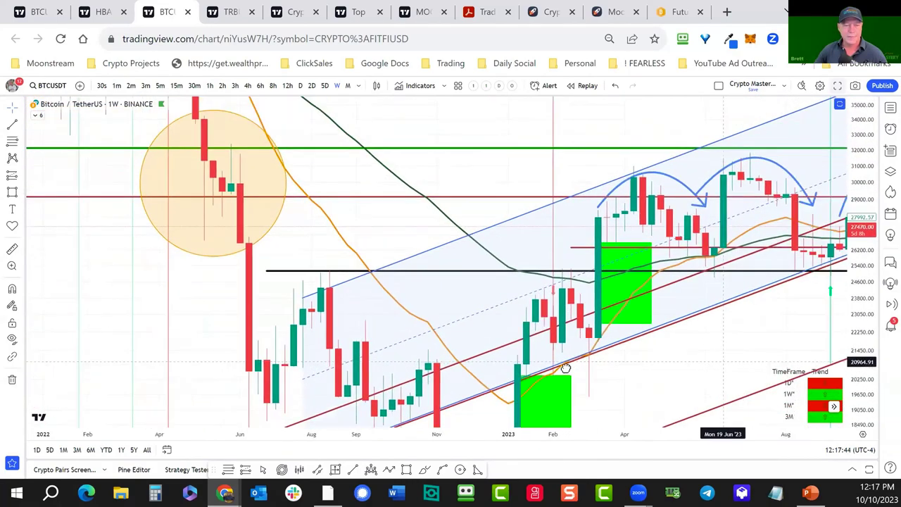
scroll(525, 350, "right", 5)
scroll(587, 312, "right", 3)
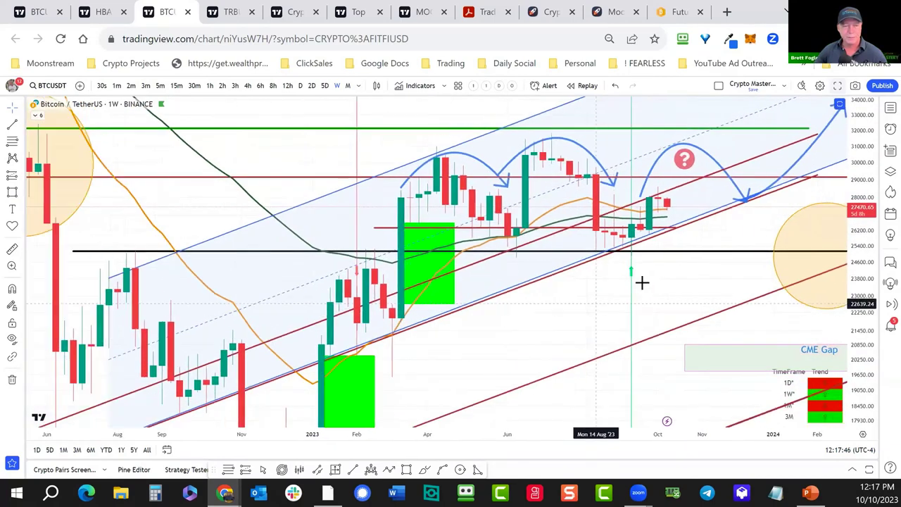
left_click(36, 117)
left_click(69, 173)
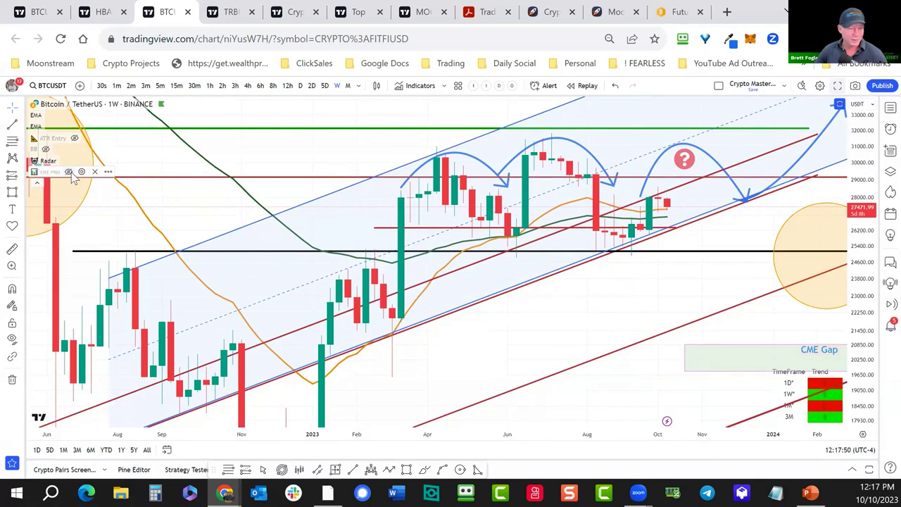
- Lower the black support line to about 24980 and rescale the chart to fit the full history
left_click(635, 254)
left_click_drag(636, 258, 634, 260)
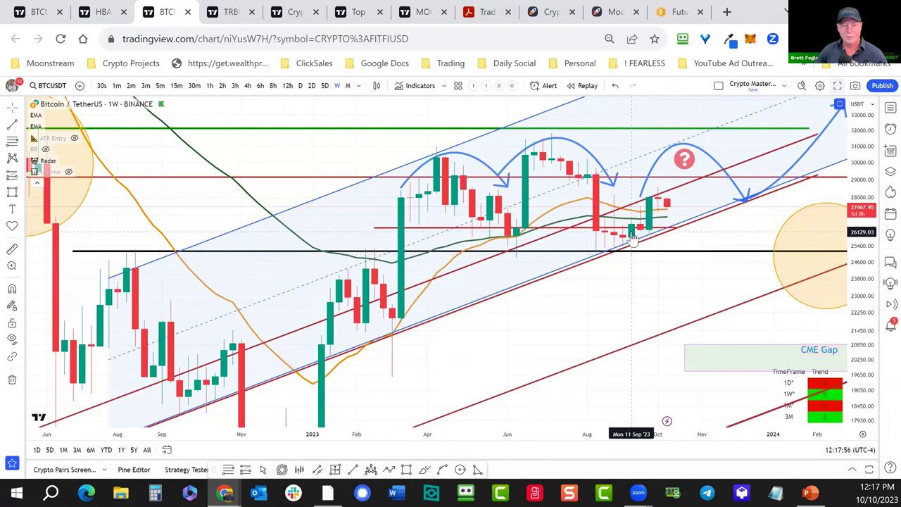
scroll(641, 277, "down", 3)
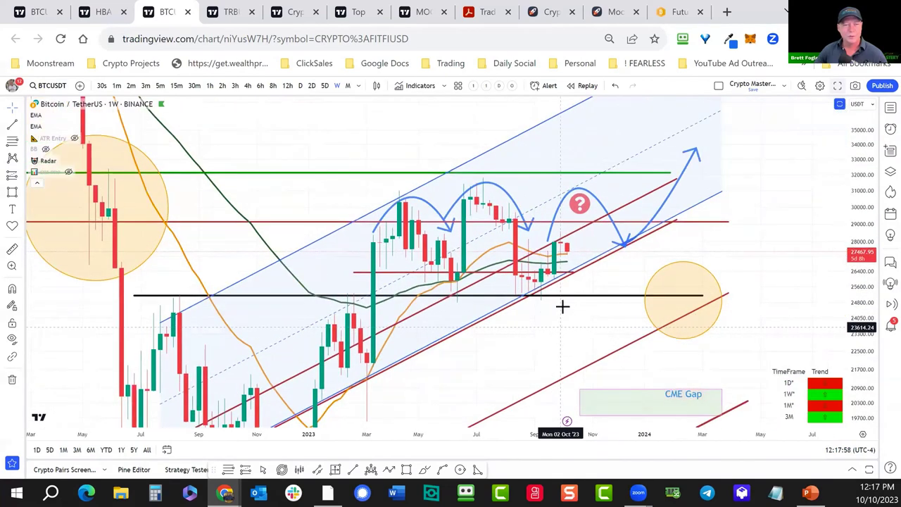
left_click_drag(563, 305, 523, 305)
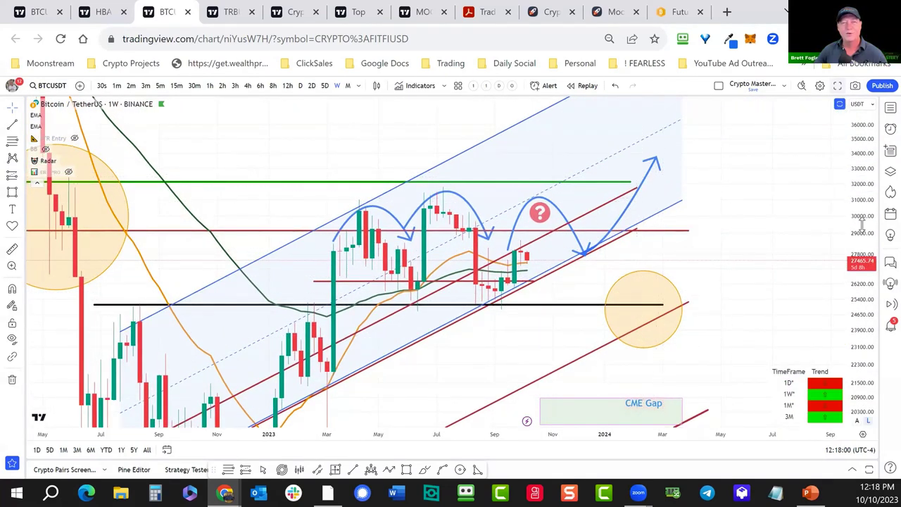
left_click_drag(862, 224, 862, 240)
left_click_drag(815, 277, 836, 331)
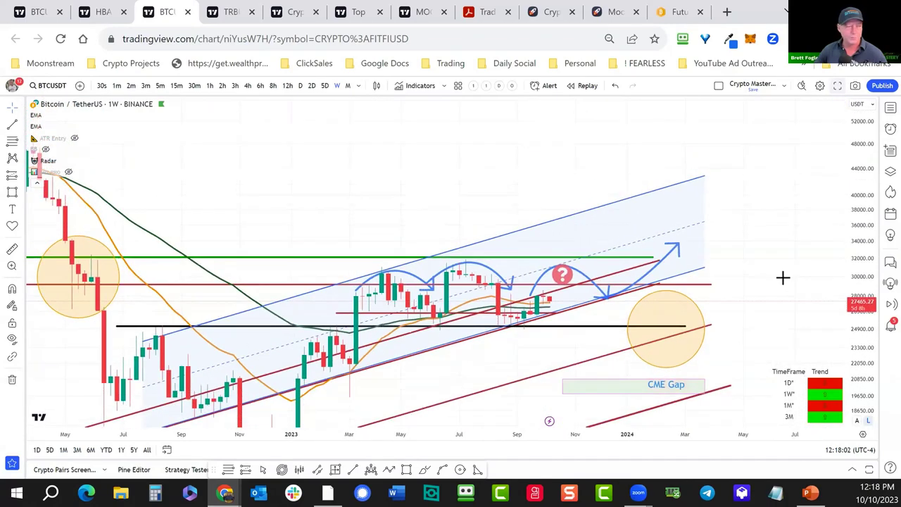
scroll(783, 278, "down", 3)
left_click_drag(862, 185, 862, 268)
scroll(825, 255, "up", 2)
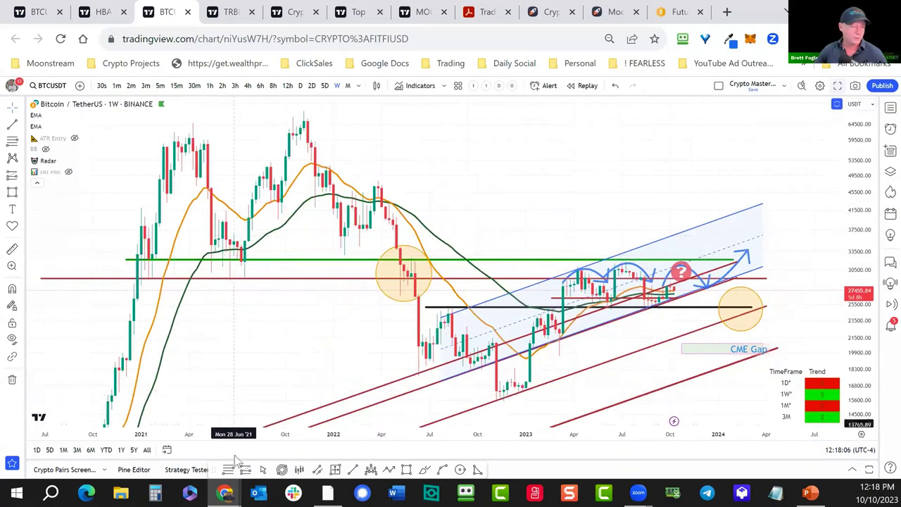
- Draw a Fibonacci retracement from the 2021 high to the 15760.18 low and widen its golden-pocket box
left_click(308, 112)
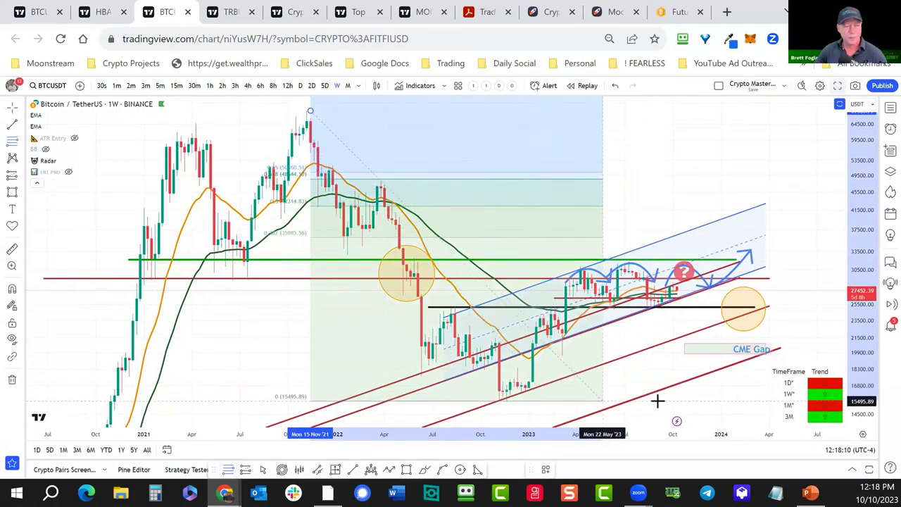
left_click(754, 398)
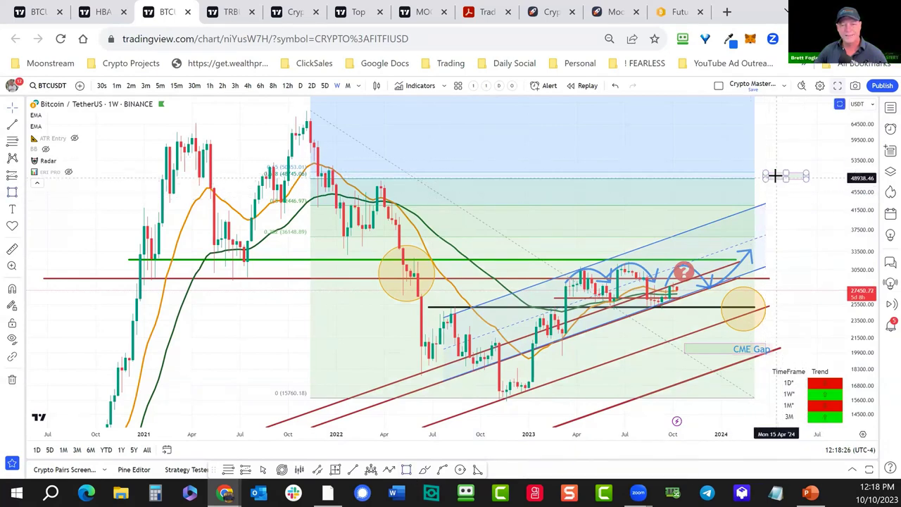
left_click_drag(765, 173, 750, 169)
- Add a 'Golden Pocket' text label beside the fib box and nudge it slightly left
left_click(774, 195)
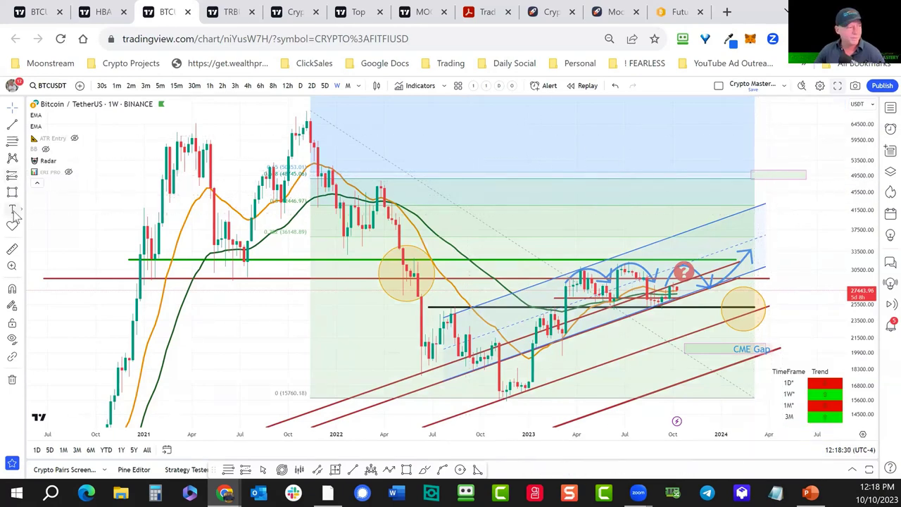
left_click(13, 210)
left_click(755, 173)
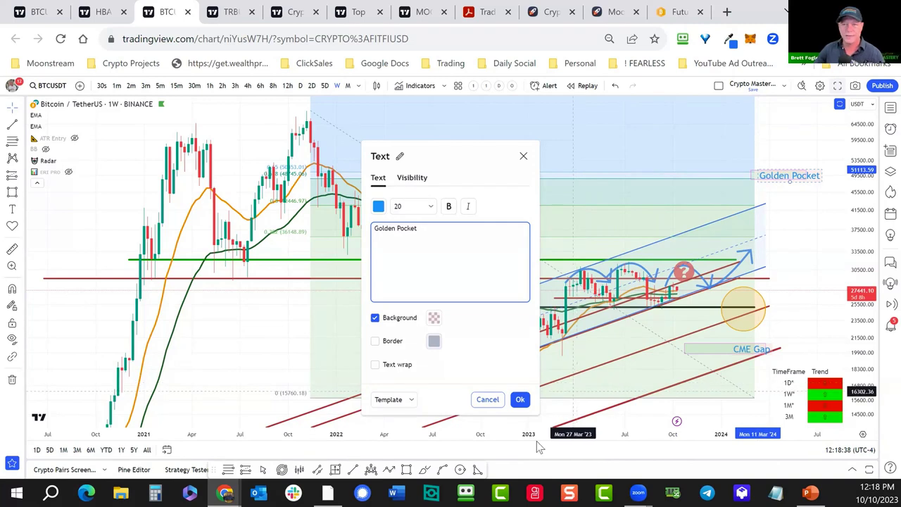
left_click(520, 400)
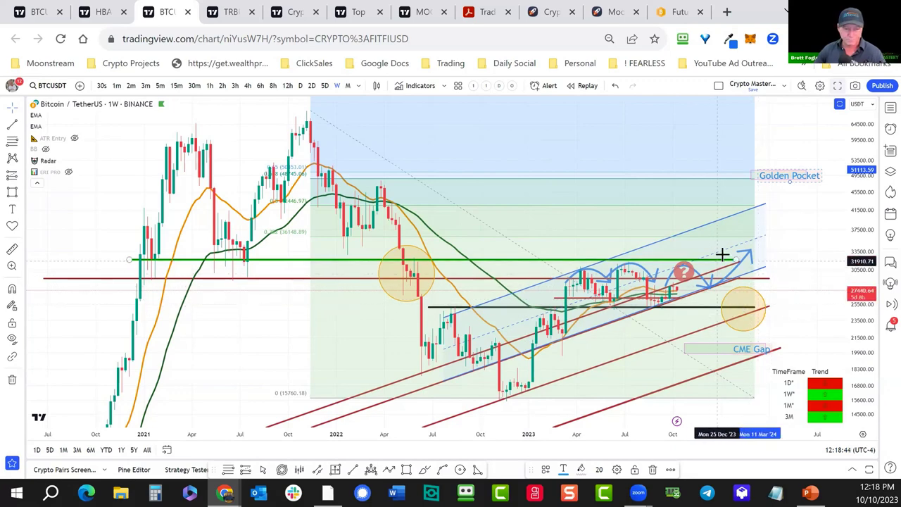
left_click(789, 179)
left_click_drag(790, 179, 782, 177)
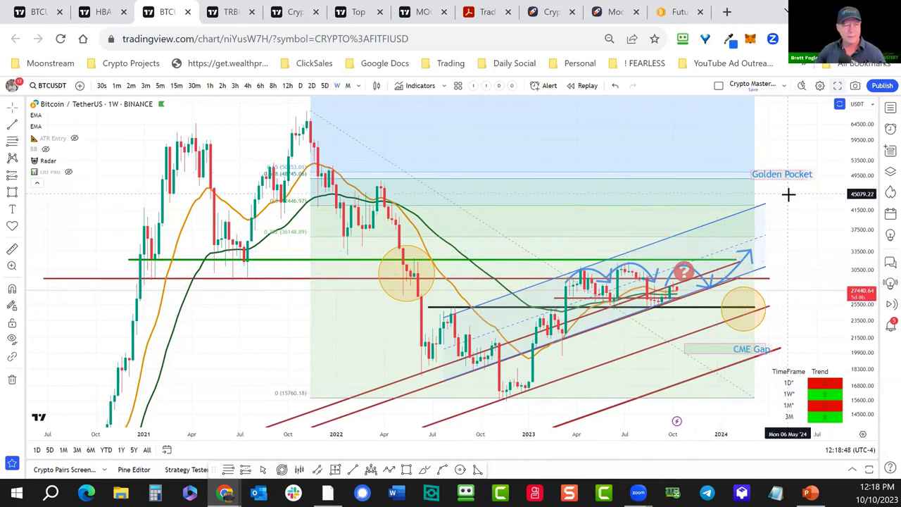
- Delete the Fibonacci retracement, pan back to the 2021 peaks, and collapse the legend
left_click(295, 399)
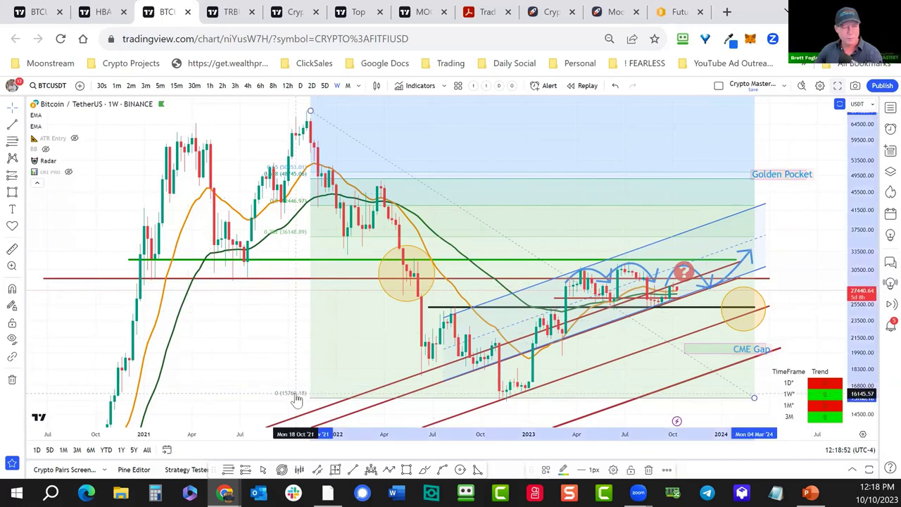
key("Delete")
mouse_move(296, 398)
left_mouse_down()
mouse_move(393, 327)
mouse_move(322, 345)
mouse_move(348, 376)
left_mouse_up()
scroll(348, 376, "up", 2)
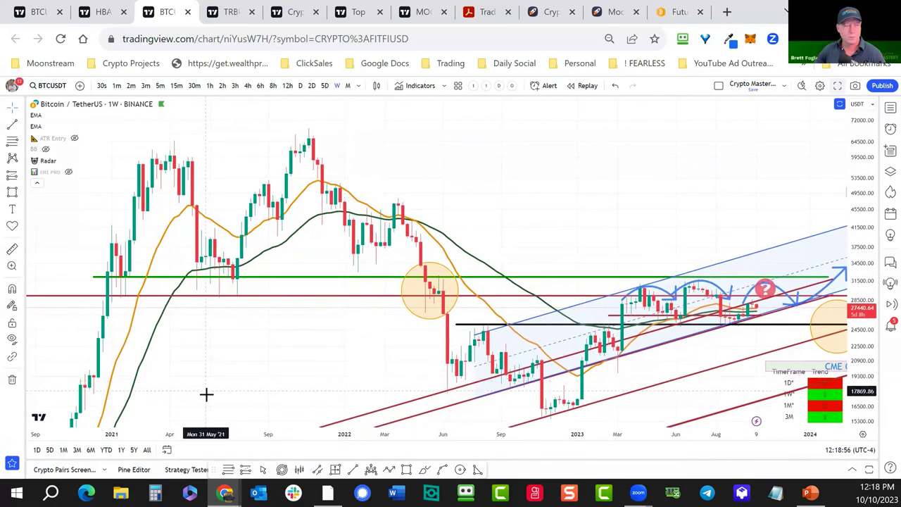
left_click(36, 188)
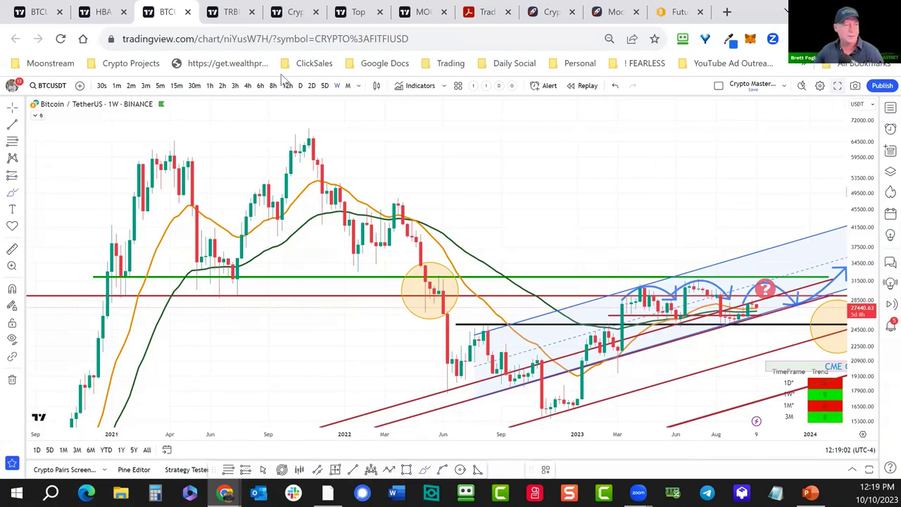
- Sketch freehand arcs over the 2021 top and March 2022 bounce, then switch to the daily timeframe
mouse_move(243, 198)
left_mouse_down()
mouse_move(287, 183)
mouse_move(331, 133)
mouse_move(340, 145)
left_mouse_up()
mouse_move(381, 212)
left_mouse_down()
mouse_move(413, 190)
mouse_move(433, 224)
mouse_move(462, 225)
mouse_move(524, 268)
mouse_move(516, 248)
left_mouse_up()
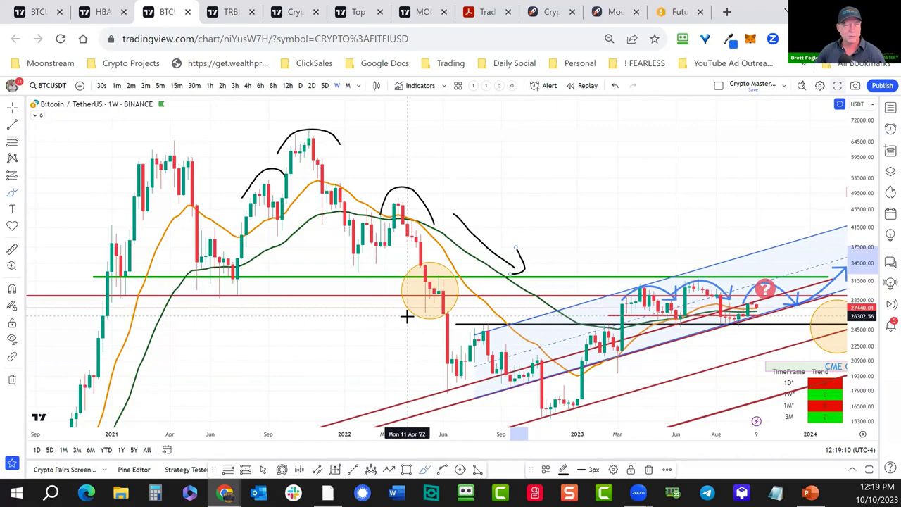
left_click(300, 85)
scroll(381, 264, "down", 10)
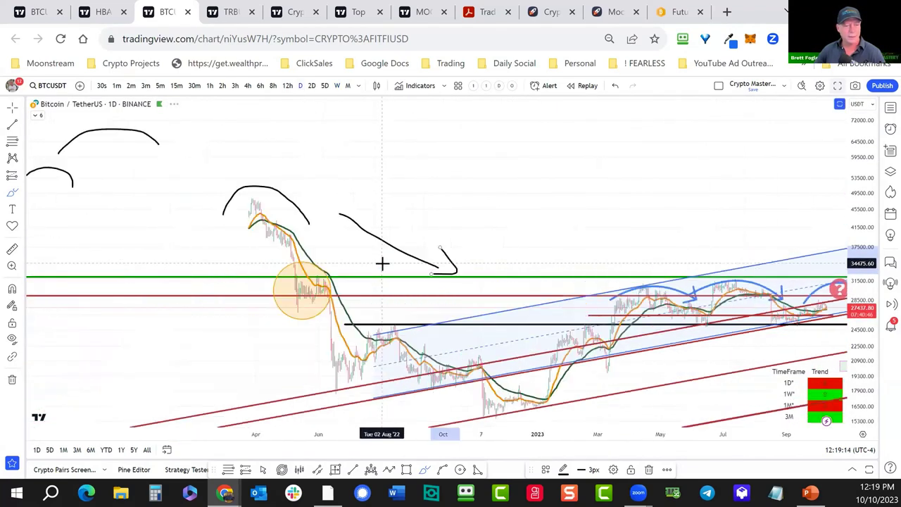
scroll(381, 263, "up", 4)
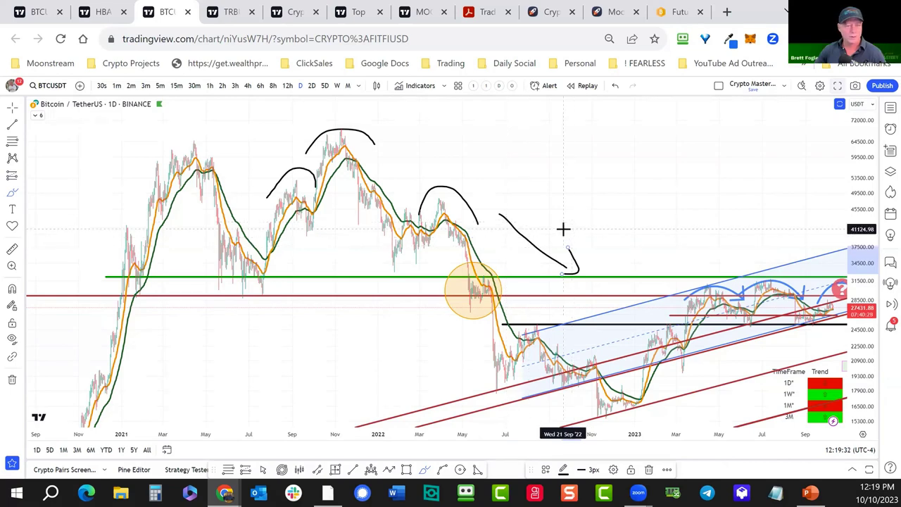
- Undo the stray short freehand stroke and set the chart cursor to Arrow
left_click_drag(617, 208, 644, 230)
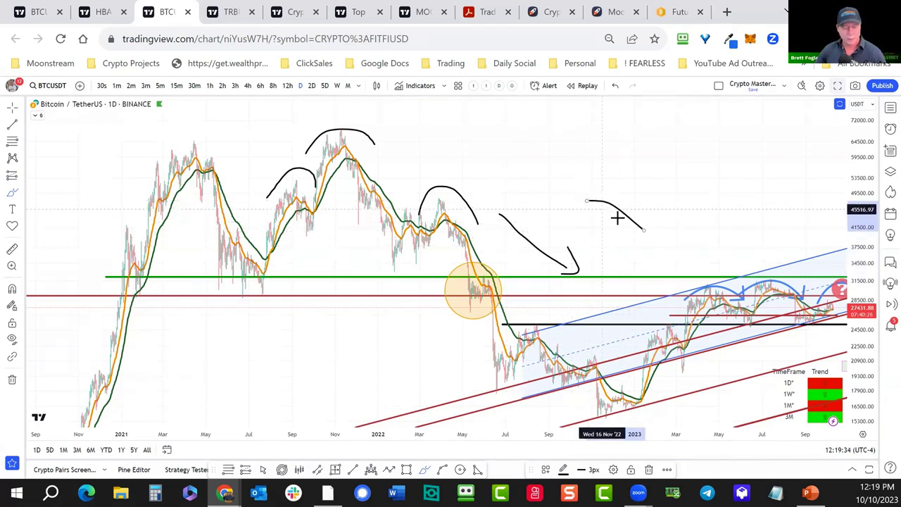
key("ctrl+z")
left_click(25, 113)
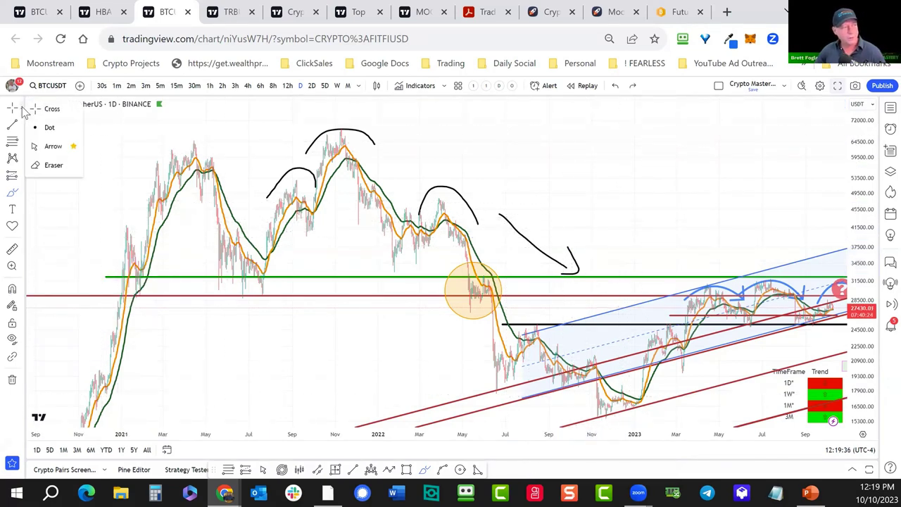
left_click(55, 147)
- Reset the view, switch to weekly candles with 1W, and open a new blank browser tab
left_click_drag(533, 166, 499, 224)
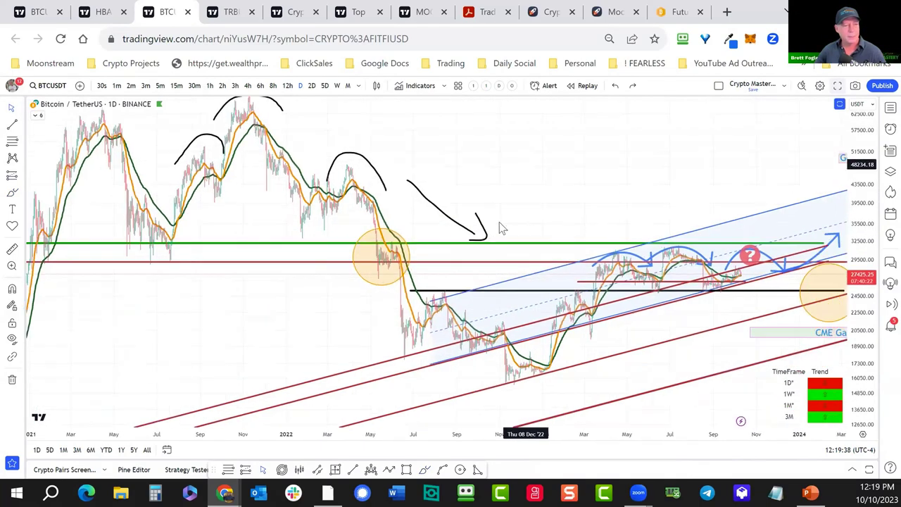
key("alt+r")
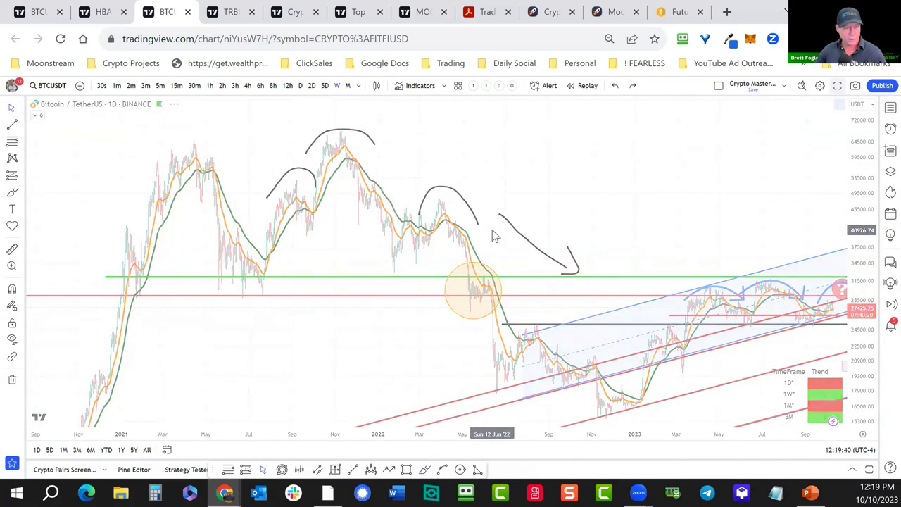
type("1w")
key("Return")
scroll(531, 256, "up", 4)
scroll(533, 259, "up", 5)
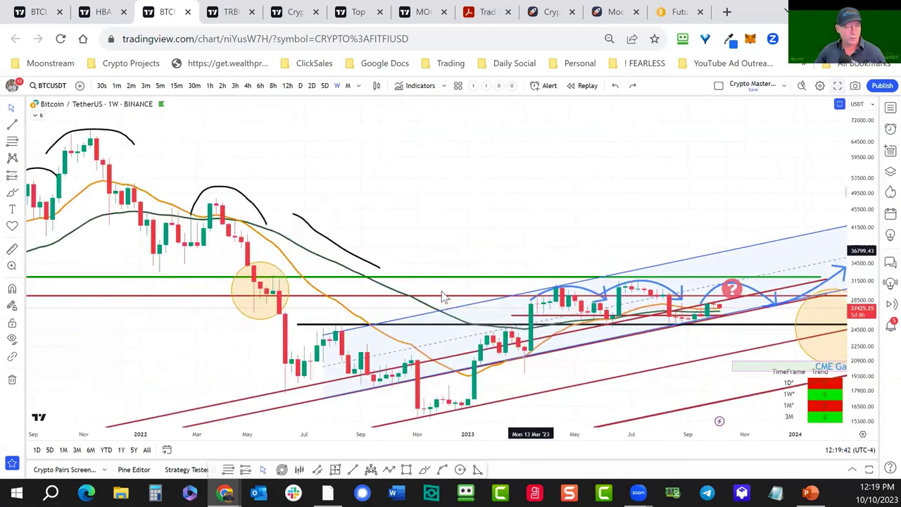
scroll(548, 252, "down", 3)
scroll(545, 246, "down", 2)
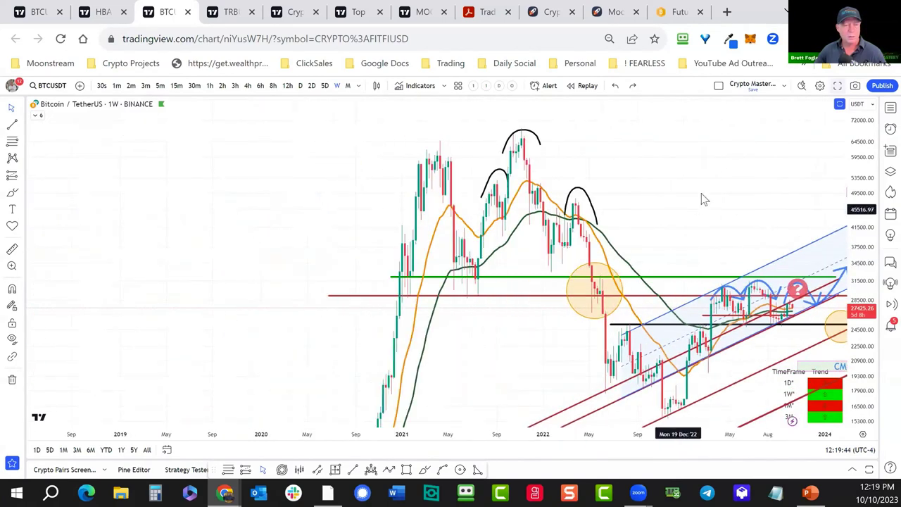
scroll(680, 201, "up", 4)
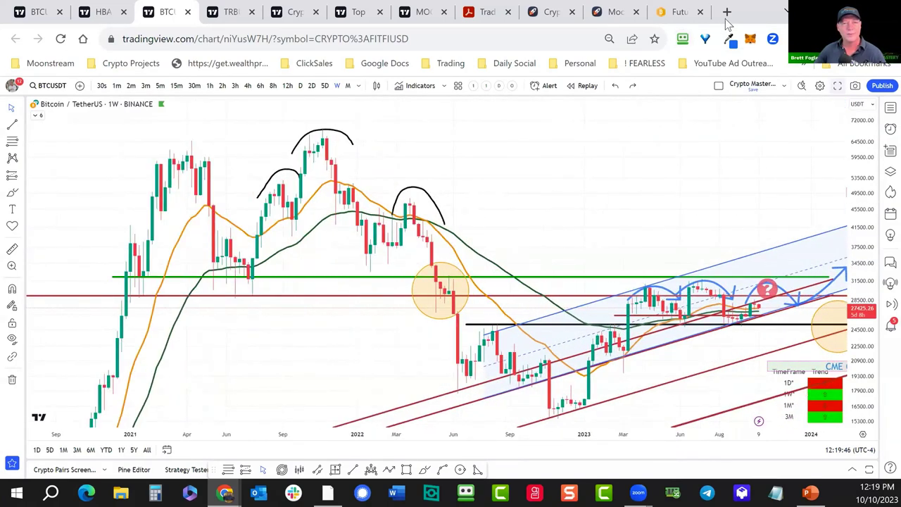
left_click(727, 12)
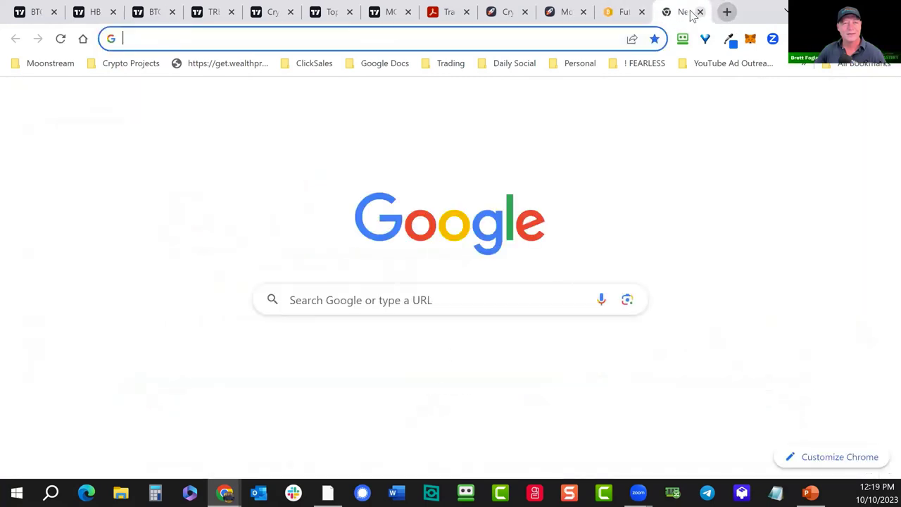
- Close the blank tab and bring up the Chrome window with the 'bitcoin news' results
key("ctrl+w")
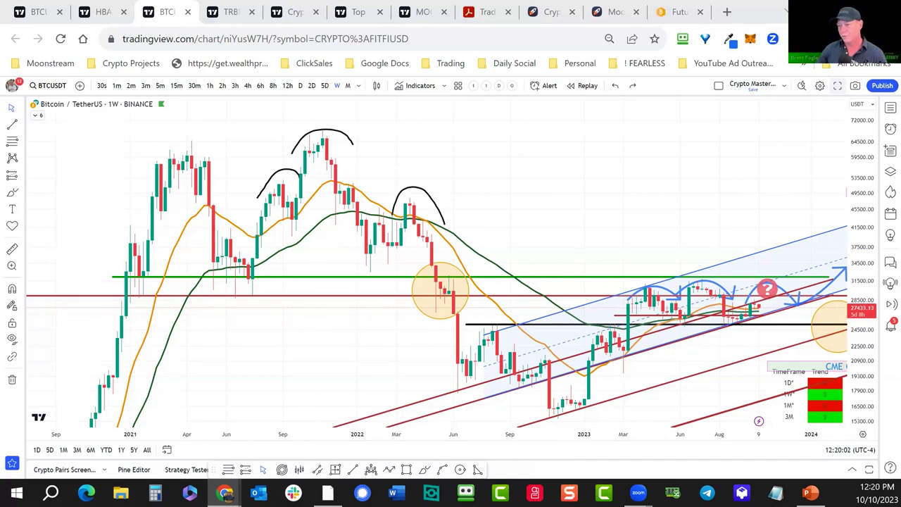
key("alt+Tab")
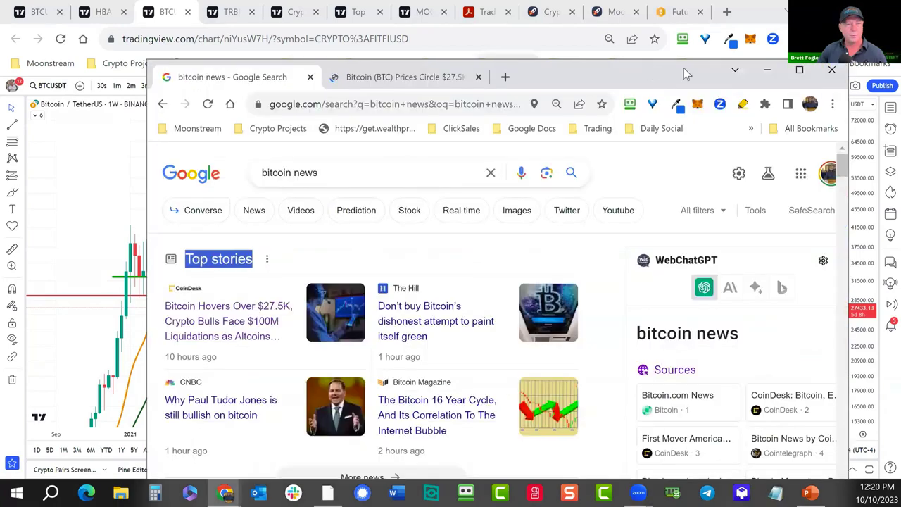
- Maximize the window and open the Bitcoin Magazine 16-year-cycle story and The Hill op-ed in new tabs
left_click(801, 70)
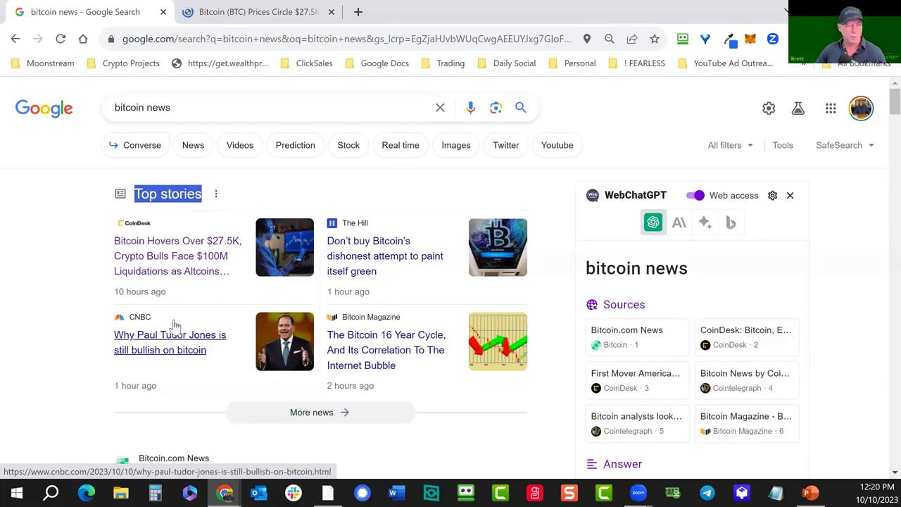
right_click(403, 345)
left_click(454, 196)
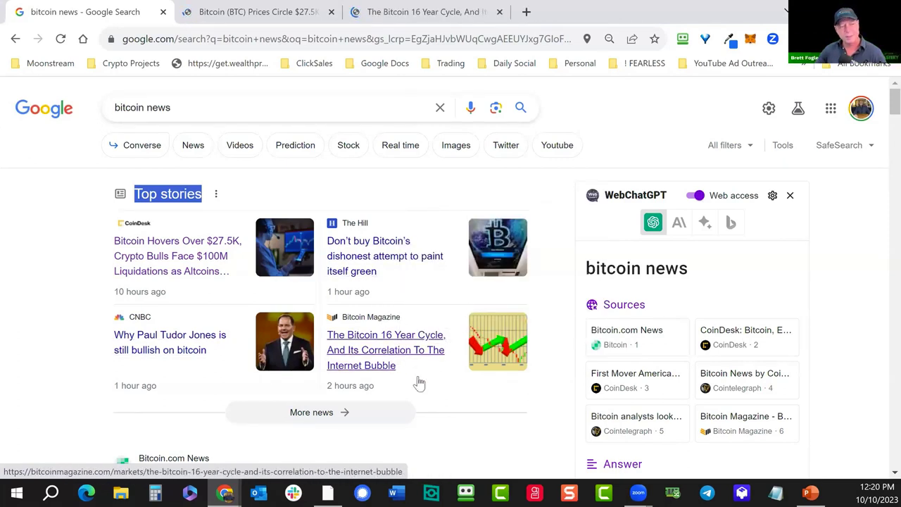
right_click(368, 240)
left_click(404, 251)
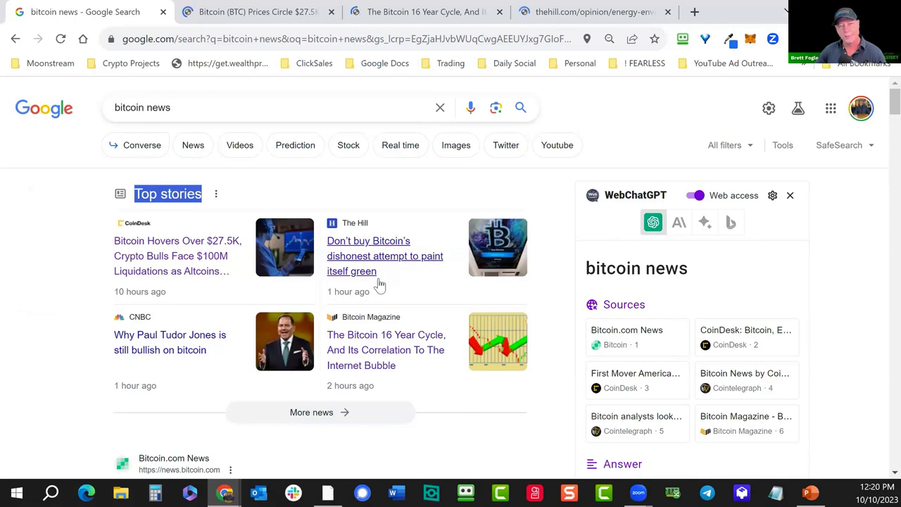
scroll(379, 283, "down", 4)
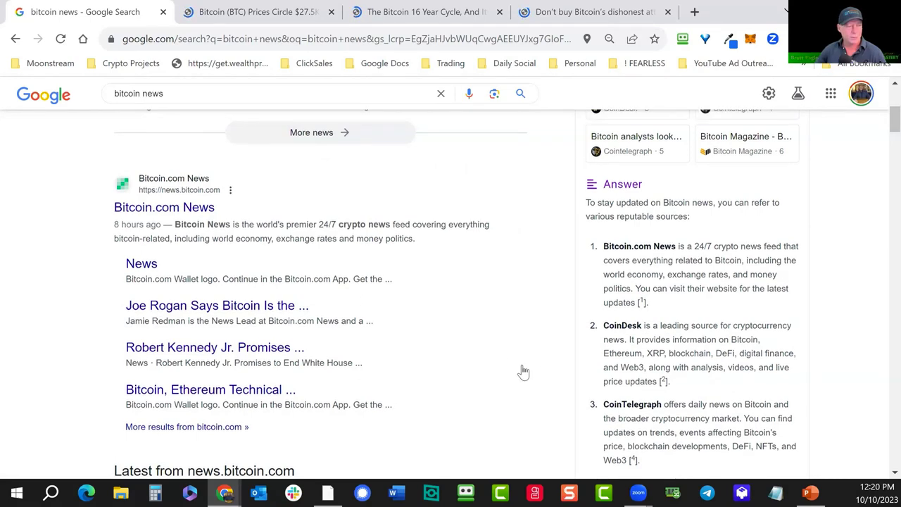
scroll(521, 372, "up", 4)
- Search 'dailythodl' and open The Daily Hodl site in a new tab
left_click(300, 40)
type("dailyt")
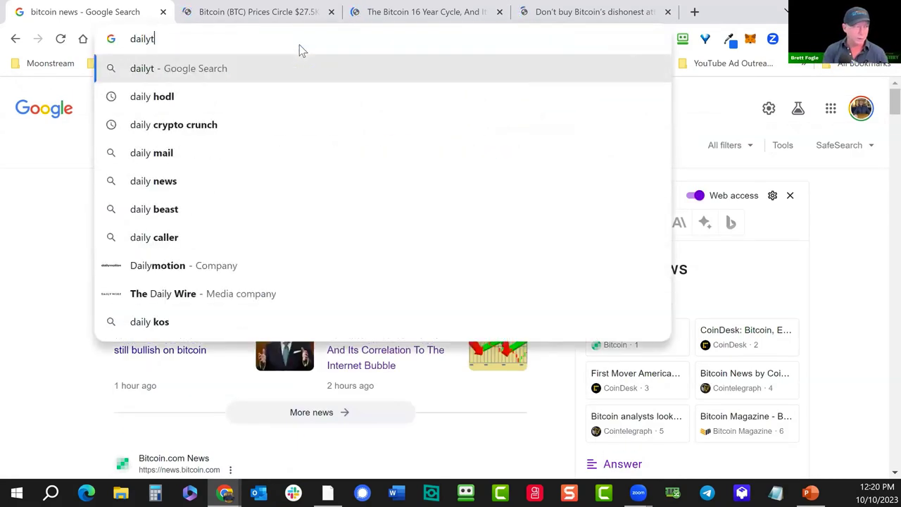
type("hodl")
key("Return")
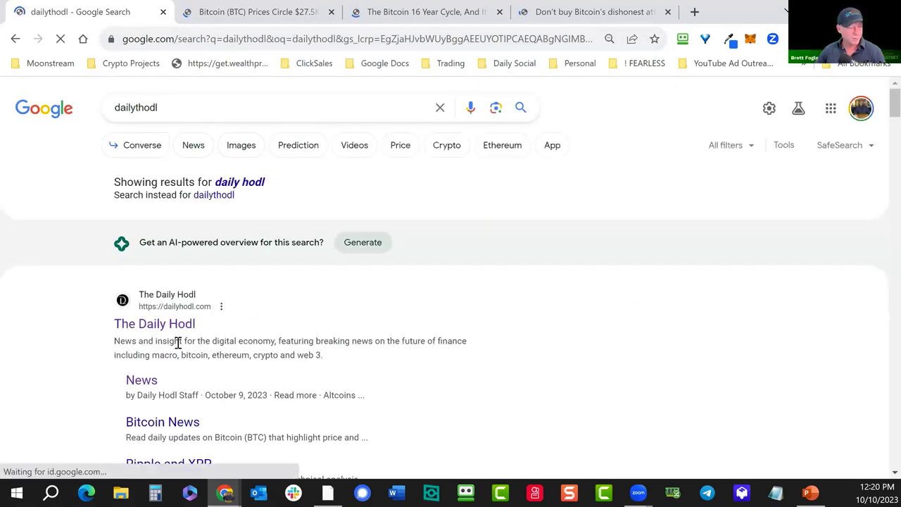
right_click(188, 329)
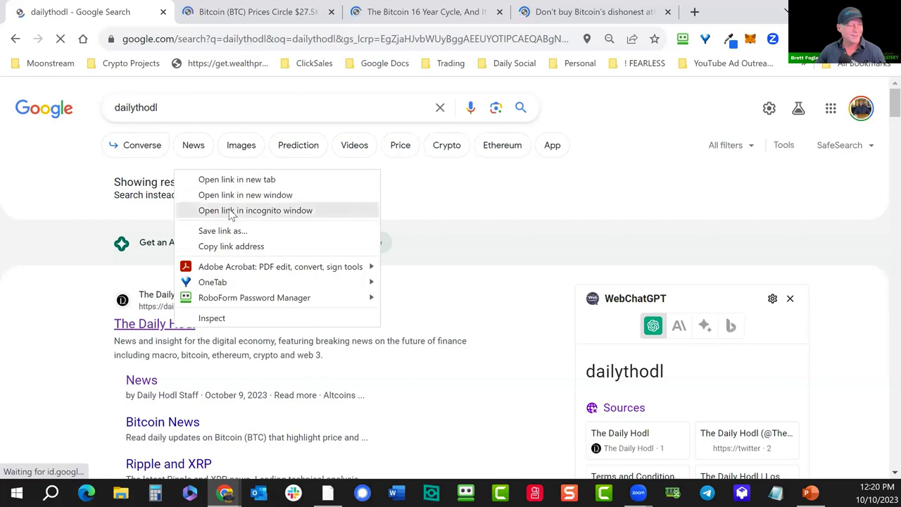
left_click(238, 180)
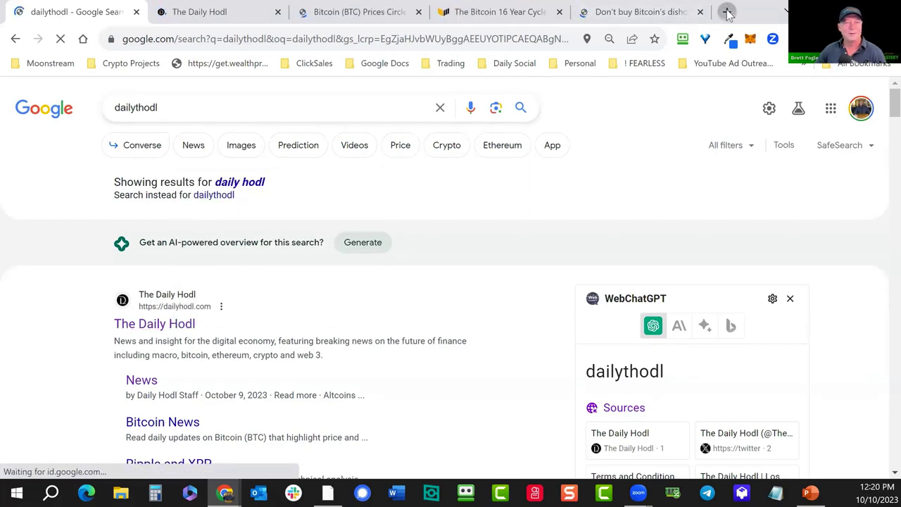
left_click(728, 11)
- Load cointelegraph.com via 'cointel' and dismiss the Markets Pro popup
type("cointel")
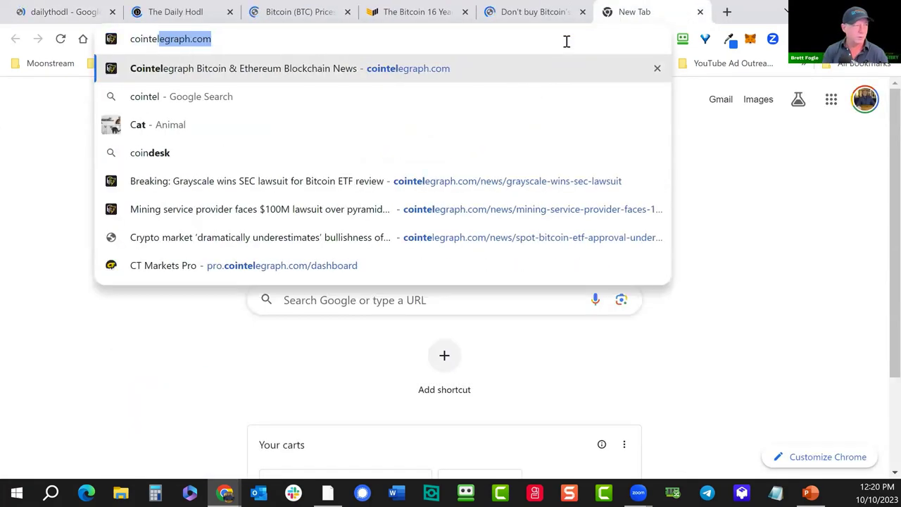
key("Return")
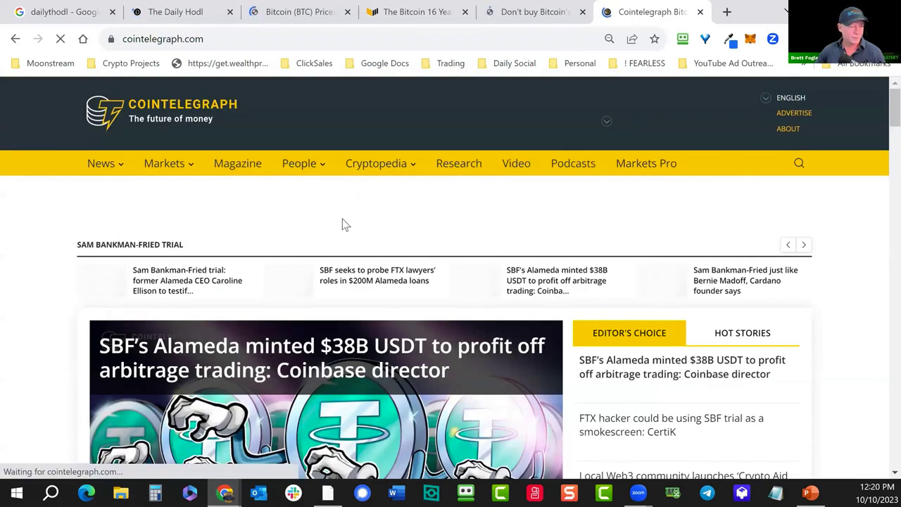
scroll(345, 223, "down", 3)
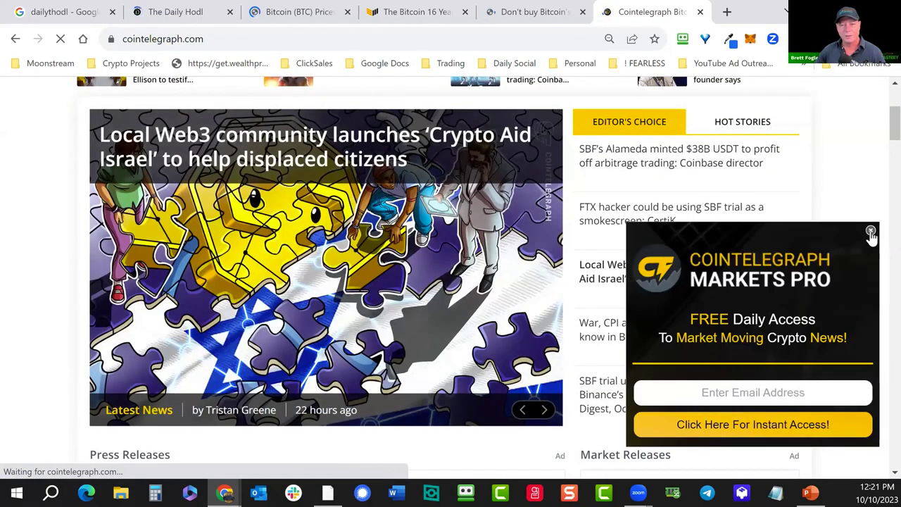
left_click(874, 234)
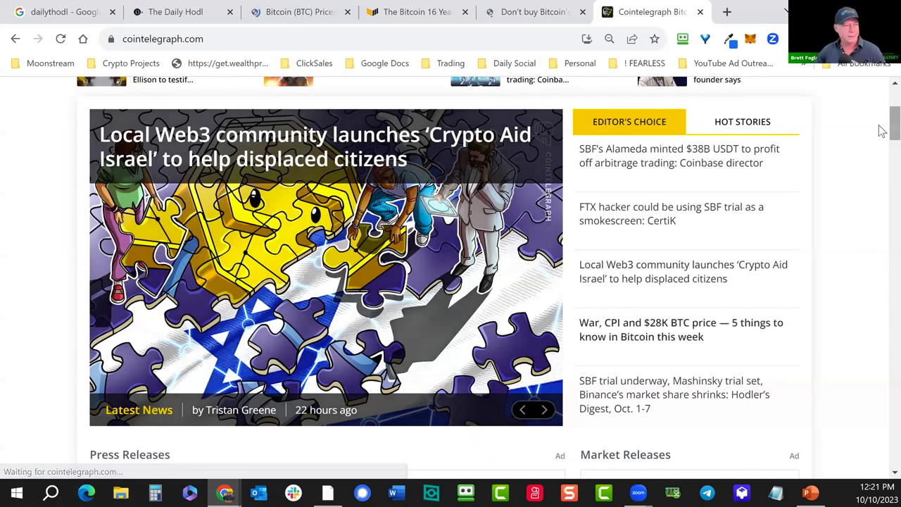
scroll(881, 121, "up", 2)
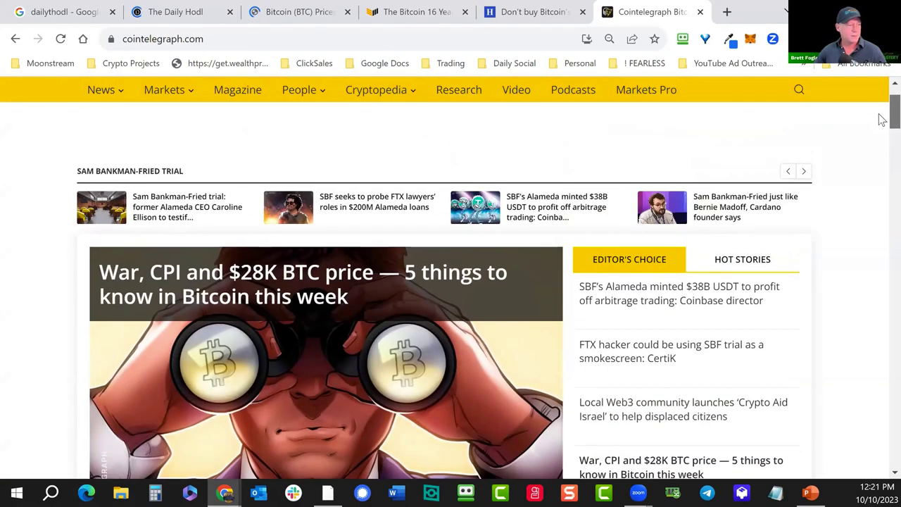
scroll(634, 141, "down", 2)
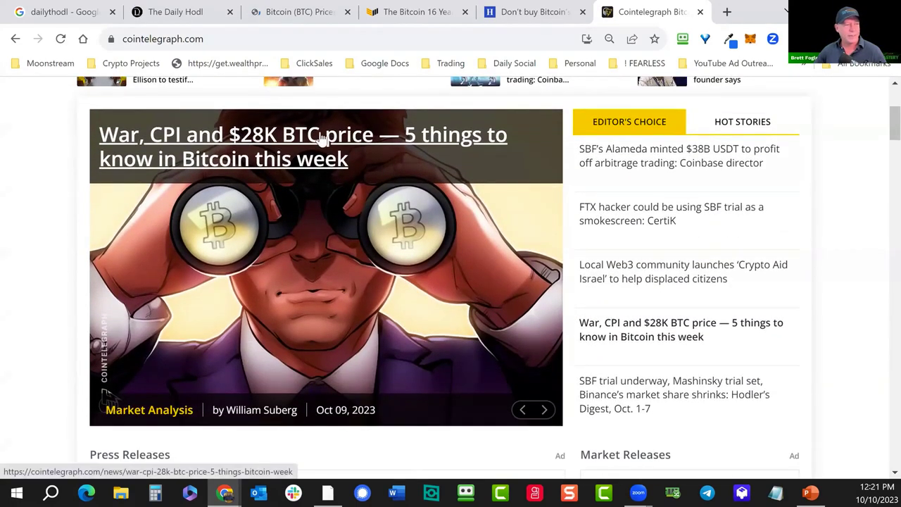
- Open the 'War, CPI and $28K BTC price' article in a new tab, browse the homepage, then view it
right_click(258, 164)
left_click(289, 173)
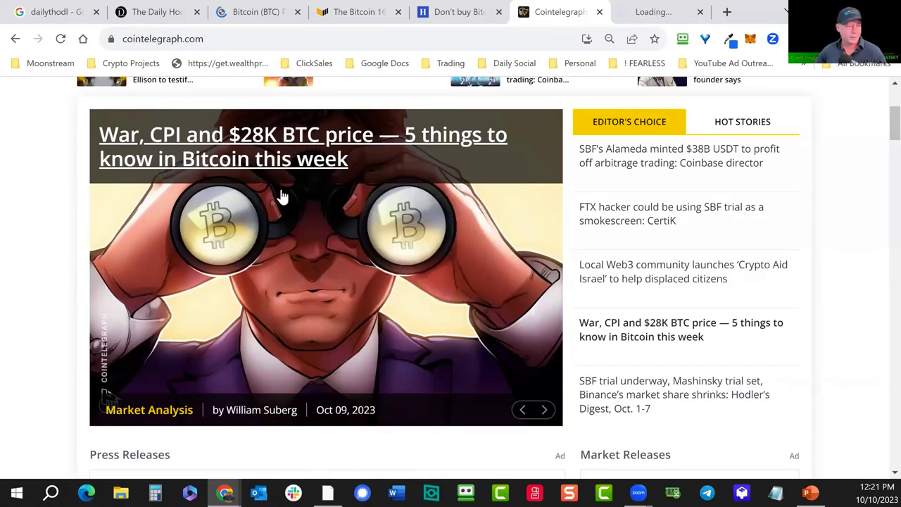
scroll(284, 197, "down", 5)
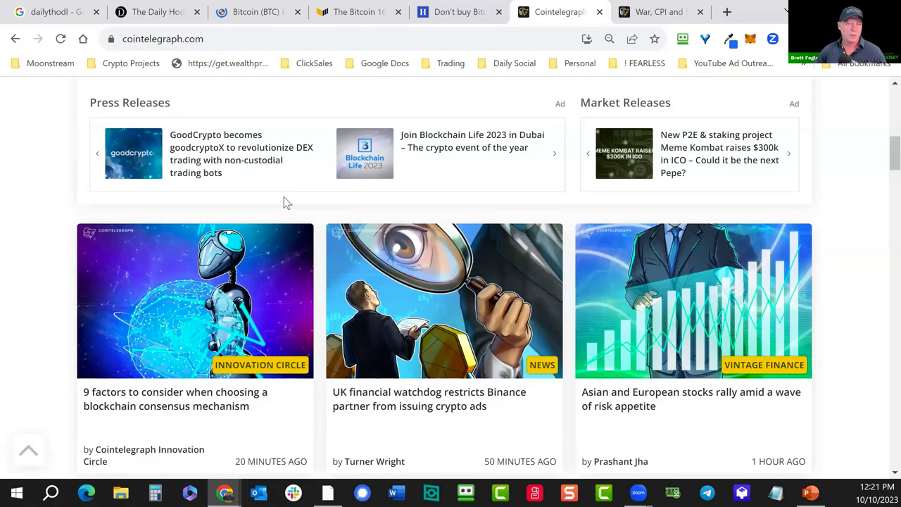
scroll(284, 203, "down", 2)
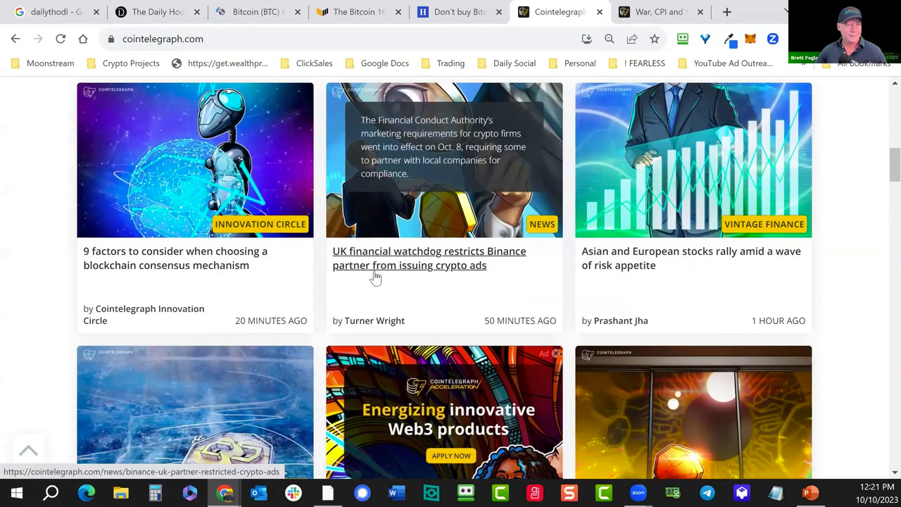
scroll(369, 273, "down", 1)
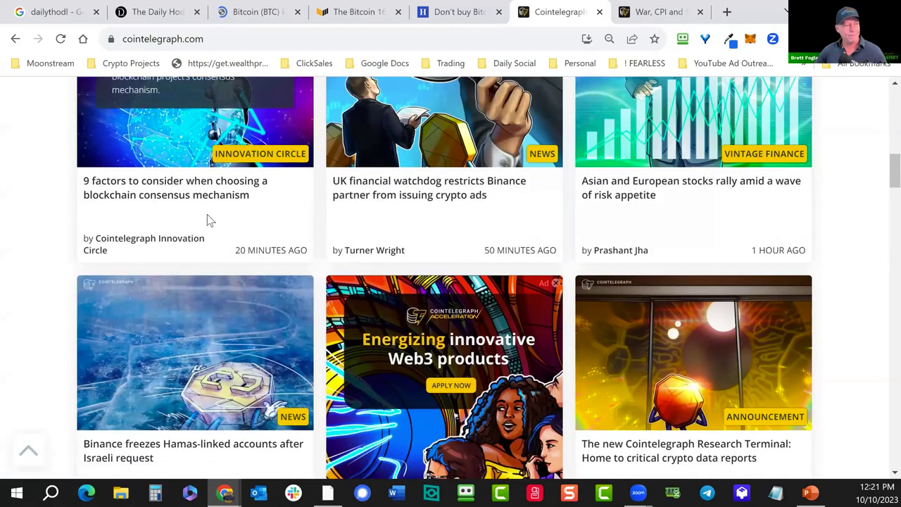
scroll(207, 219, "down", 2)
mouse_move(613, 362)
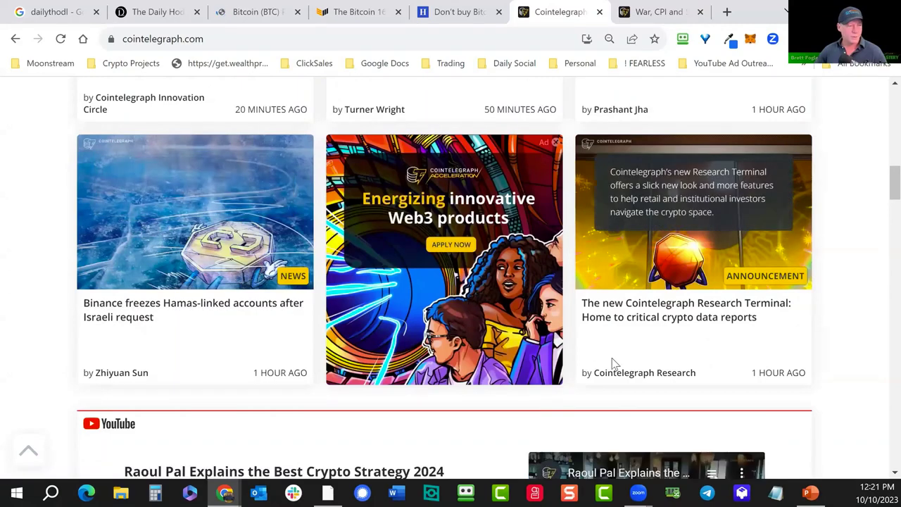
mouse_move(190, 363)
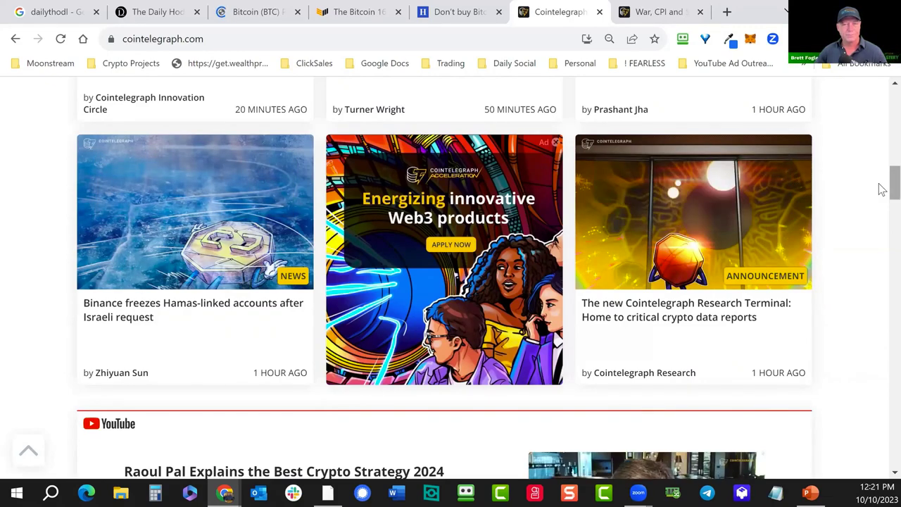
scroll(880, 197, "down", 1)
scroll(882, 205, "down", 7)
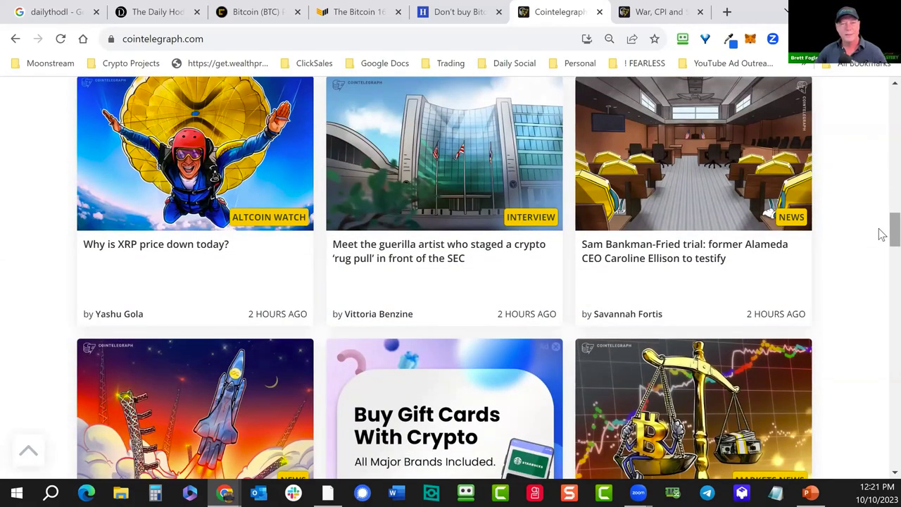
scroll(881, 235, "down", 3)
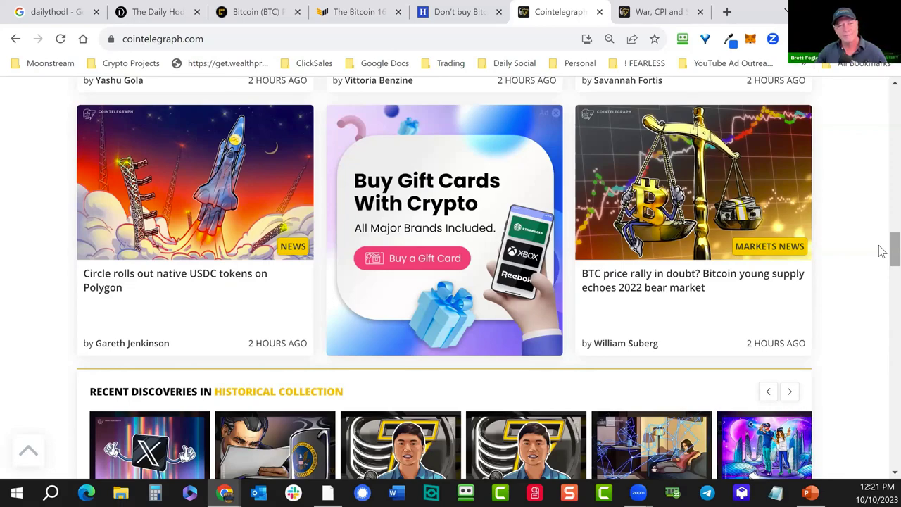
scroll(881, 141, "up", 12)
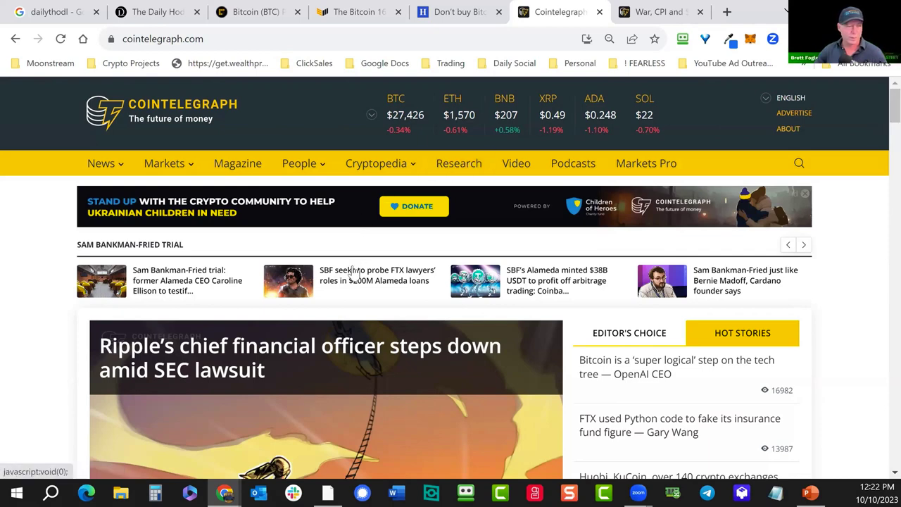
left_click(653, 14)
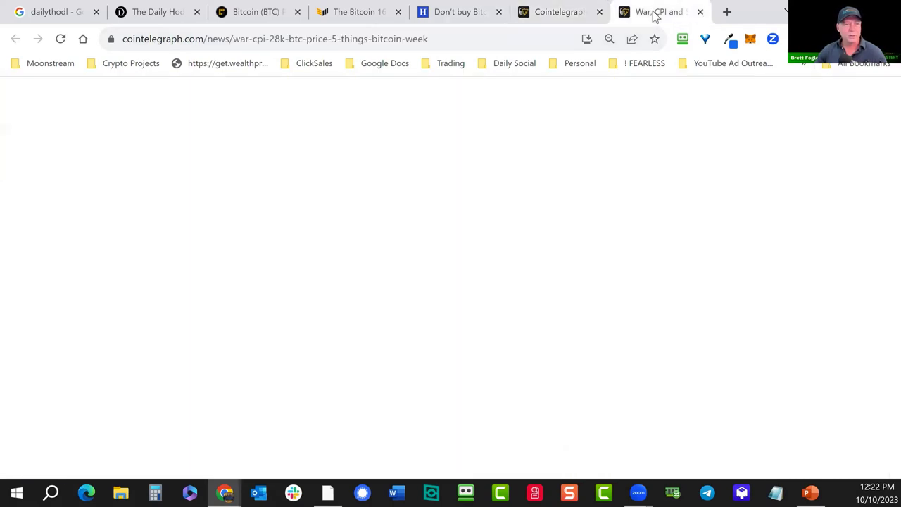
- Scroll the War, CPI article down to the Skew tweet and open the Highlighter panel with Alt+H
scroll(574, 256, "down", 2)
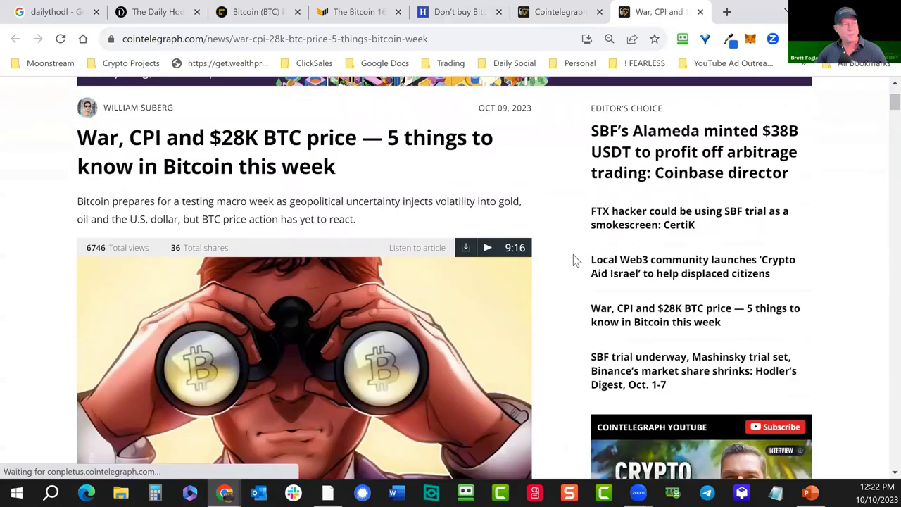
scroll(574, 260, "down", 5)
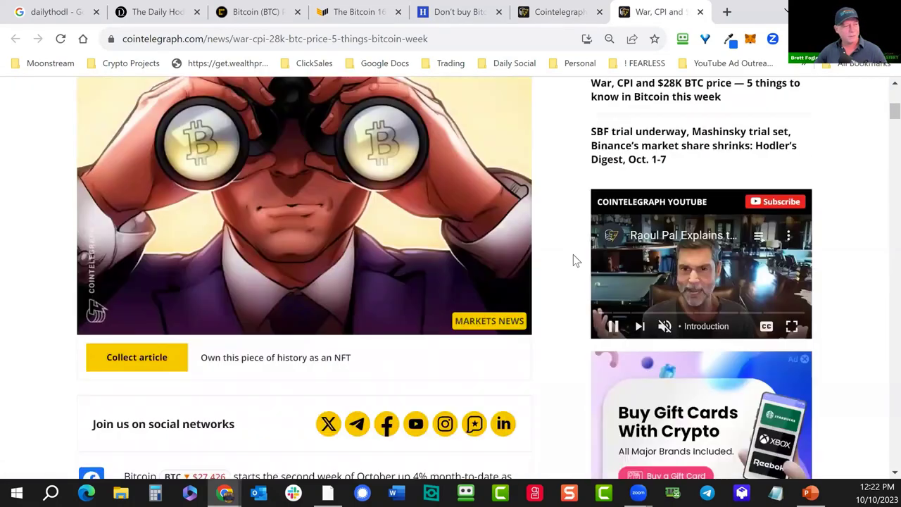
scroll(573, 261, "down", 8)
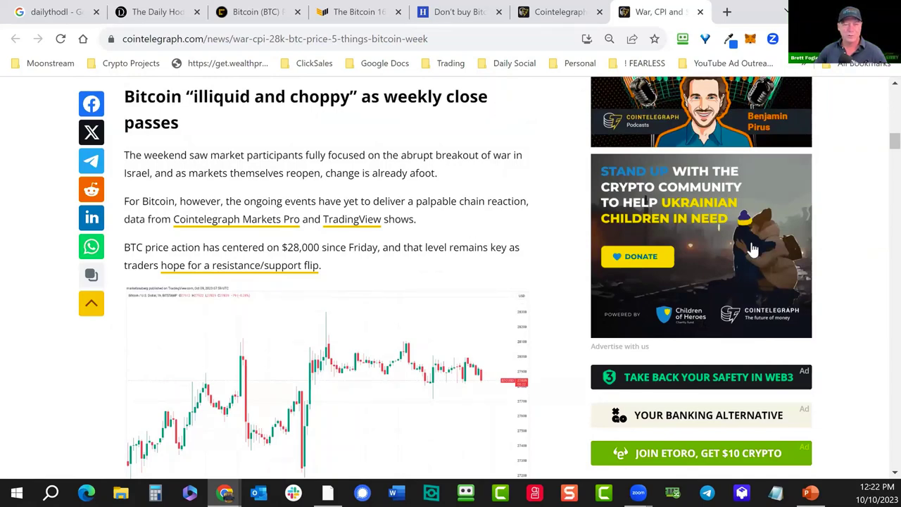
scroll(326, 264, "down", 6)
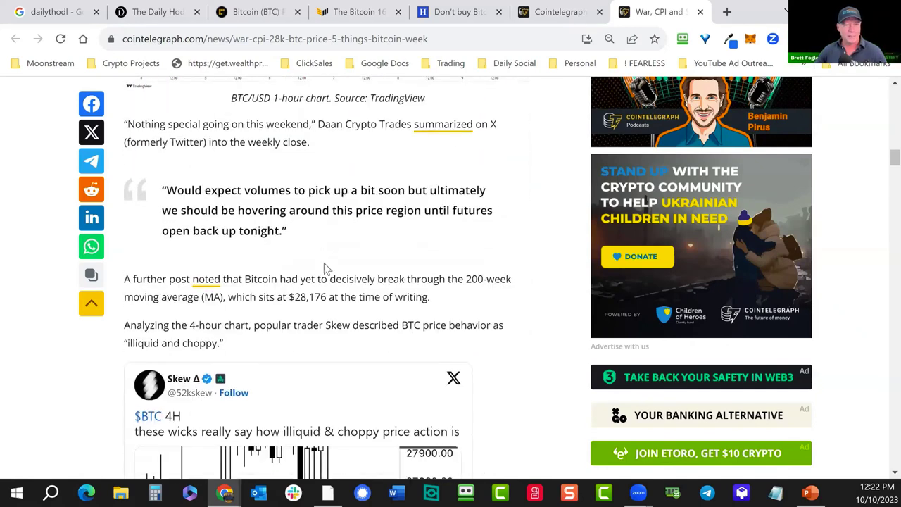
key("alt+h")
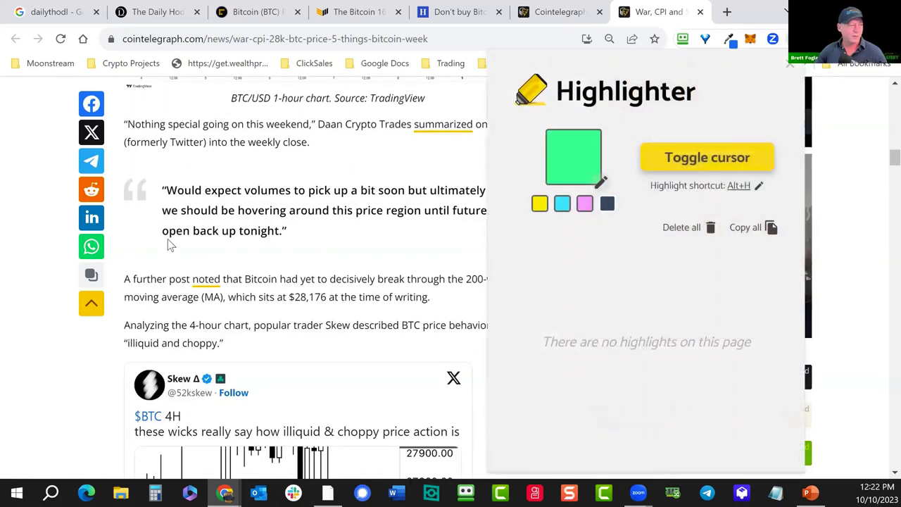
- Highlight in yellow the paragraph on Bitcoin not yet breaking the 200-week MA at $28,176
left_click(261, 218)
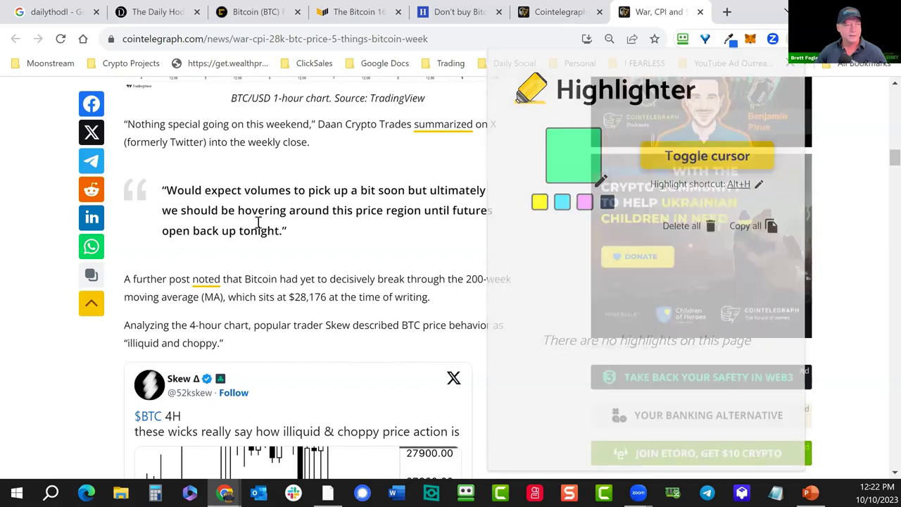
left_click_drag(125, 278, 501, 280)
key("alt+h")
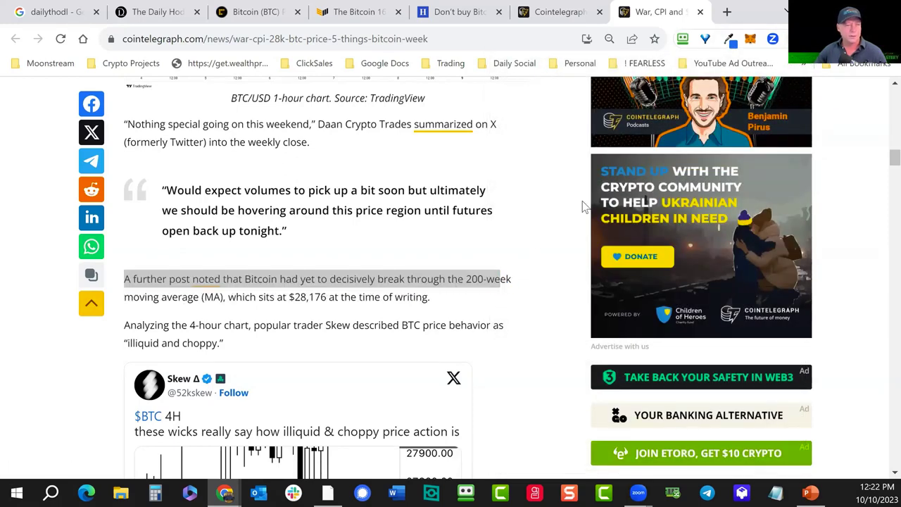
left_click(735, 156)
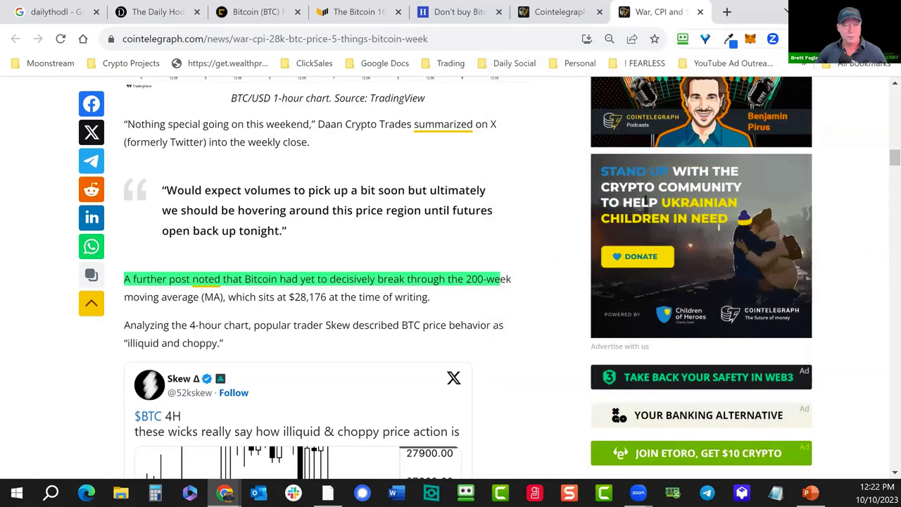
key("alt+h")
left_click(540, 204)
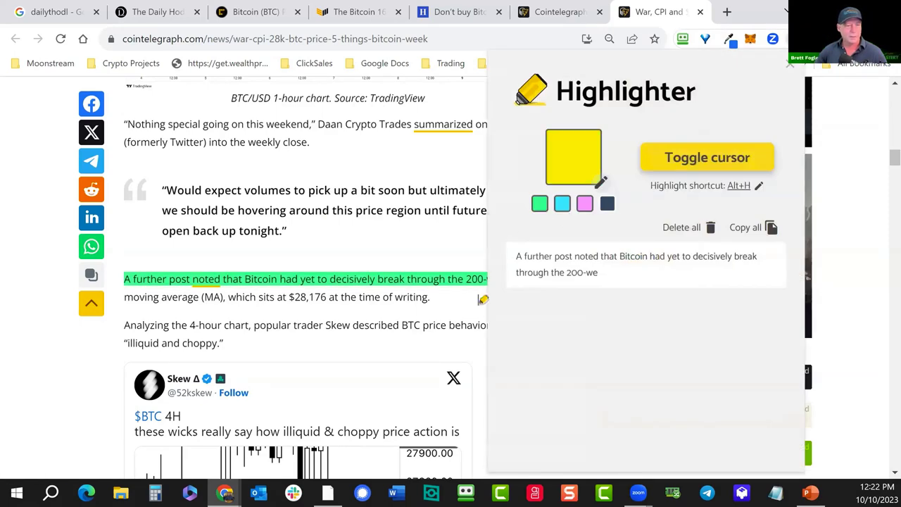
left_click(459, 298)
mouse_move(463, 298)
left_mouse_down()
mouse_move(124, 278)
mouse_move(124, 124)
mouse_move(124, 279)
left_mouse_up()
- Scroll down and enlarge the BTC/USD two-week chart annotated with the bullish flag
scroll(512, 310, "down", 3)
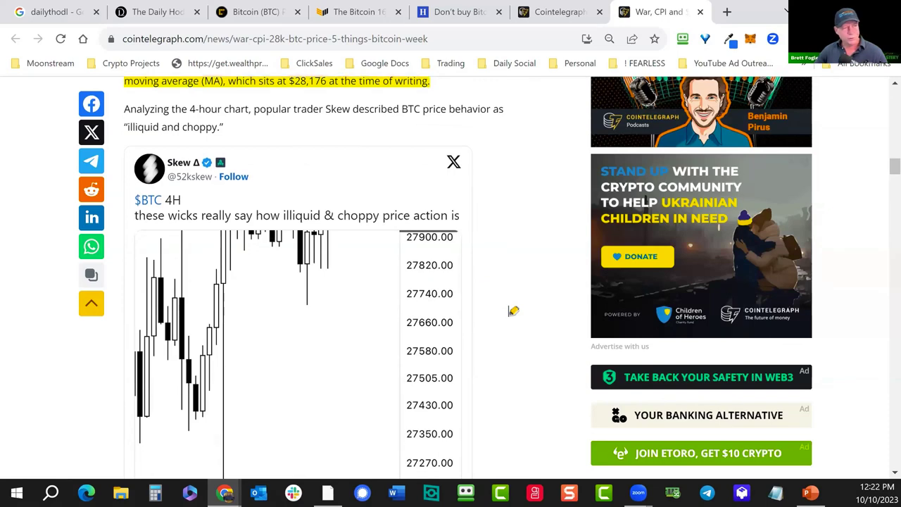
scroll(514, 311, "down", 6)
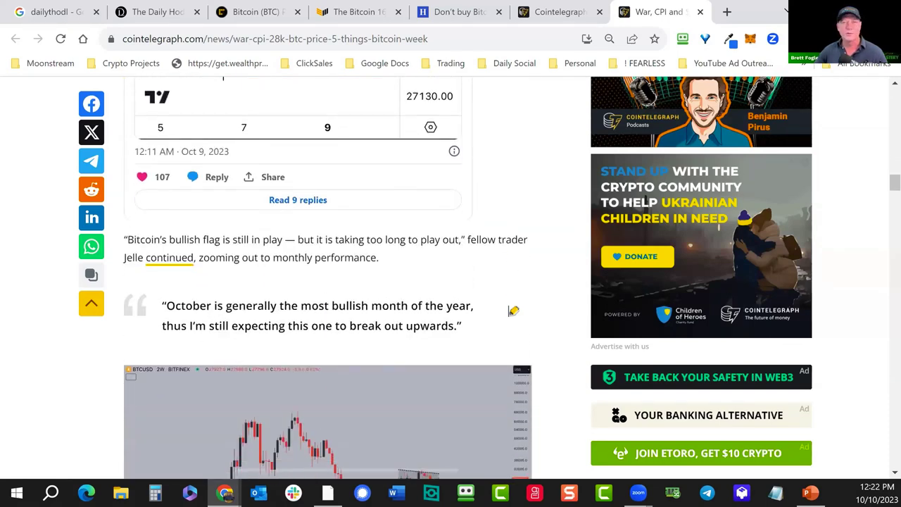
scroll(513, 310, "down", 2)
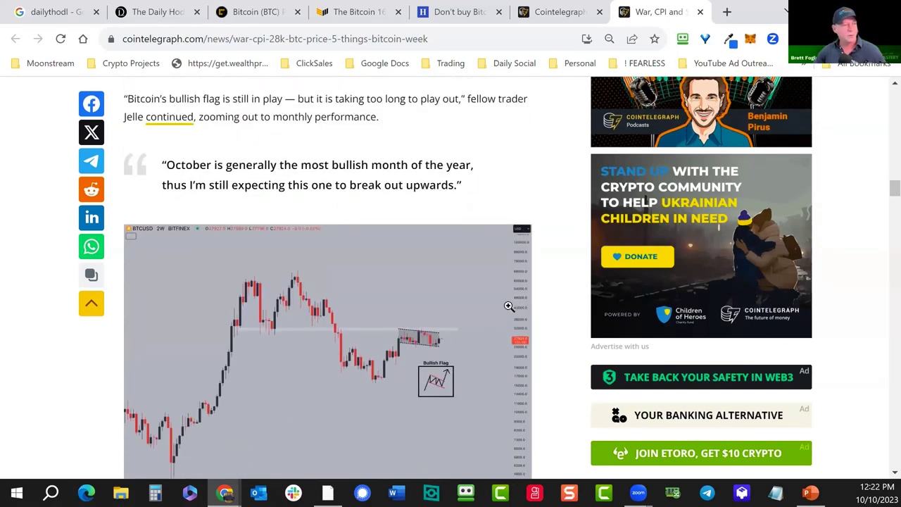
scroll(509, 306, "down", 1)
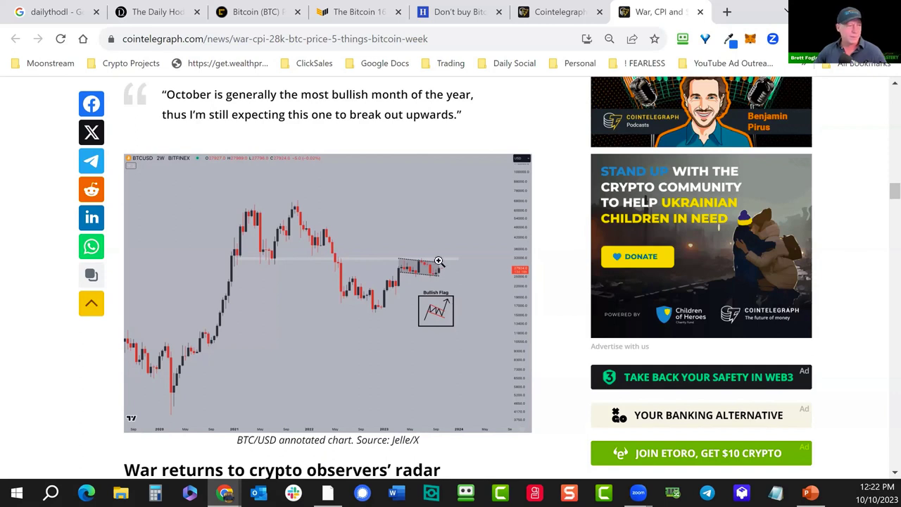
left_click(401, 307)
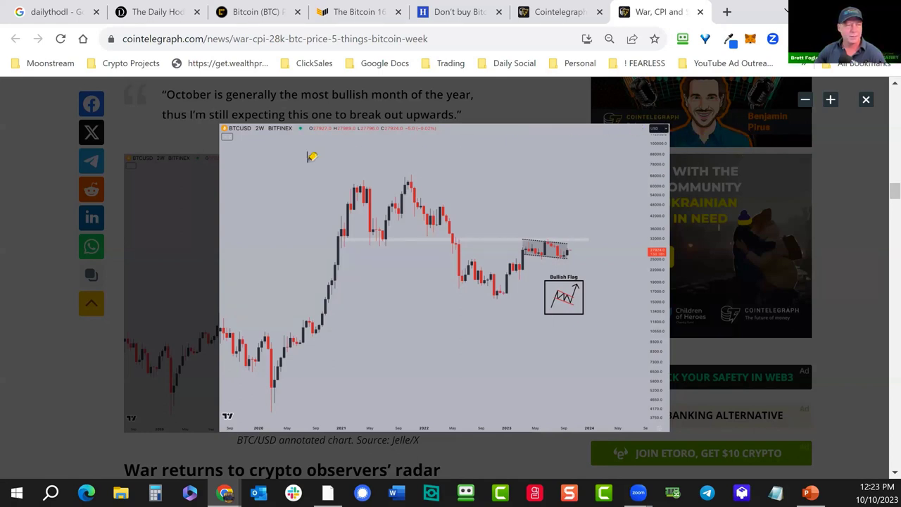
left_click(865, 100)
scroll(585, 255, "down", 5)
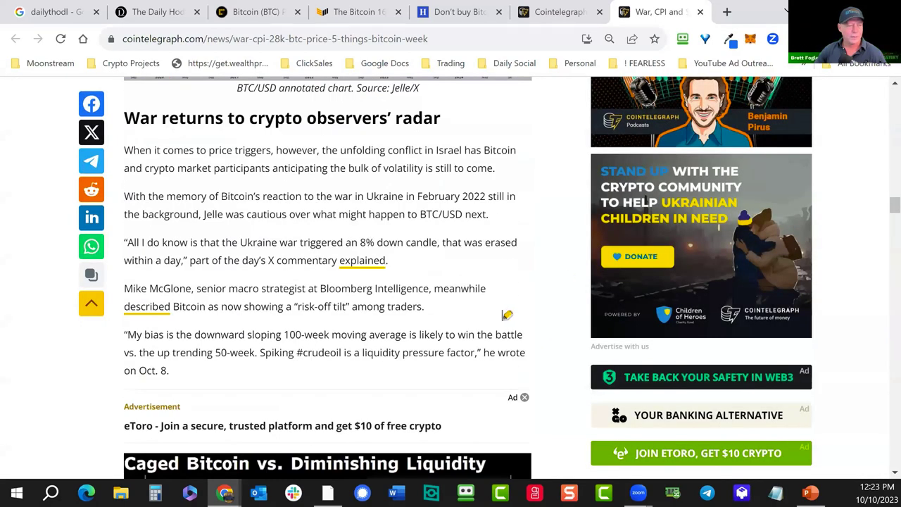
- Read through the CPI and Fed sections of the Cointelegraph article
scroll(507, 315, "down", 1)
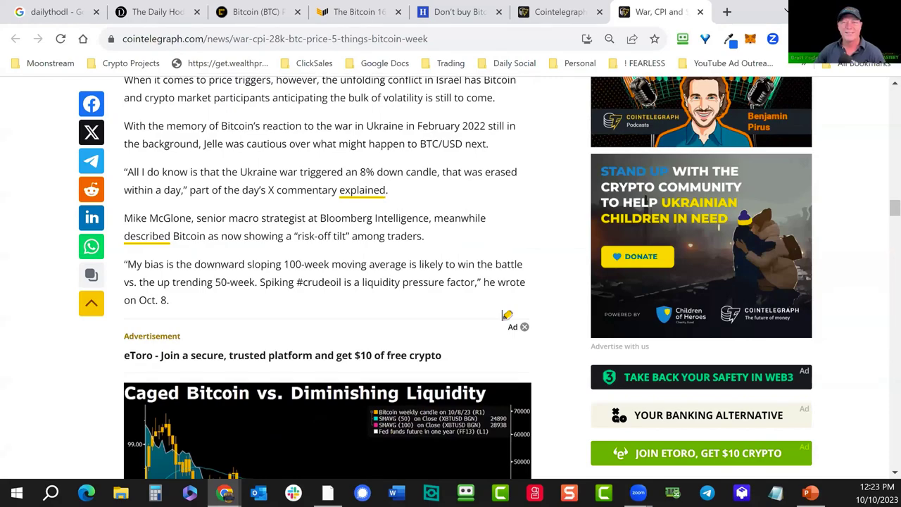
scroll(437, 310, "down", 1)
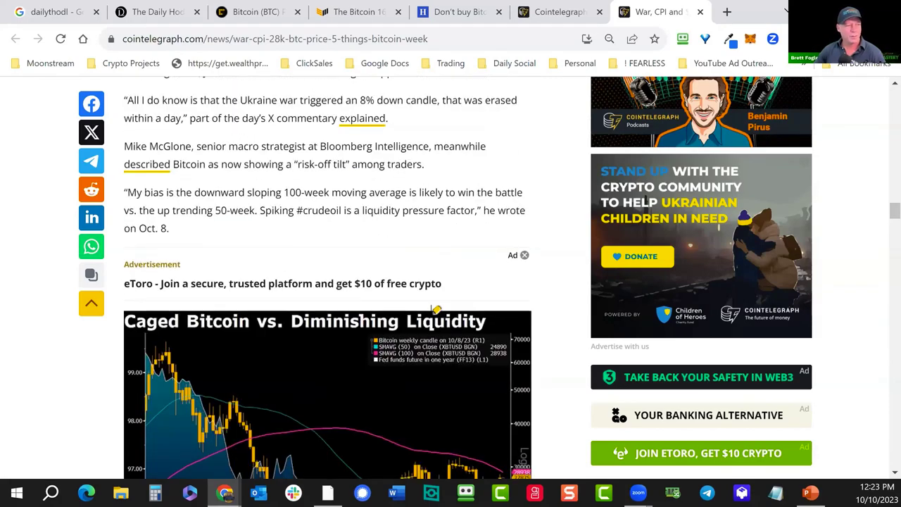
scroll(437, 310, "down", 12)
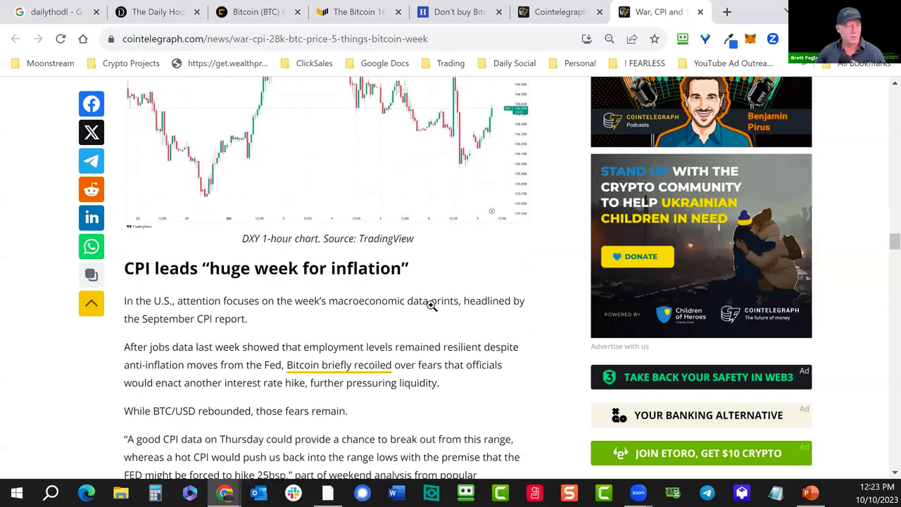
scroll(430, 305, "down", 4)
scroll(282, 289, "up", 3)
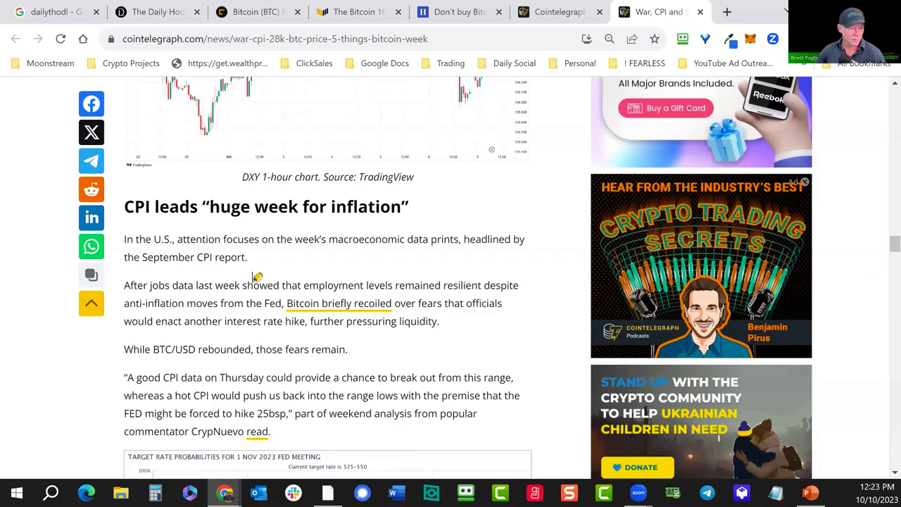
scroll(257, 277, "down", 10)
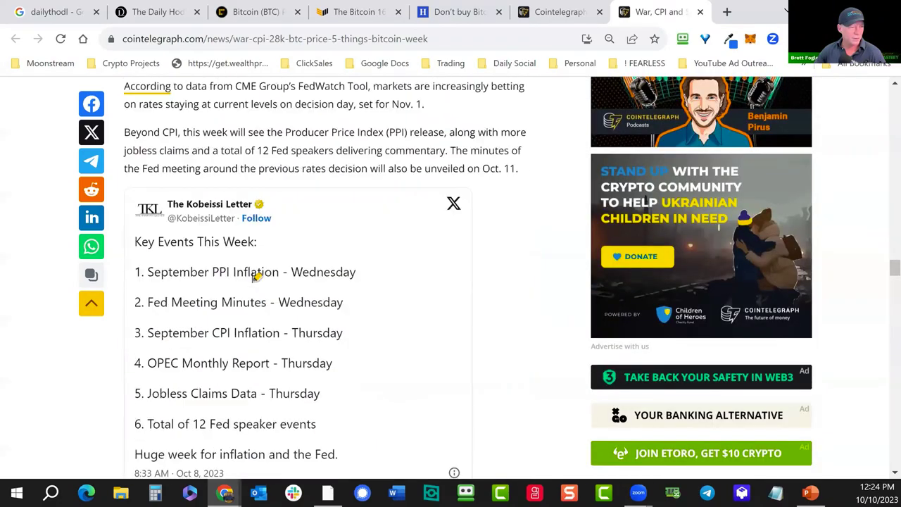
scroll(256, 277, "down", 3)
scroll(493, 274, "up", 10)
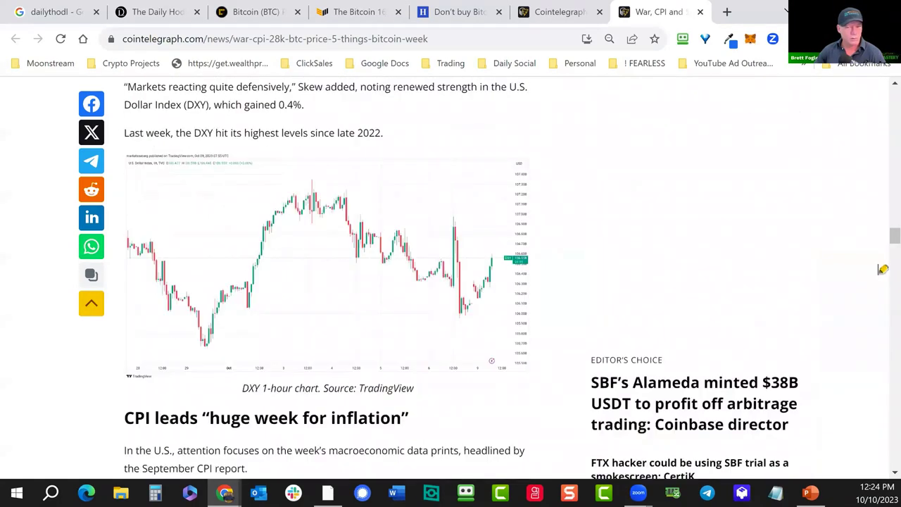
left_click_drag(885, 267, 883, 84)
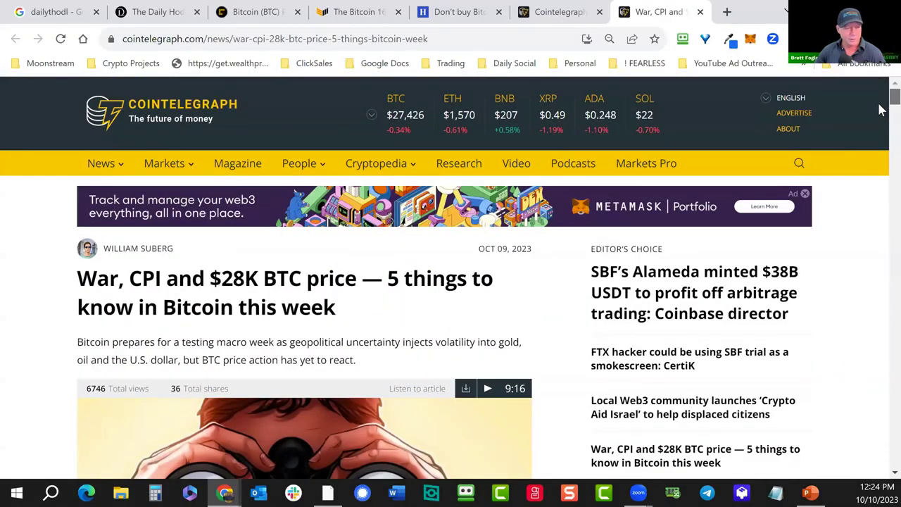
left_click_drag(881, 109, 860, 238)
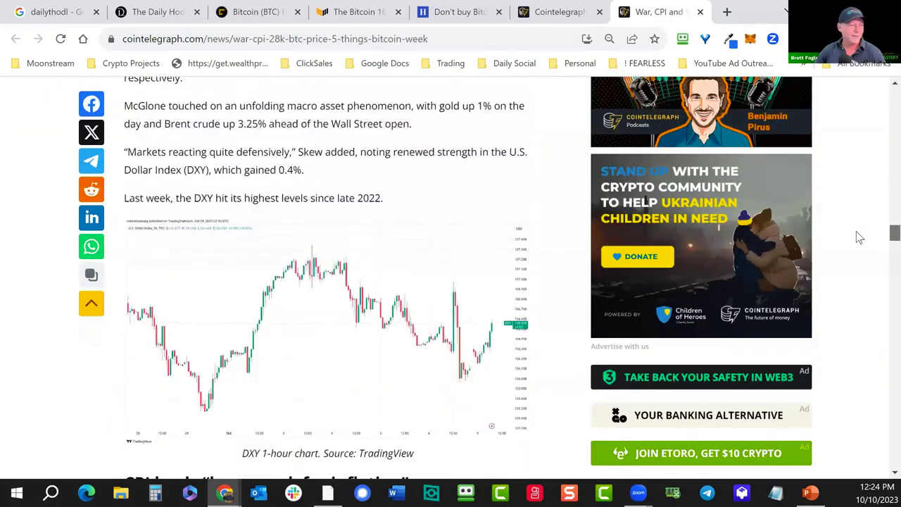
- Read down to the NVT signal chart, then return to the TradingView BTCUSDT chart window
scroll(857, 239, "down", 5)
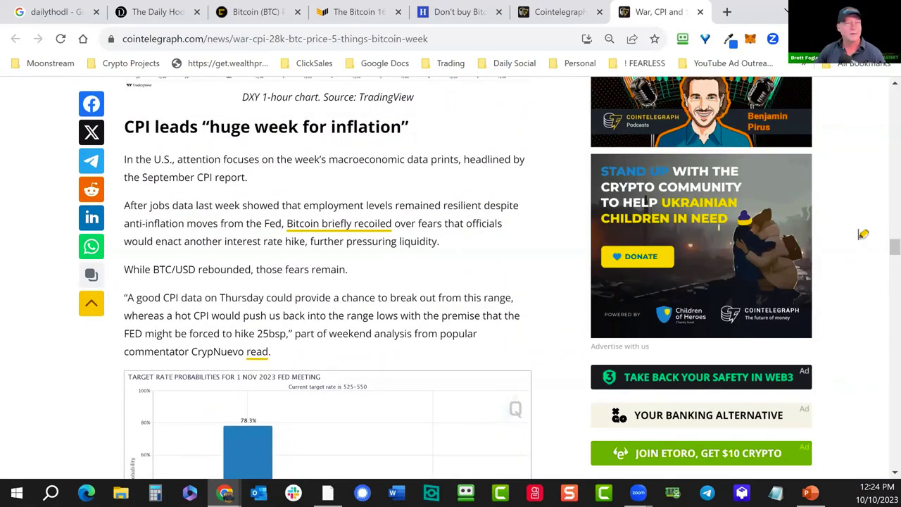
scroll(289, 266, "down", 4)
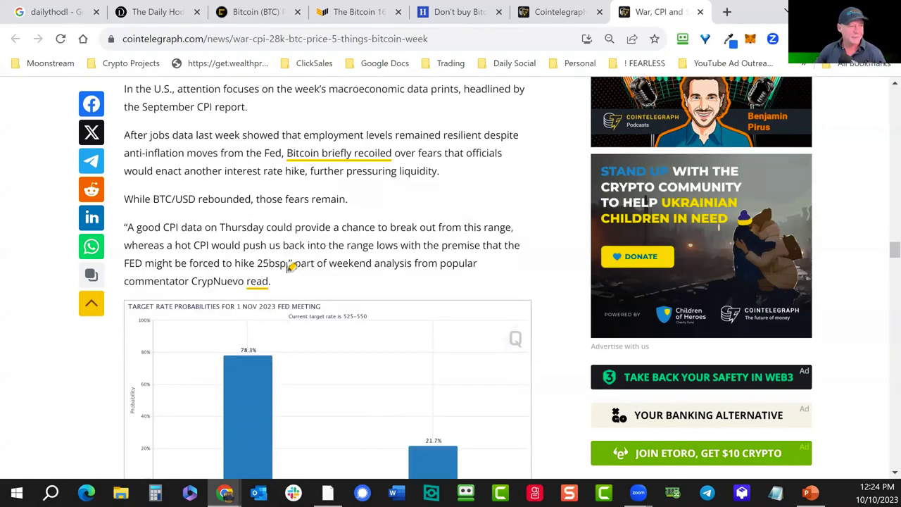
scroll(287, 262, "down", 10)
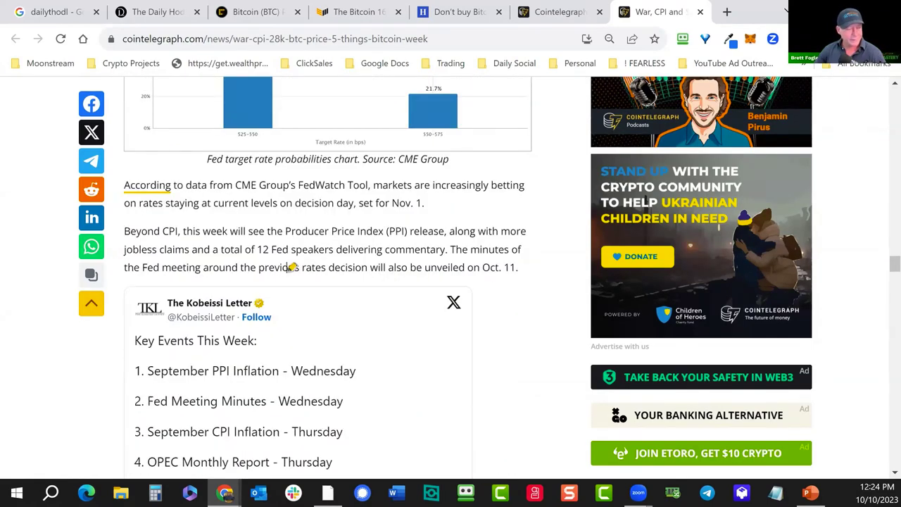
scroll(290, 266, "down", 2)
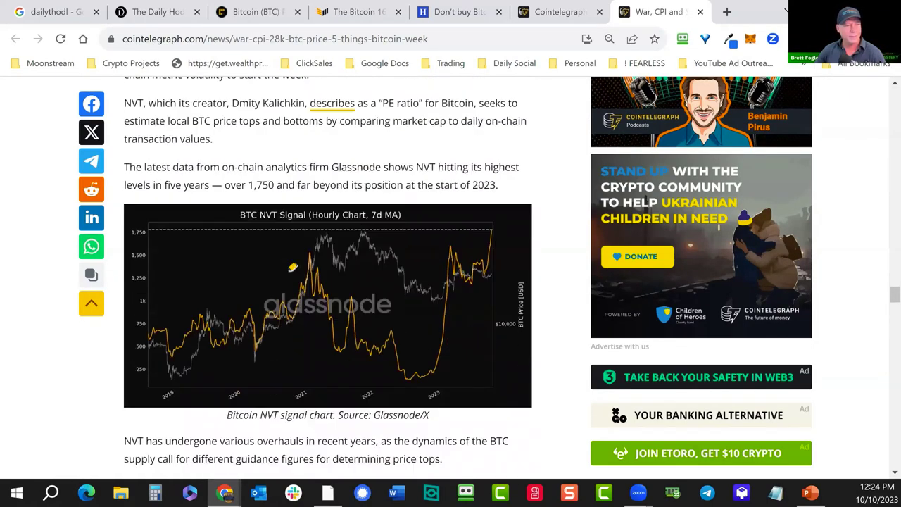
scroll(288, 262, "up", 1)
key("alt+Tab")
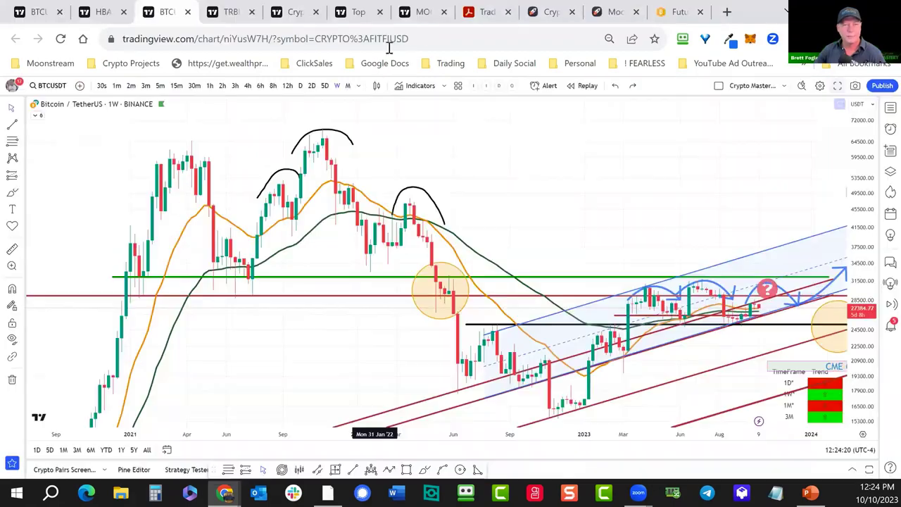
- Browse the Moonstream M3 Crypto page down to Crypto Mastery, then return to the Cointelegraph article
left_click(544, 12)
left_click(613, 12)
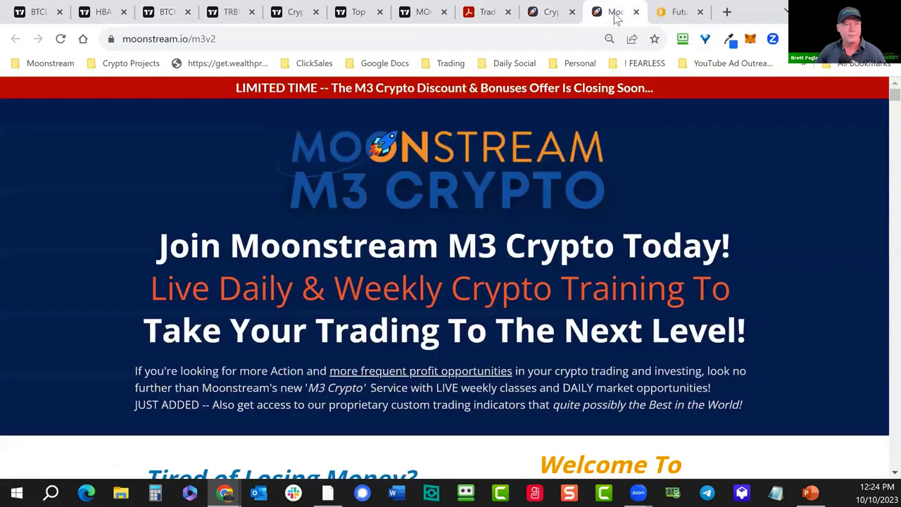
scroll(521, 211, "down", 7)
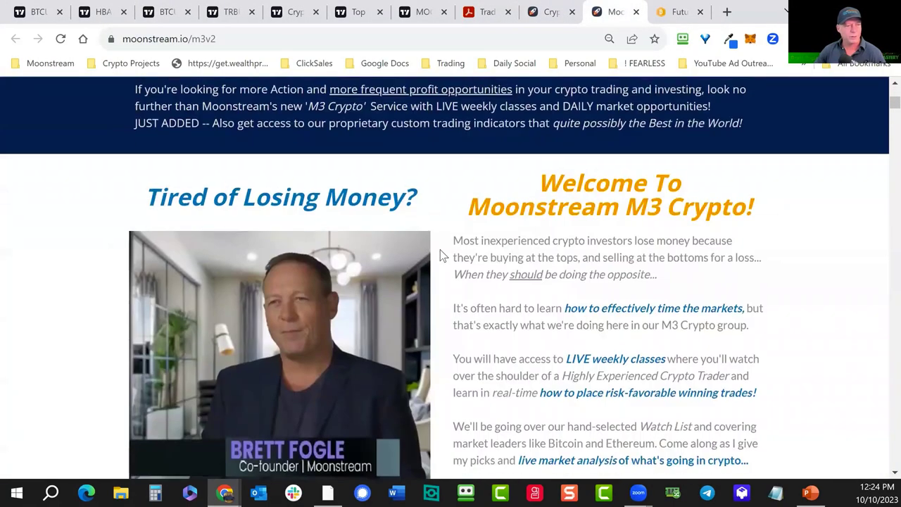
scroll(443, 255, "down", 12)
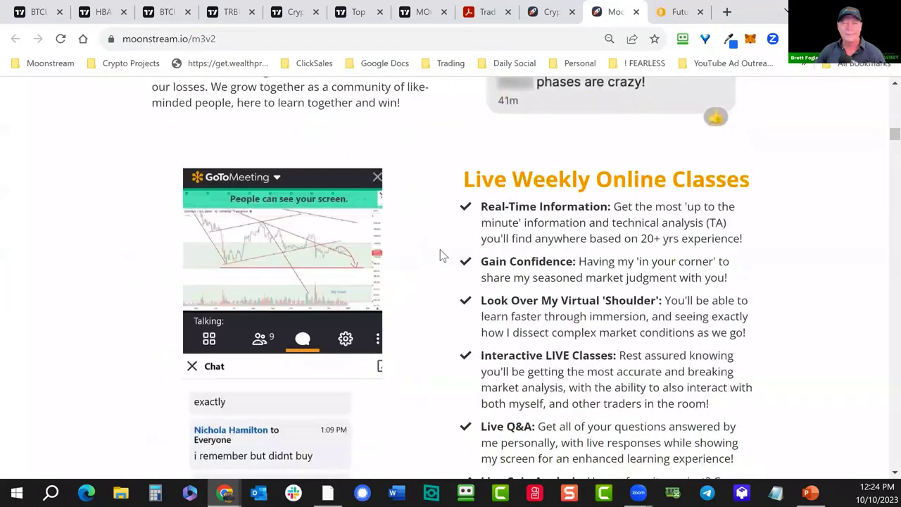
scroll(443, 256, "down", 4)
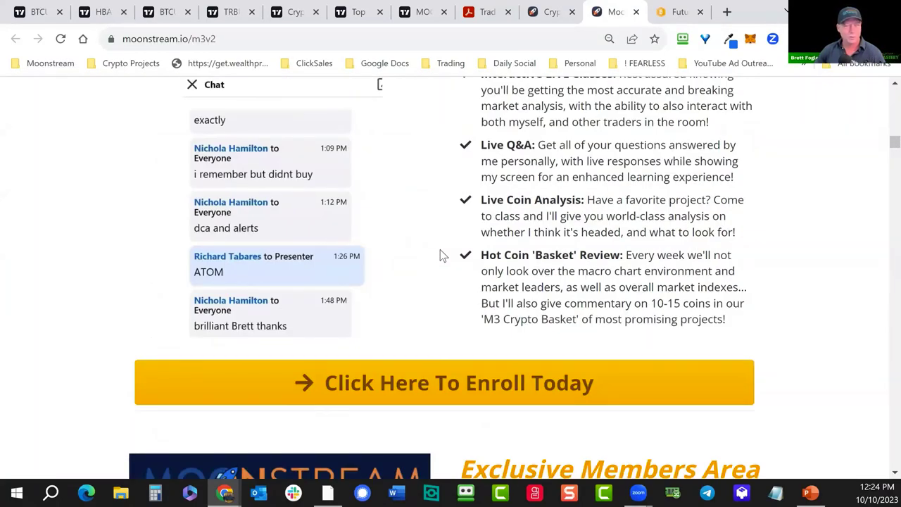
scroll(442, 256, "down", 3)
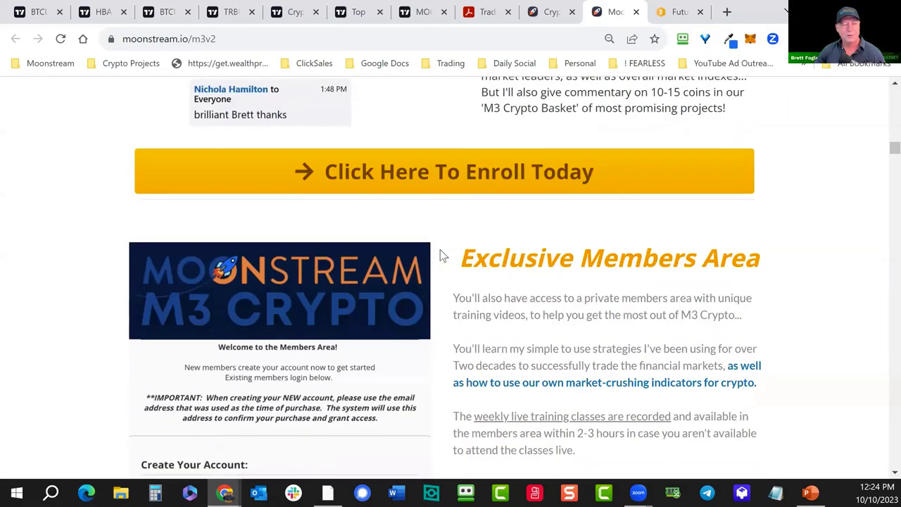
scroll(454, 255, "down", 4)
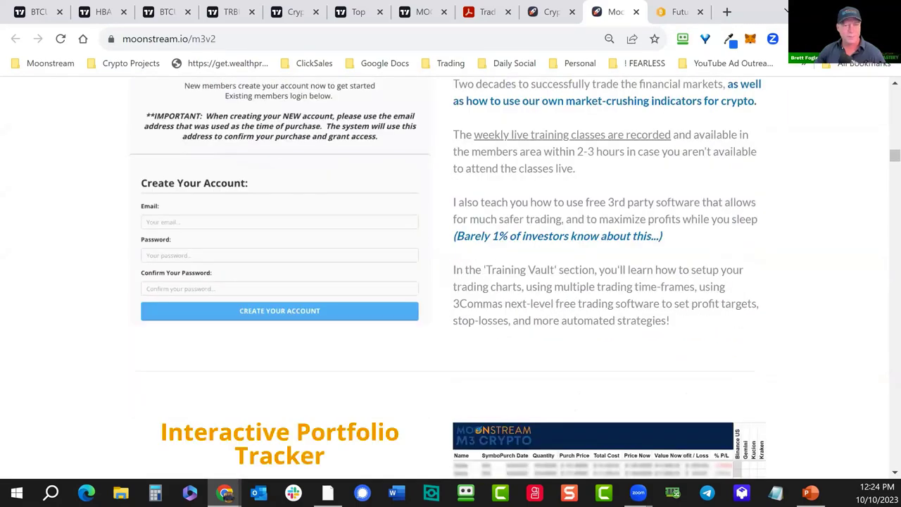
left_click_drag(894, 155, 880, 227)
scroll(881, 227, "up", 5)
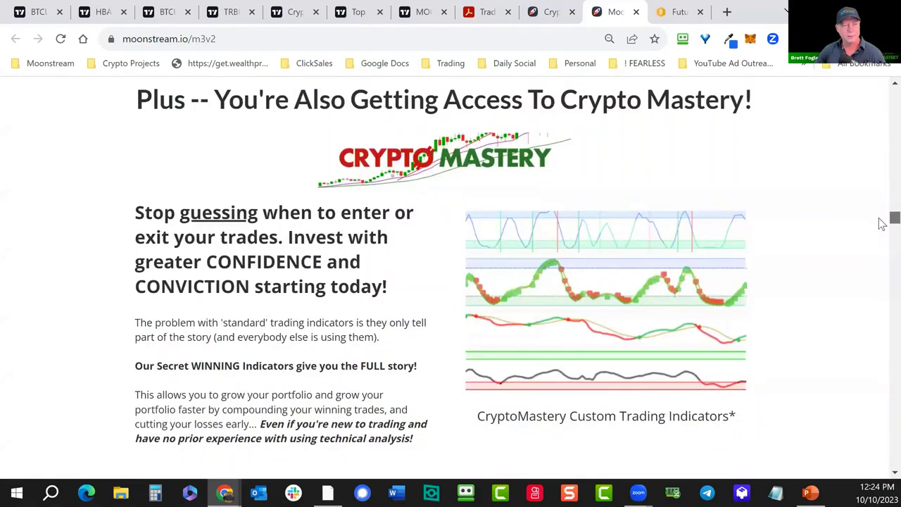
scroll(881, 223, "up", 1)
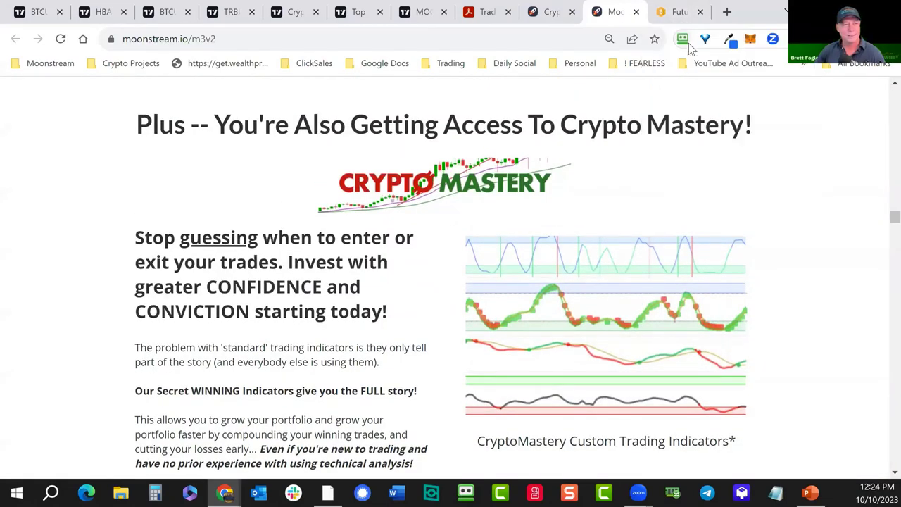
key("alt+Tab")
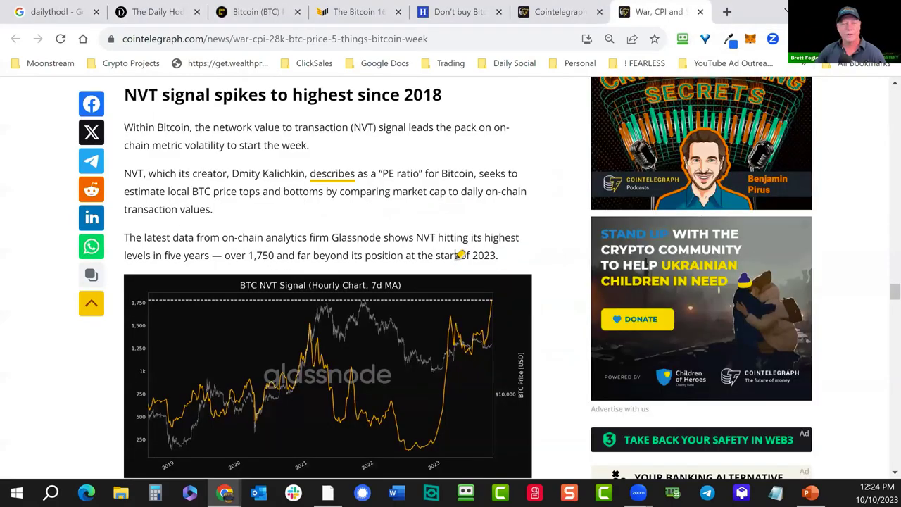
- Finish the War/CPI article, close its tab, and load cryptopanic.com in a new tab
scroll(459, 255, "down", 13)
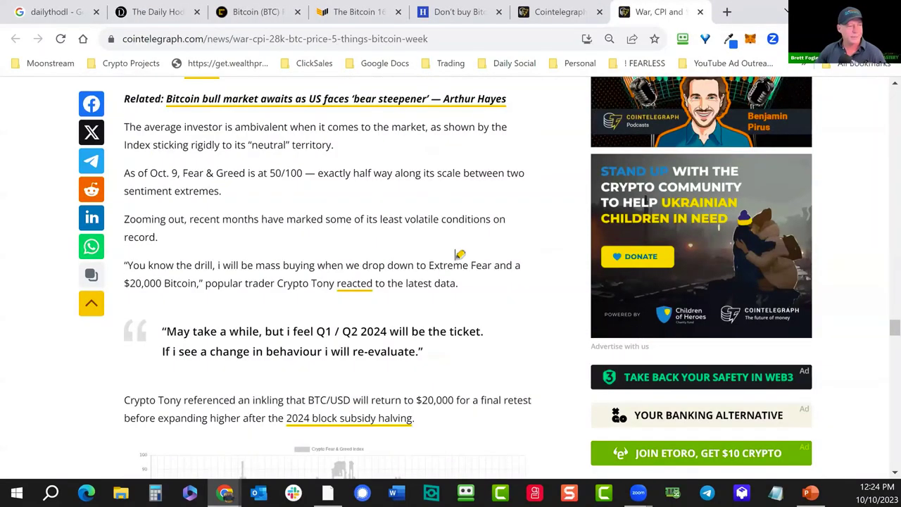
scroll(460, 255, "down", 10)
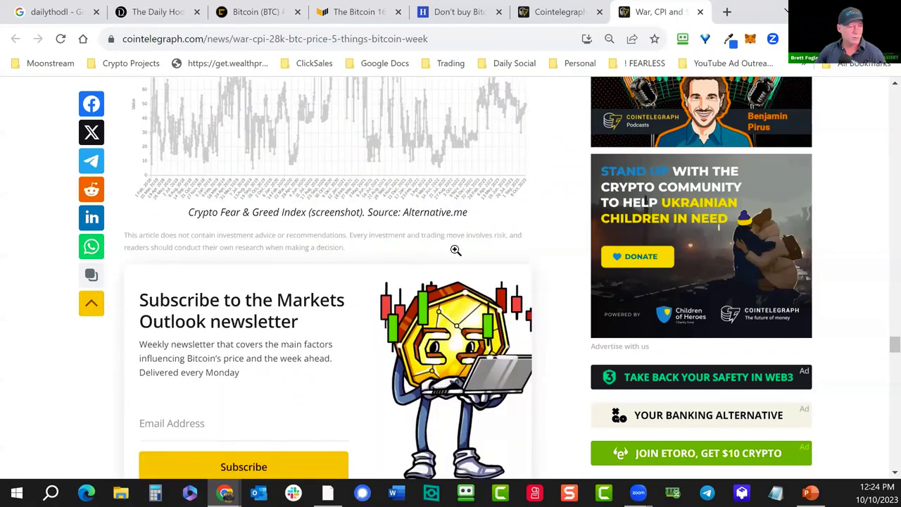
scroll(456, 250, "down", 3)
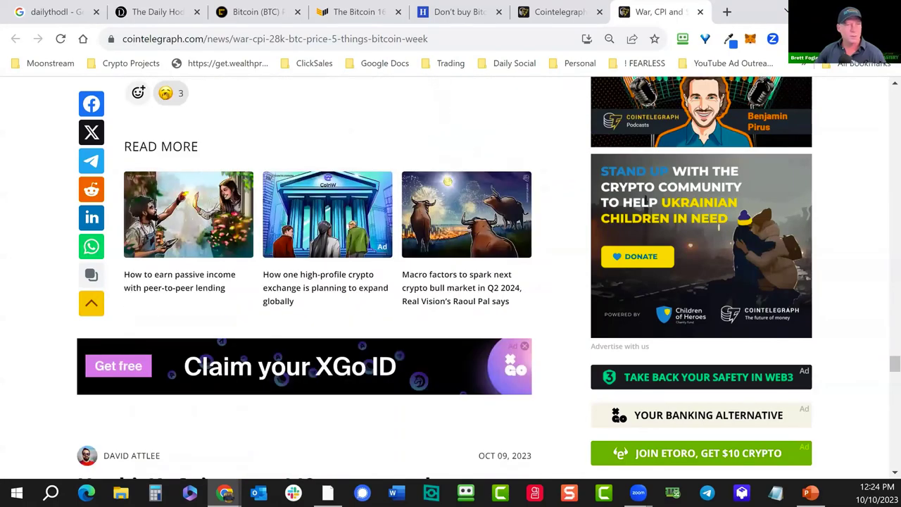
left_click(700, 12)
left_click(730, 12)
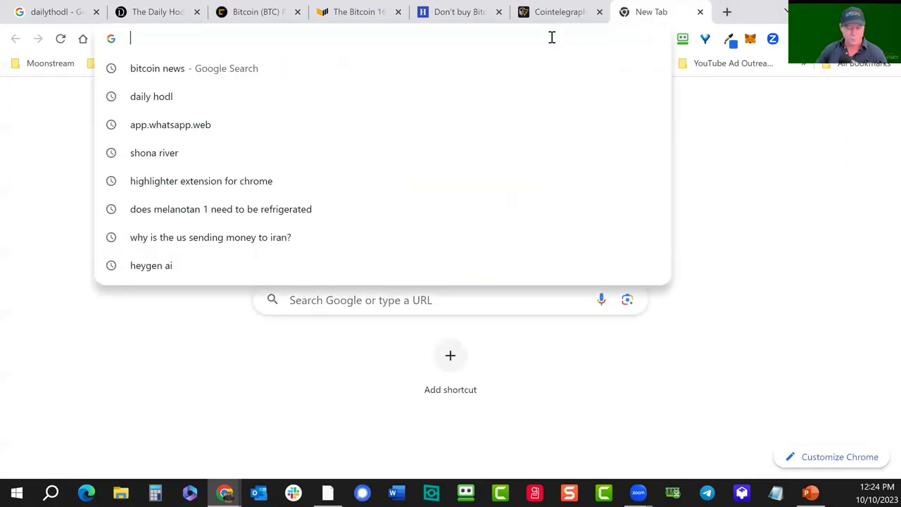
type("cryptop")
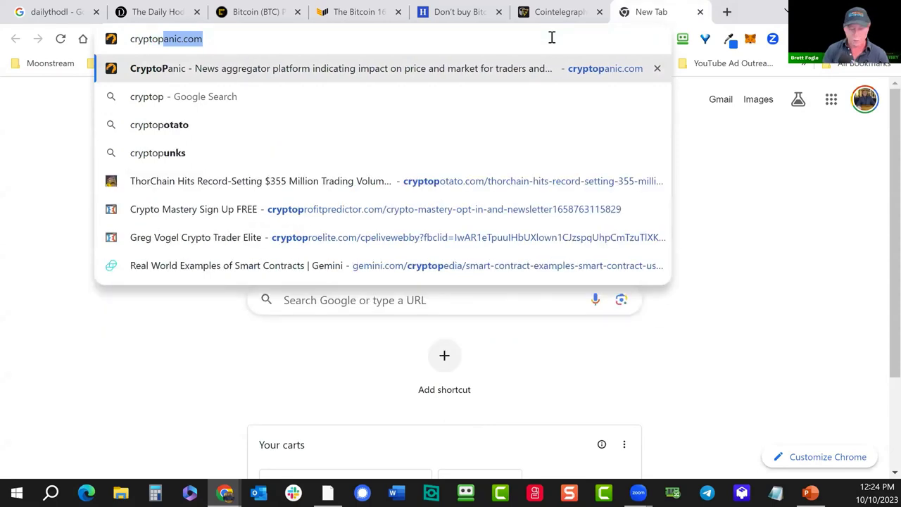
key("Return")
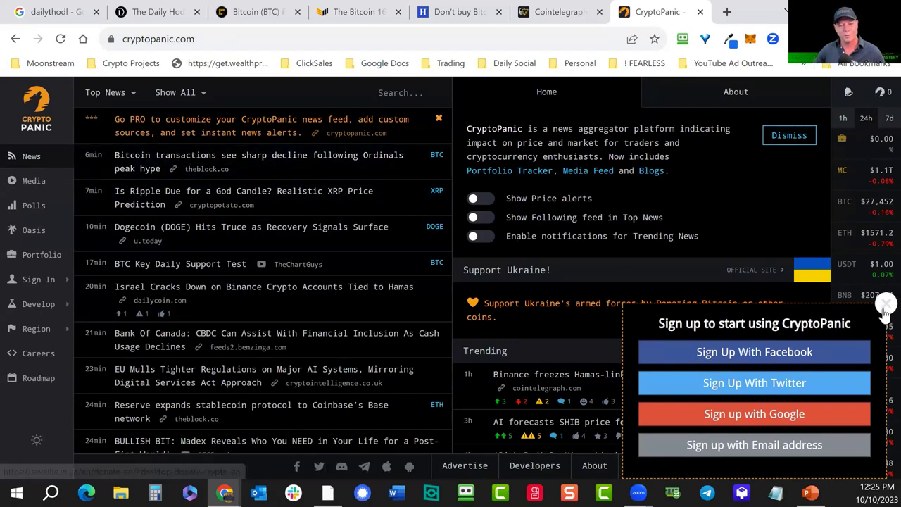
- Dismiss the CryptoPanic sign-up popup, skim the news feed, then close the CryptoPanic tab
left_click(699, 303)
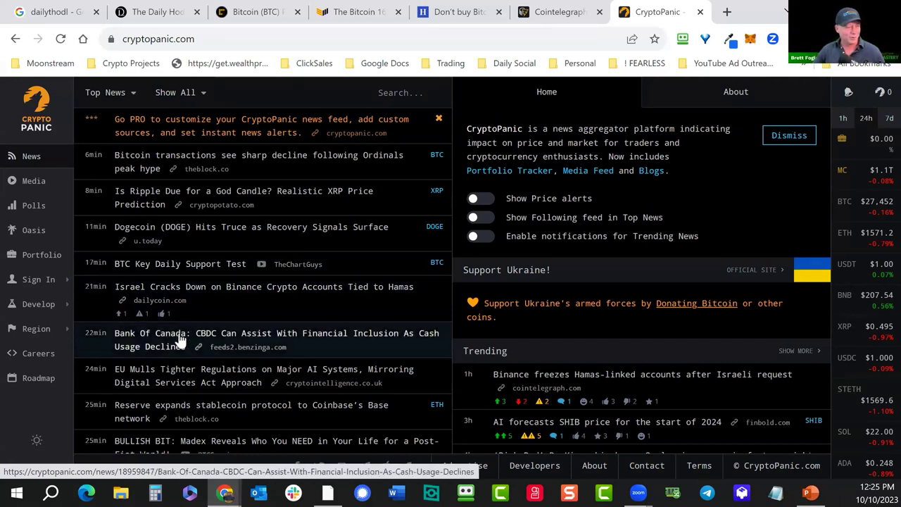
scroll(284, 350, "down", 4)
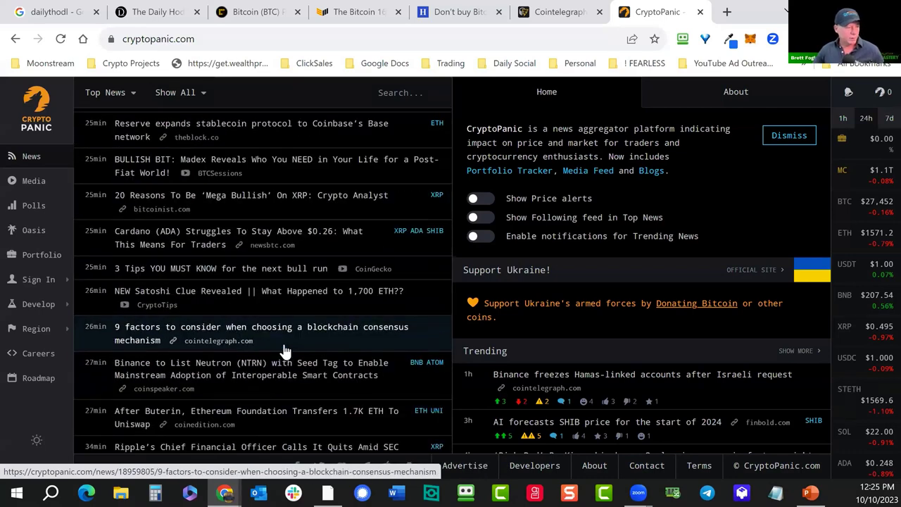
scroll(284, 350, "up", 4)
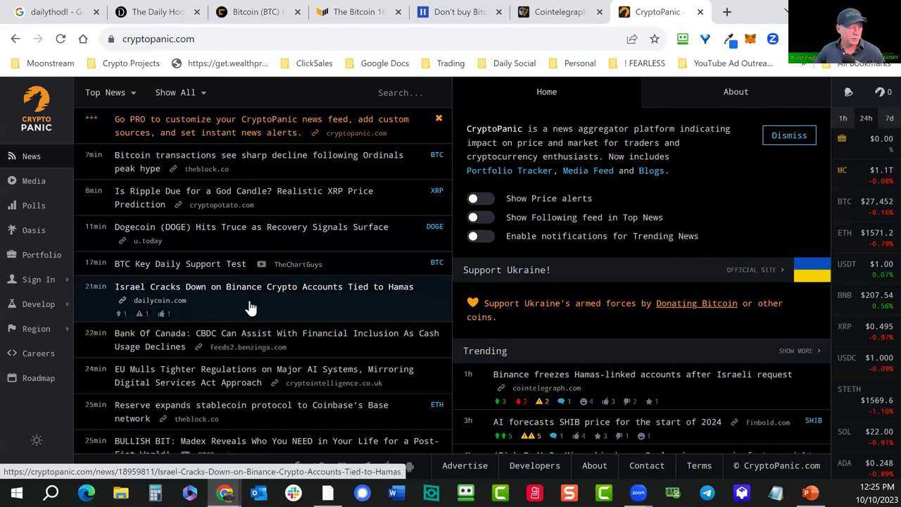
scroll(296, 333, "down", 4)
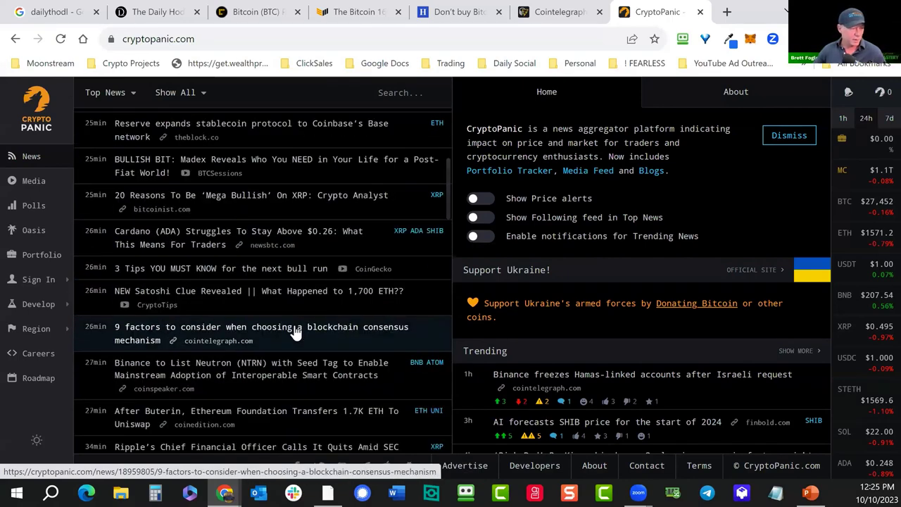
scroll(296, 333, "up", 4)
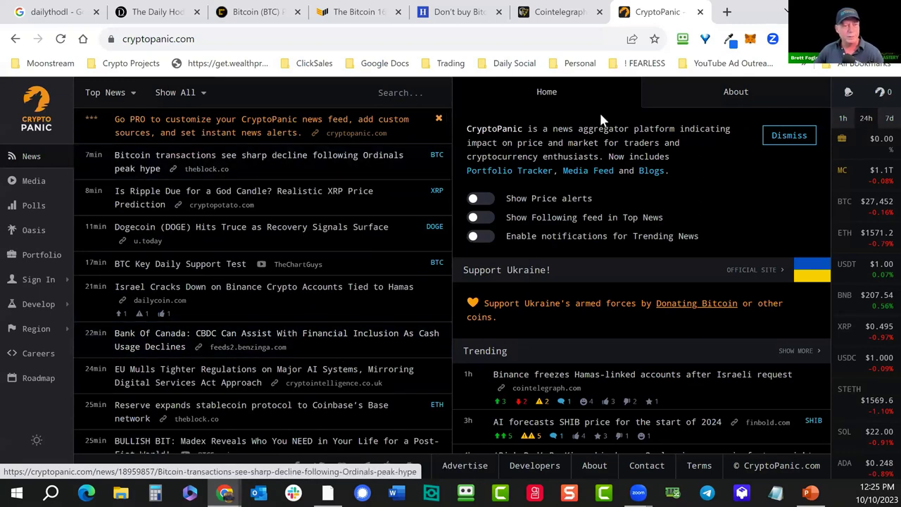
left_click(700, 12)
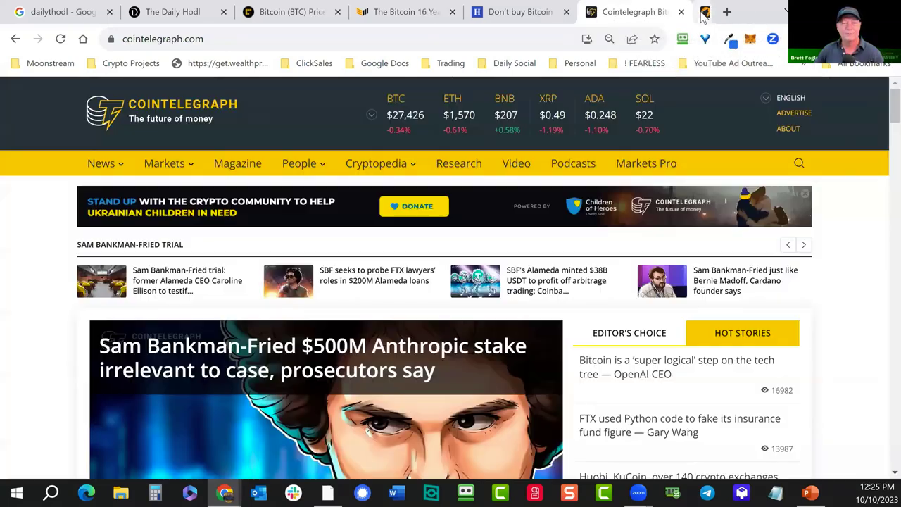
- Glance at the Cointelegraph homepage and close it to reach The Hill's Bitcoin op-ed
scroll(563, 240, "down", 2)
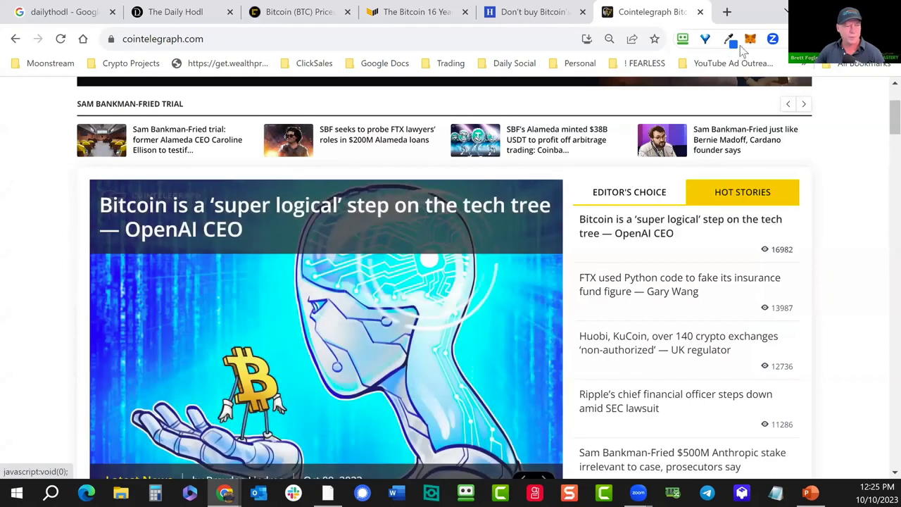
left_click(701, 12)
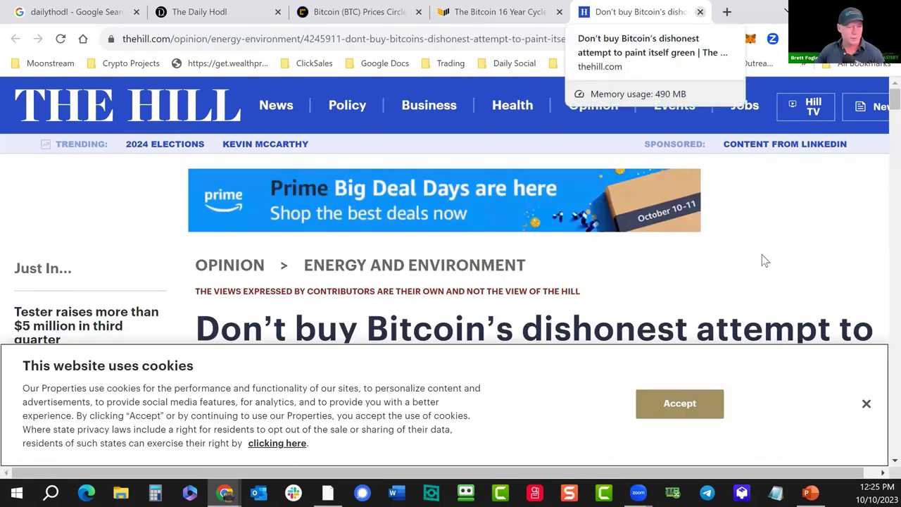
- Dismiss the cookie notice and NewsNation ad, then start reading The Hill op-ed
left_click(866, 405)
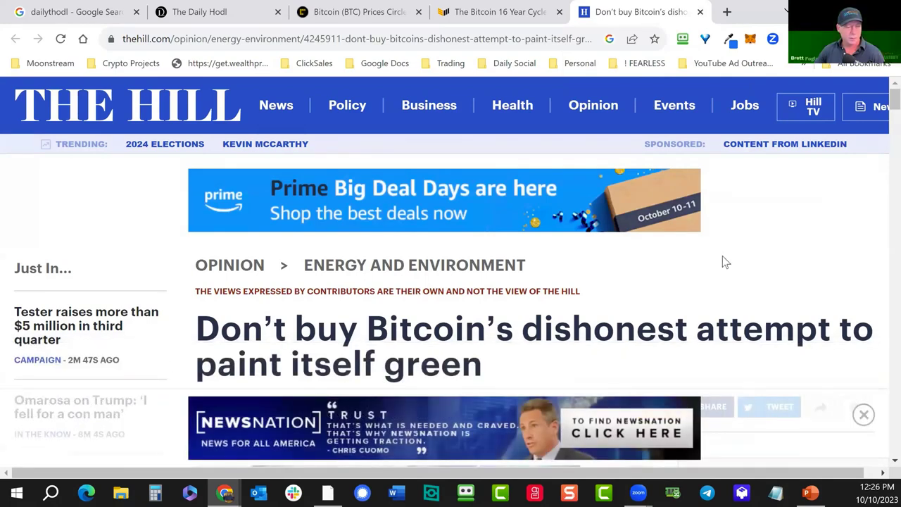
scroll(722, 257, "down", 1)
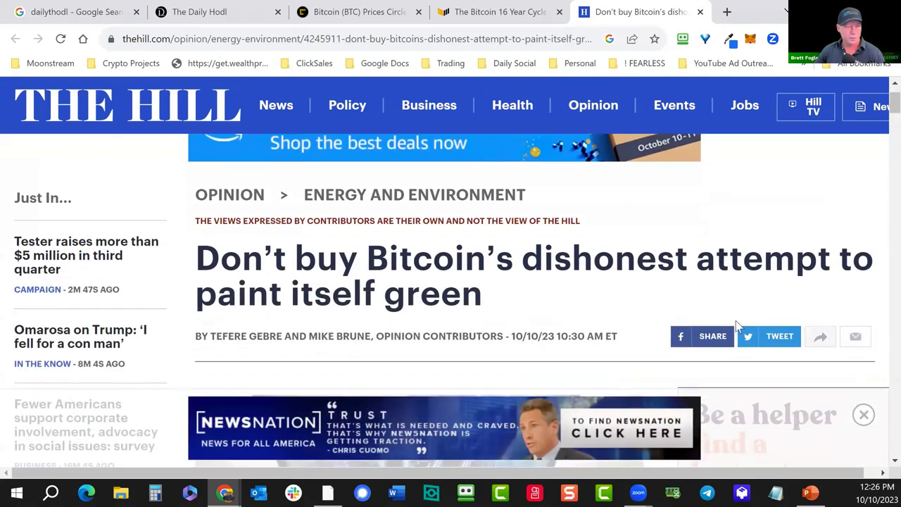
left_click(865, 414)
scroll(635, 319, "down", 1)
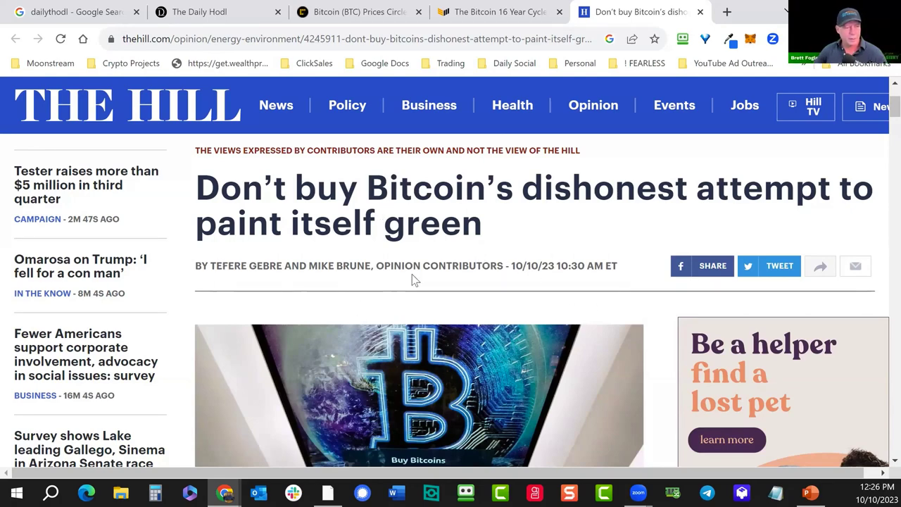
scroll(483, 255, "down", 6)
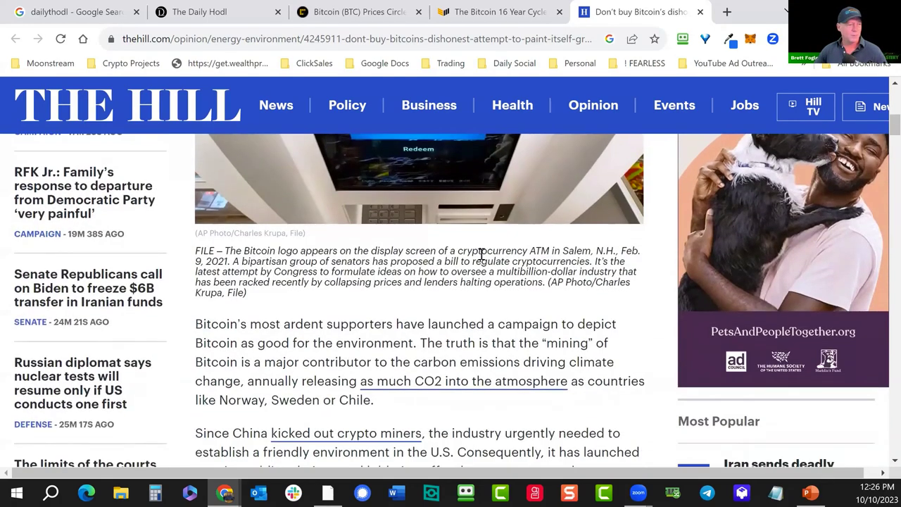
scroll(421, 275, "down", 1)
scroll(427, 282, "down", 2)
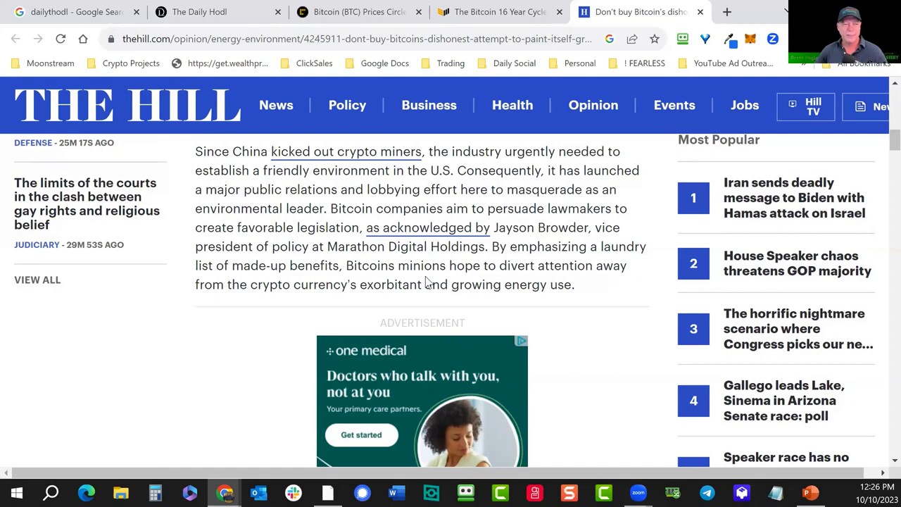
- Read the rest of the greenwashing op-ed and close its tab
scroll(427, 281, "down", 6)
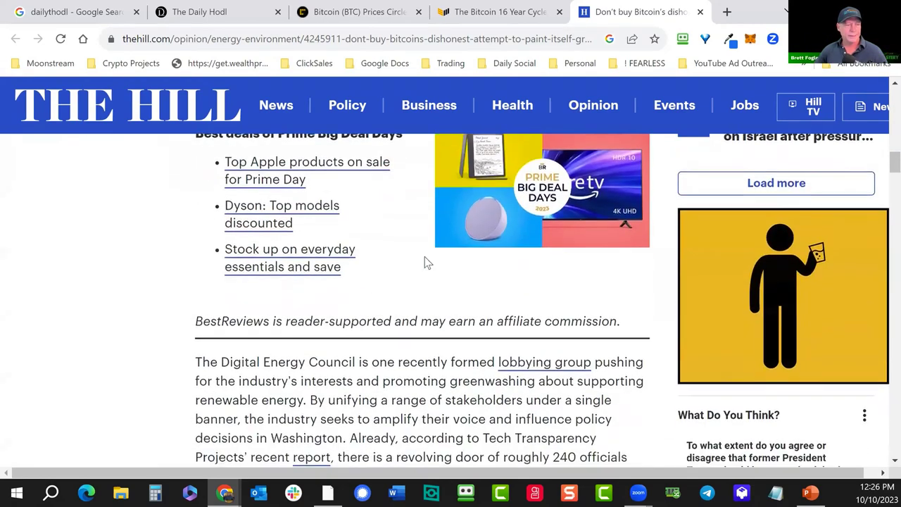
scroll(425, 264, "down", 4)
scroll(424, 262, "down", 1)
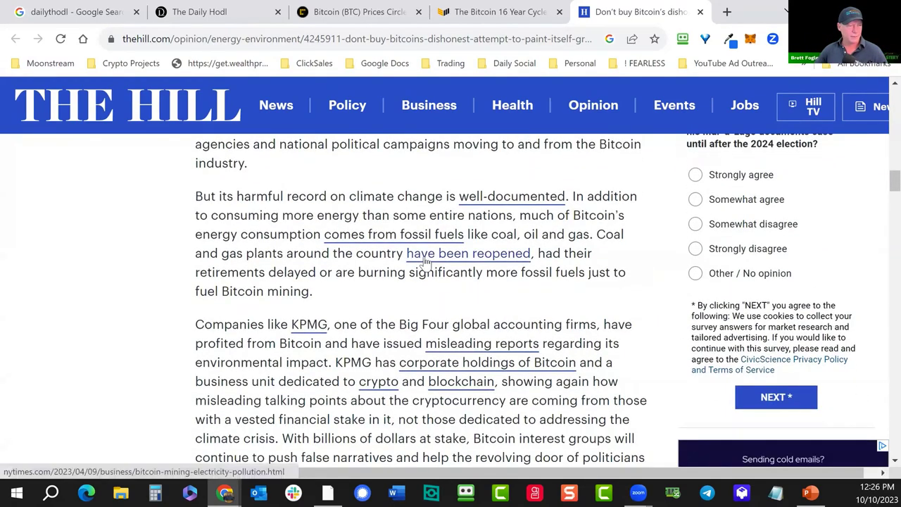
scroll(425, 260, "down", 1)
scroll(425, 257, "down", 4)
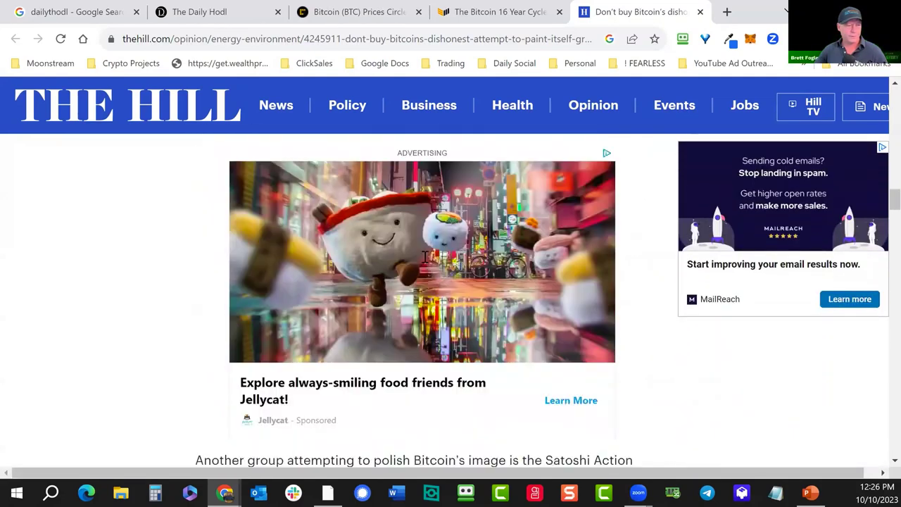
scroll(424, 257, "down", 5)
scroll(425, 257, "down", 1)
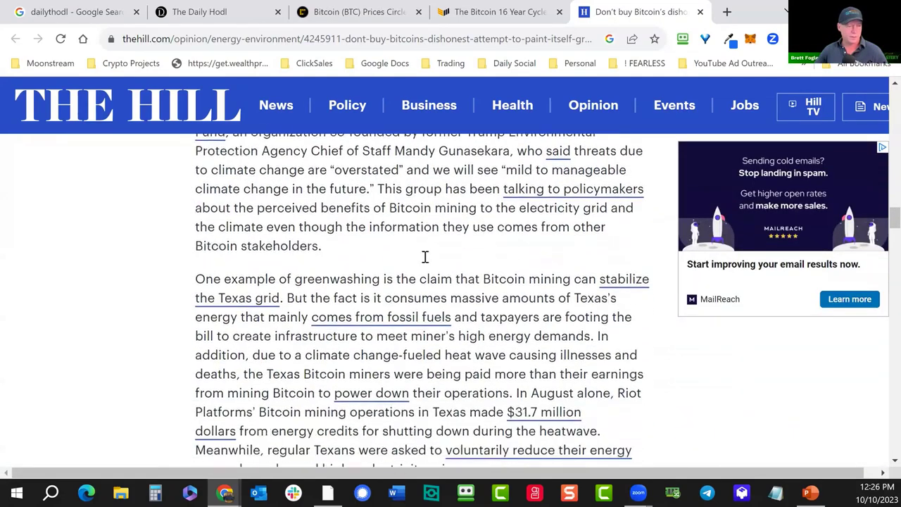
scroll(424, 259, "down", 3)
scroll(425, 262, "down", 4)
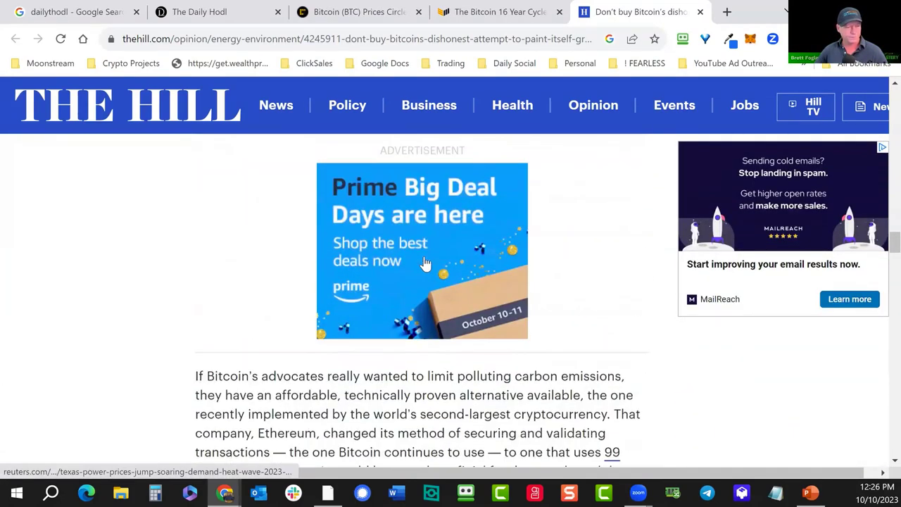
scroll(424, 262, "down", 2)
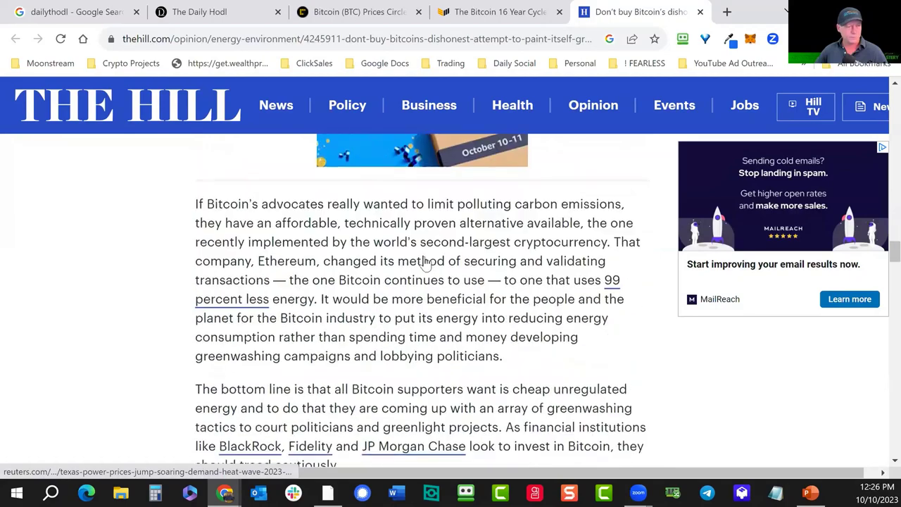
left_click(700, 12)
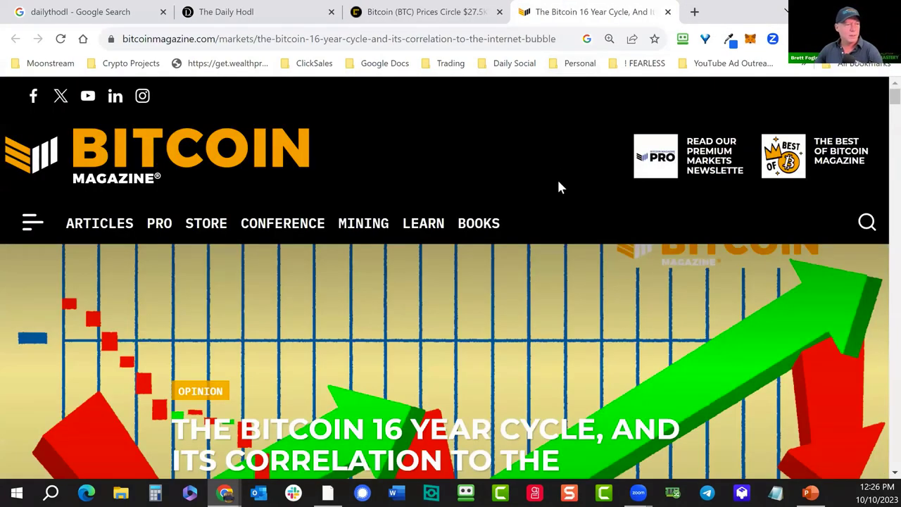
- Scroll past the title banner and select the intro from "Everyone" to "bigger cycle?"
scroll(559, 186, "down", 4)
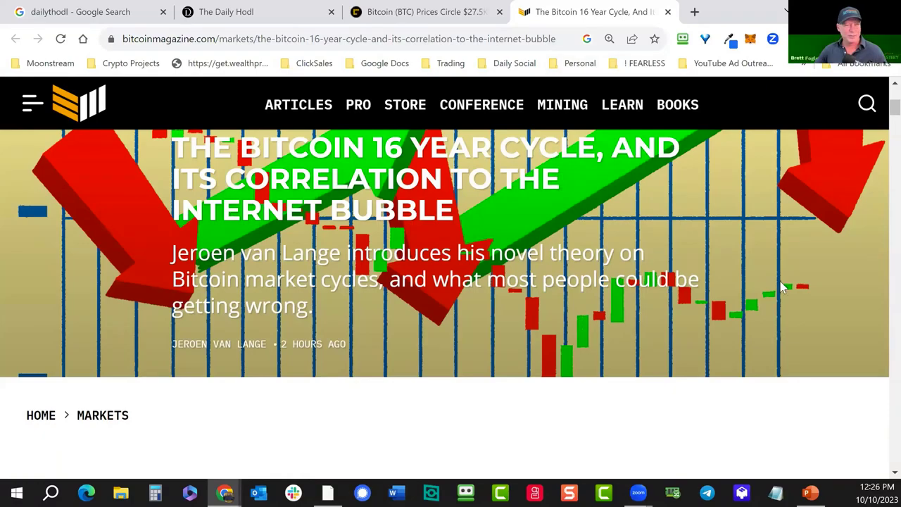
scroll(783, 288, "up", 1)
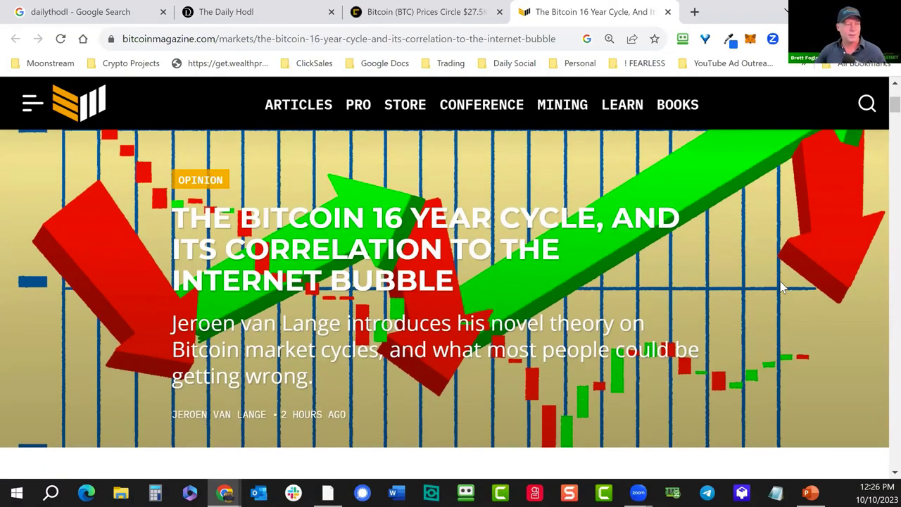
scroll(783, 287, "down", 1)
scroll(781, 286, "down", 6)
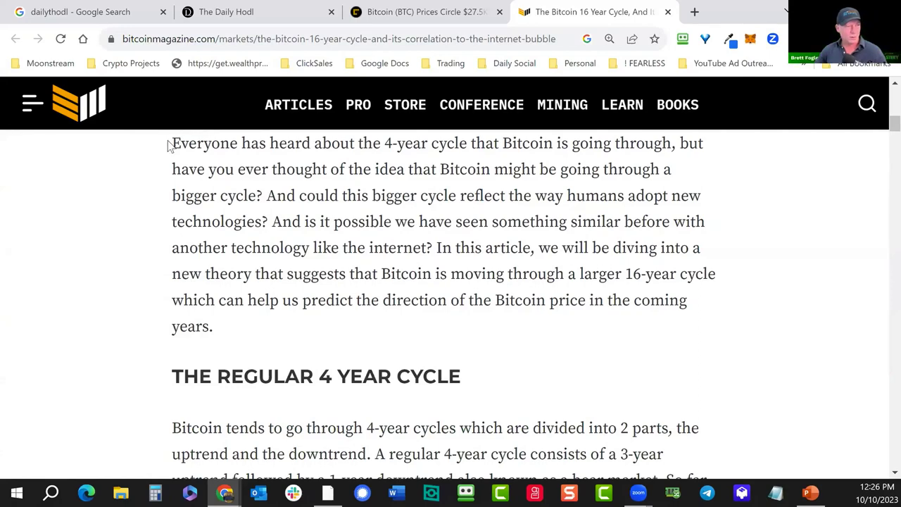
left_click_drag(171, 143, 262, 196)
- Confirm yellow as the Highlighter colour, then delete all highlights on the 16 Year Cycle article
left_click(730, 39)
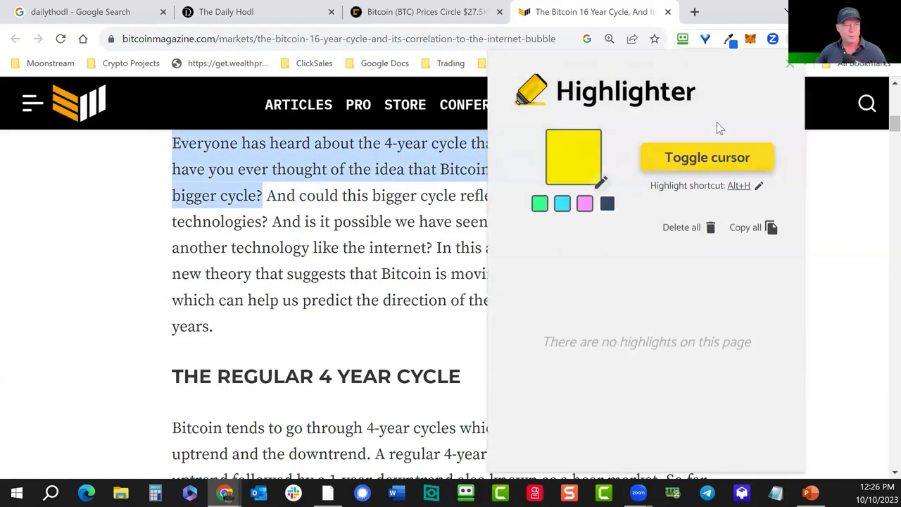
left_click(579, 168)
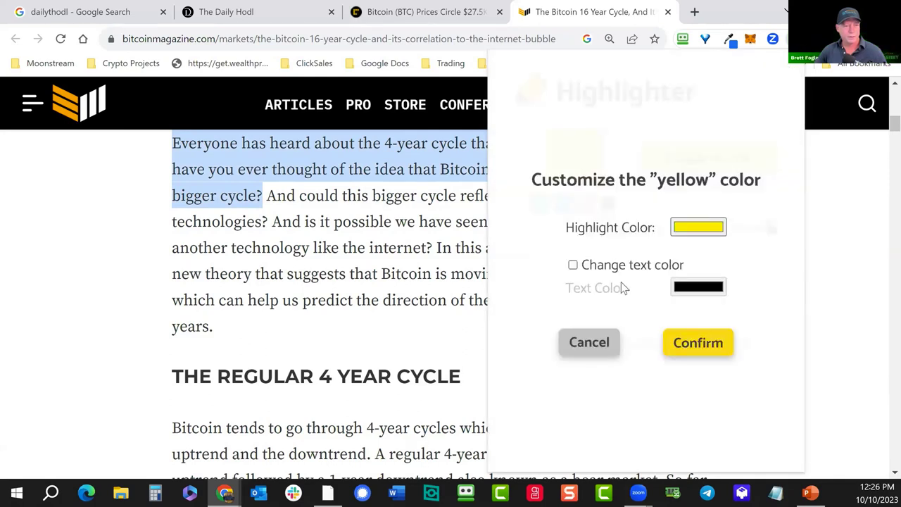
left_click(708, 347)
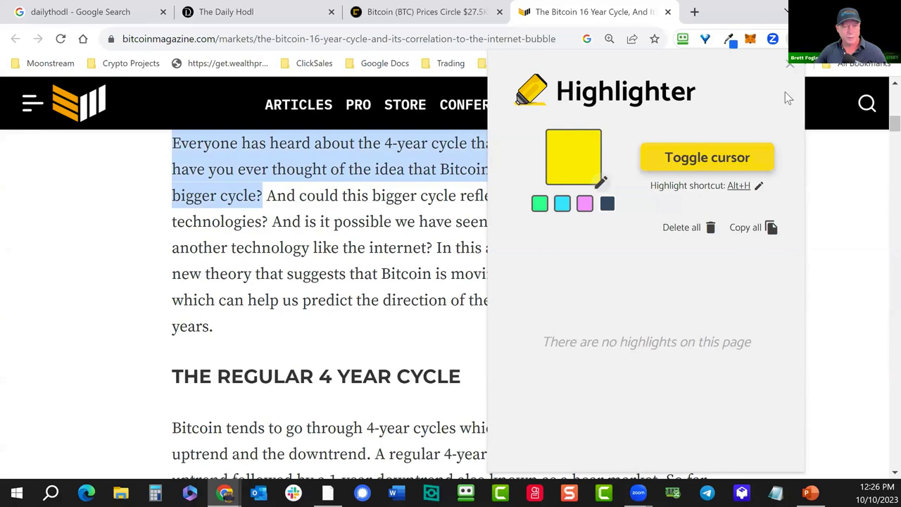
left_click(790, 64)
key("alt+h")
left_click(688, 228)
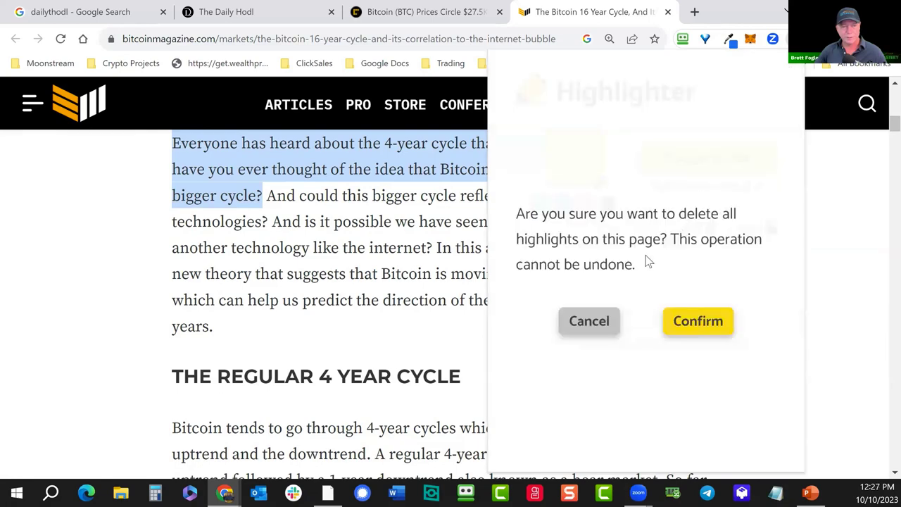
left_click(687, 324)
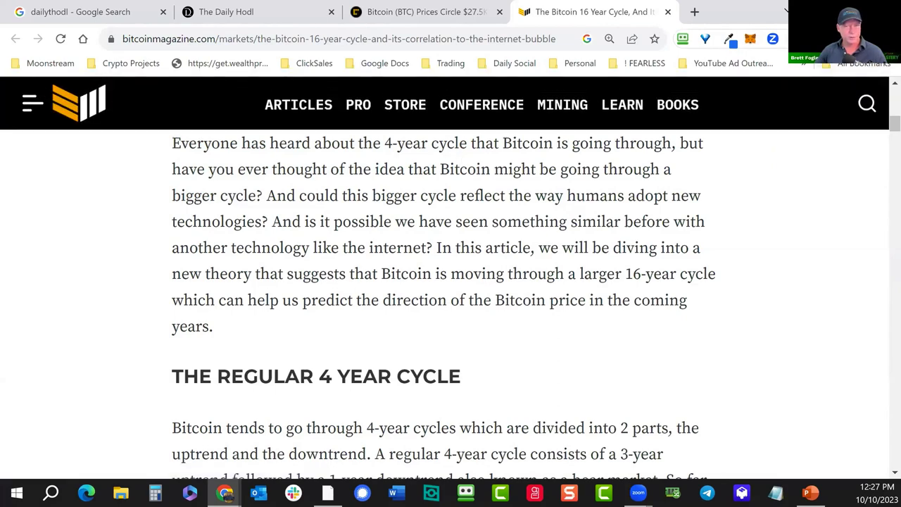
- Reselect the article's opening sentences and select the "In this article" sentence
left_click(729, 39)
left_click(262, 198)
mouse_move(262, 198)
left_mouse_down()
mouse_move(155, 165)
mouse_move(159, 145)
left_mouse_up()
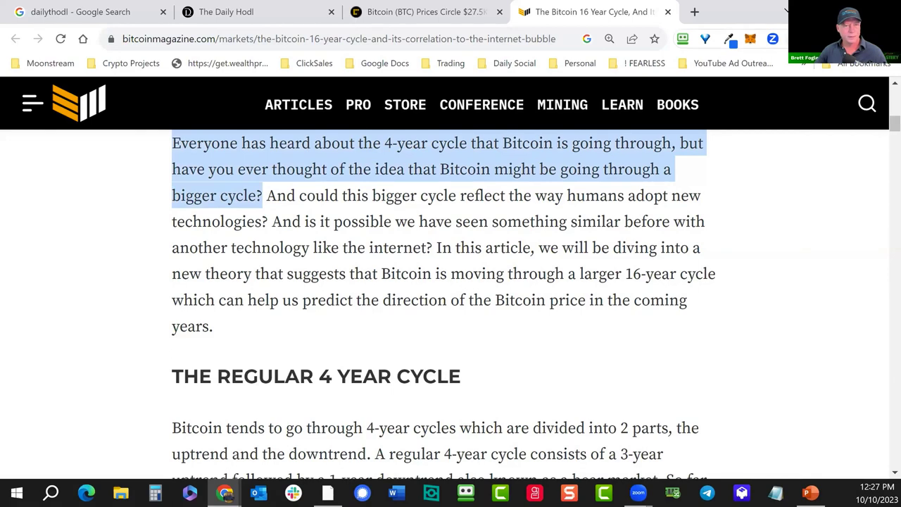
left_click(729, 38)
left_click(346, 289)
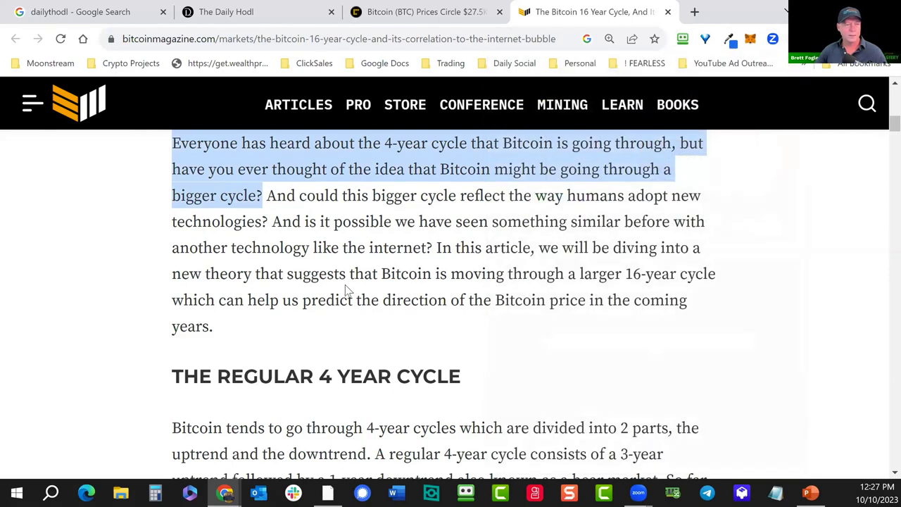
scroll(347, 275, "down", 2)
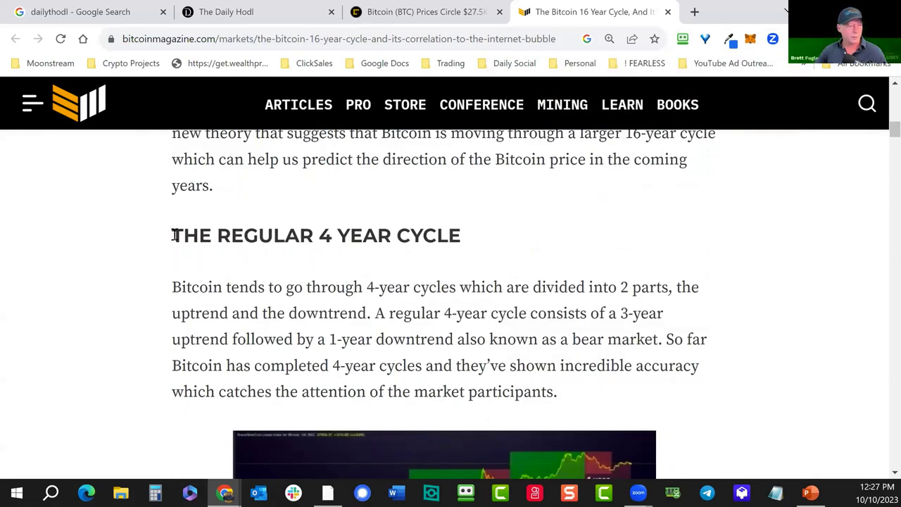
left_click_drag(172, 236, 486, 244)
scroll(486, 243, "up", 1)
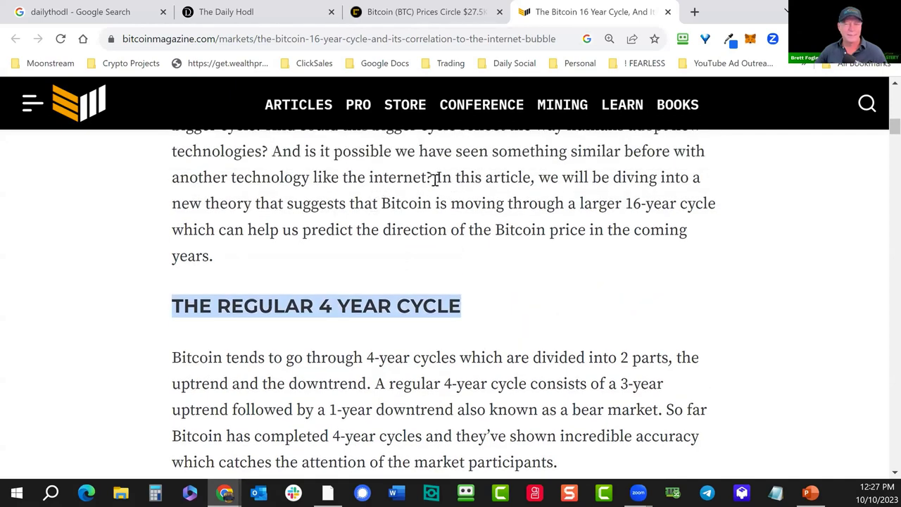
left_click_drag(437, 180, 482, 253)
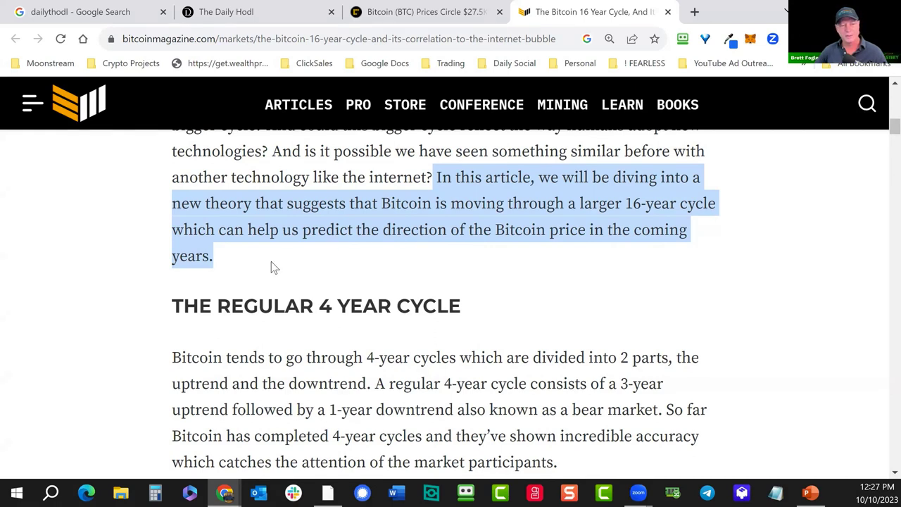
- Select the "So far" 4-year-cycle sentence and DOTCOM CYCLE paragraph, reading down to the S&P 500 chart
scroll(271, 262, "down", 2)
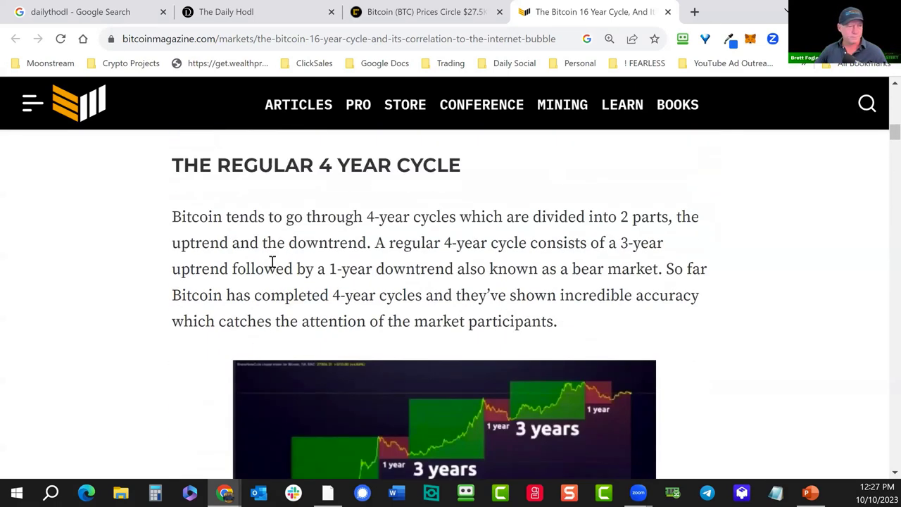
scroll(271, 261, "down", 1)
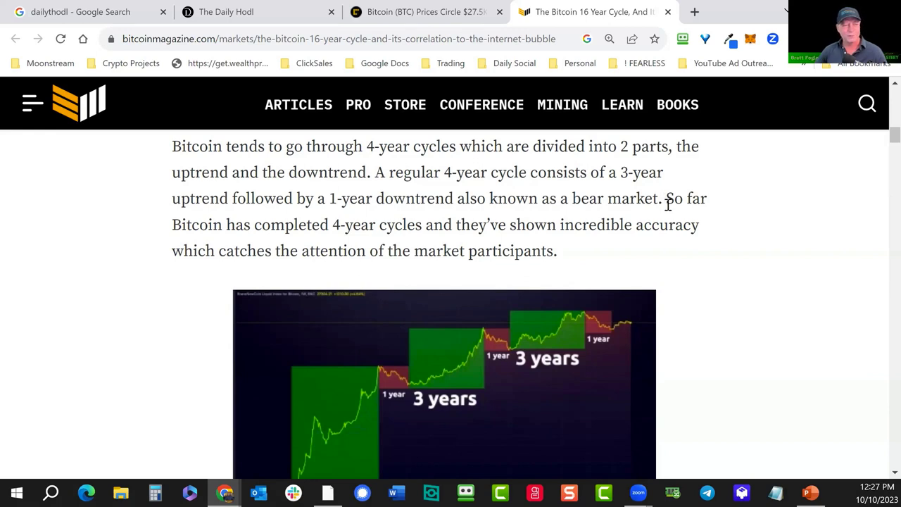
left_click_drag(665, 198, 675, 247)
scroll(740, 316, "down", 2)
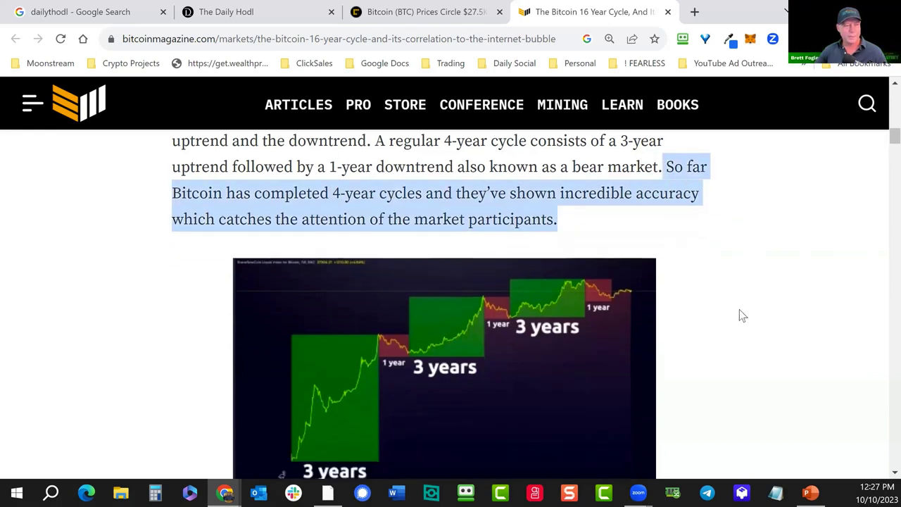
scroll(739, 316, "down", 4)
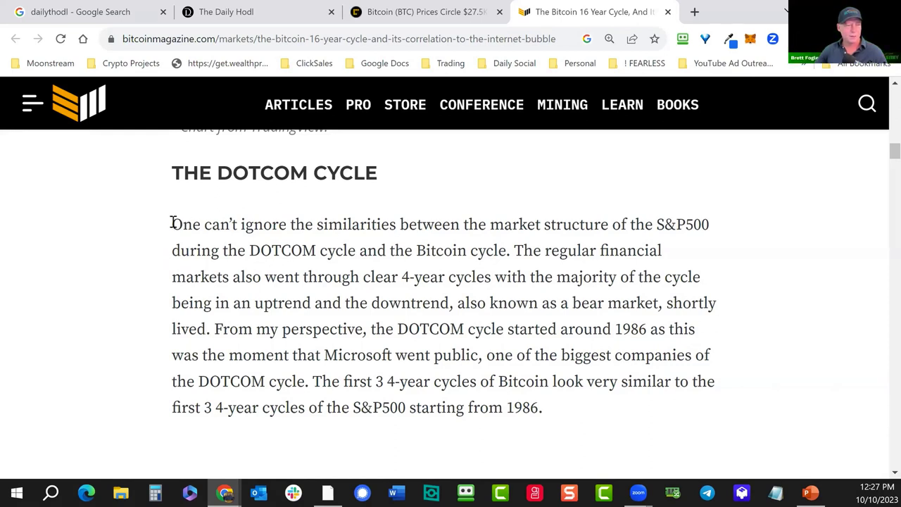
left_click_drag(173, 224, 694, 405)
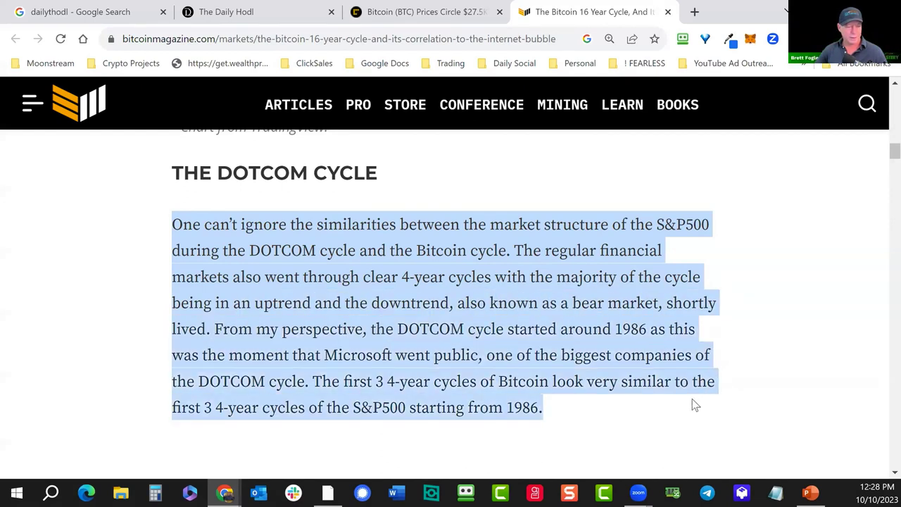
scroll(671, 388, "down", 2)
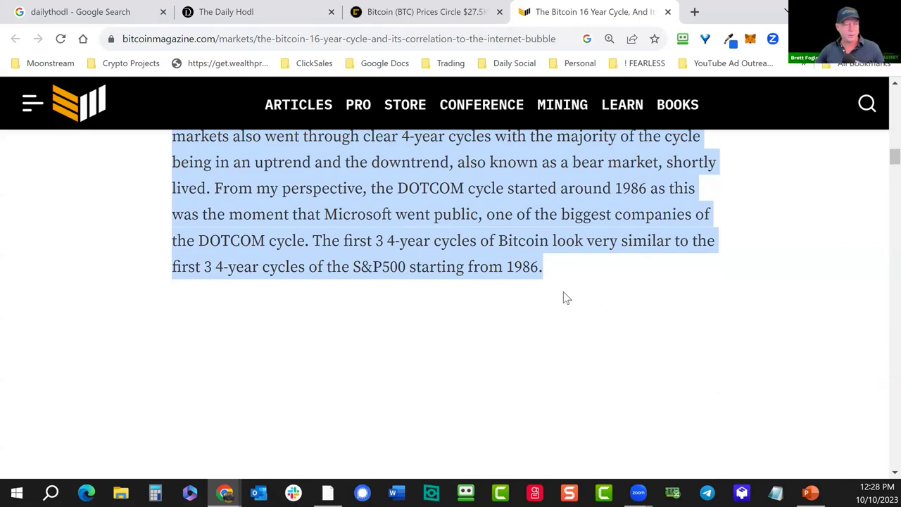
scroll(629, 345, "down", 6)
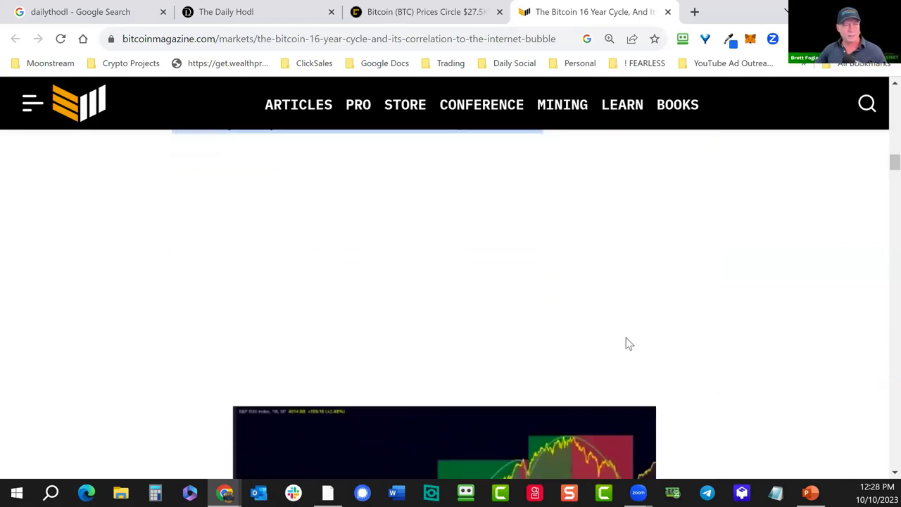
scroll(629, 344, "up", 1)
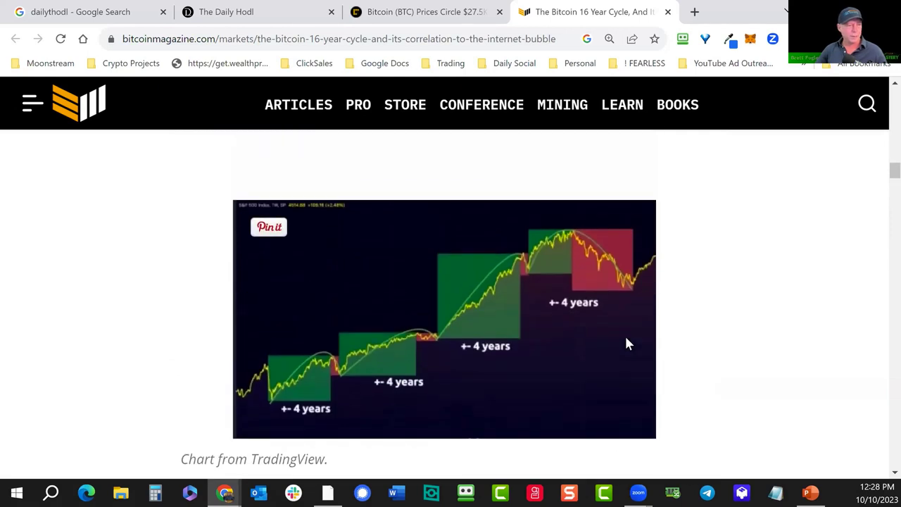
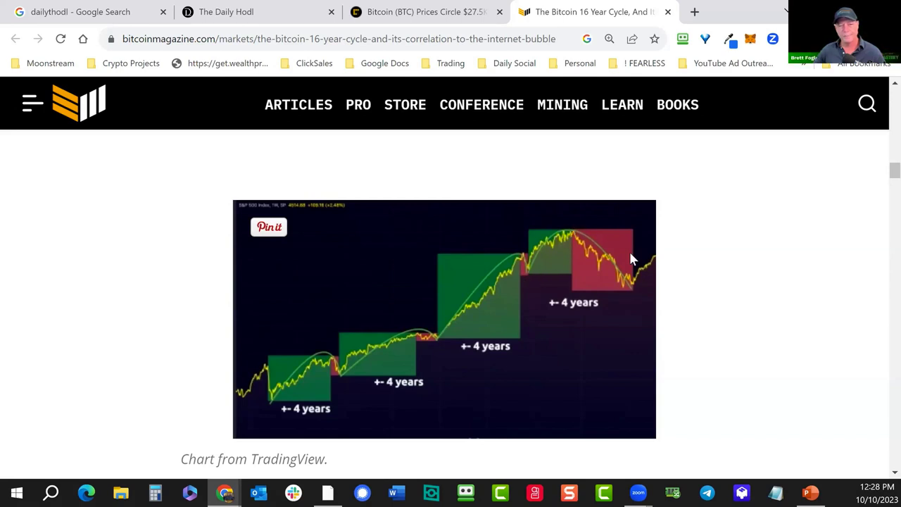
- Finish reading the Daily Hodl page, close the dailyhodl search and Daily Hodl tabs, and go to CoinDesk
scroll(771, 373, "down", 2)
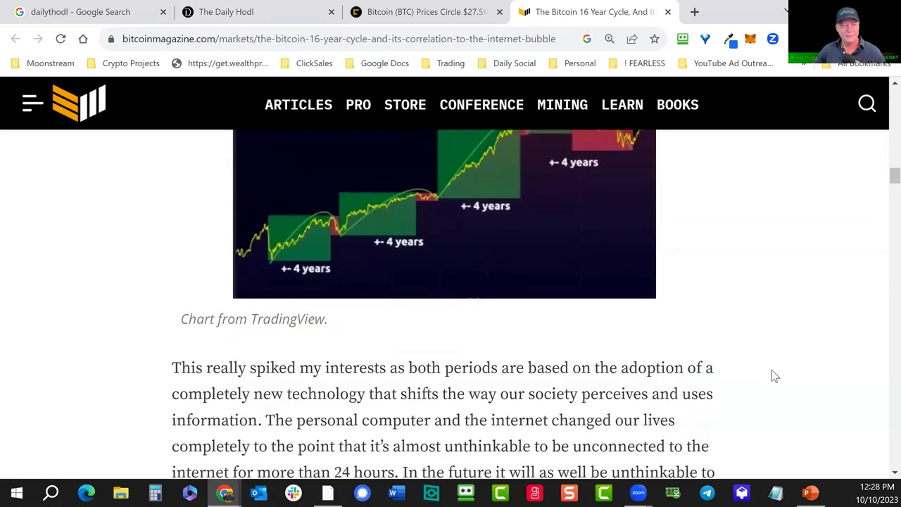
scroll(880, 197, "down", 3)
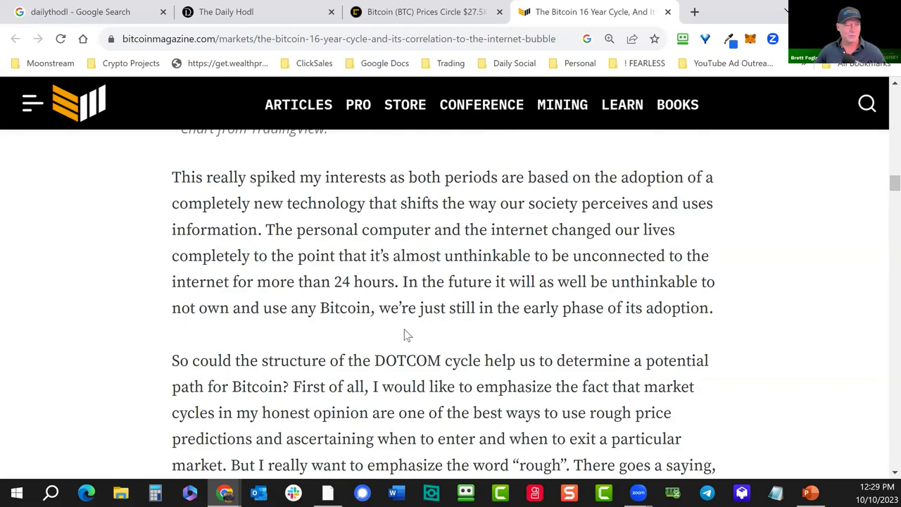
scroll(406, 338, "down", 2)
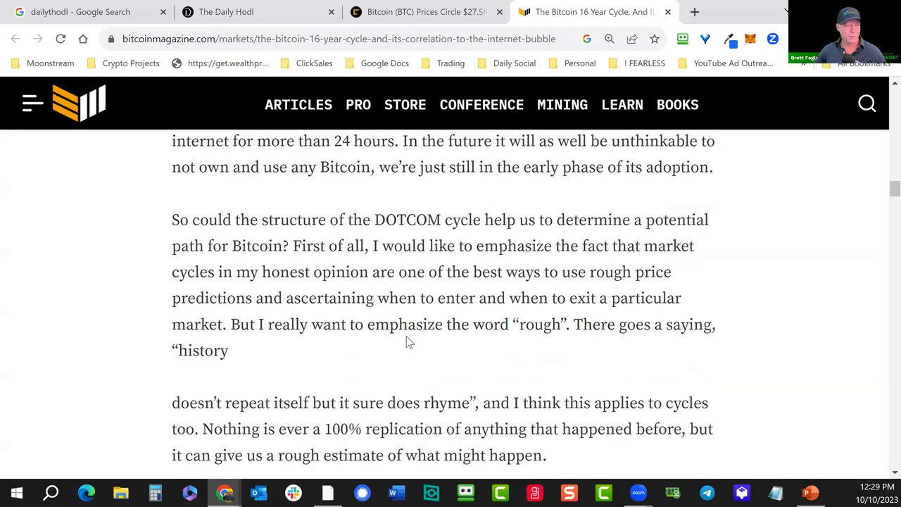
scroll(407, 335, "down", 6)
scroll(407, 337, "down", 2)
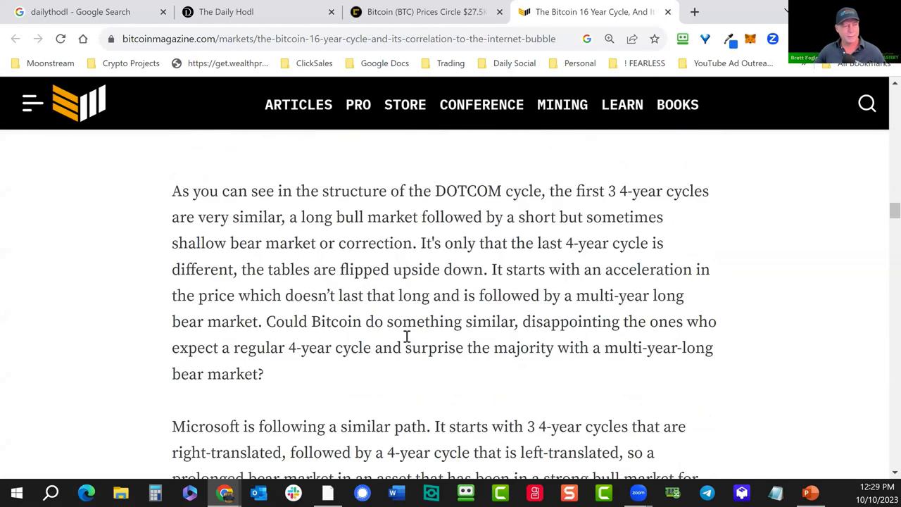
scroll(322, 338, "down", 9)
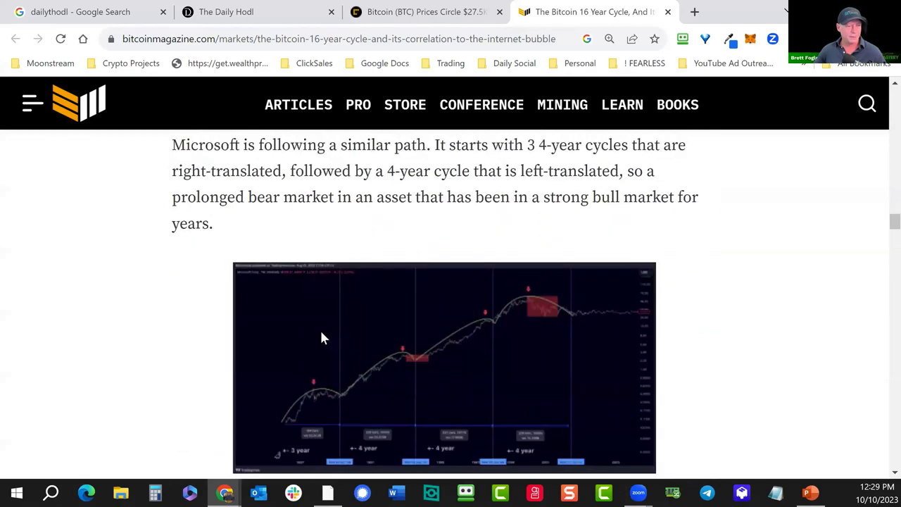
scroll(324, 338, "down", 20)
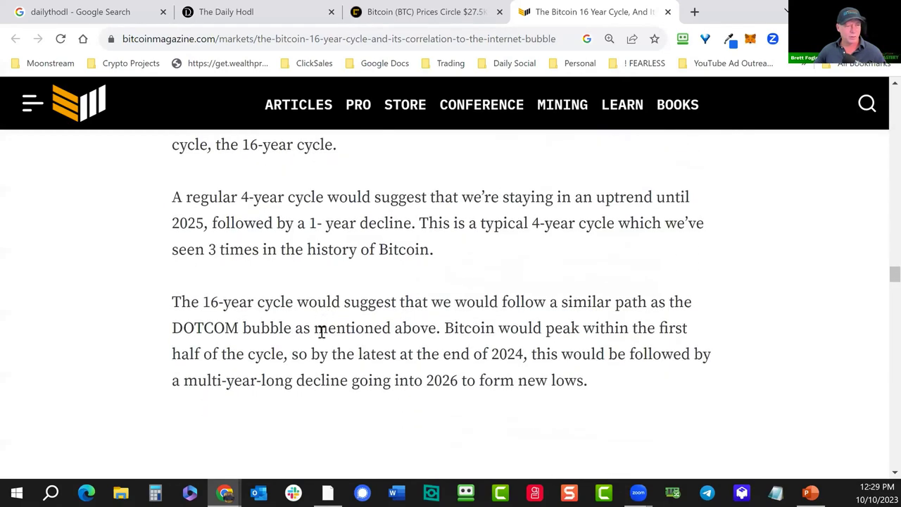
scroll(329, 333, "down", 1)
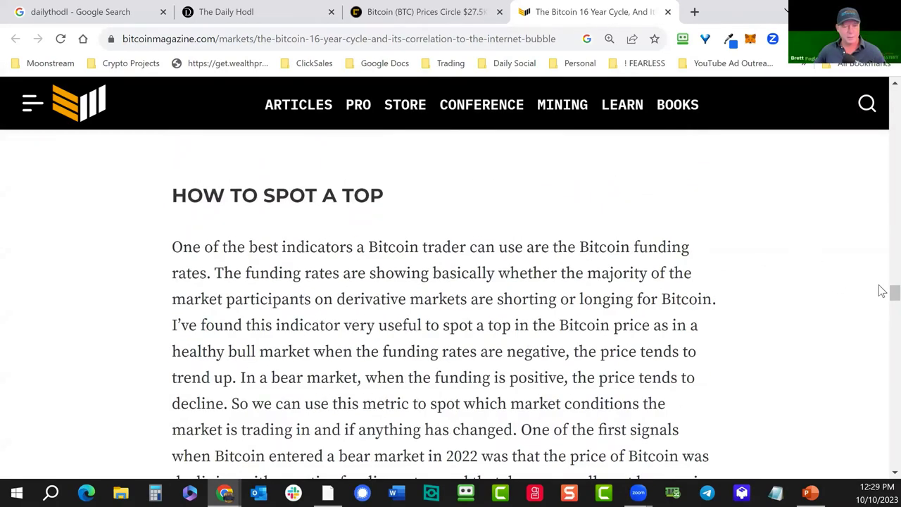
scroll(881, 300, "down", 1)
scroll(882, 304, "down", 15)
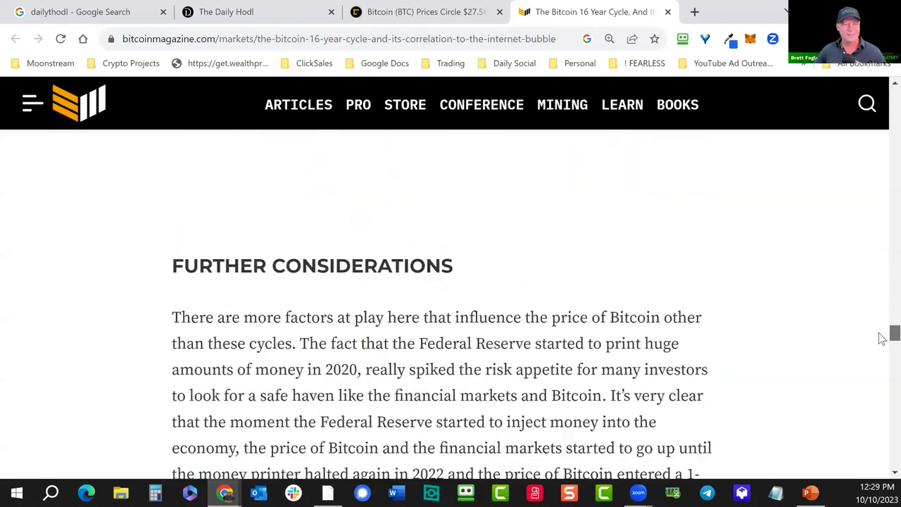
scroll(882, 352, "down", 5)
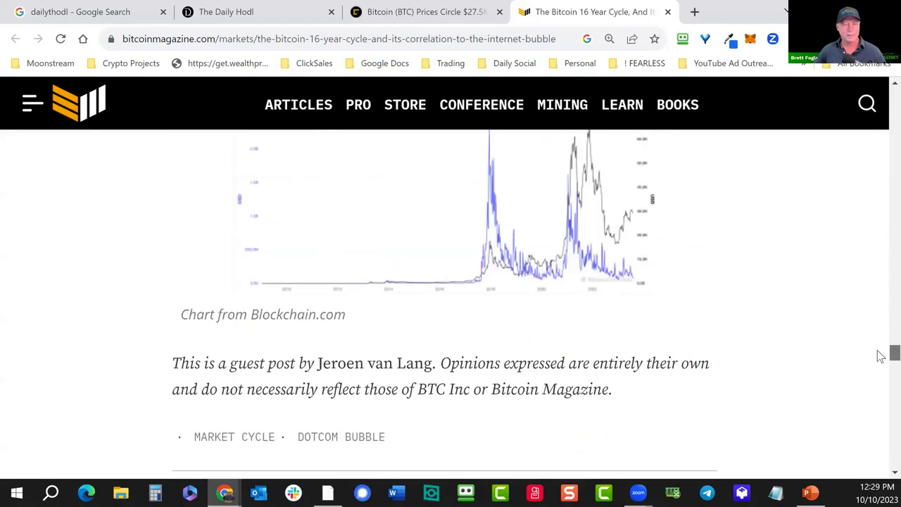
scroll(881, 356, "down", 8)
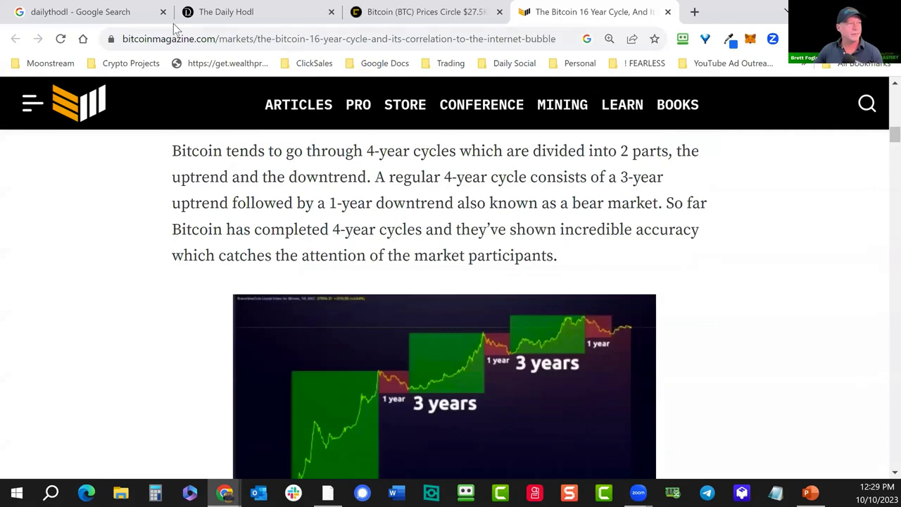
left_click(163, 12)
left_click(164, 12)
left_click(104, 20)
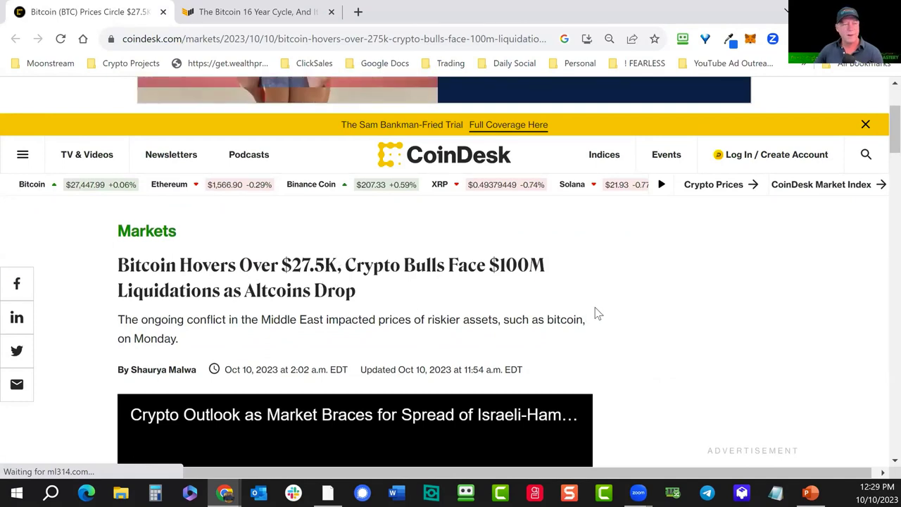
- Highlight the opening paragraph, the Ethereum Foundation sale sentence and the $100 million futures losses passage
scroll(605, 315, "down", 1)
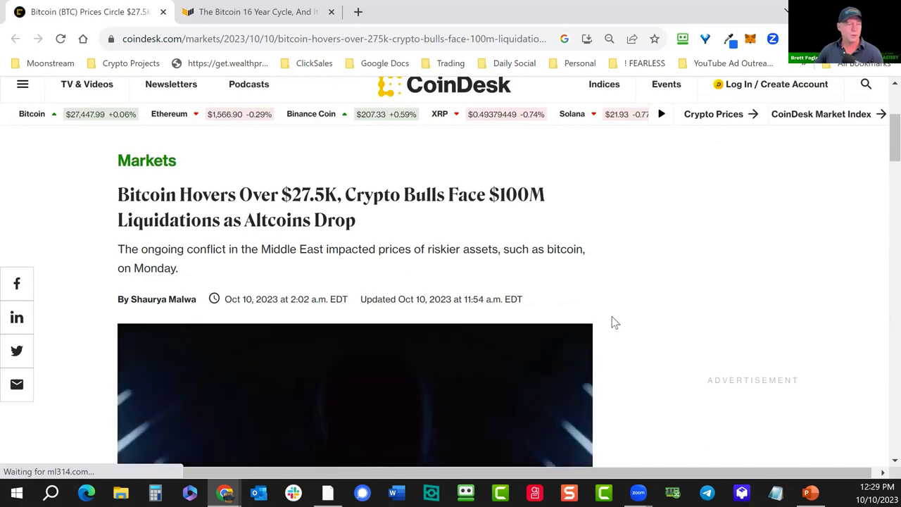
scroll(883, 149, "down", 1)
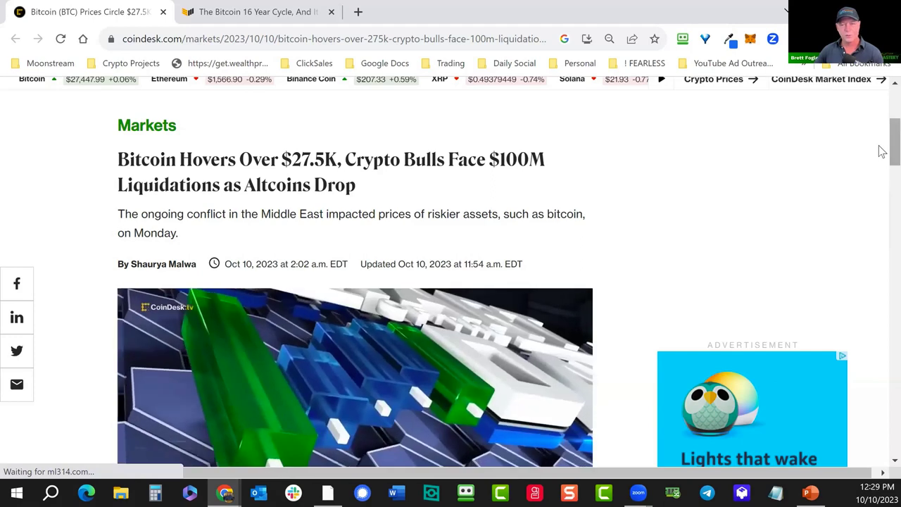
scroll(879, 151, "down", 3)
scroll(883, 186, "down", 3)
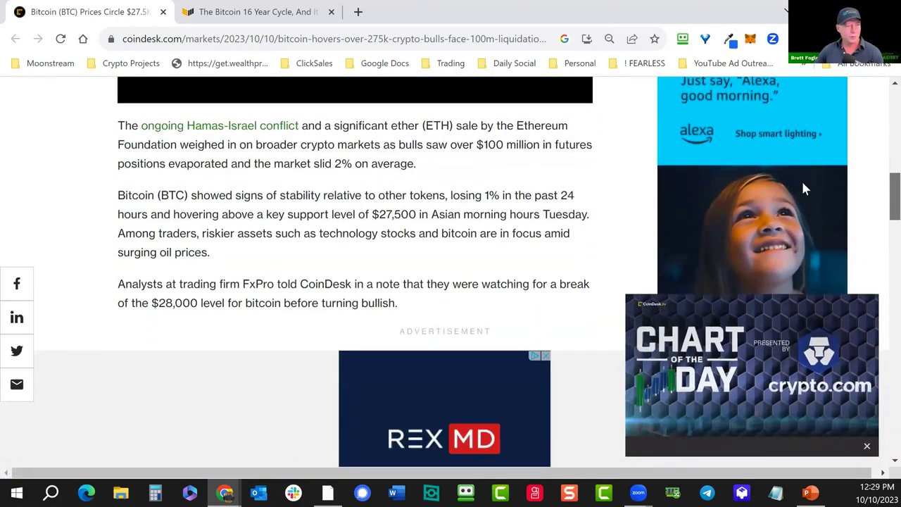
left_click_drag(95, 131, 417, 125)
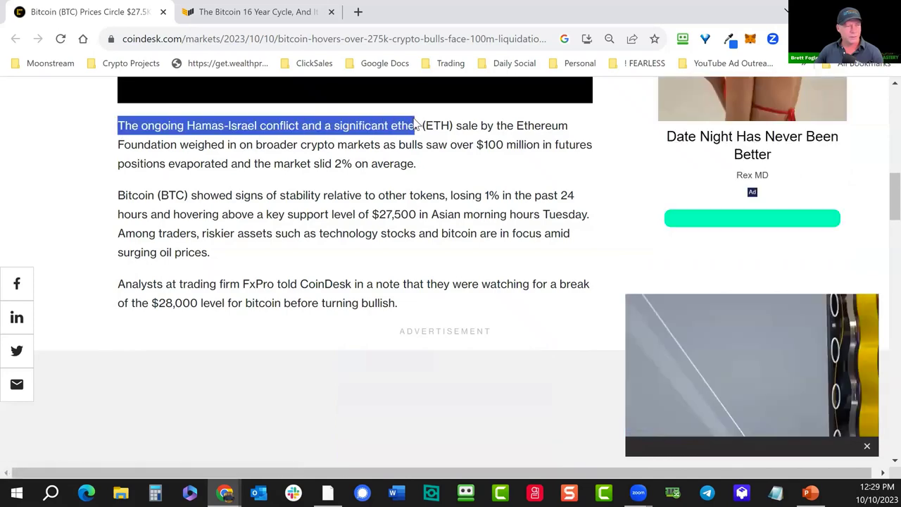
left_click(423, 140)
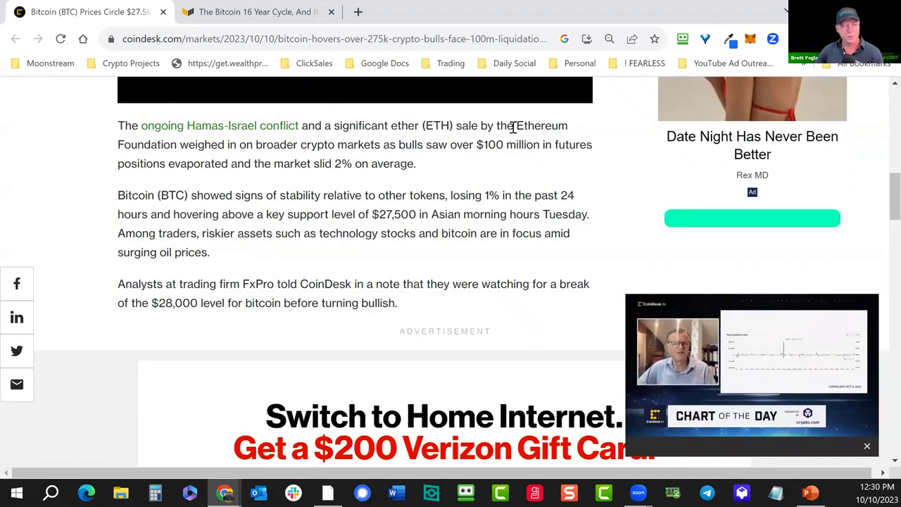
left_click_drag(517, 127, 511, 159)
left_click(471, 172)
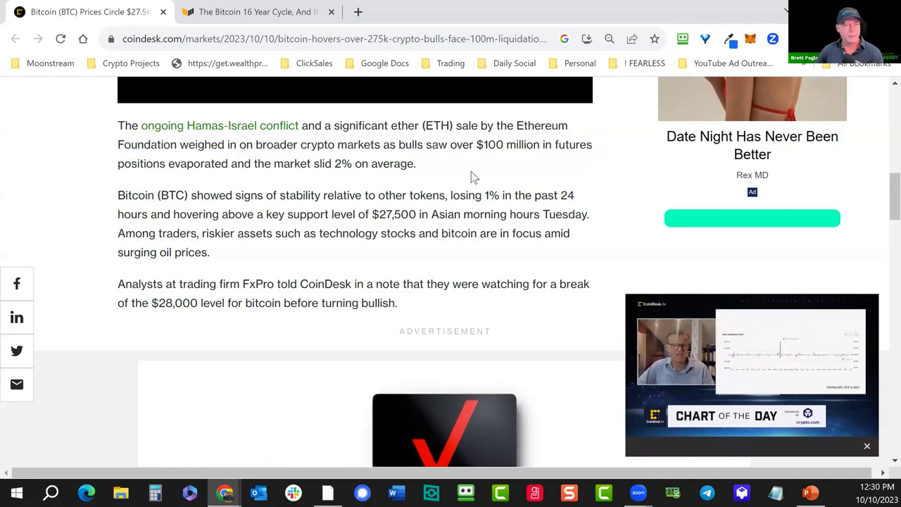
left_click_drag(338, 146, 567, 165)
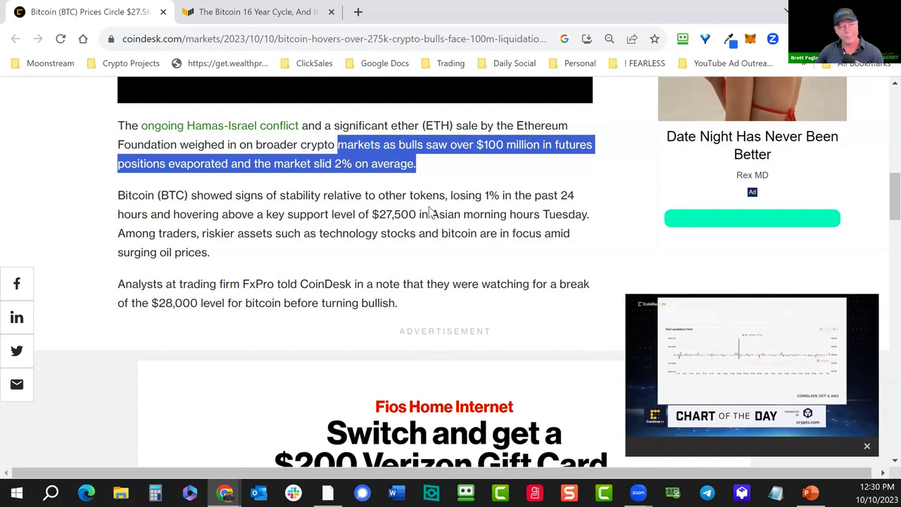
- Highlight 'sparking concerns among traders' and the ETH futures losses sentence, then close the CoinDesk article
scroll(431, 212, "down", 1)
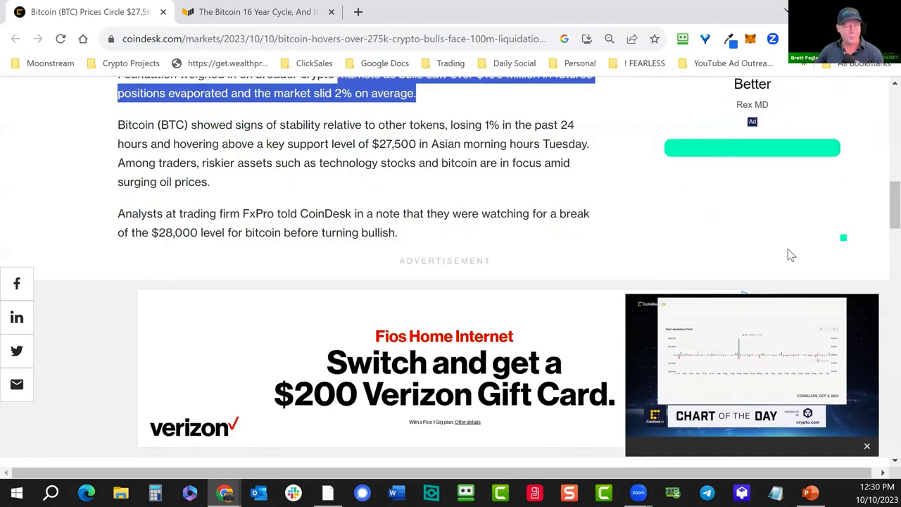
scroll(624, 178, "down", 4)
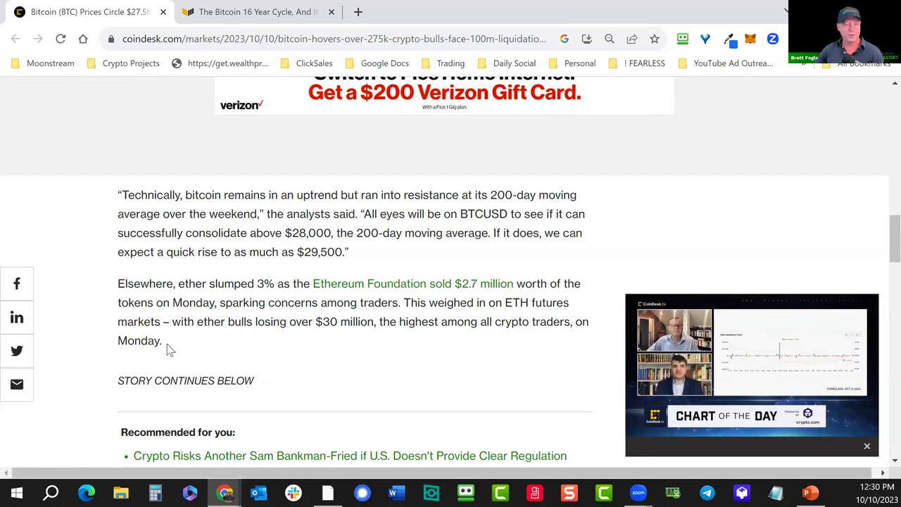
scroll(248, 339, "down", 1)
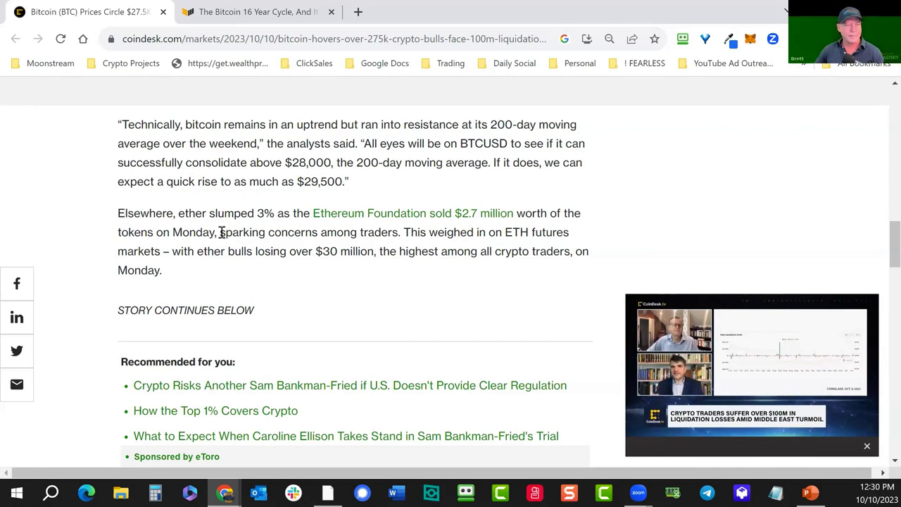
left_click_drag(220, 233, 401, 233)
left_click(405, 280)
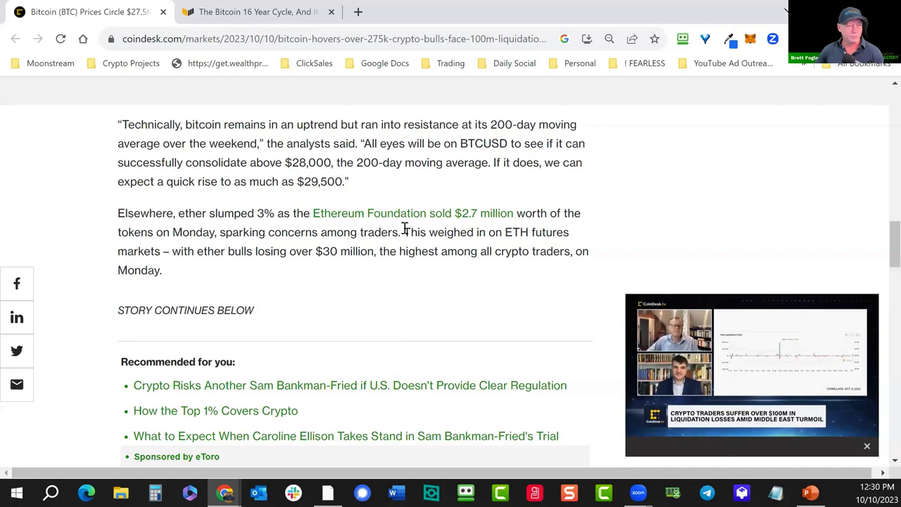
left_click_drag(405, 232, 407, 271)
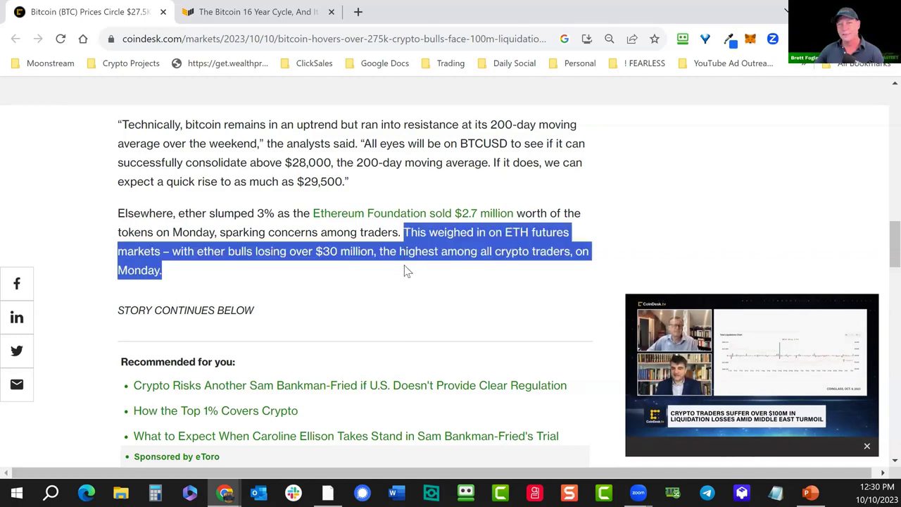
scroll(405, 282, "down", 6)
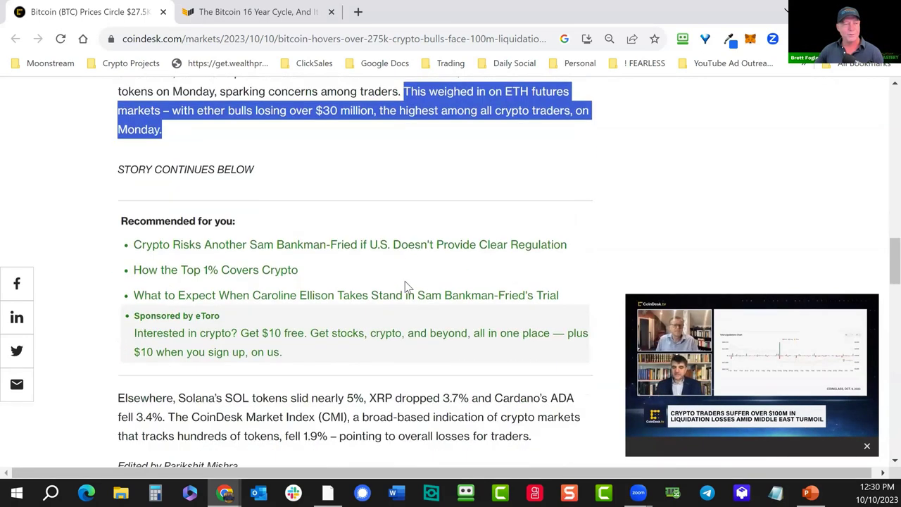
left_click(162, 12)
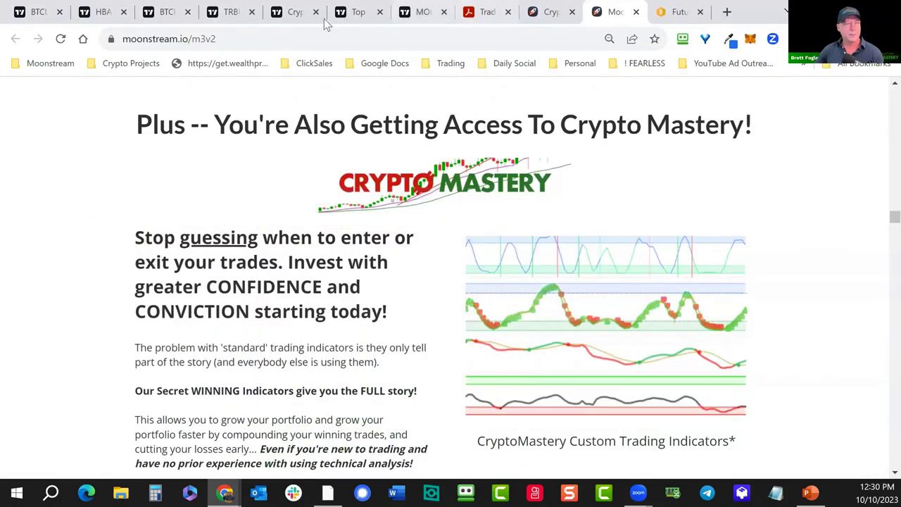
- Switch to the TRBUSD weekly chart, zoom in to about three years, and leave space on the right
left_click(424, 14)
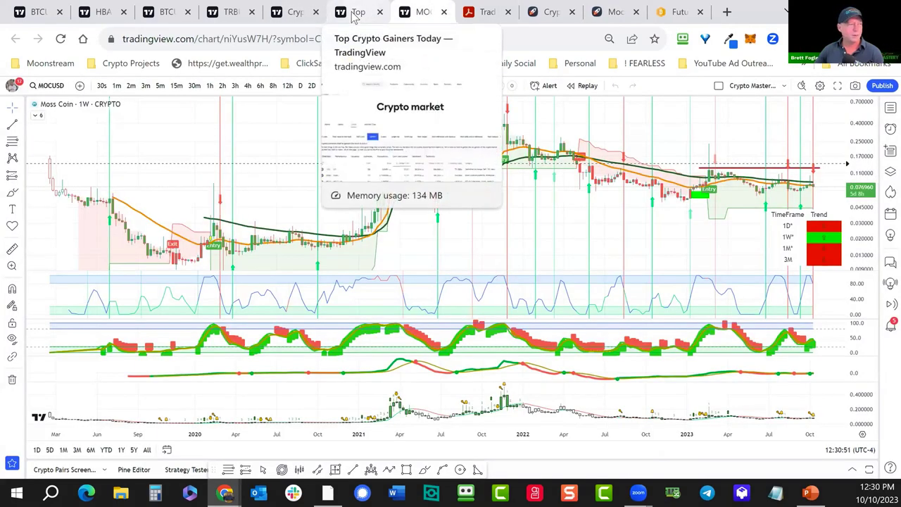
left_click(354, 15)
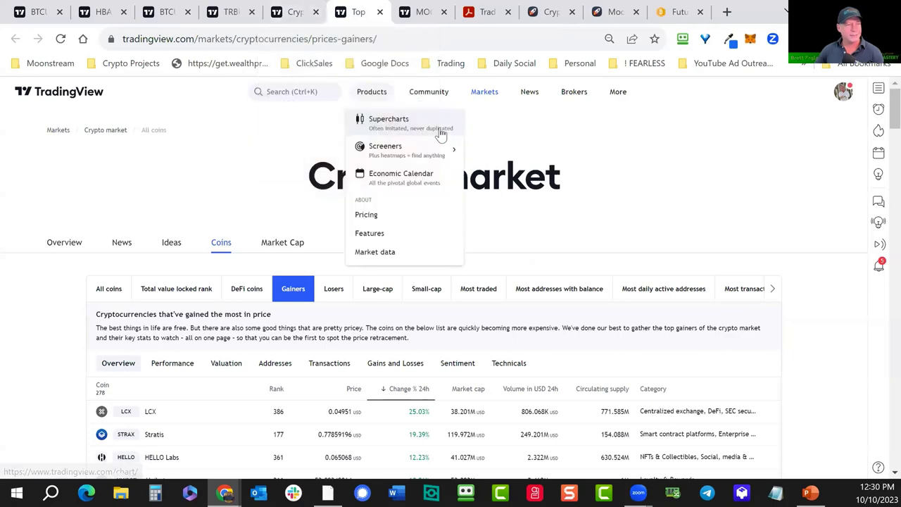
left_click(289, 20)
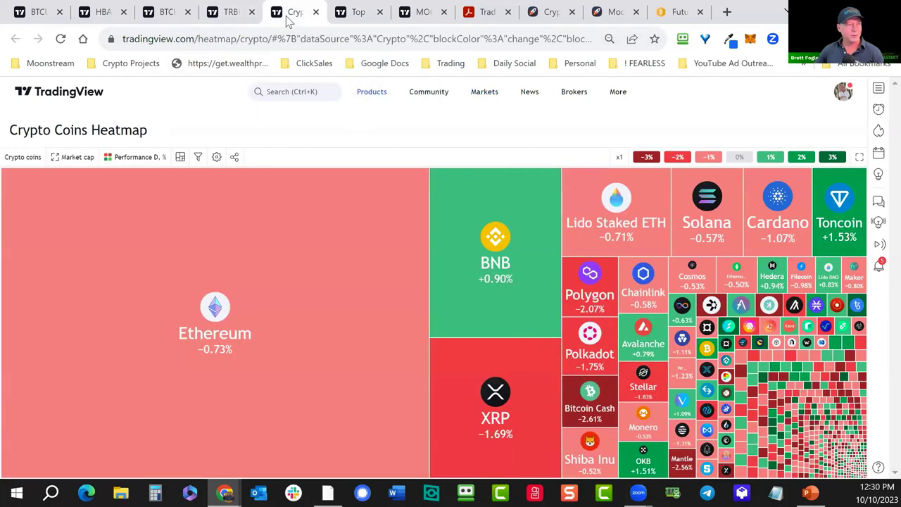
left_click(233, 21)
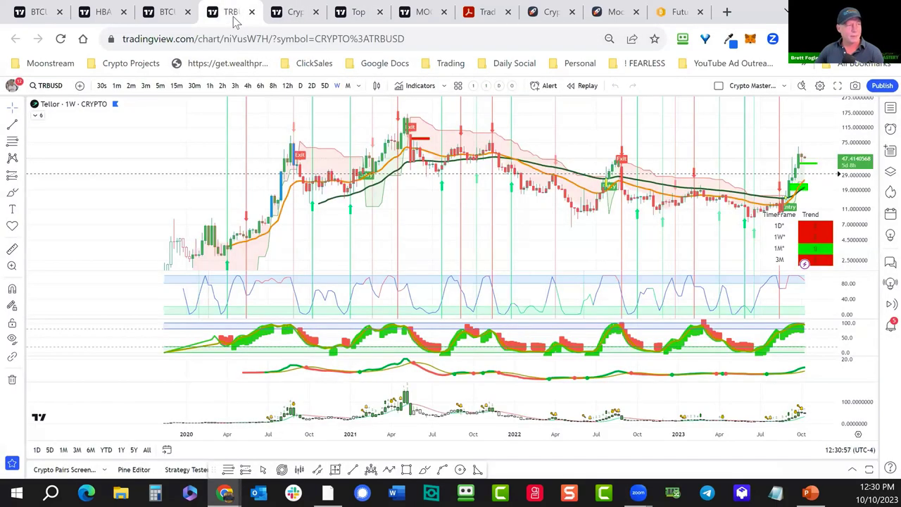
scroll(781, 296, "up", 3)
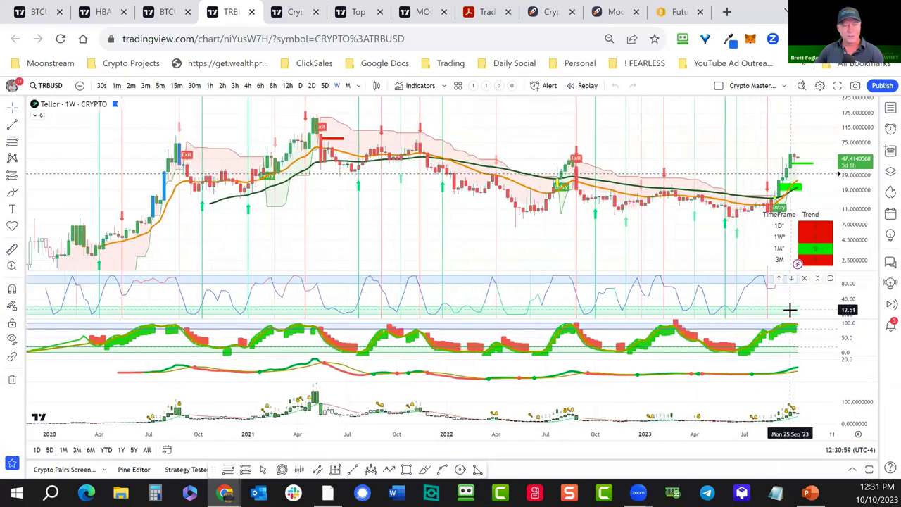
left_click_drag(732, 277, 658, 289)
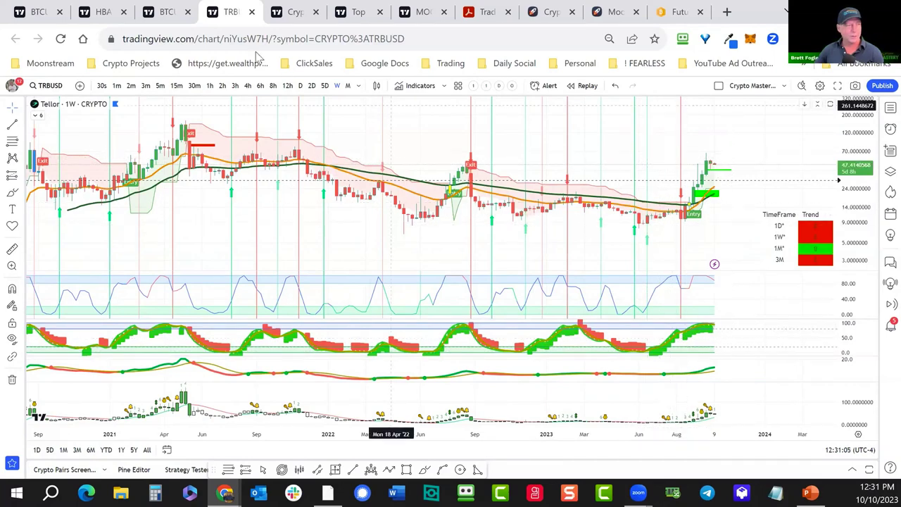
- Close the Tellor tab and pan the Bitcoin chart to show the Golden Pocket area
left_click(251, 12)
left_click(168, 14)
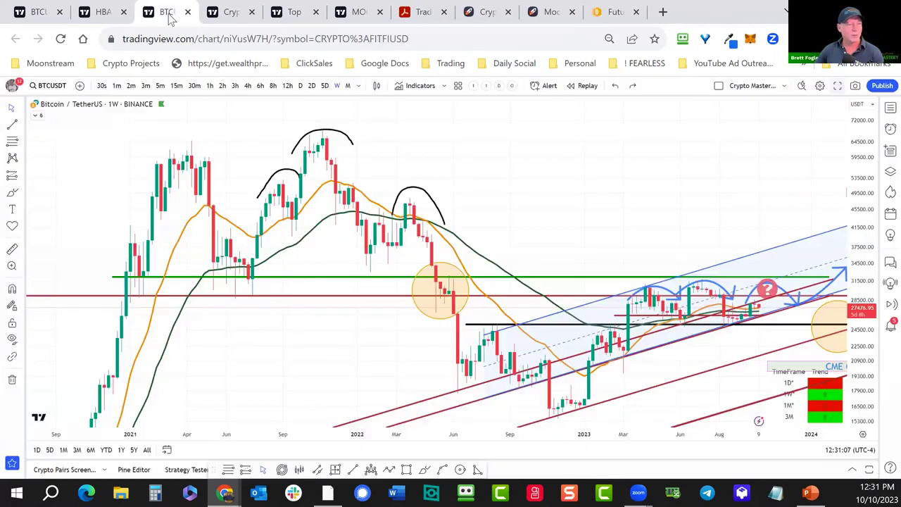
scroll(736, 184, "down", 3)
left_click_drag(614, 176, 394, 172)
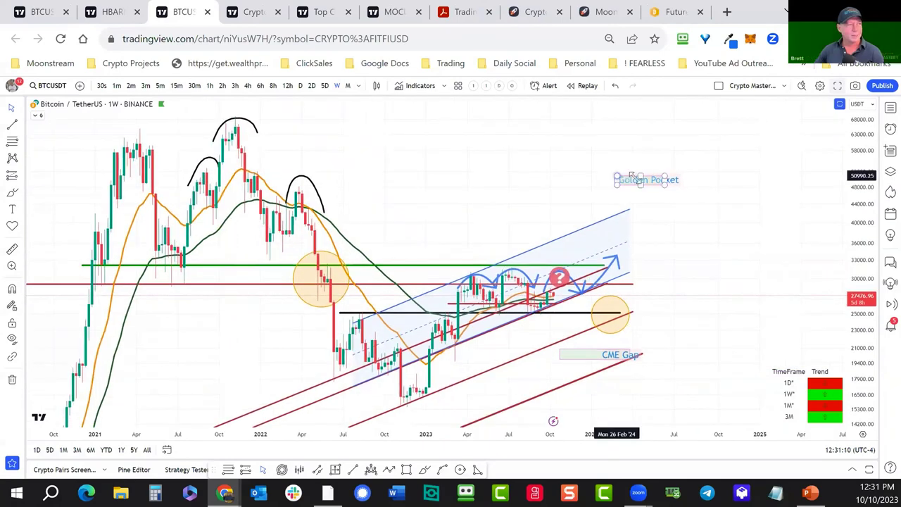
- Switch the chart to ETHUSD from the watchlist and extend the red trendline's right end slightly
left_click(890, 108)
left_click(752, 156)
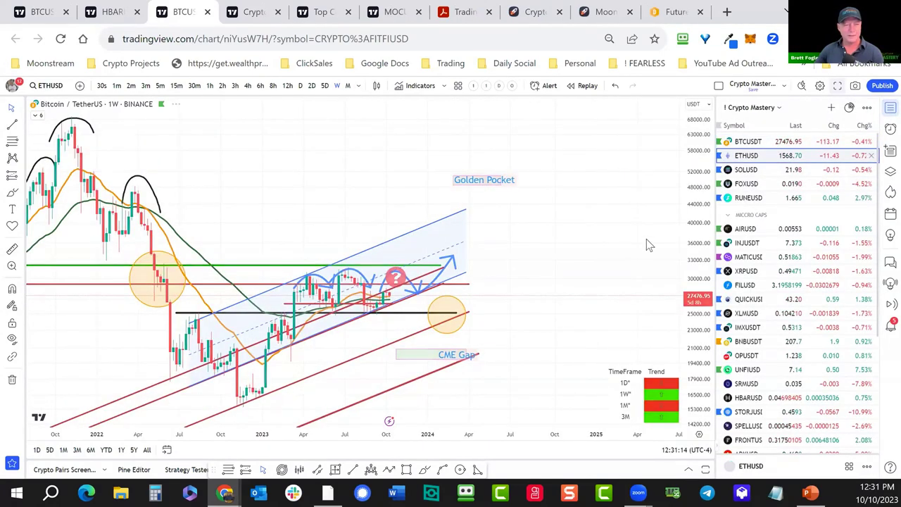
left_click_drag(349, 225, 526, 211)
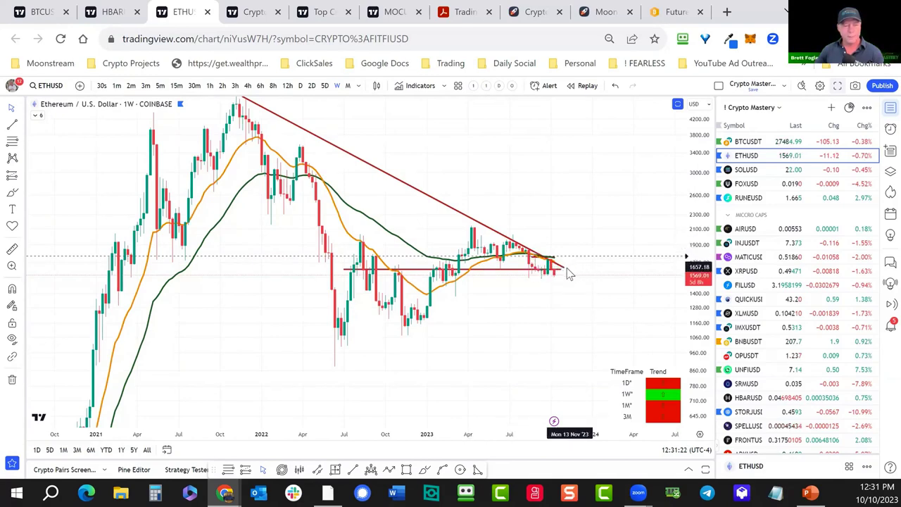
mouse_move(566, 266)
left_mouse_down()
mouse_move(576, 270)
mouse_move(525, 276)
mouse_move(576, 276)
left_mouse_up()
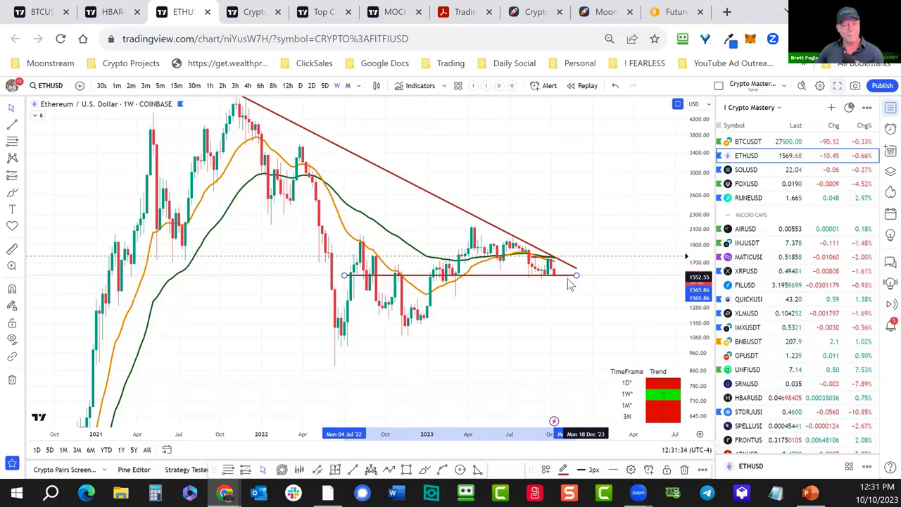
left_click(568, 312)
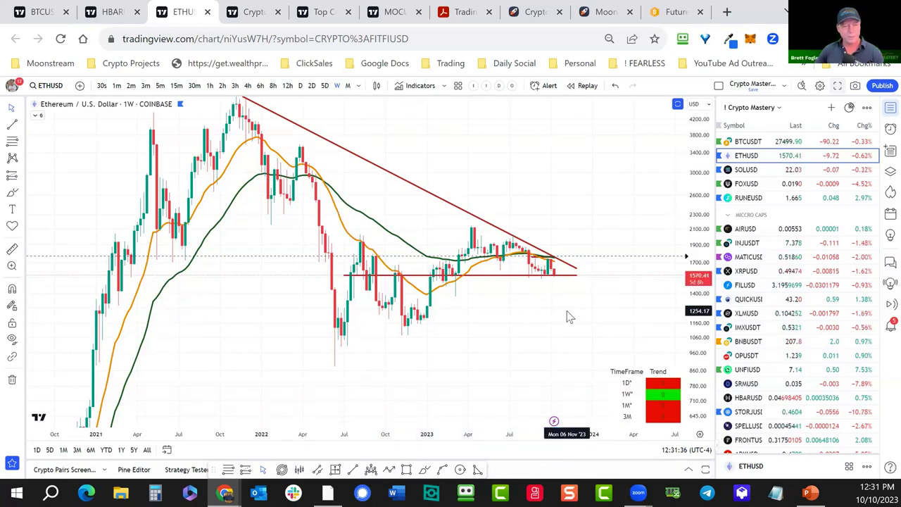
- Restore the indicator panes, unhide ERI PRO, and maximise the TSI pane
double_click(569, 316)
scroll(540, 235, "down", 3)
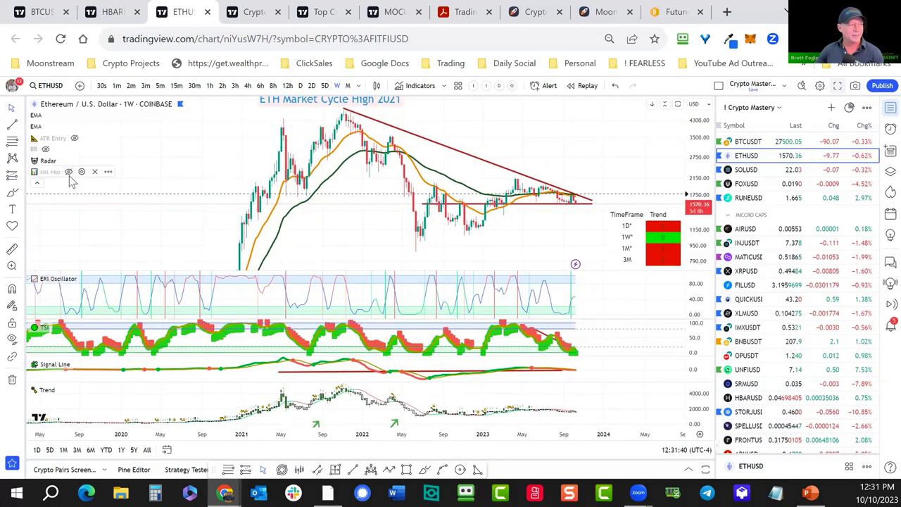
left_click(69, 173)
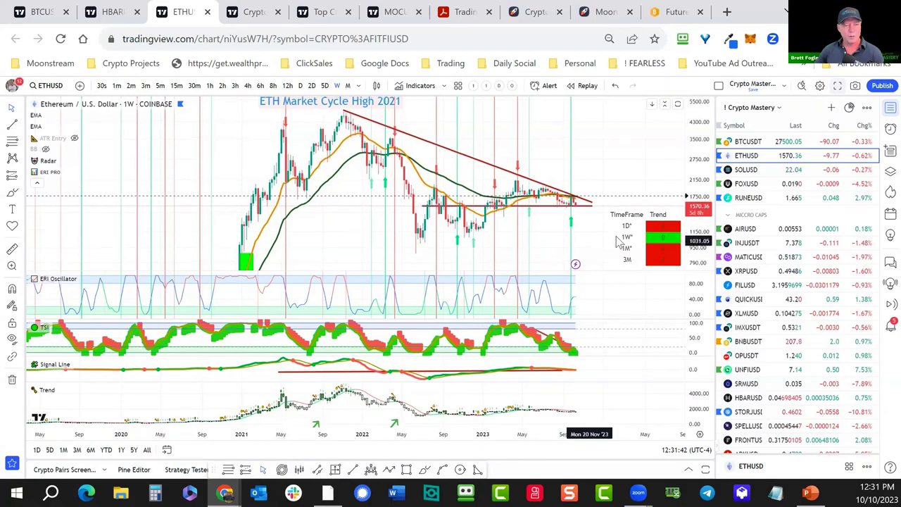
scroll(599, 239, "up", 5)
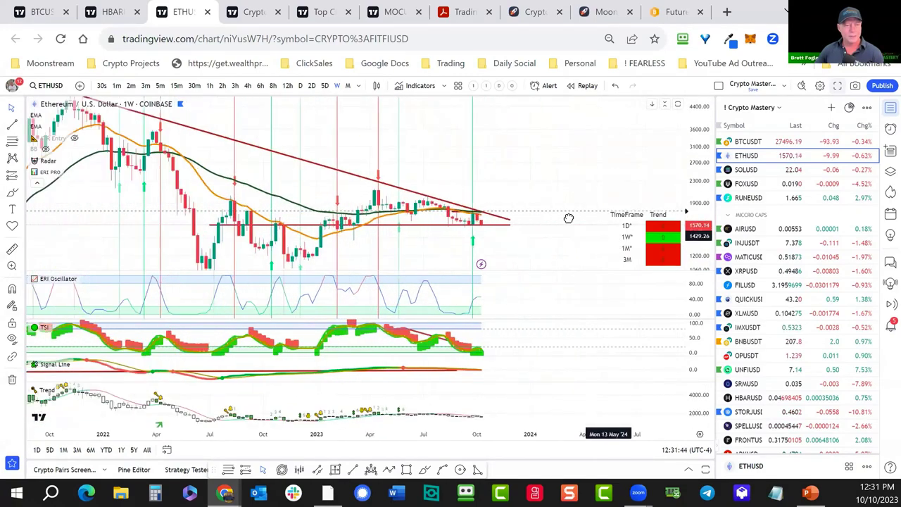
left_click_drag(569, 218, 620, 176)
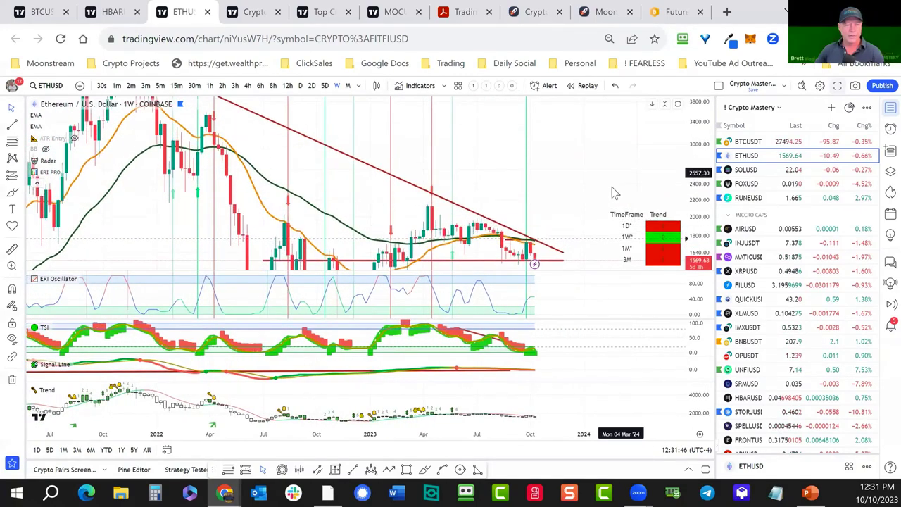
double_click(614, 192)
left_click_drag(585, 264, 530, 359)
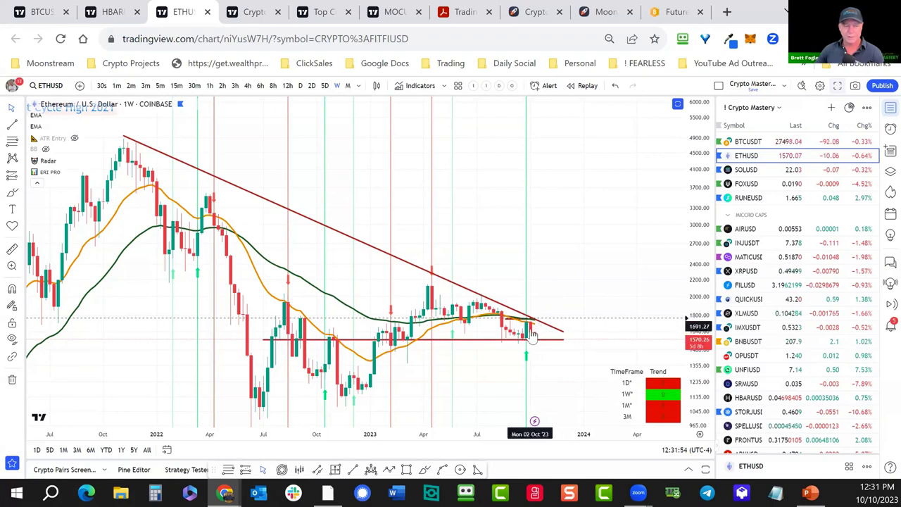
double_click(575, 290)
double_click(549, 345)
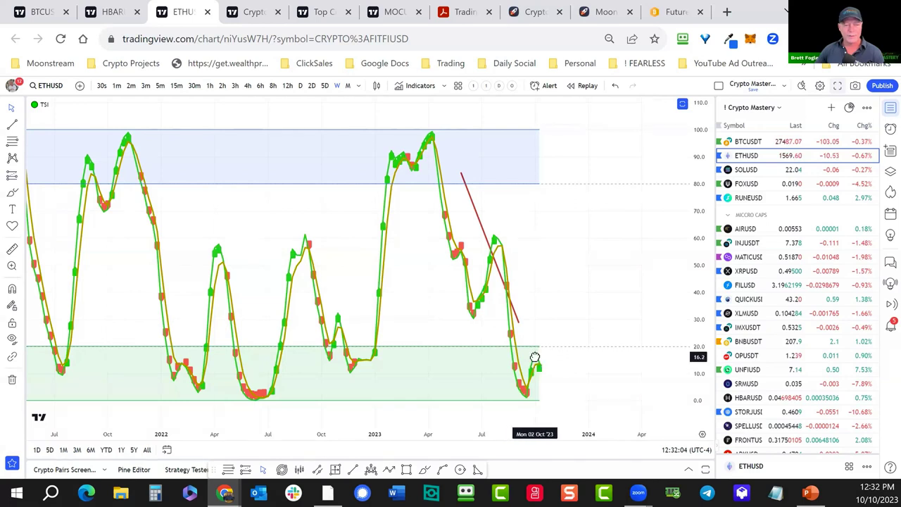
- Create a TSI alert on ETHUSD weekly that triggers on Crossing Up 20.0
left_click(535, 358)
right_click(535, 358)
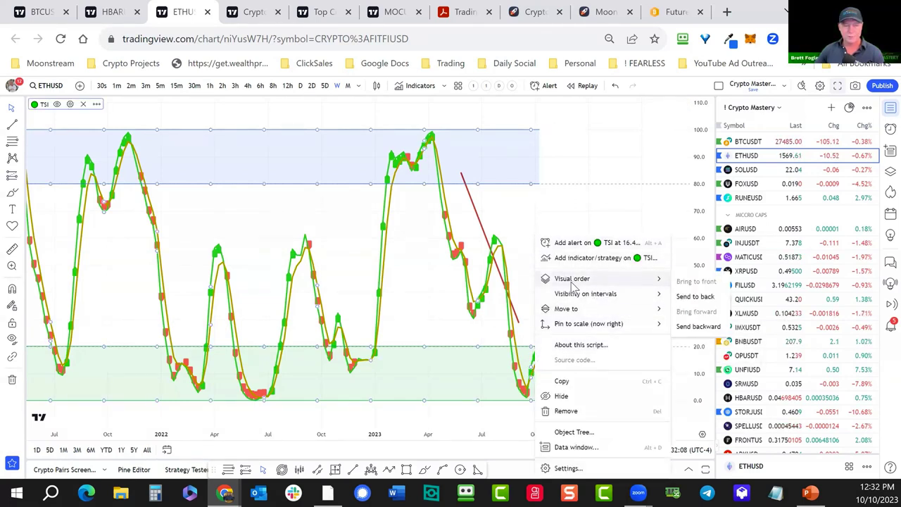
left_click(575, 244)
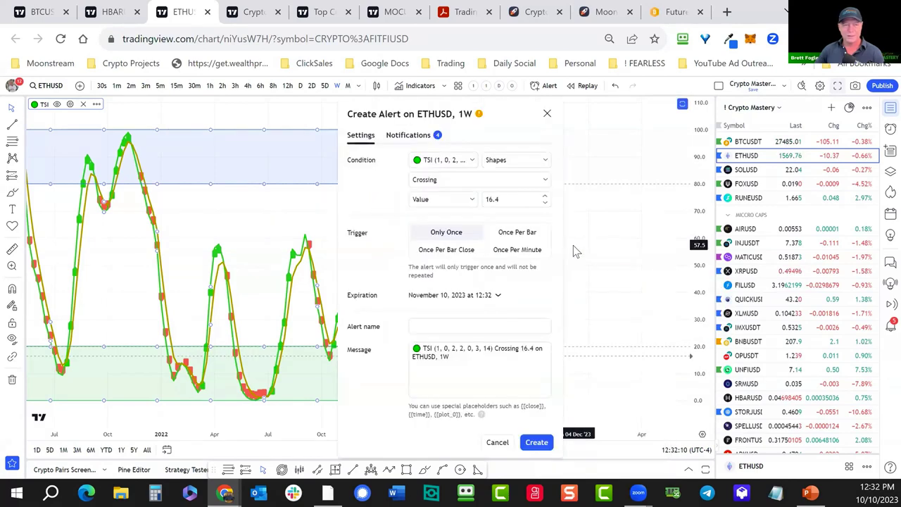
left_click(472, 180)
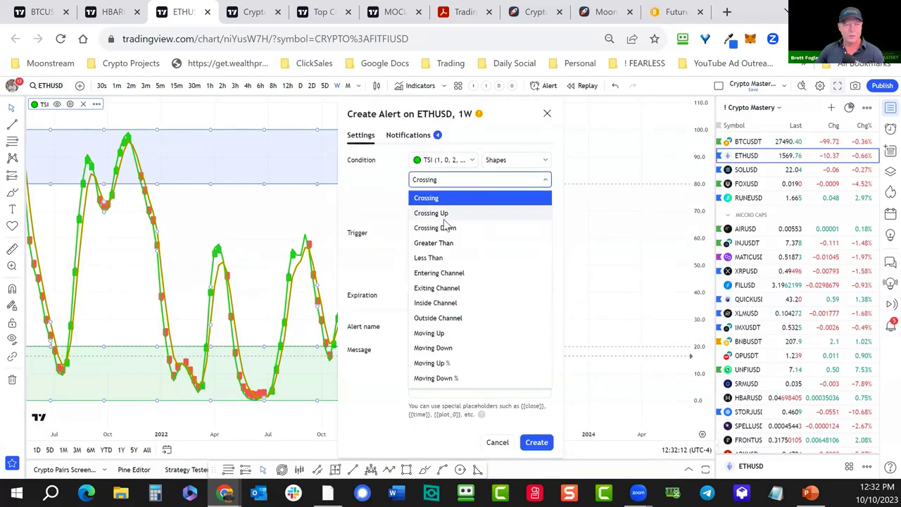
left_click(416, 212)
double_click(505, 199)
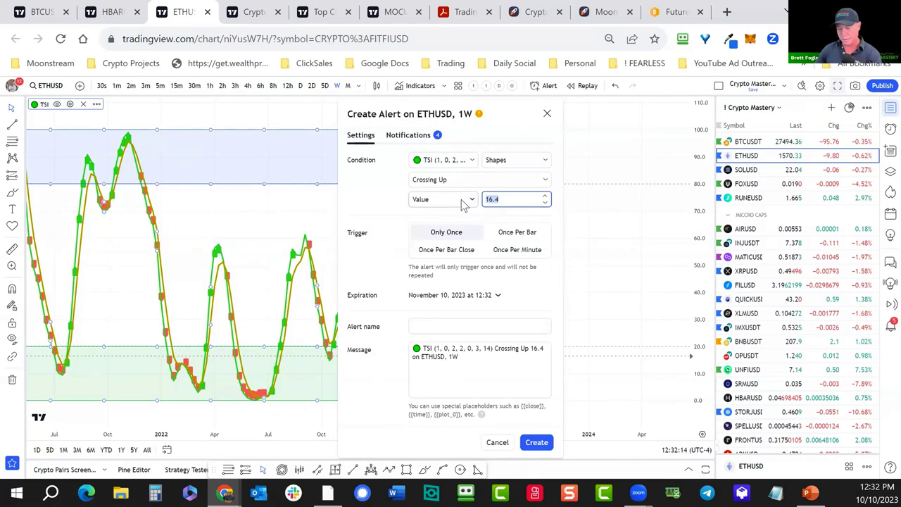
left_click(537, 442)
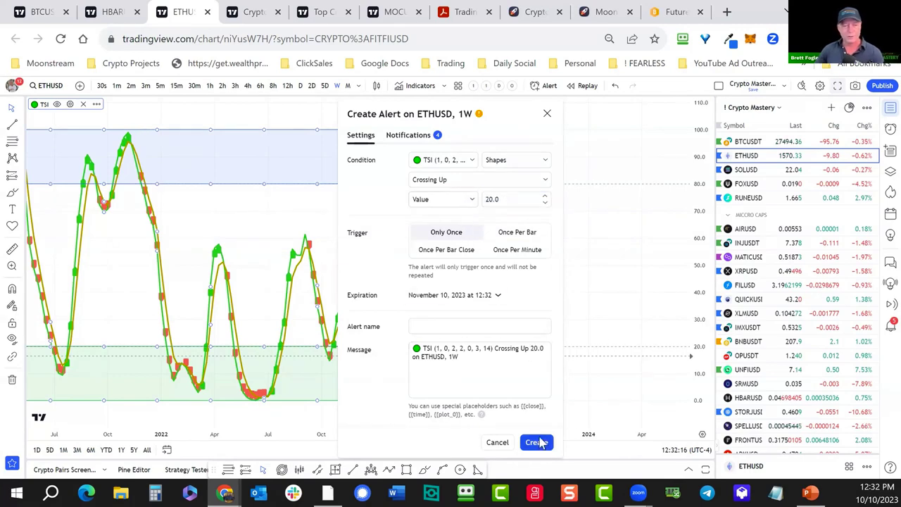
- Edit the TSI alert, deleting the indicator parameters so the message reads 'BUY Breakout ??', and save
double_click(602, 289)
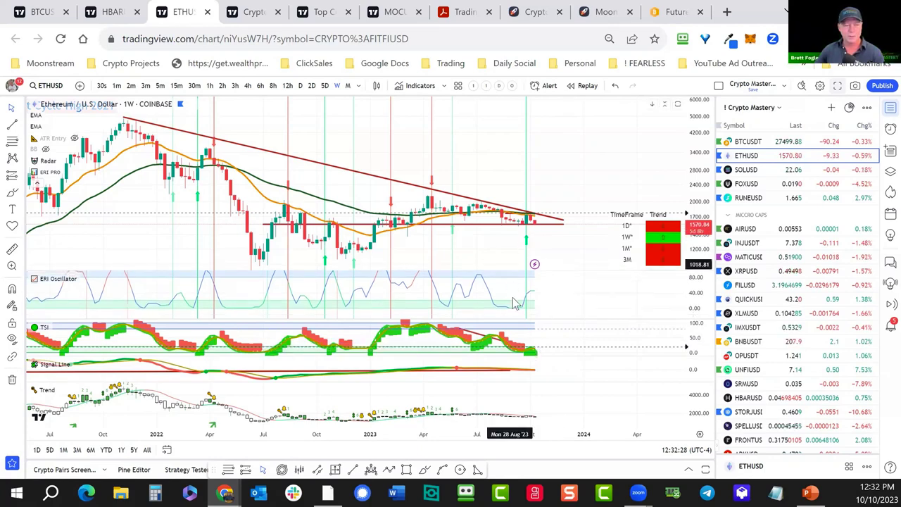
left_click_drag(514, 310, 578, 269)
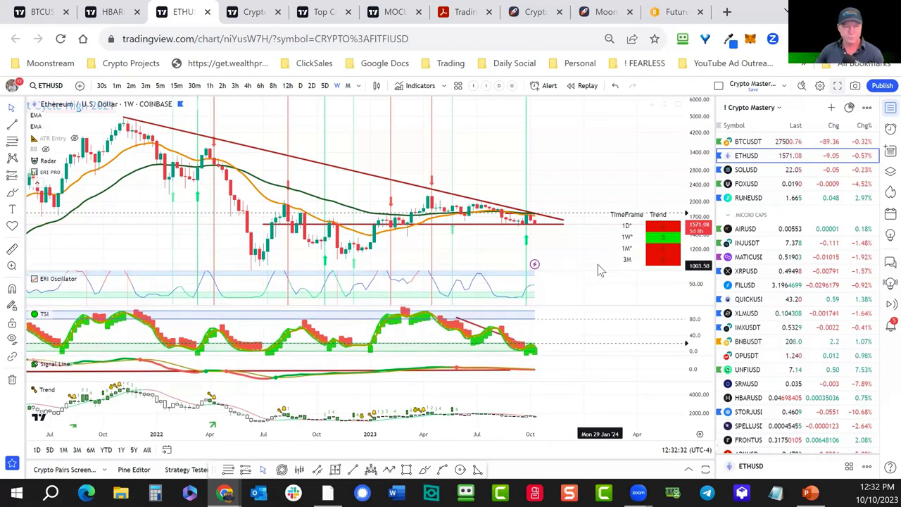
double_click(521, 344)
left_click(508, 441)
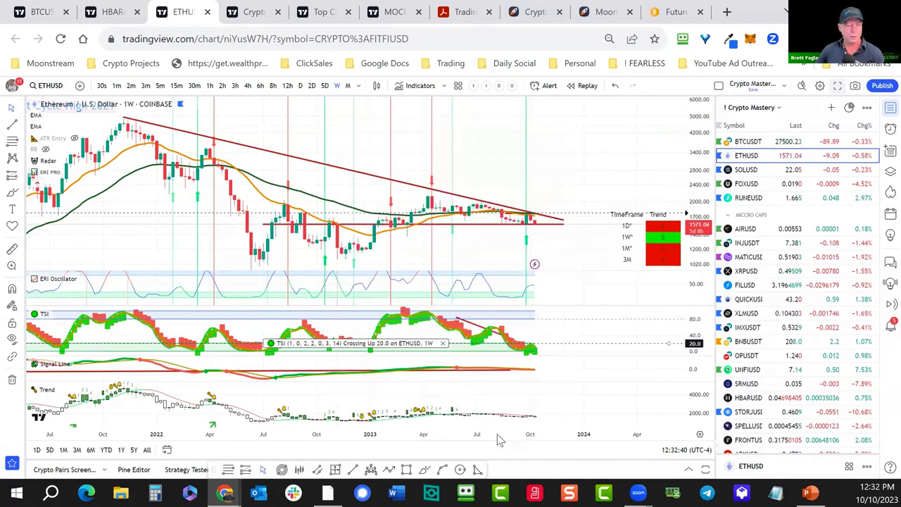
double_click(423, 343)
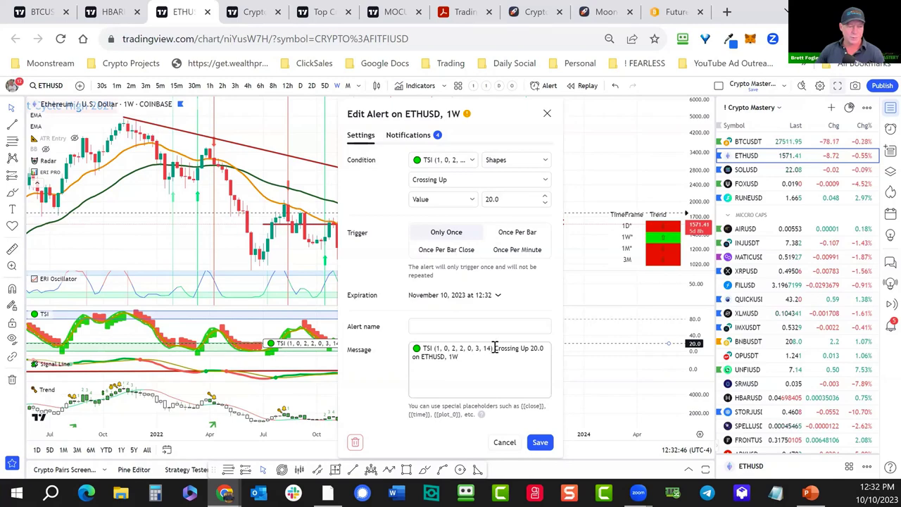
left_click_drag(495, 348, 443, 348)
key("BackSpace")
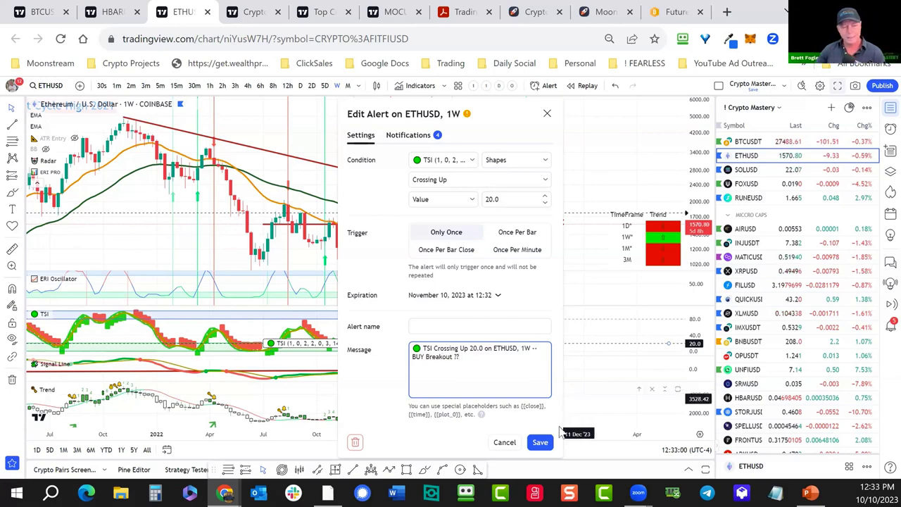
left_click(540, 443)
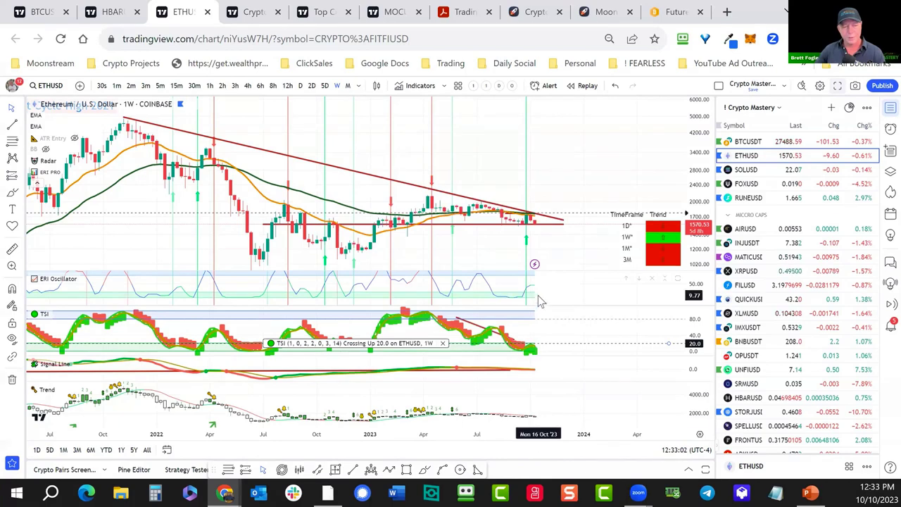
- Maximise the price pane and draw a black rising trendline from the late-2022 low
mouse_move(707, 206)
left_mouse_down()
mouse_move(706, 196)
mouse_move(706, 218)
left_mouse_up()
left_click_drag(603, 188, 603, 161)
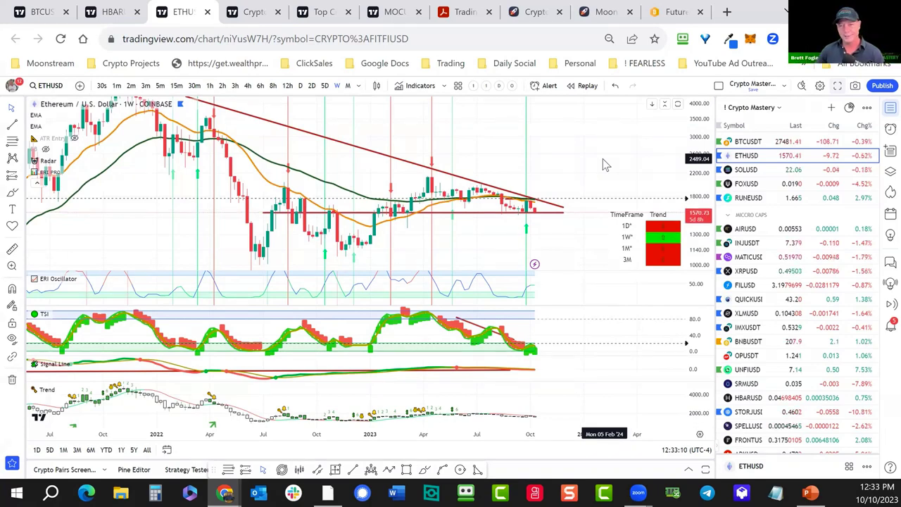
left_click_drag(700, 224, 699, 236)
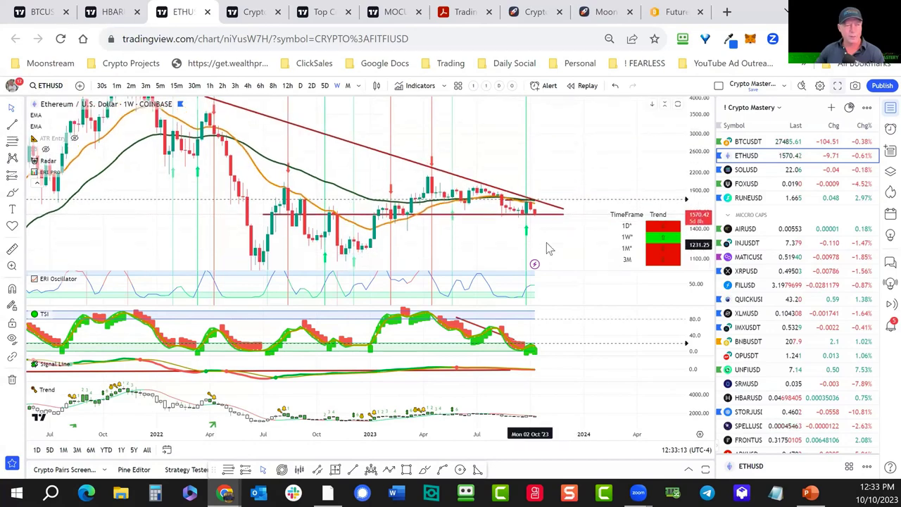
double_click(623, 195)
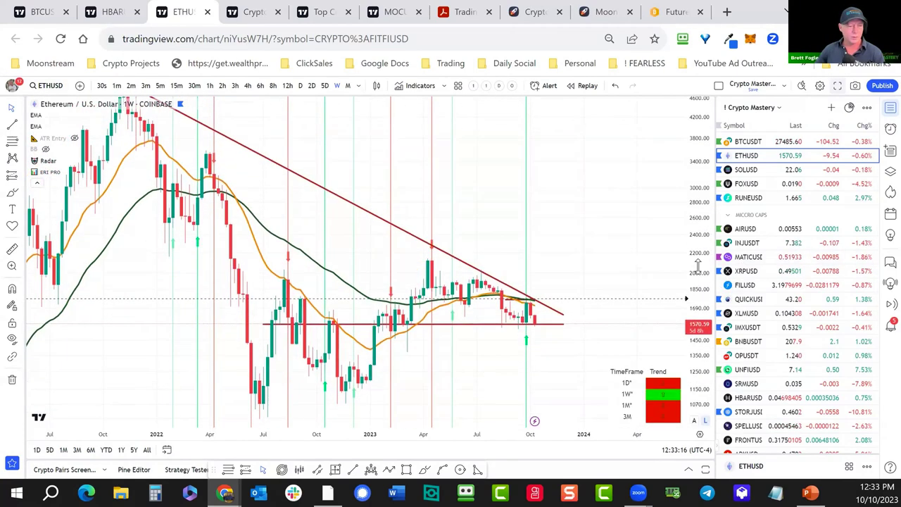
left_click_drag(629, 275, 586, 277)
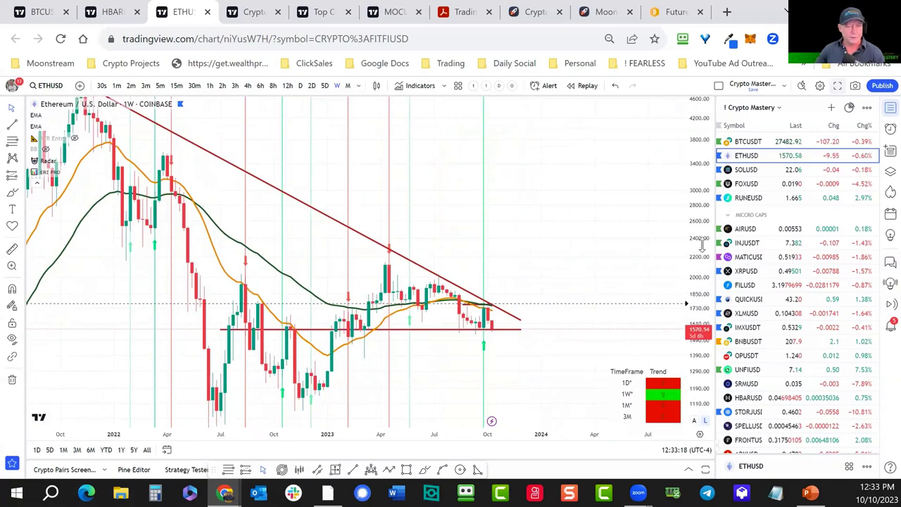
left_click_drag(701, 243, 701, 252)
left_click_drag(606, 189, 600, 127)
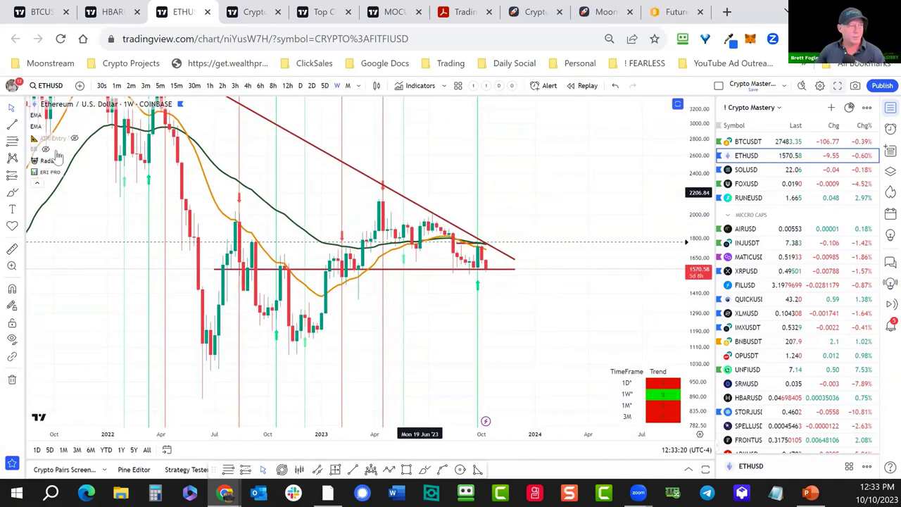
mouse_move(284, 362)
left_mouse_down()
mouse_move(397, 298)
mouse_move(516, 272)
left_mouse_up()
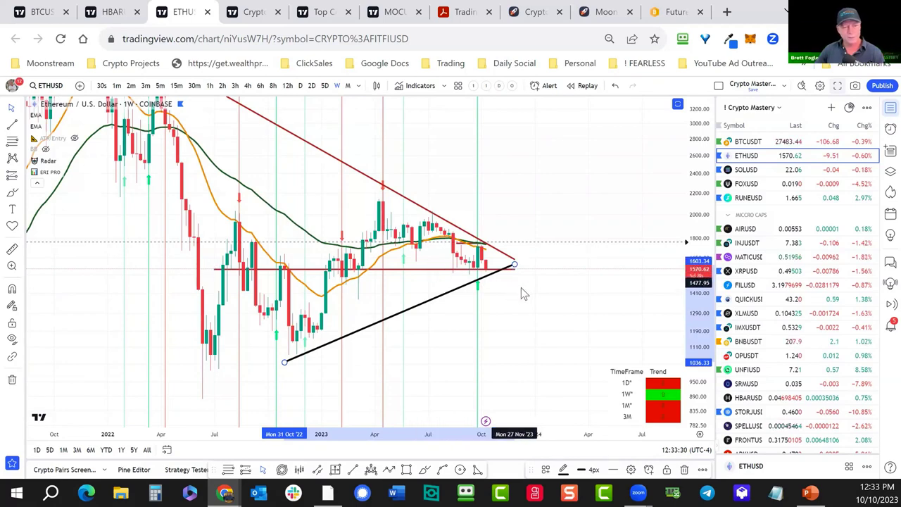
- Toggle the ATR Entry indicator on and off again, then collapse the indicator legend
scroll(551, 305, "up", 3)
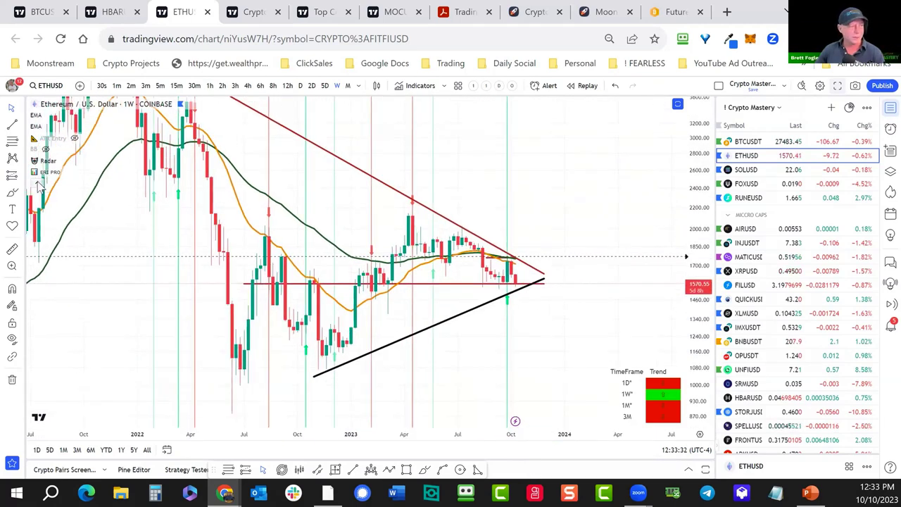
mouse_move(62, 170)
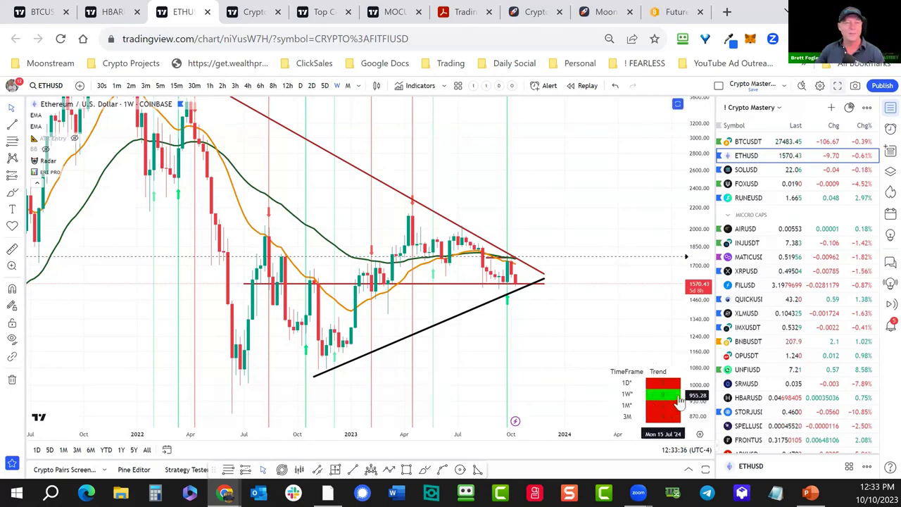
left_click_drag(606, 209, 613, 221)
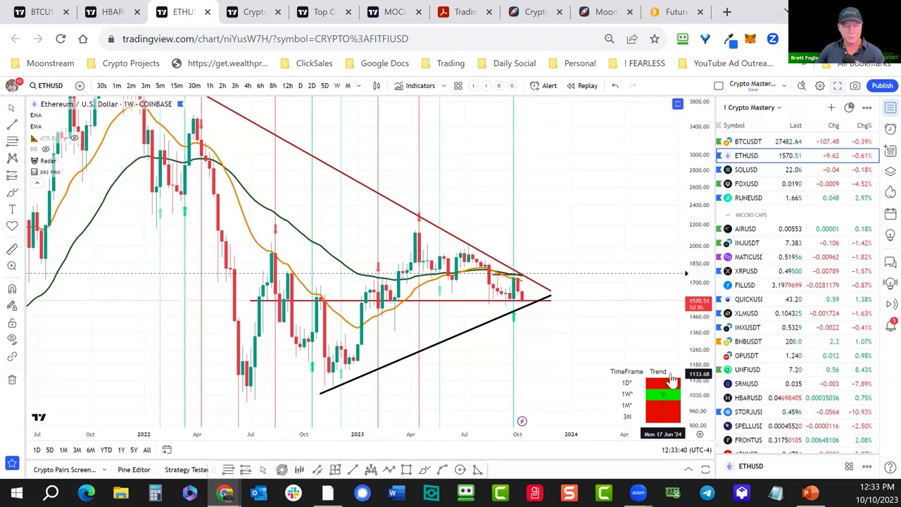
left_click(75, 139)
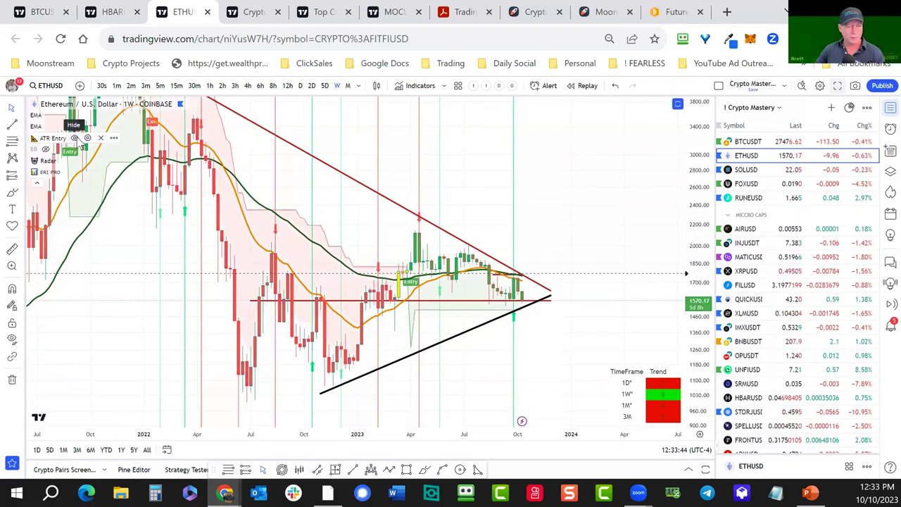
left_click(75, 139)
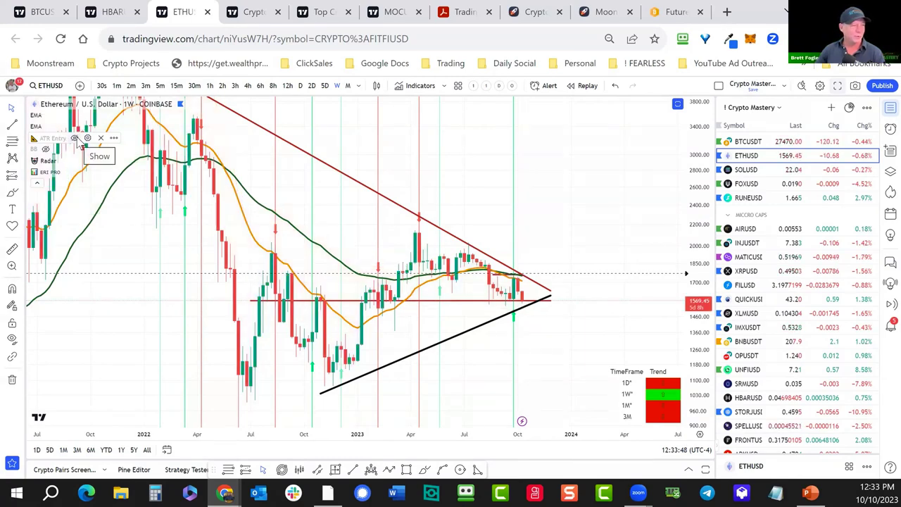
left_click(36, 183)
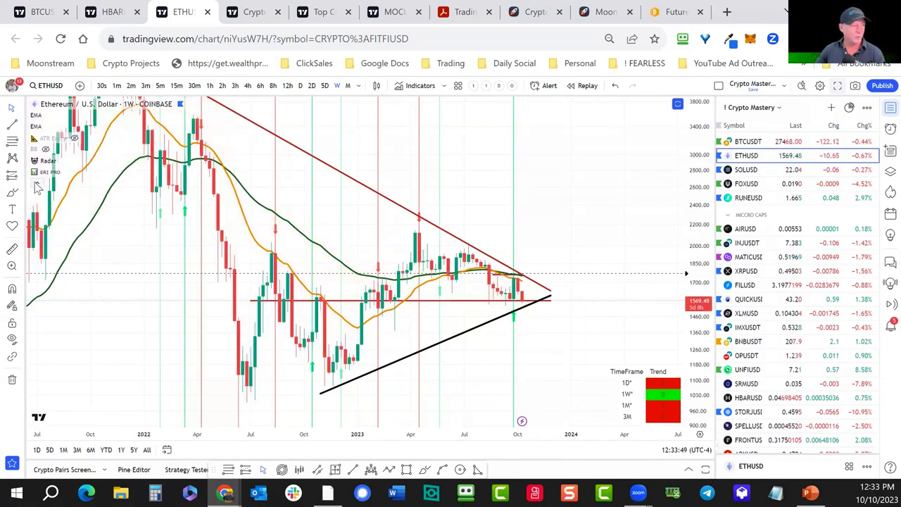
left_click(301, 86)
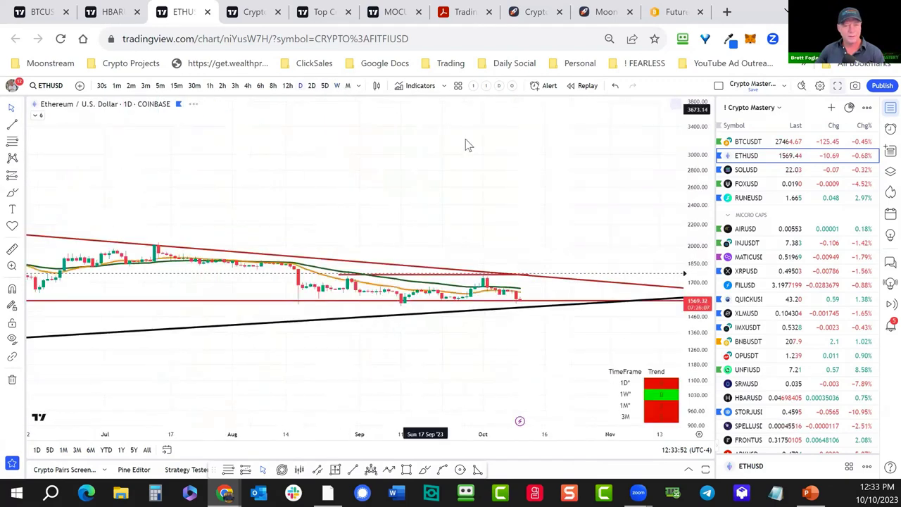
scroll(527, 216, "up", 4)
scroll(524, 211, "down", 4)
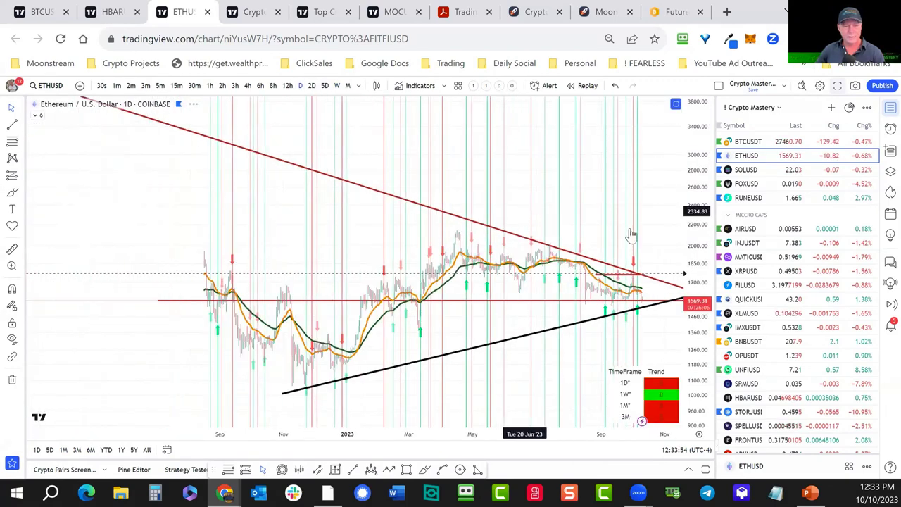
left_click_drag(692, 299, 705, 292)
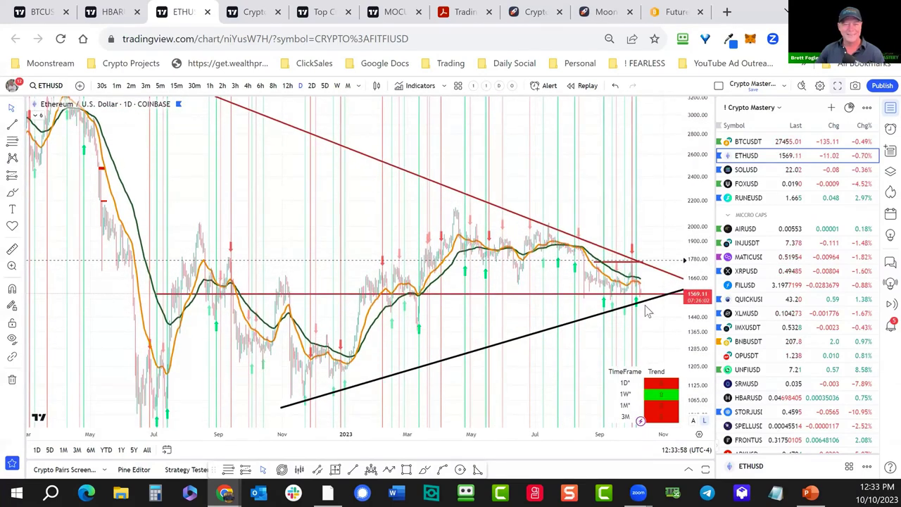
scroll(641, 314, "up", 4)
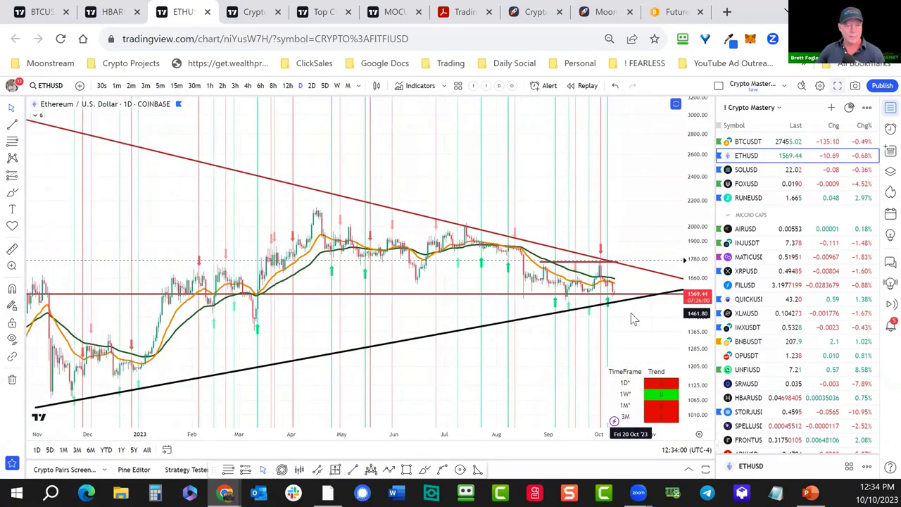
scroll(631, 313, "up", 2)
left_click_drag(704, 325, 696, 258)
left_click_drag(632, 235, 615, 181)
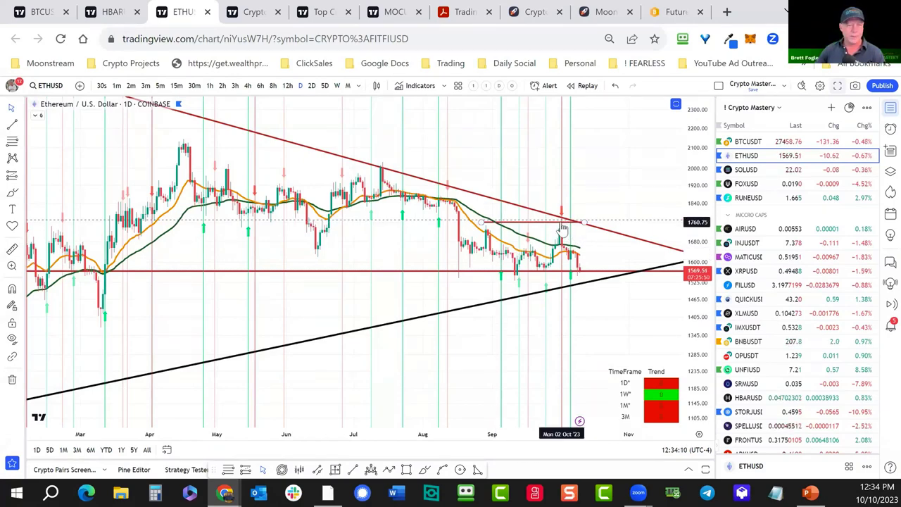
left_click(648, 328)
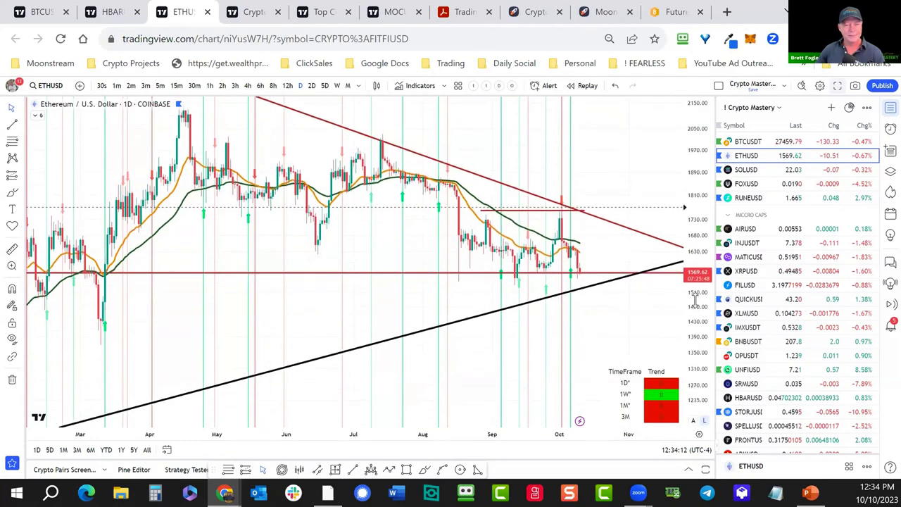
left_click_drag(640, 313, 615, 360)
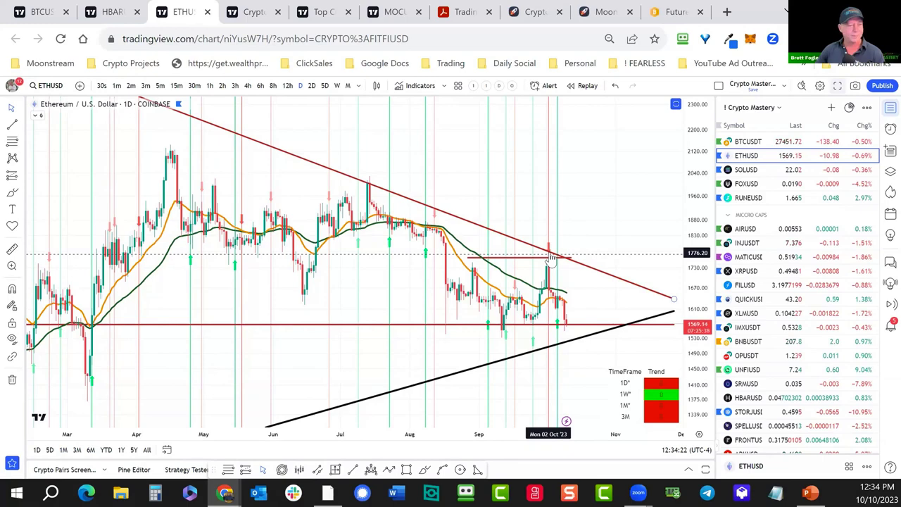
scroll(553, 259, "up", 2)
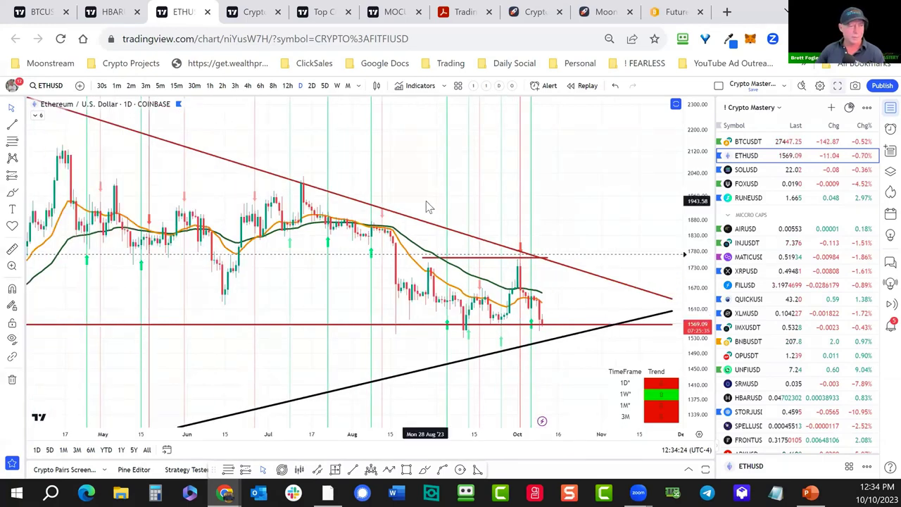
left_click(336, 86)
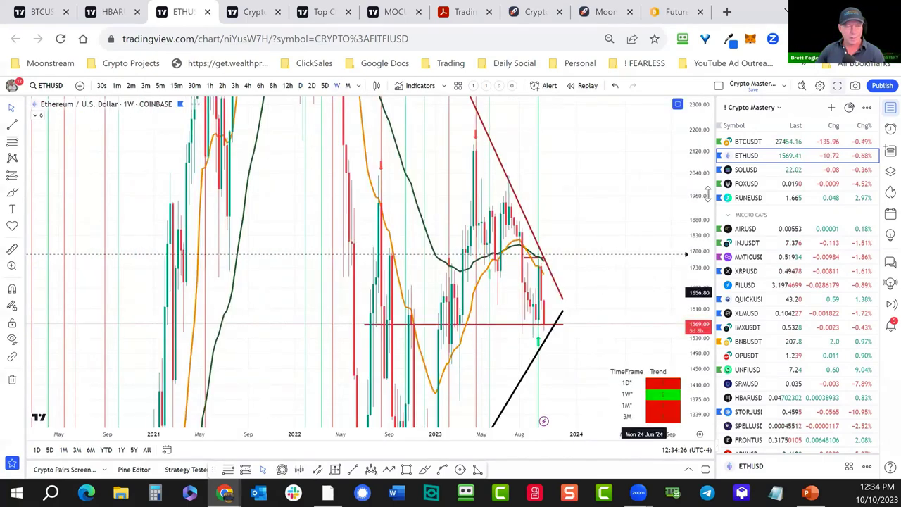
- Compress the ETHUSD price scale and pan to frame the 2021 cycle high
left_click_drag(708, 196, 559, 316)
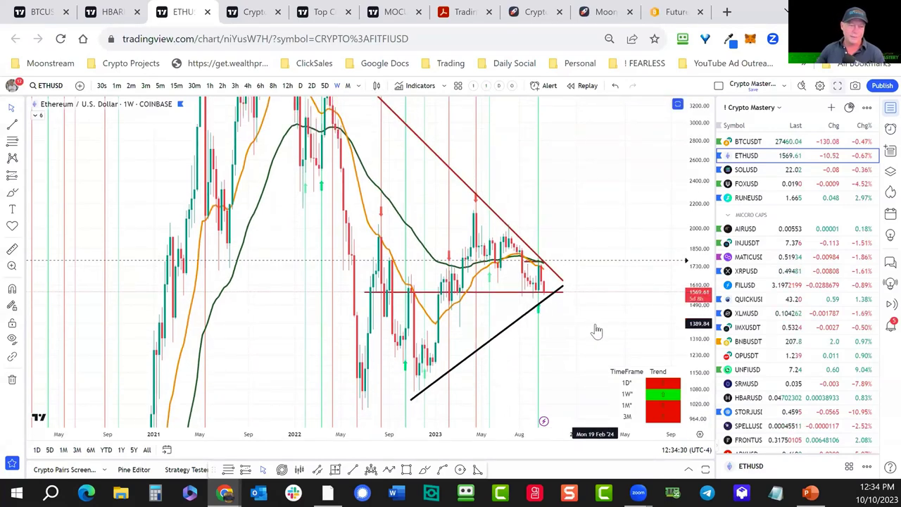
left_click_drag(688, 275, 689, 312)
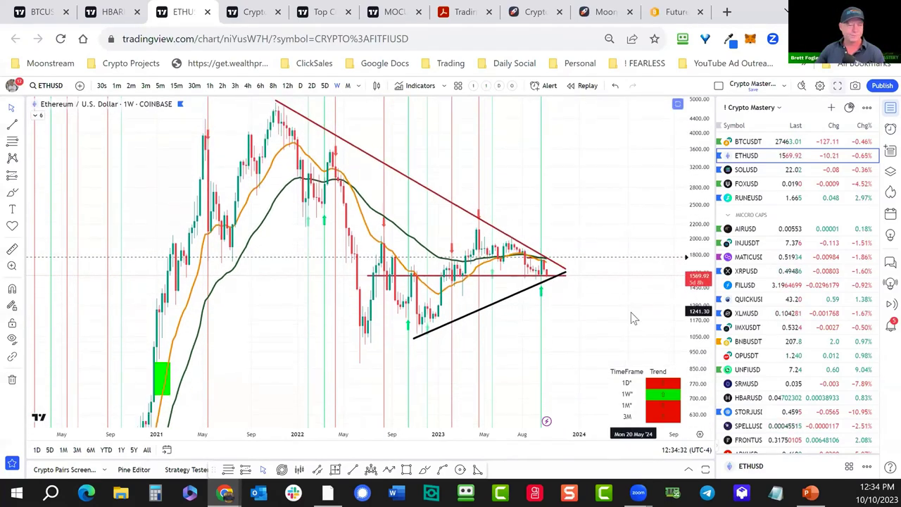
left_click_drag(706, 198, 698, 252)
left_click_drag(492, 296, 448, 295)
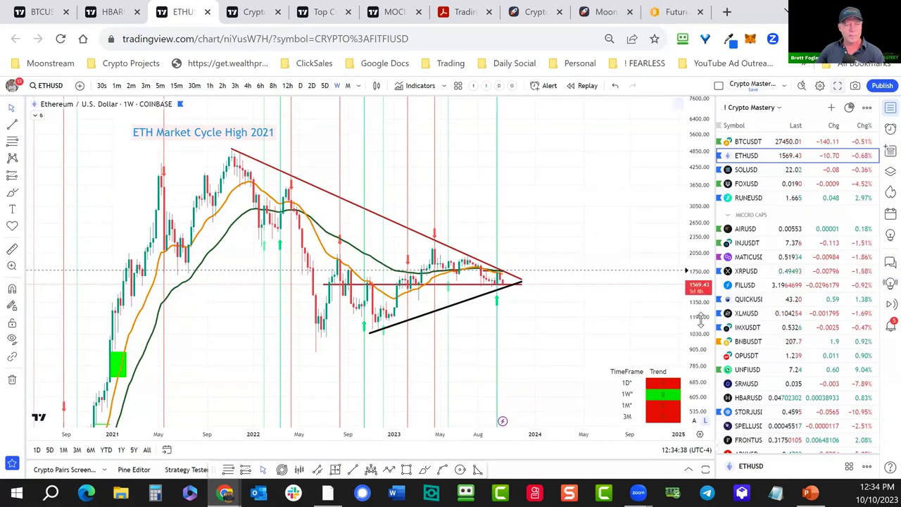
scroll(598, 336, "up", 3)
scroll(598, 313, "up", 2)
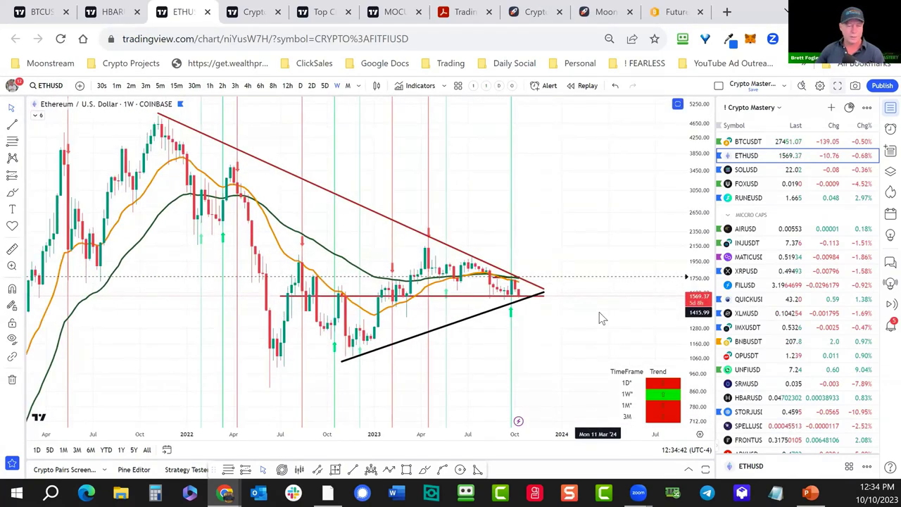
left_click_drag(645, 342, 636, 318)
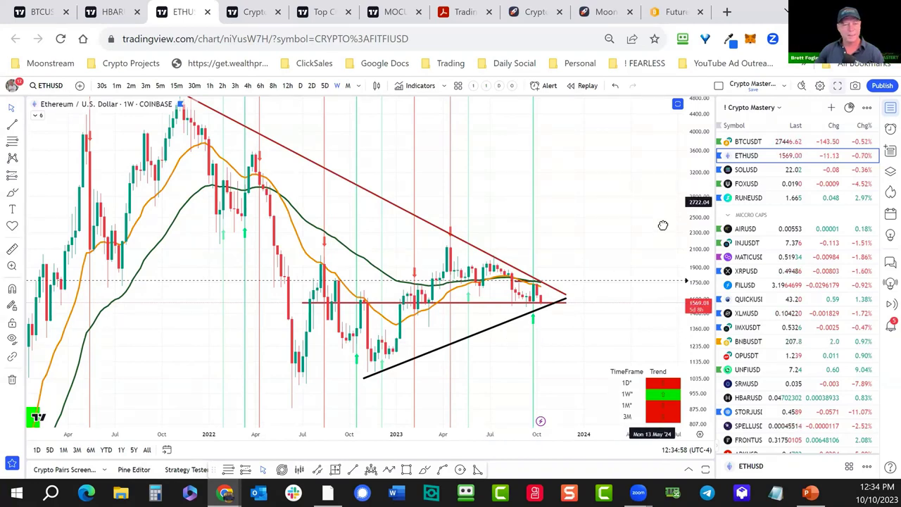
- Fine-tune the triangle framing, then switch the chart to SOLUSD from the watchlist
scroll(660, 217, "up", 1)
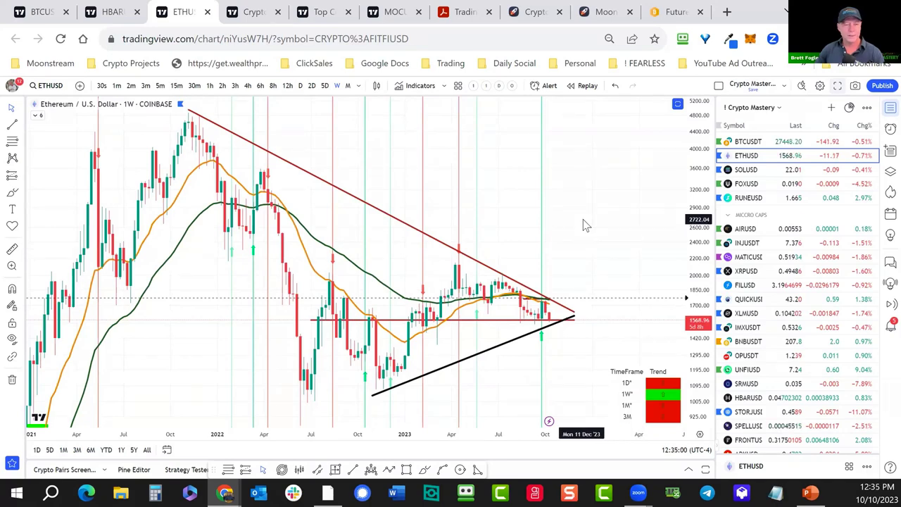
mouse_move(710, 185)
left_mouse_down()
mouse_move(704, 211)
mouse_move(708, 183)
left_mouse_up()
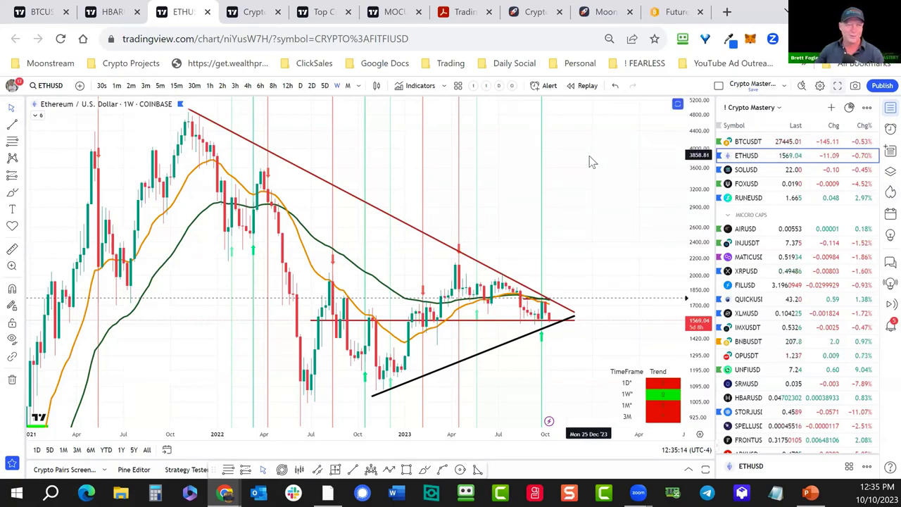
left_click_drag(590, 161, 603, 152)
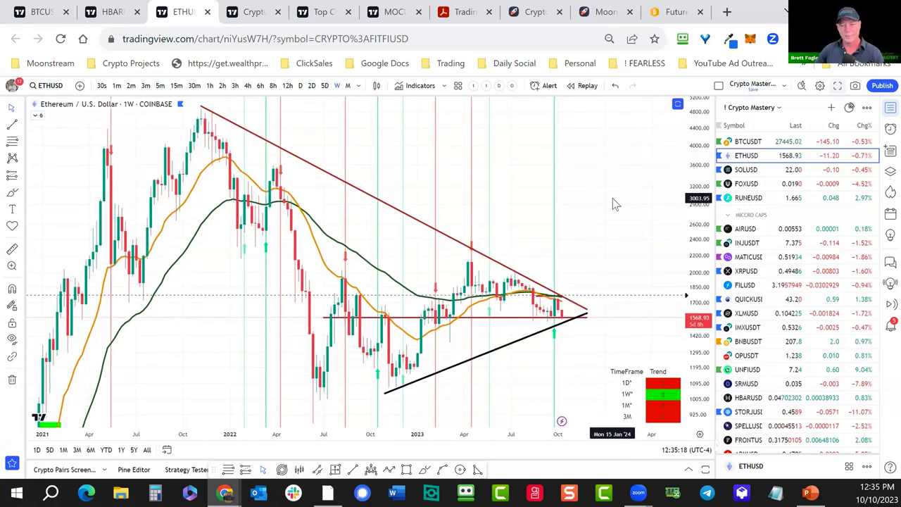
left_click(746, 171)
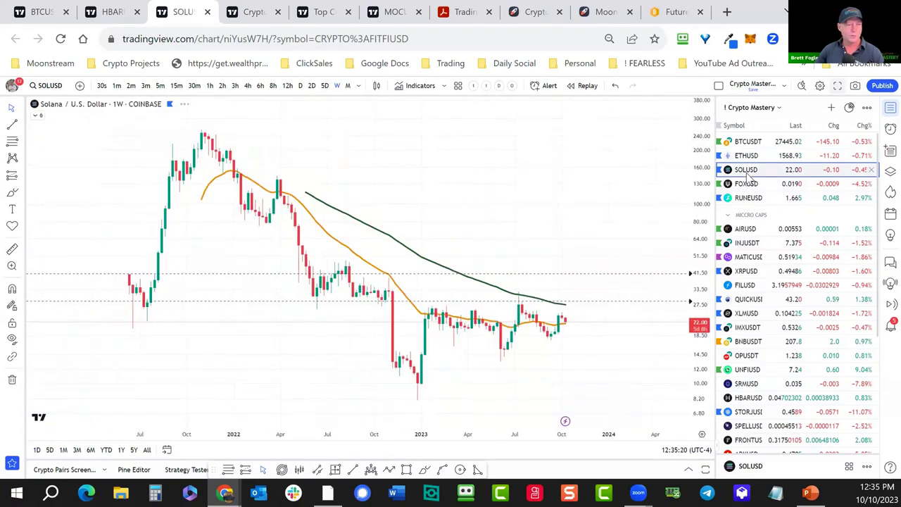
- Pan the Solana chart and briefly maximise an indicator pane and the price pane, restoring each
scroll(669, 208, "up", 4)
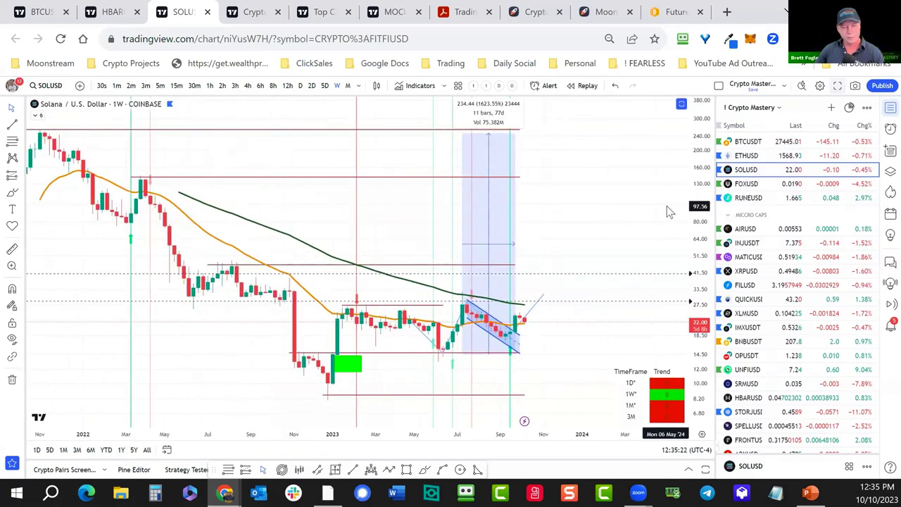
left_click_drag(613, 205, 629, 188)
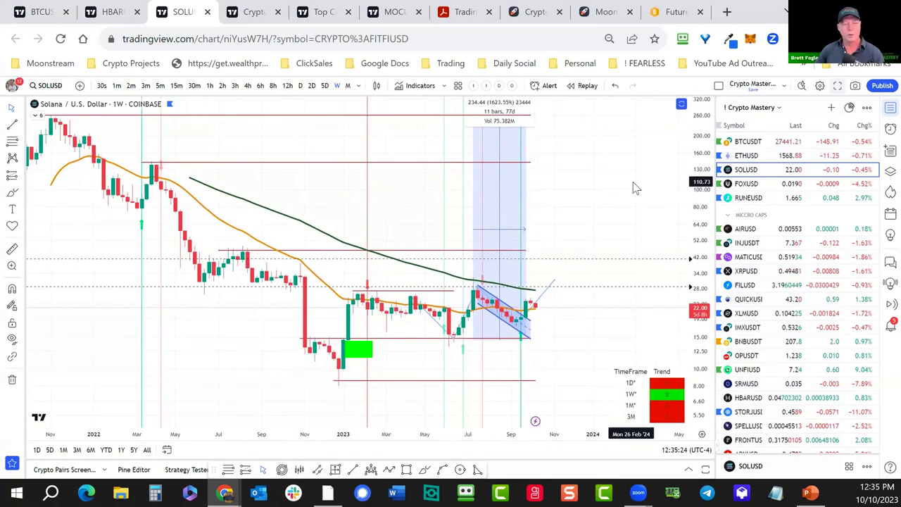
scroll(583, 225, "up", 2)
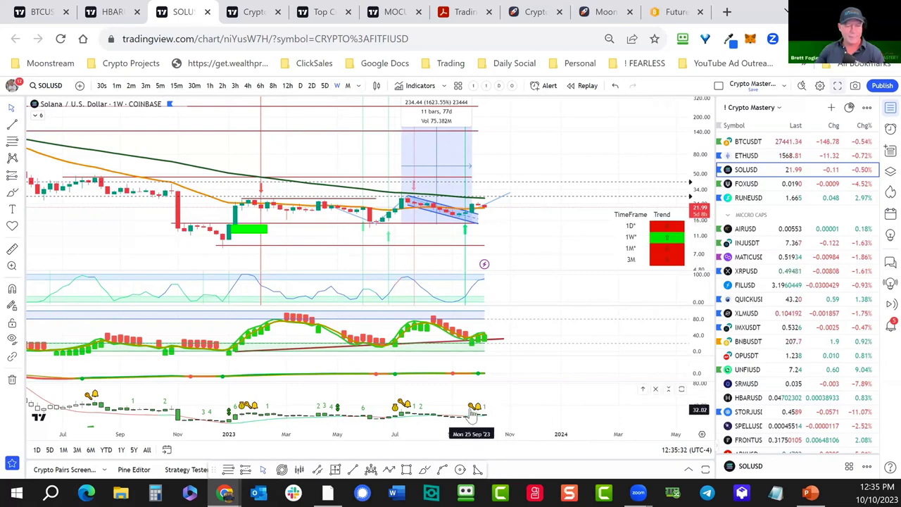
double_click(492, 366)
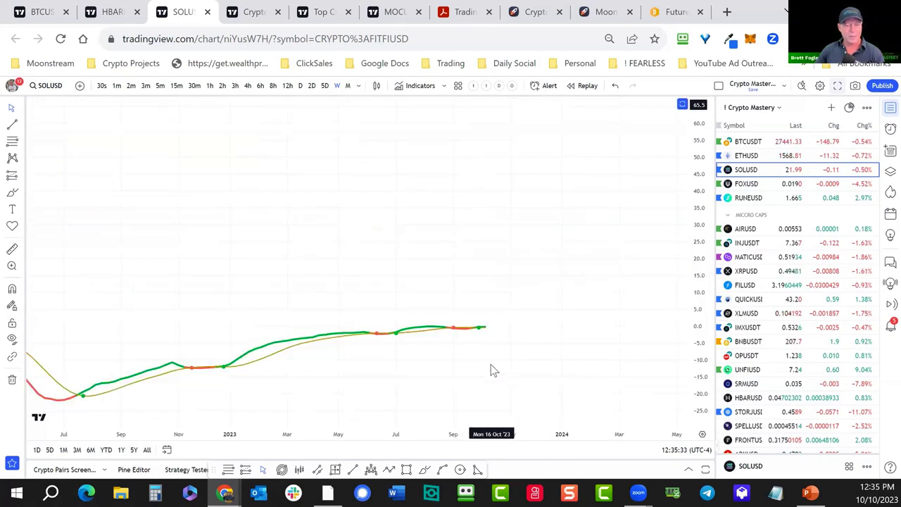
double_click(479, 271)
scroll(582, 212, "down", 2)
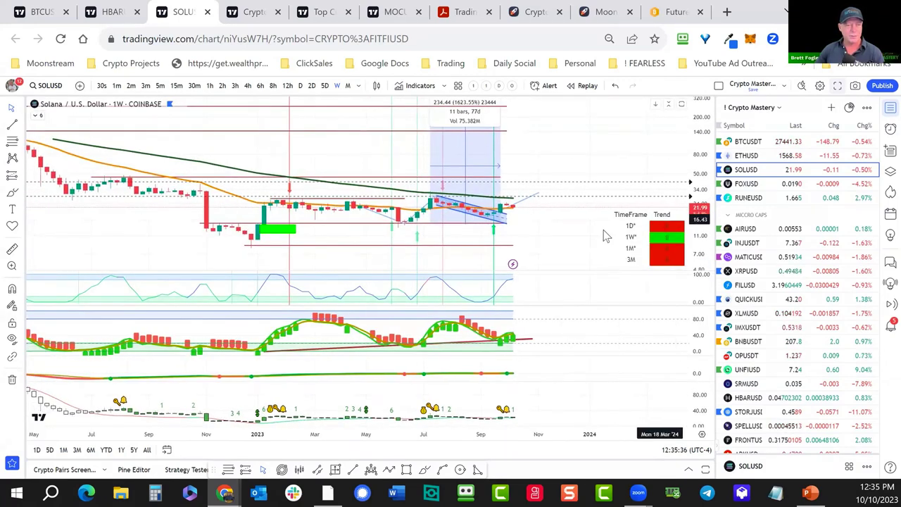
scroll(595, 238, "down", 2)
double_click(596, 237)
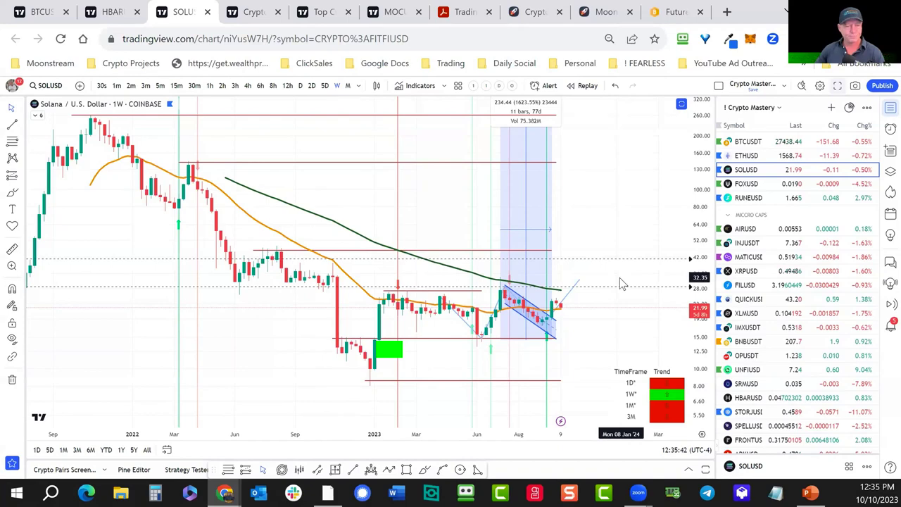
double_click(596, 315)
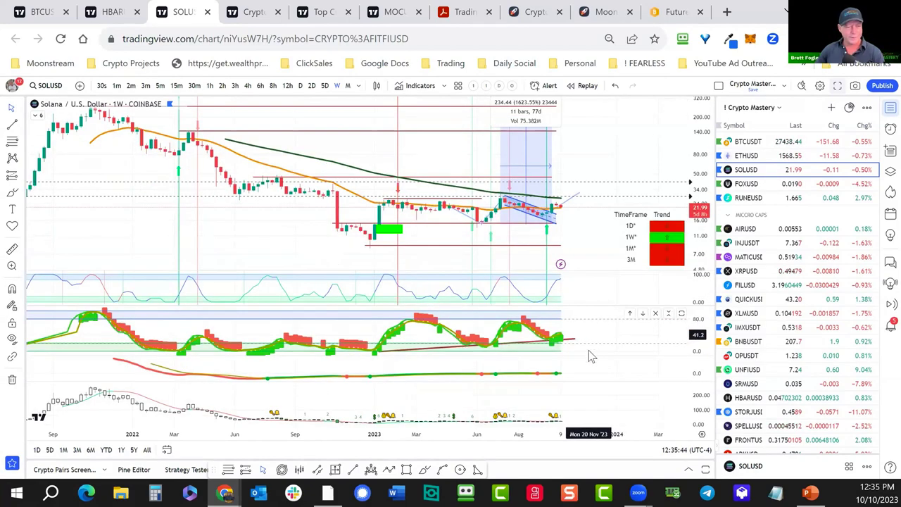
- Preview the banded oscillator and lower indicator panes full-size, then maximise the bottom trend pane
double_click(576, 338)
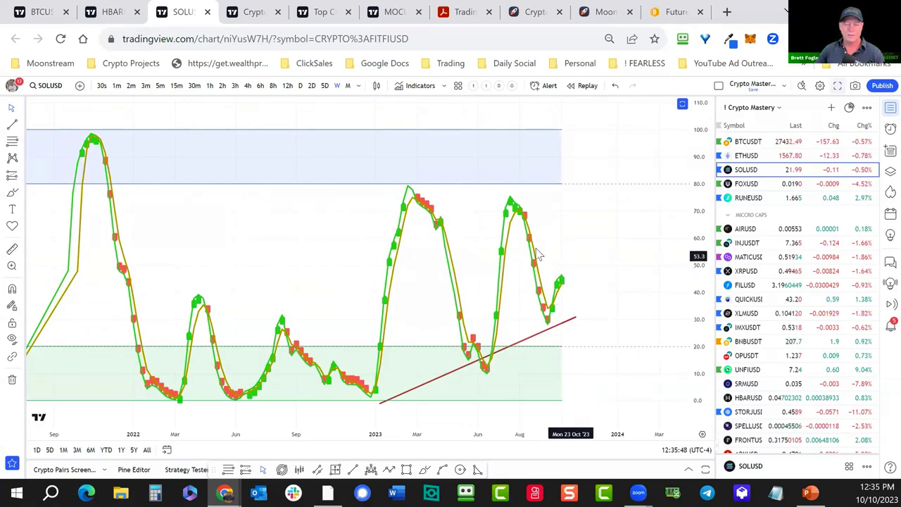
double_click(633, 278)
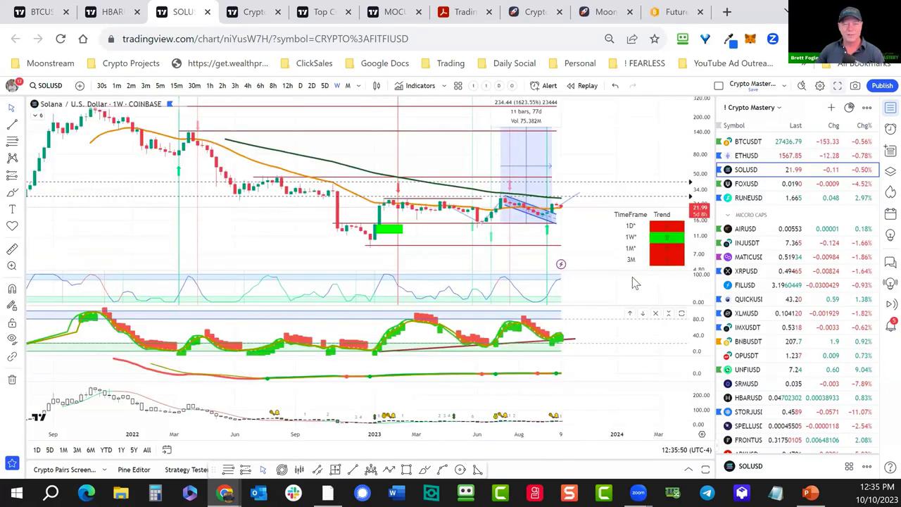
double_click(577, 368)
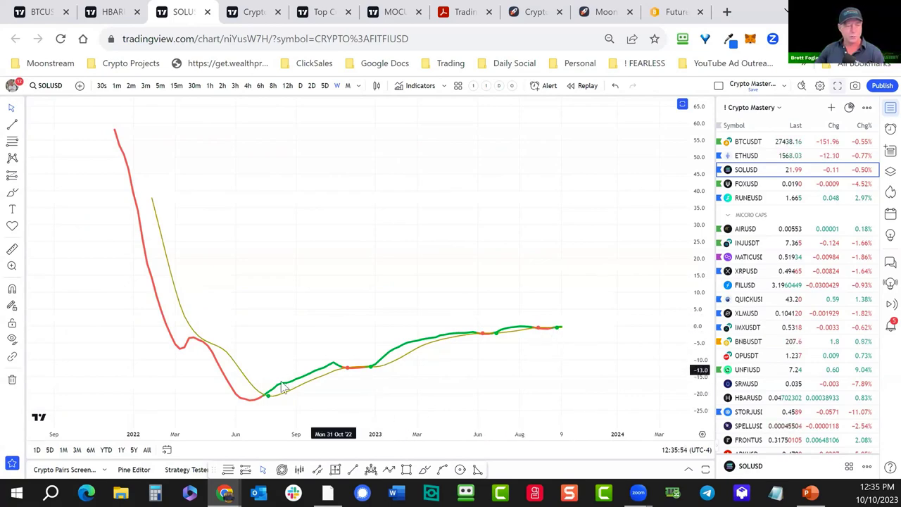
double_click(608, 300)
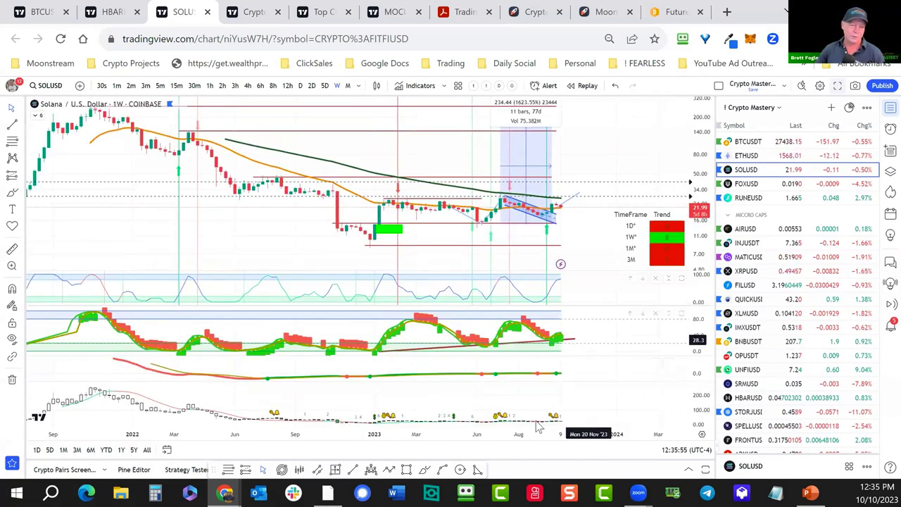
double_click(573, 411)
scroll(589, 342, "up", 5)
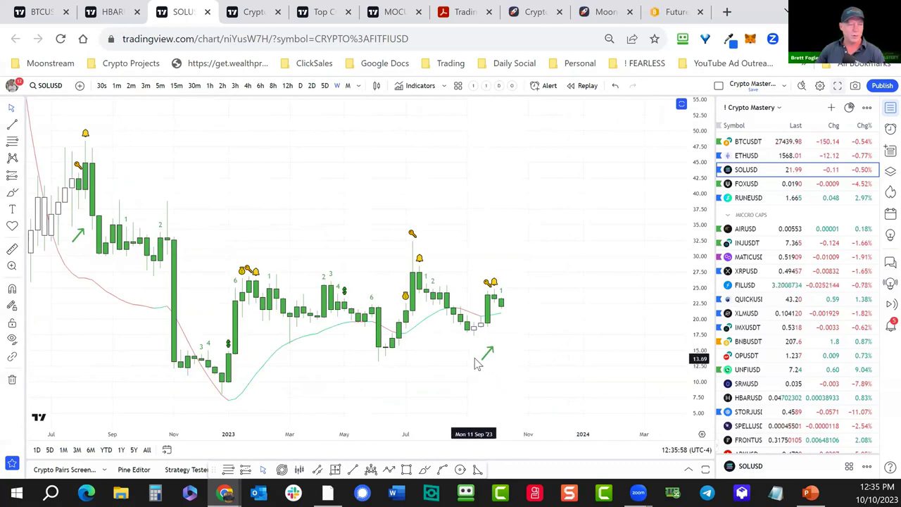
scroll(584, 335, "down", 3)
scroll(445, 374, "up", 3)
- Draw a rising black trend line from the December 2022 low under the trend pane lows, then restore all panes
mouse_move(444, 375)
left_mouse_down()
mouse_move(424, 364)
mouse_move(465, 366)
mouse_move(437, 361)
left_mouse_up()
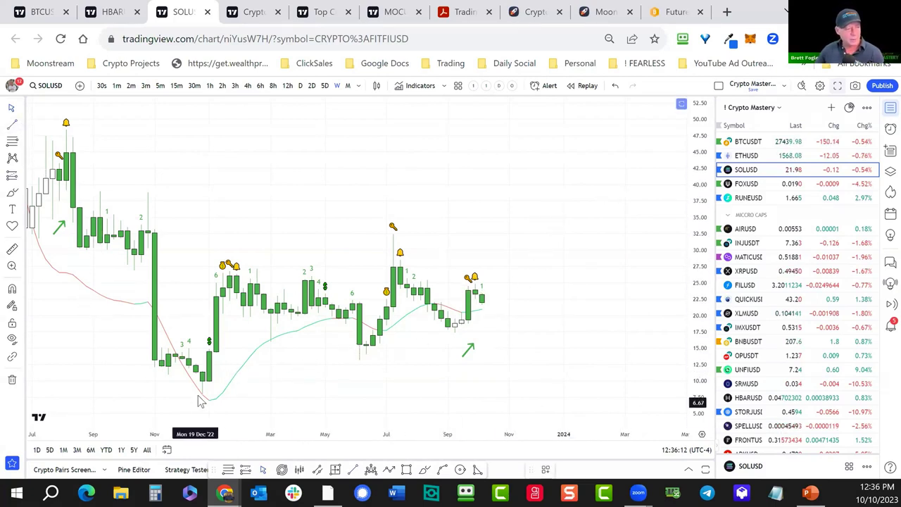
mouse_move(189, 401)
left_mouse_down()
mouse_move(244, 378)
mouse_move(564, 300)
left_mouse_up()
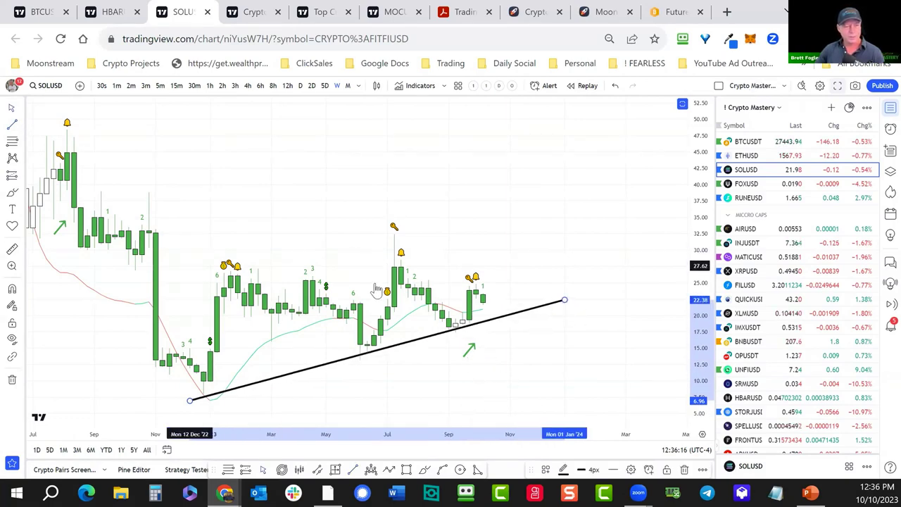
left_click(623, 313)
double_click(623, 307)
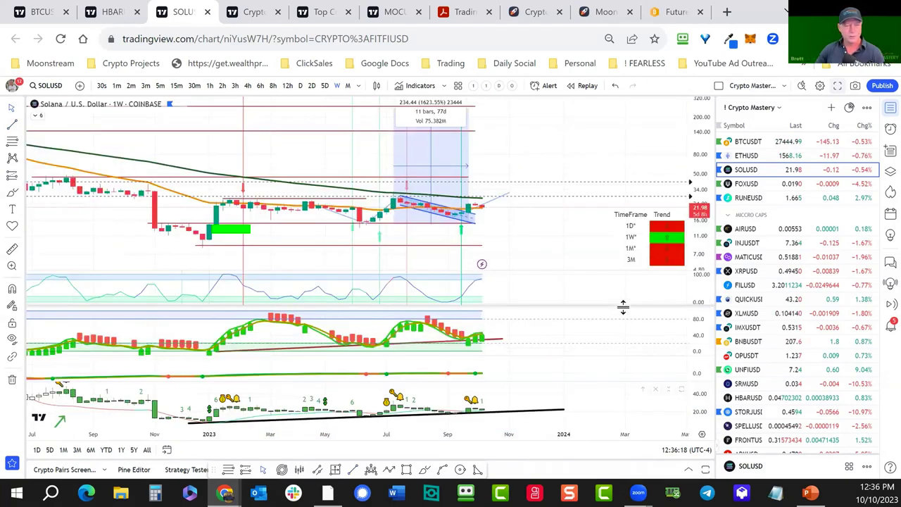
scroll(571, 257, "down", 3)
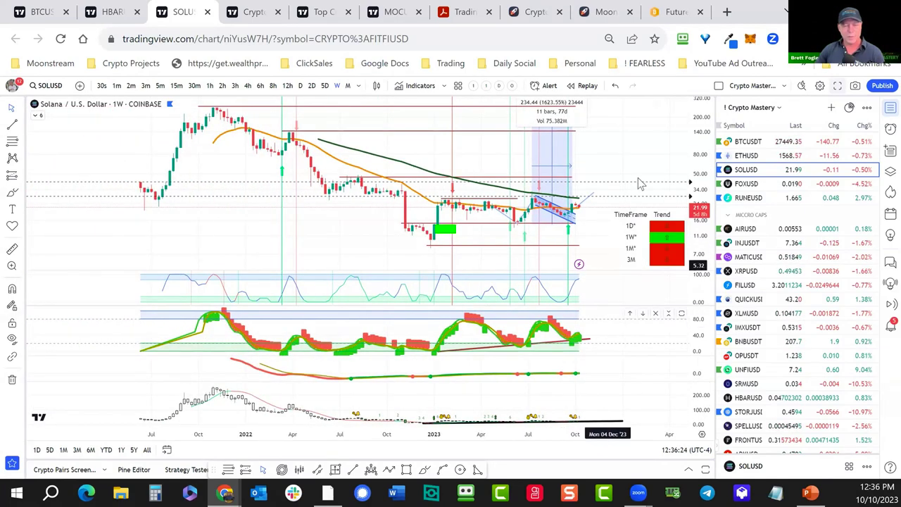
- Switch to RUNEUSD from the watchlist, zoom in, and maximise its banded oscillator pane
left_click(748, 200)
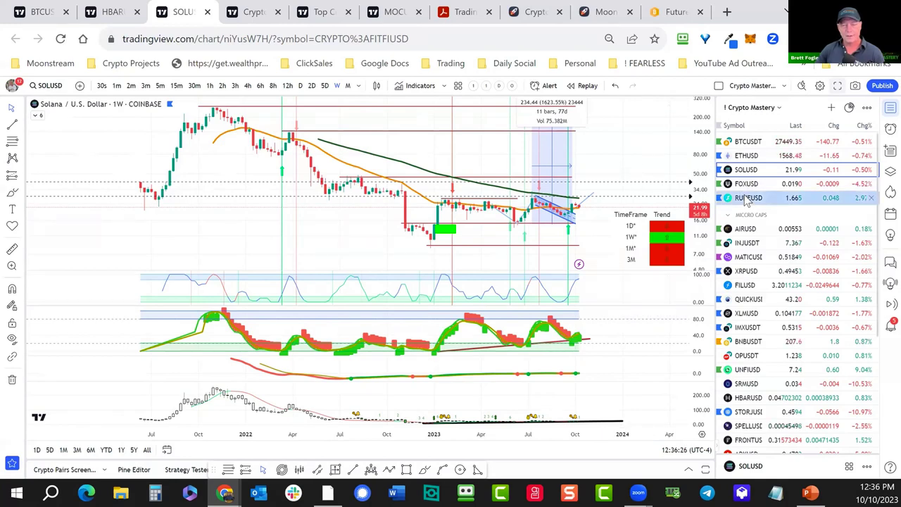
left_click(750, 203)
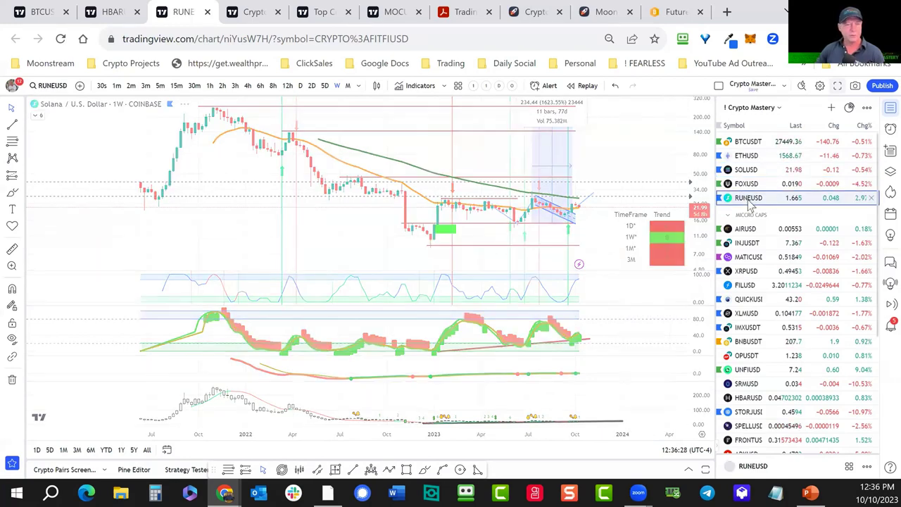
scroll(673, 232, "up", 2)
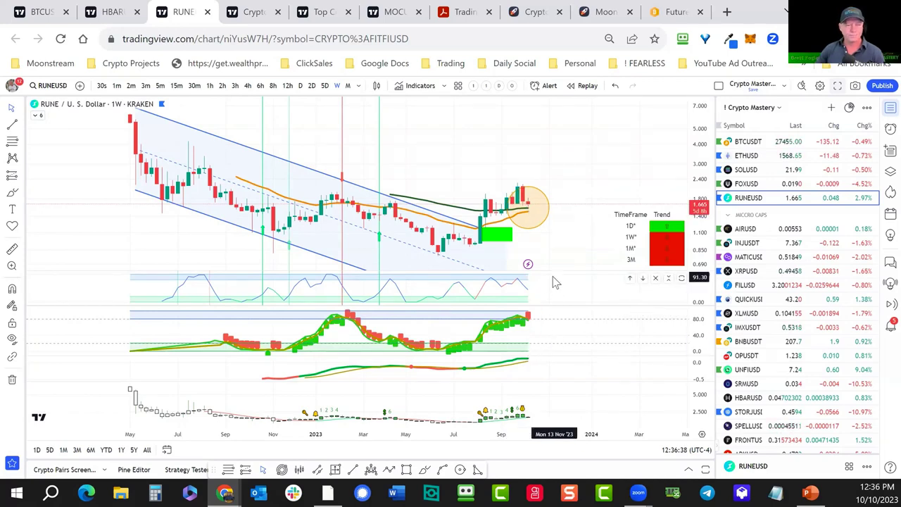
double_click(535, 329)
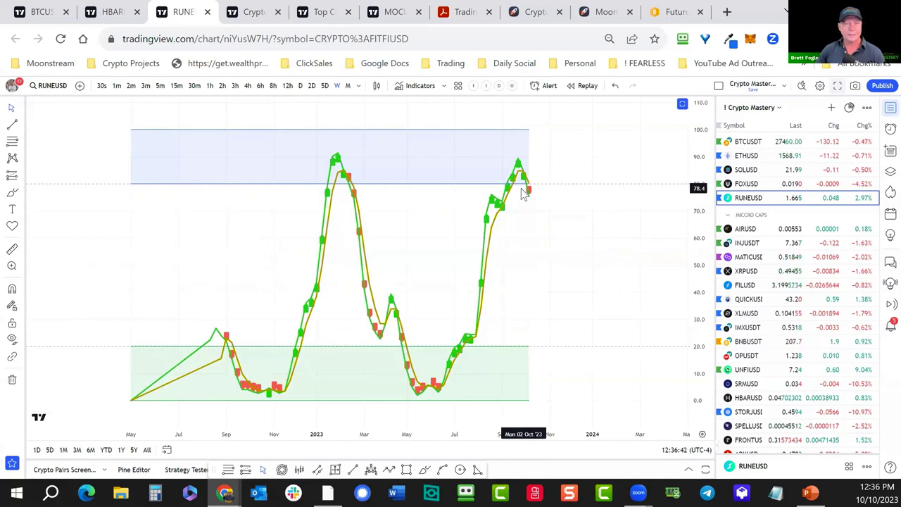
- Go via the Moonstream tab to cryptomastery.org and scroll down to its indicator example charts
left_click(604, 13)
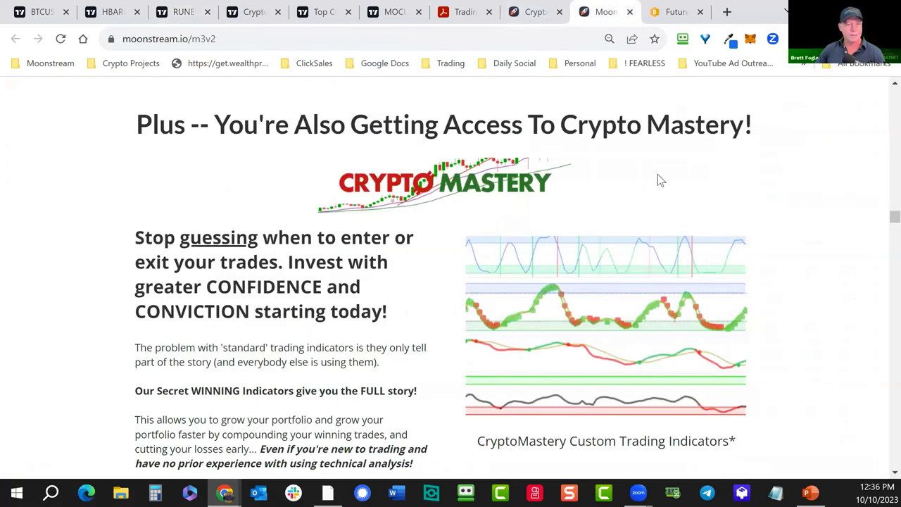
left_click(531, 17)
scroll(879, 107, "down", 15)
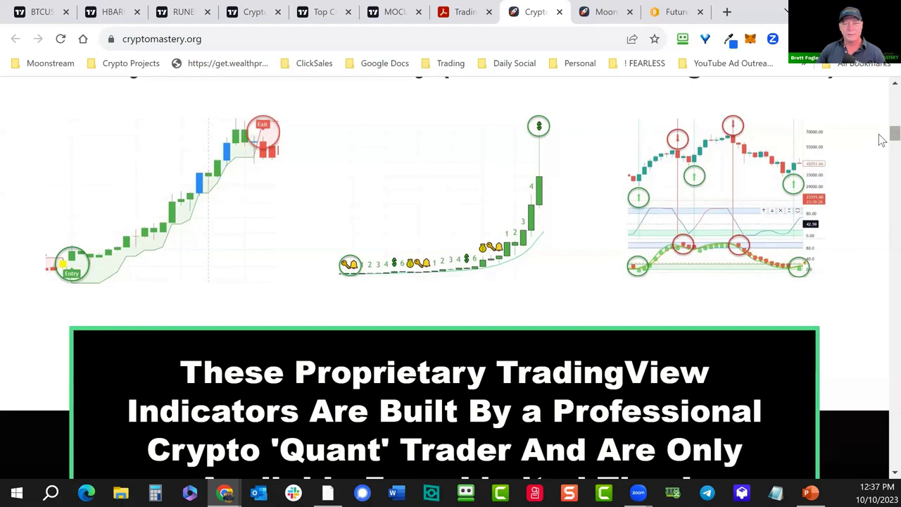
- Scroll cryptomastery.org to the example trades showing EGLD and the RUNE $4.75 to $11.96 trade
left_click_drag(882, 141, 882, 431)
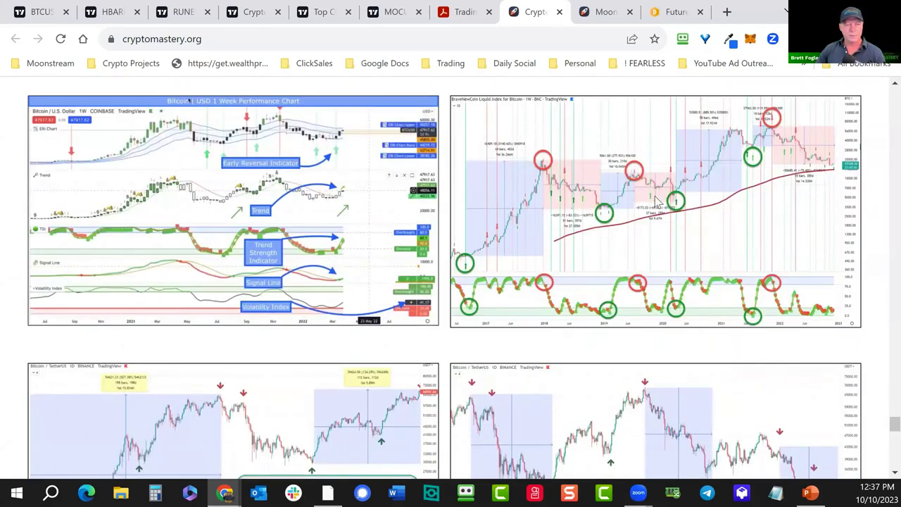
left_click_drag(882, 432, 882, 440)
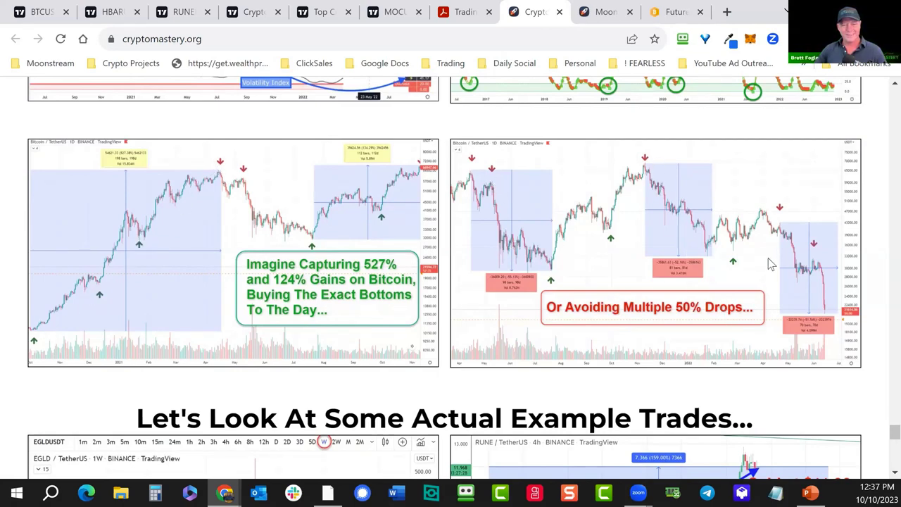
scroll(771, 304, "down", 5)
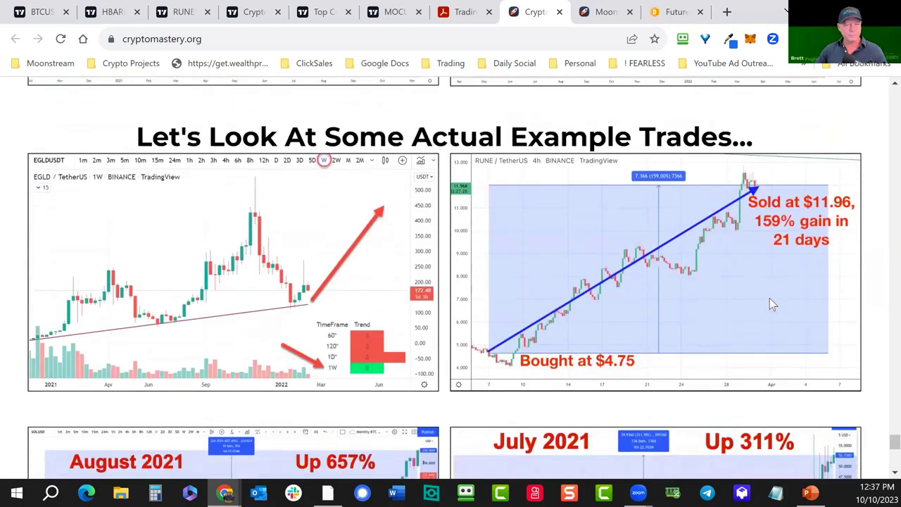
scroll(247, 331, "down", 1)
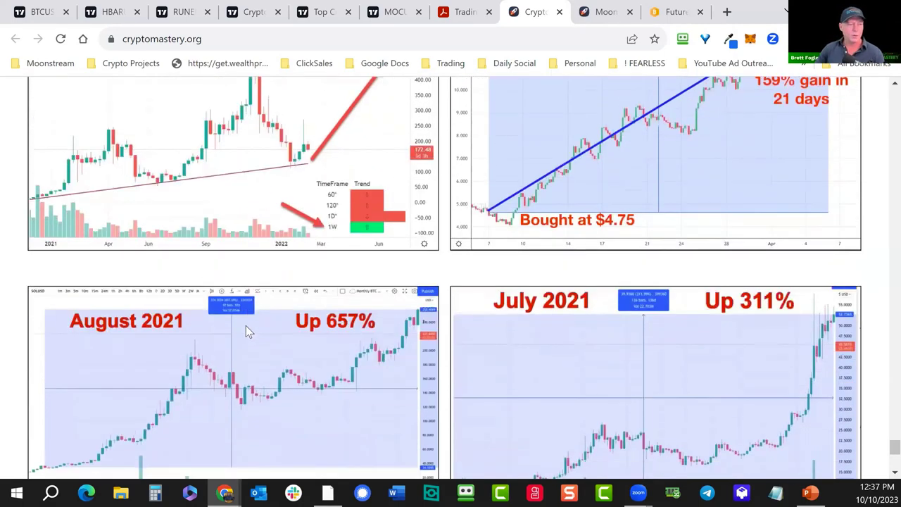
scroll(246, 326, "up", 1)
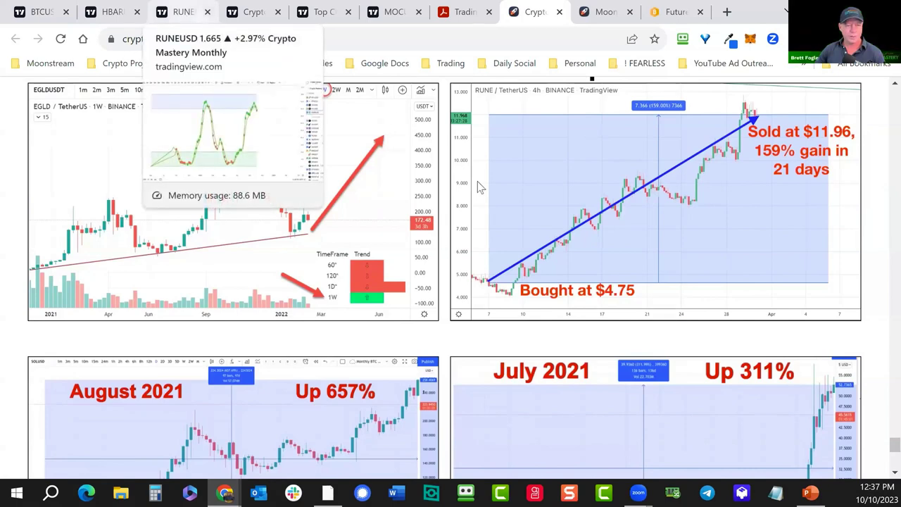
- Return to the RUNEUSD chart and pan and zoom it
left_click(186, 12)
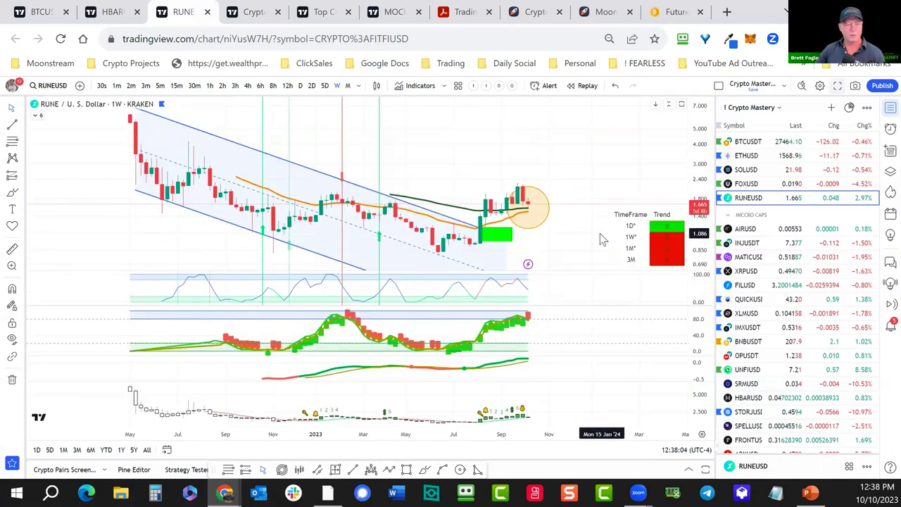
mouse_move(600, 256)
left_mouse_down()
mouse_move(624, 262)
mouse_move(591, 251)
left_mouse_up()
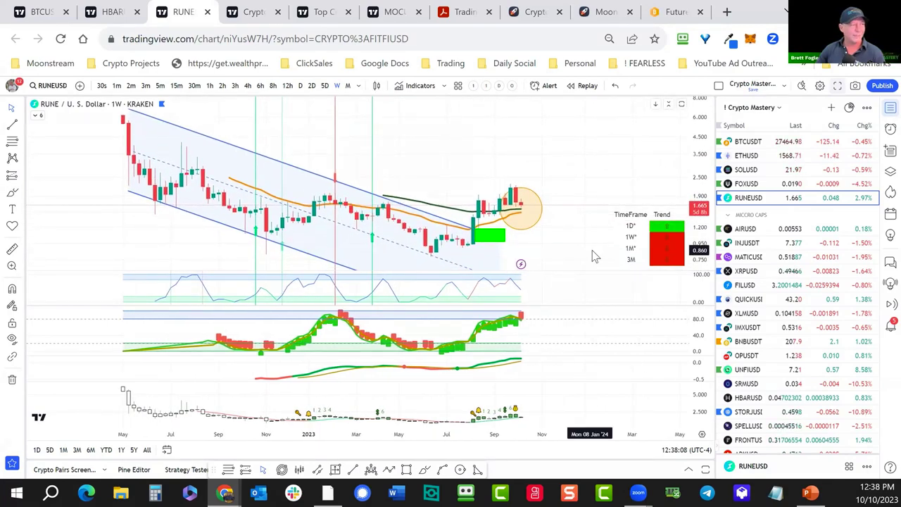
scroll(592, 250, "down", 2)
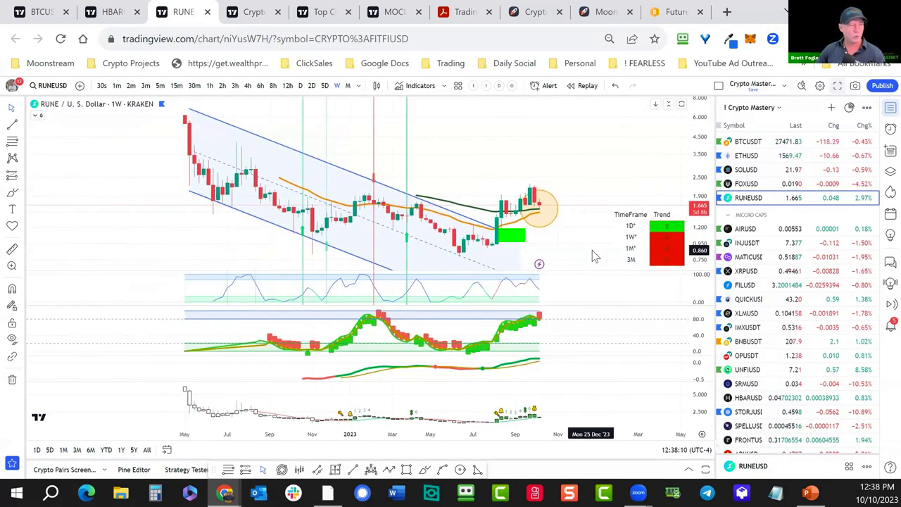
scroll(592, 250, "up", 1)
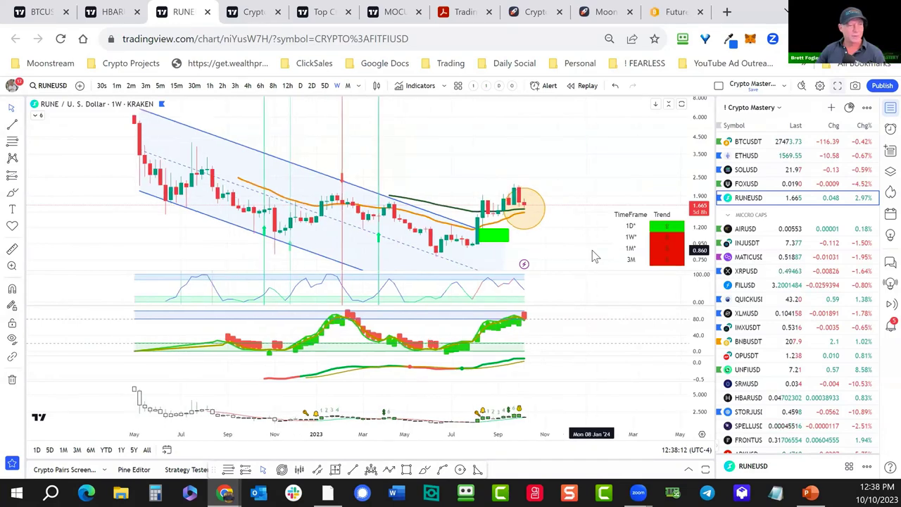
- Switch to the THORChain CRYPTO symbol, zoom out to 2020, and go fullscreen
left_click(53, 85)
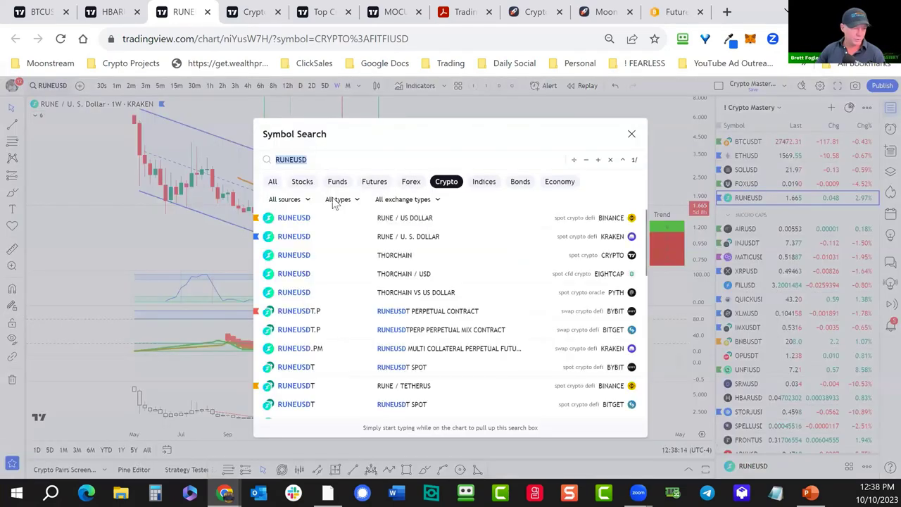
left_click(403, 257)
scroll(699, 153, "down", 4)
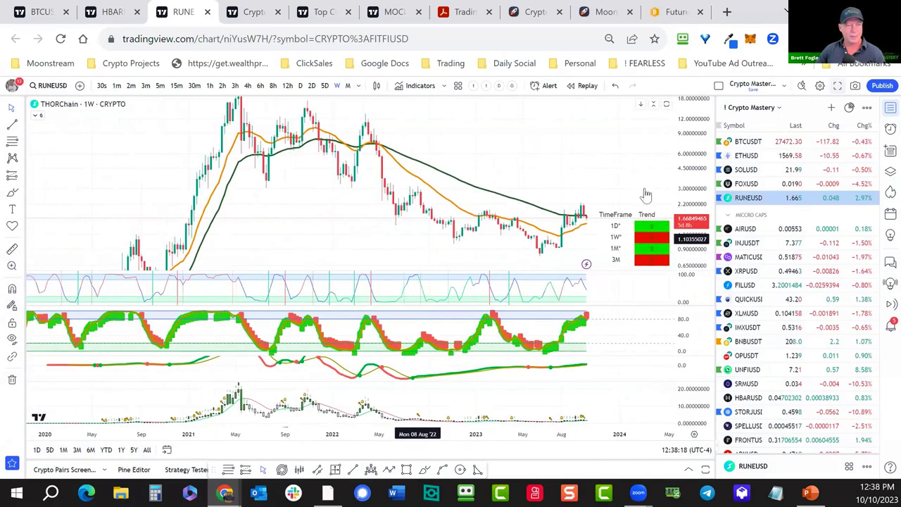
scroll(700, 153, "down", 3)
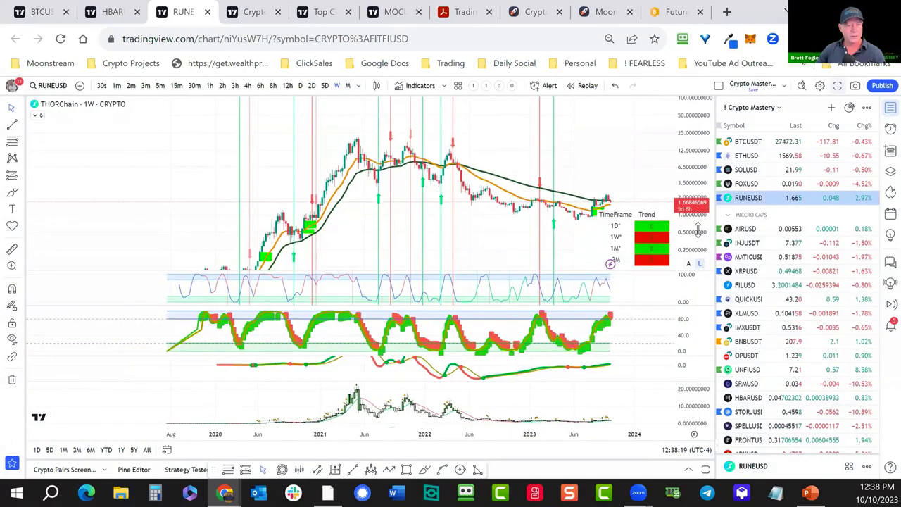
left_click(838, 86)
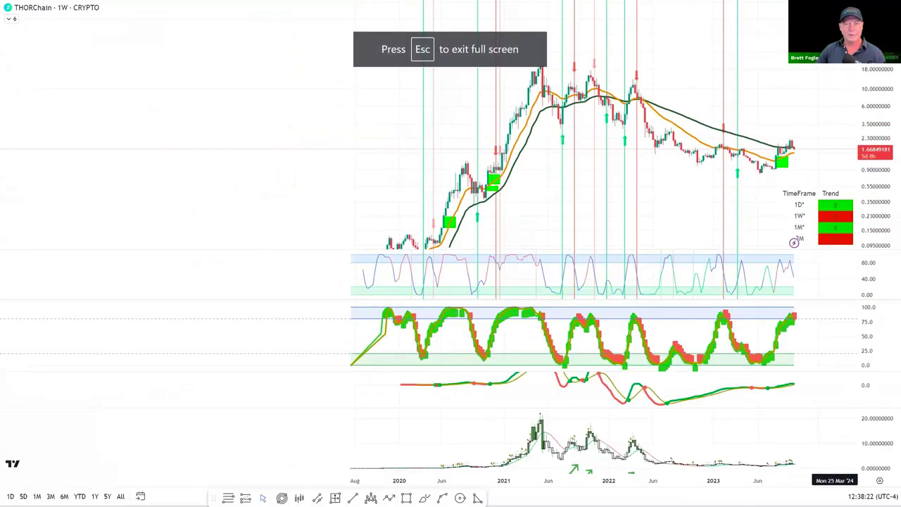
- Rescale and pan the fullscreen THORChain chart and measure the move back to the 2021 highs
scroll(741, 269, "up", 3)
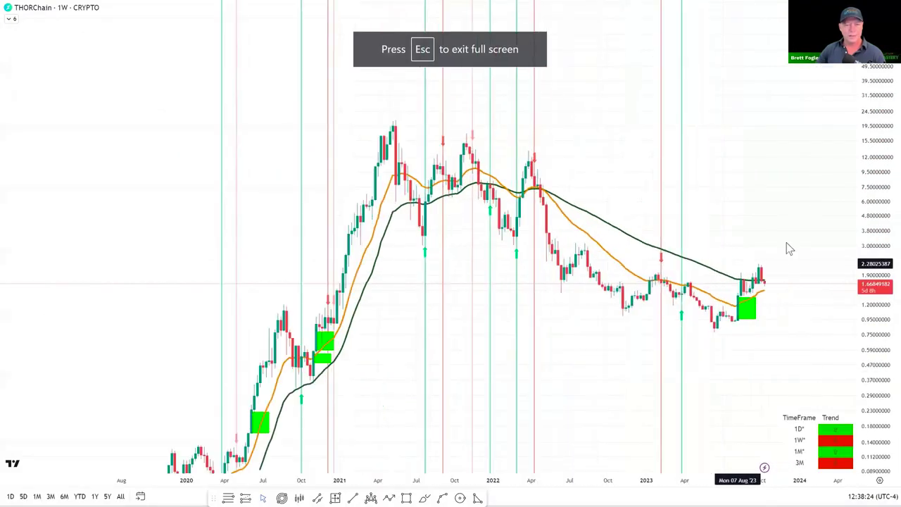
left_click_drag(878, 189, 299, 316)
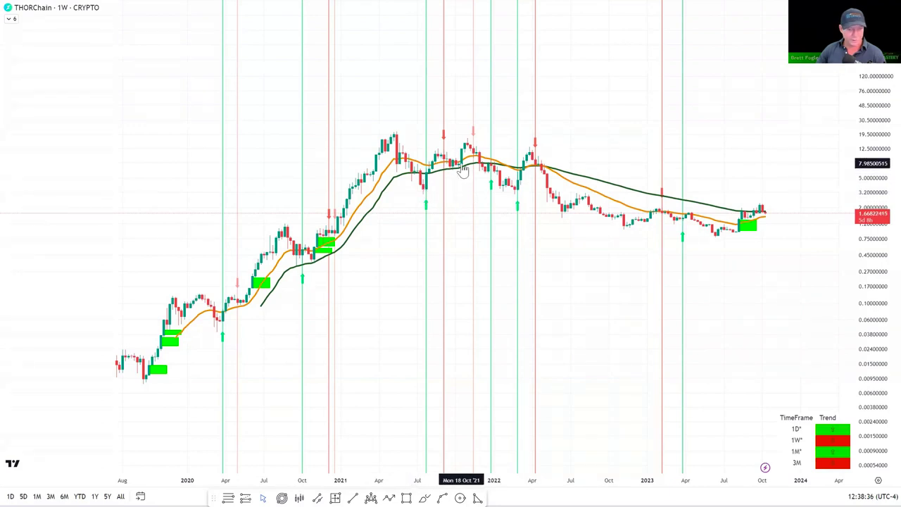
scroll(463, 171, "down", 4)
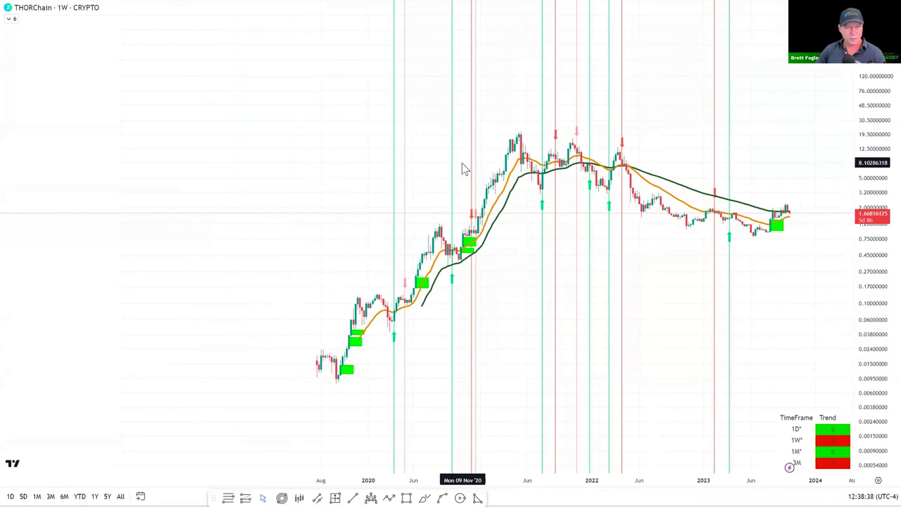
left_click_drag(857, 242, 773, 237)
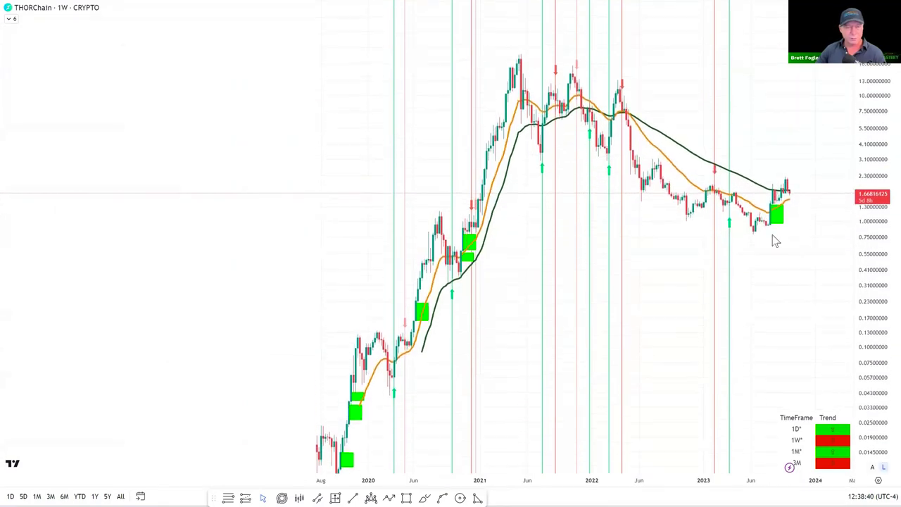
scroll(775, 243, "up", 3)
scroll(774, 243, "up", 2)
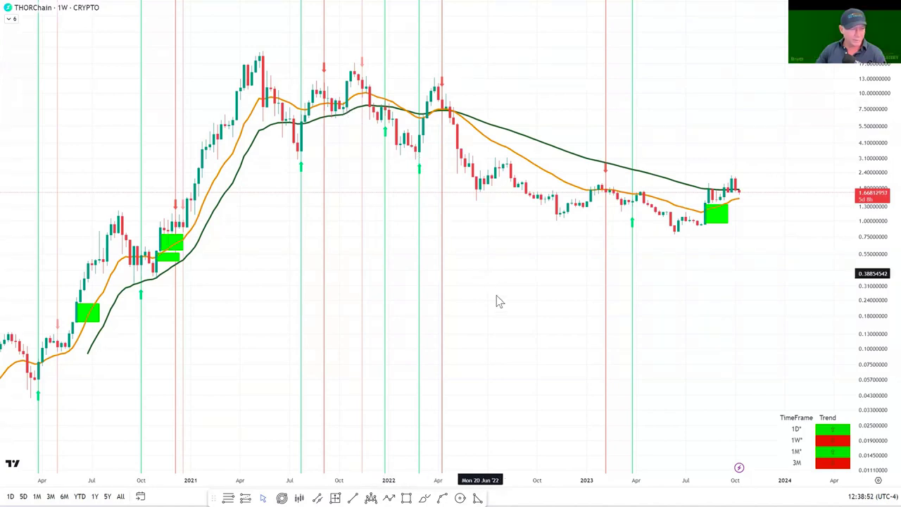
scroll(503, 310, "up", 1)
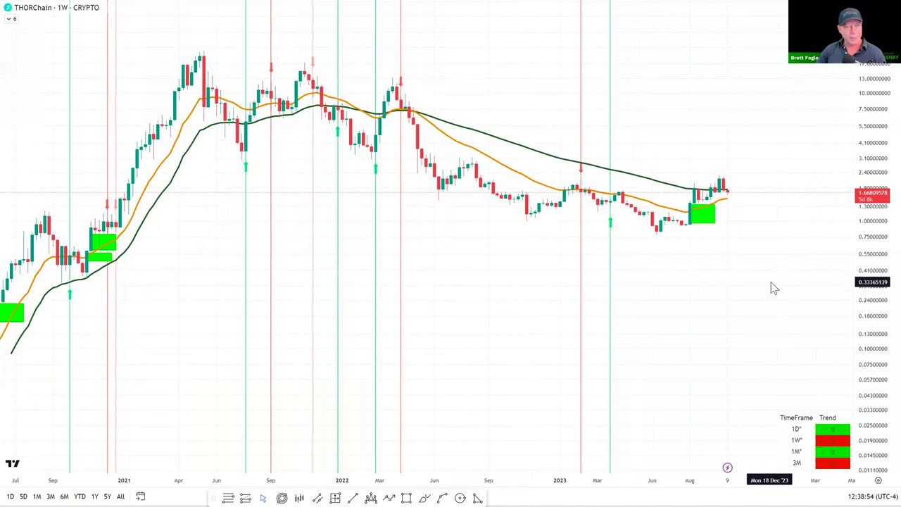
left_click_drag(770, 288, 740, 356)
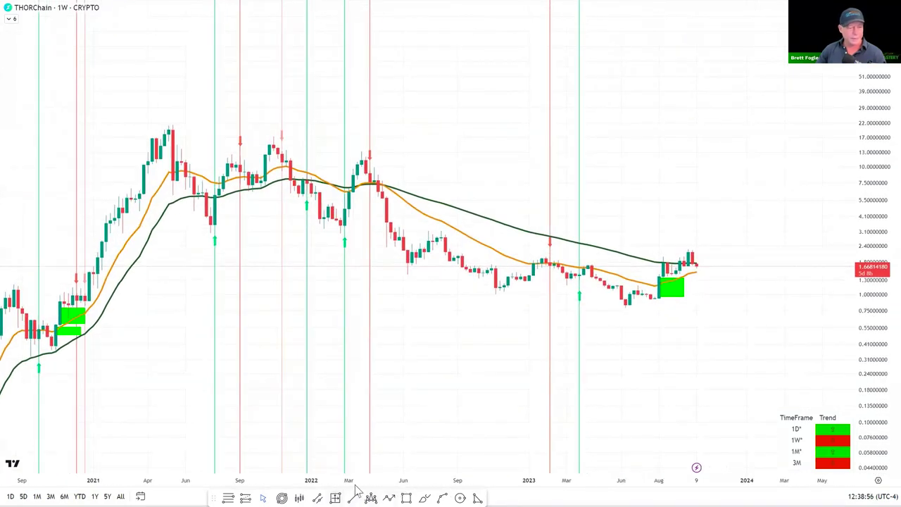
left_click(703, 261, "shift")
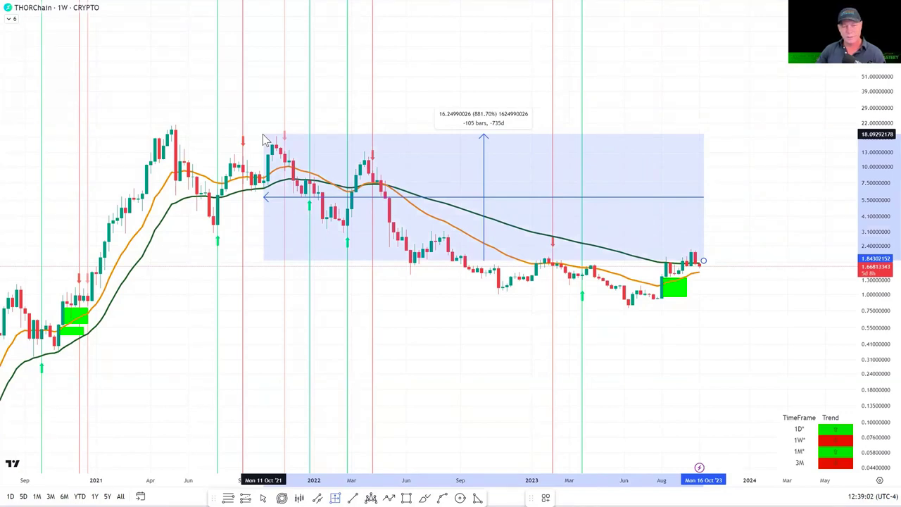
- Exit fullscreen and restore the indicator panes below the price
key("Escape")
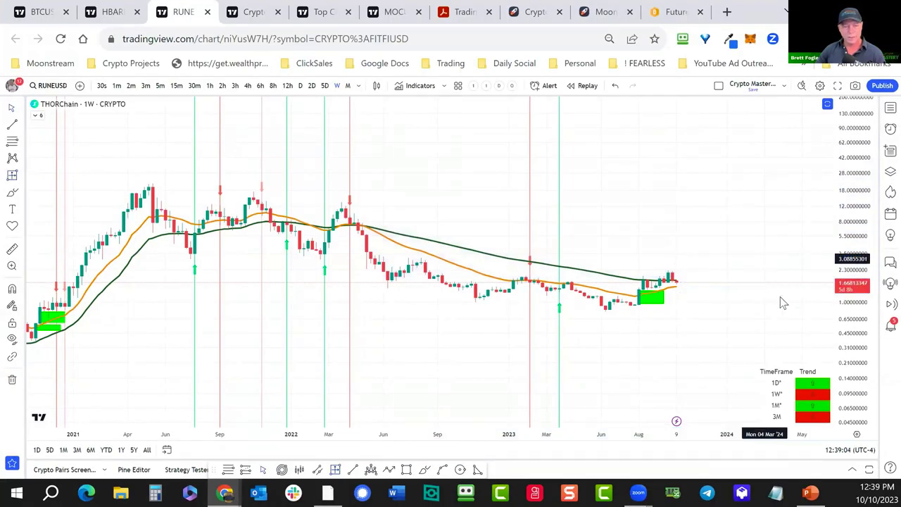
double_click(719, 311)
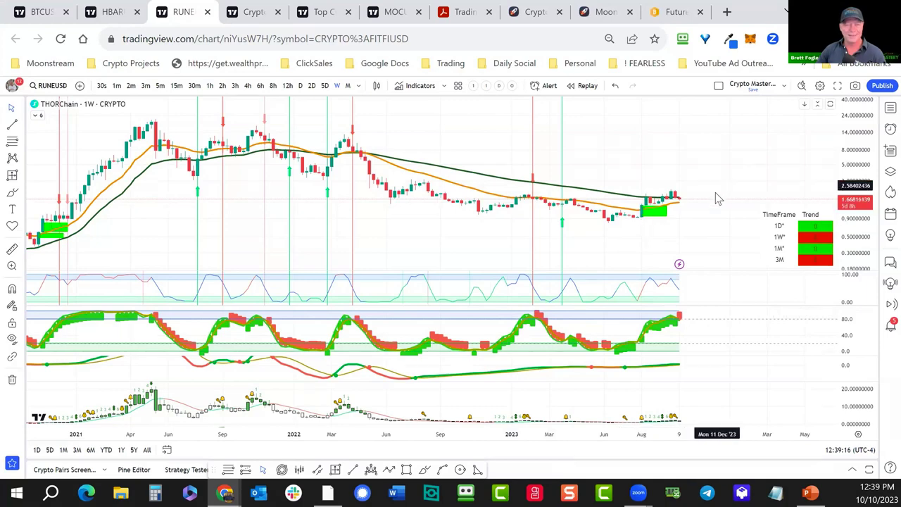
scroll(716, 199, "down", 2)
- Open the Crypto Mastery watchlist and review the INJUSDT chart through 2024
left_click(891, 108)
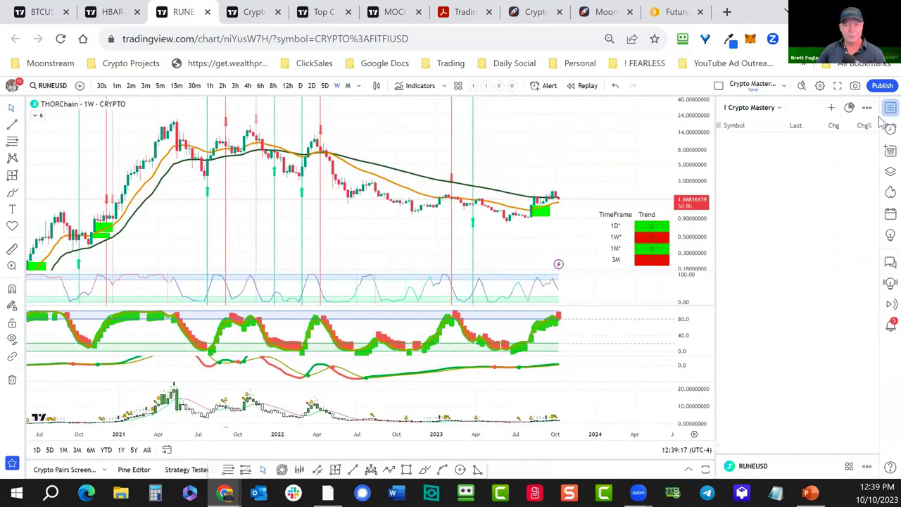
left_click_drag(624, 165, 645, 163)
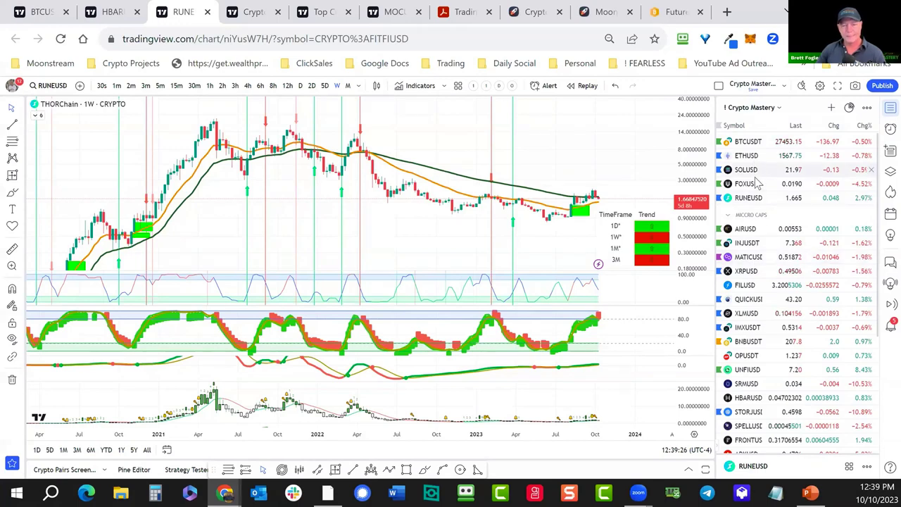
left_click(748, 243)
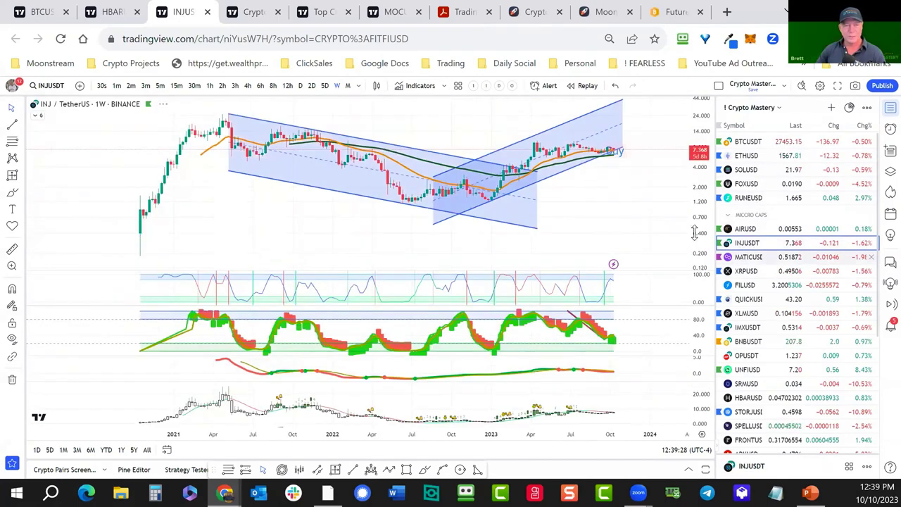
left_click_drag(593, 237, 507, 245)
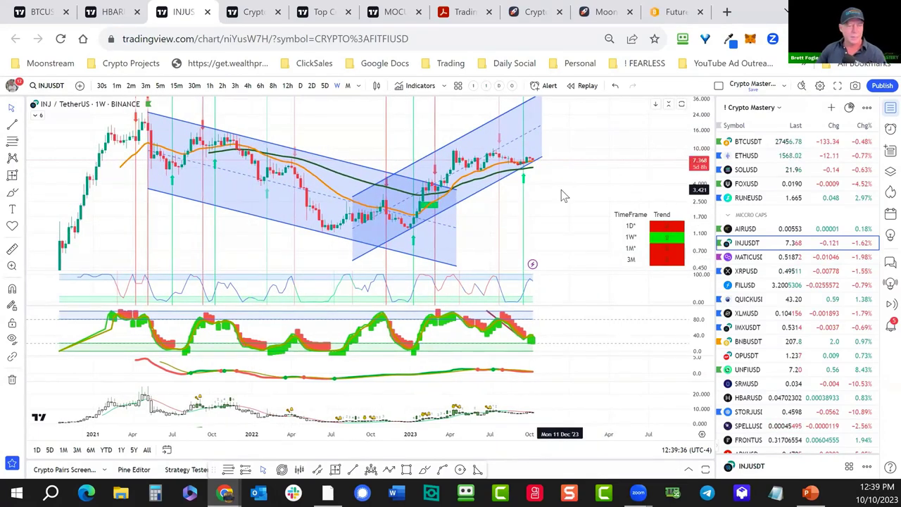
scroll(595, 204, "up", 2)
scroll(592, 211, "up", 3)
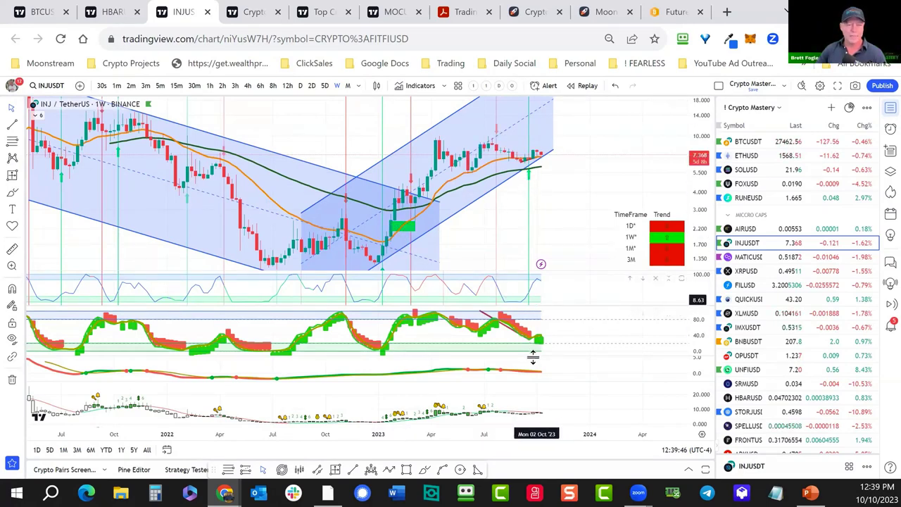
- Maximize and restore the oscillator pane, then chart MATICUSD from the watchlist
double_click(552, 336)
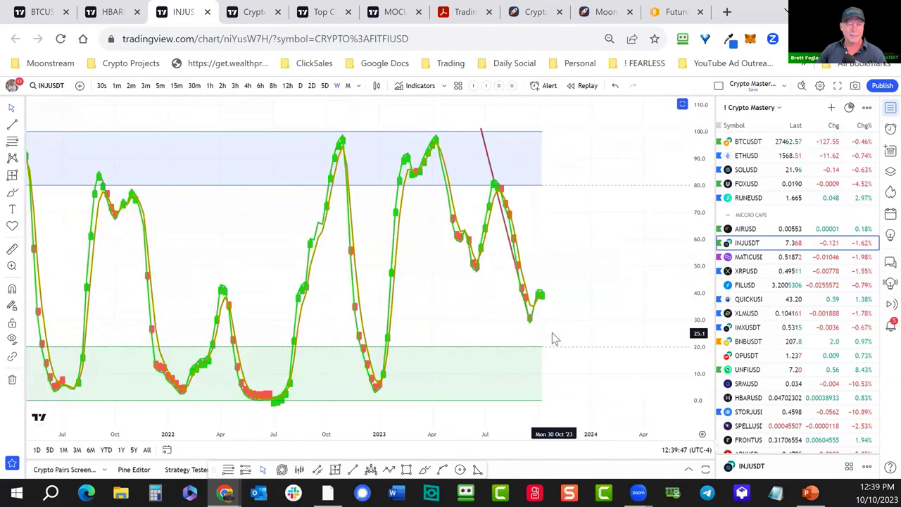
double_click(579, 266)
scroll(578, 265, "down", 1)
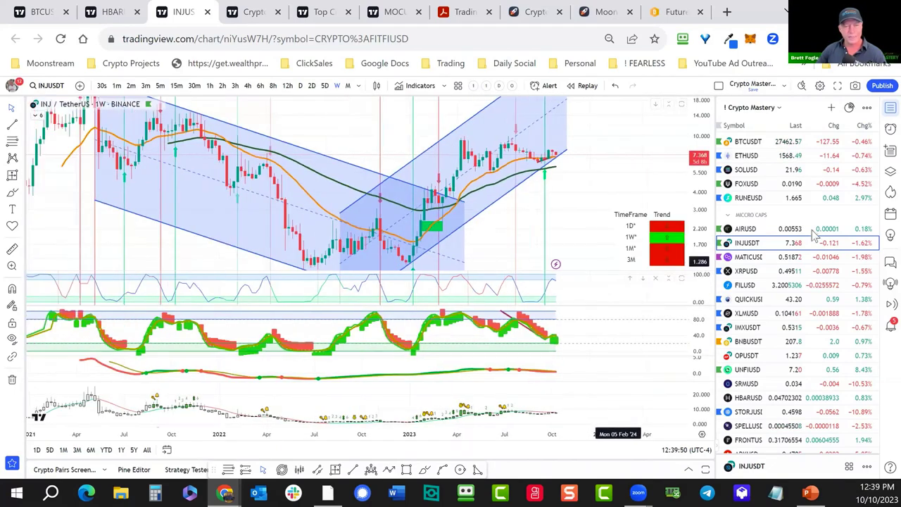
left_click(748, 257)
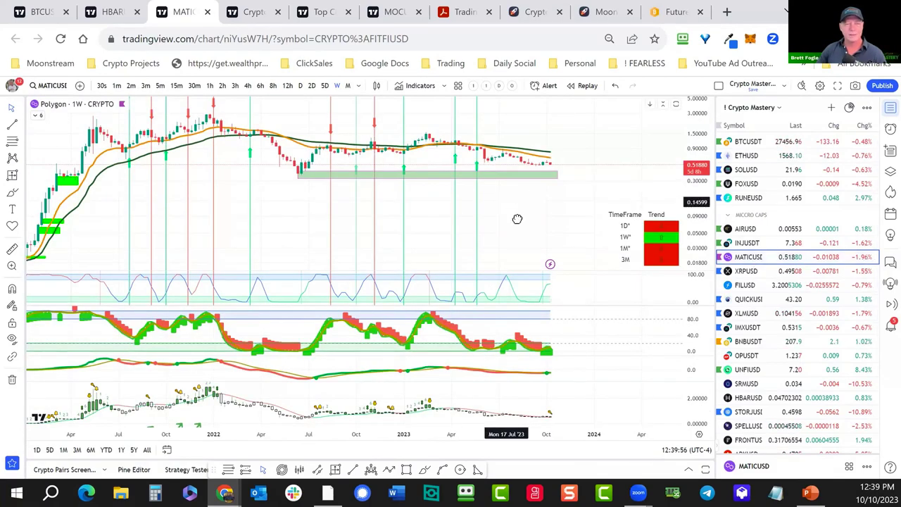
- Remove the volume and line indicator panes from the Polygon chart and stretch its price scale
left_click_drag(517, 218, 516, 245)
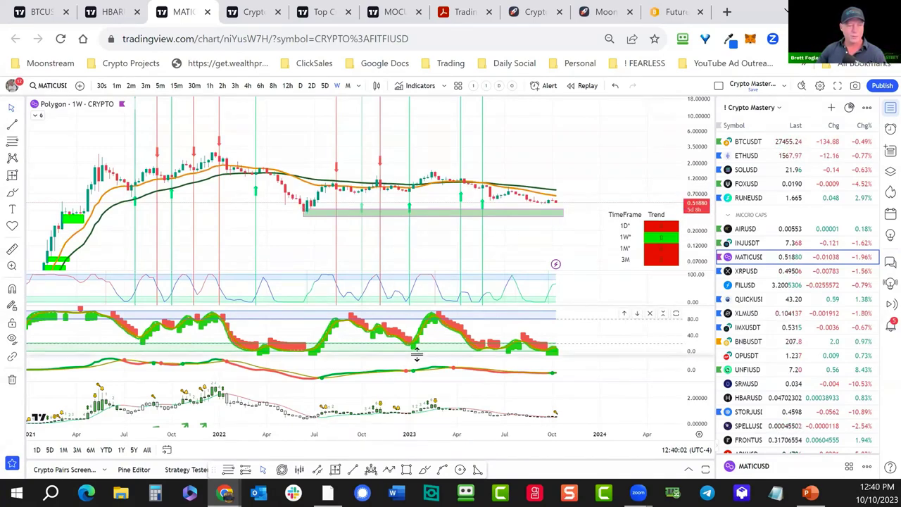
left_click(664, 387)
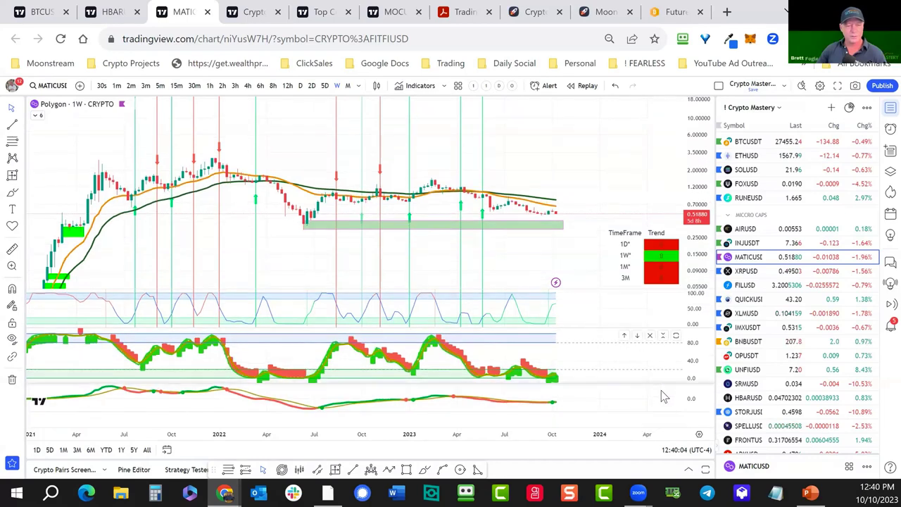
left_click(661, 391)
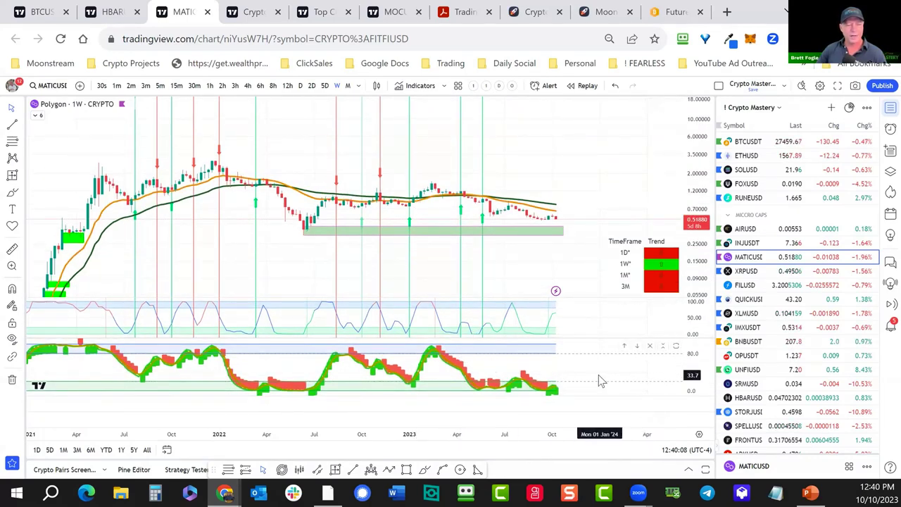
left_click_drag(689, 238, 688, 282)
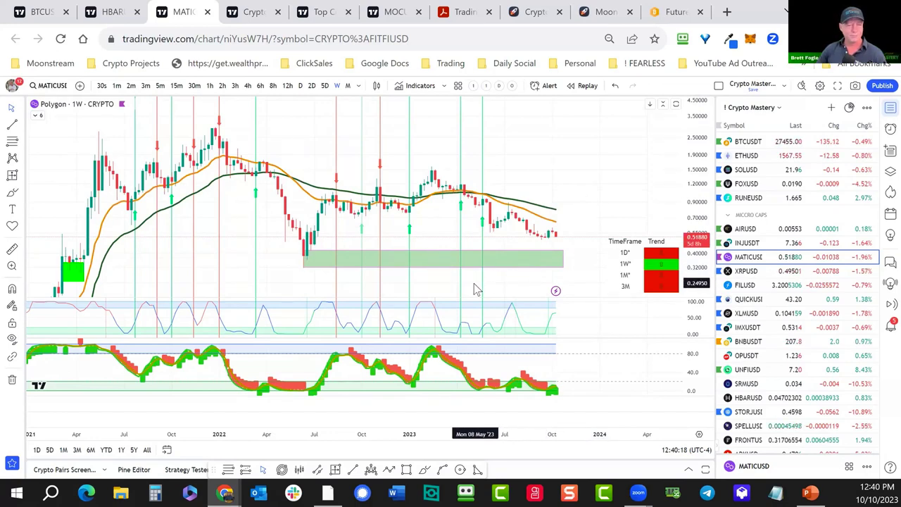
double_click(472, 318)
scroll(472, 316, "up", 3)
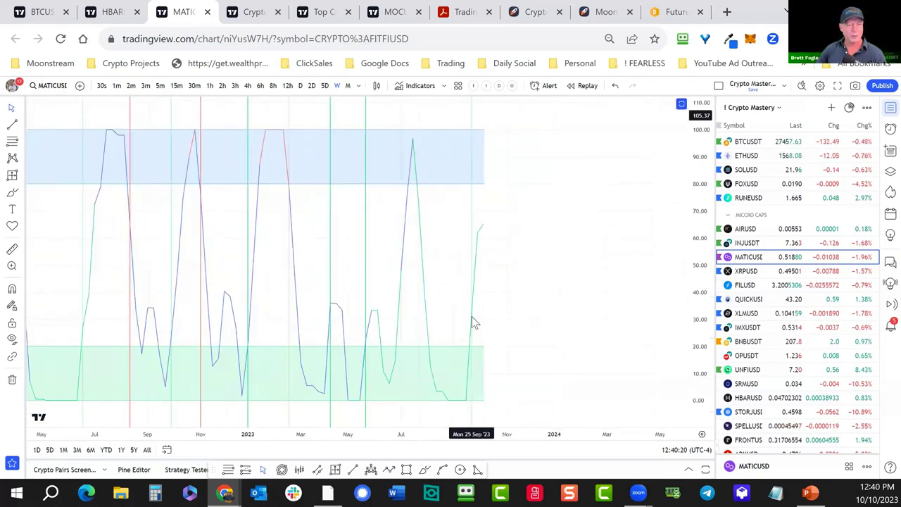
left_click_drag(299, 253, 504, 251)
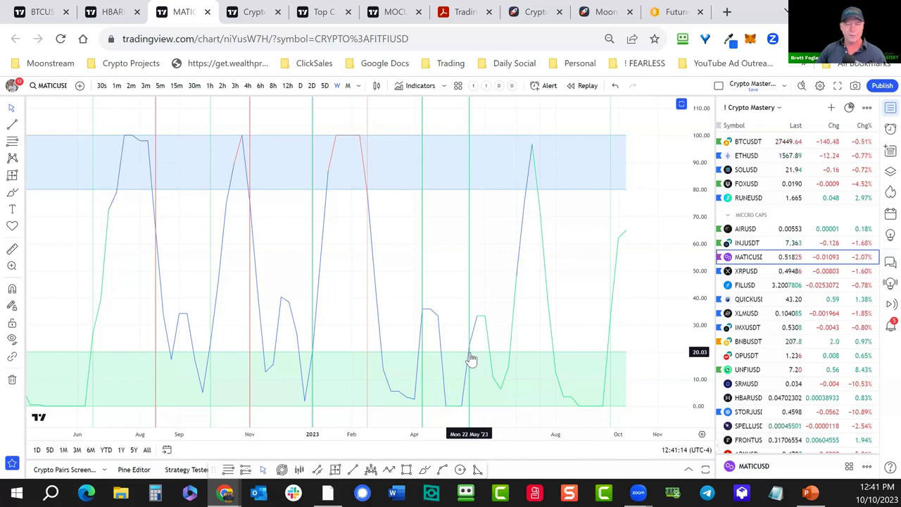
double_click(463, 283)
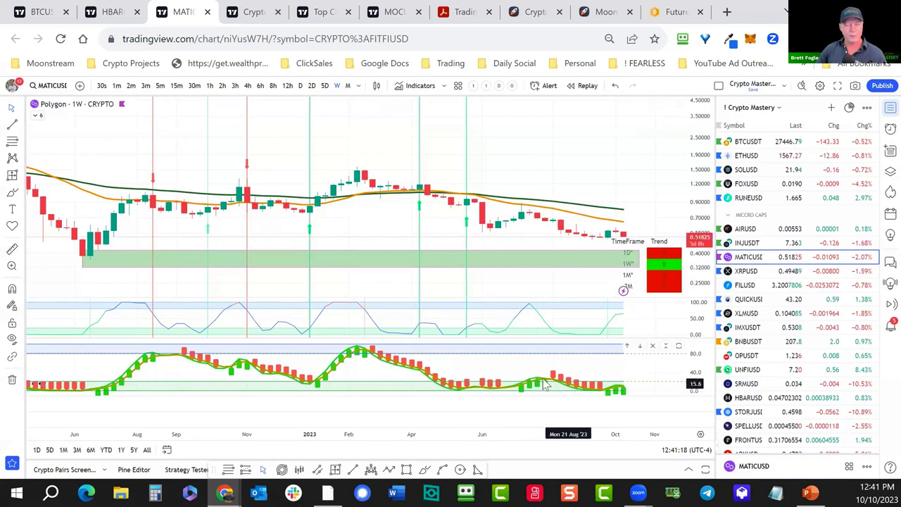
- Step through ETHUSD and BTCUSDT in the watchlist, ending on FILUSD
scroll(512, 190, "down", 2)
scroll(512, 190, "down", 3)
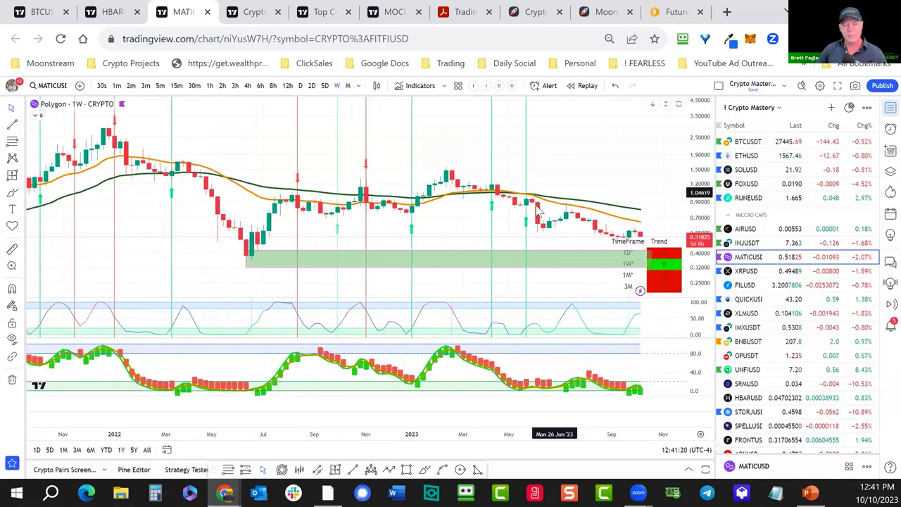
left_click(749, 155)
left_click(749, 142)
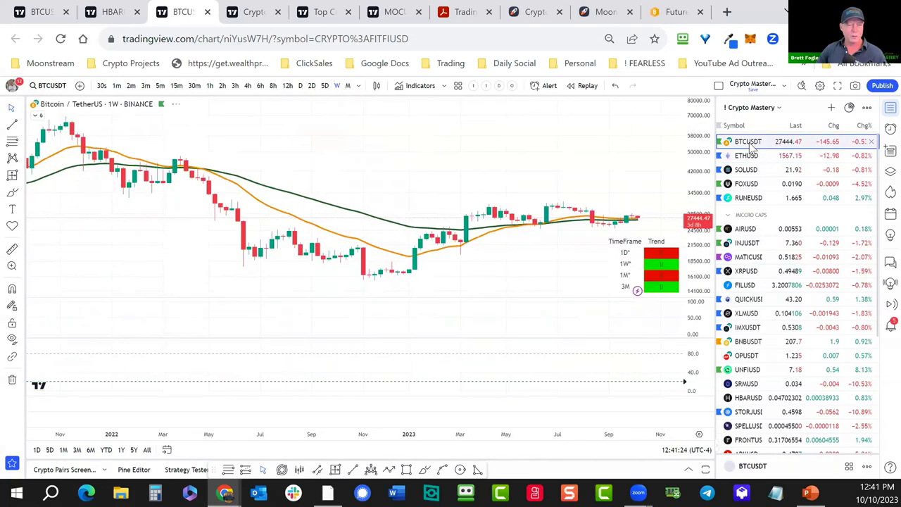
scroll(535, 201, "down", 3)
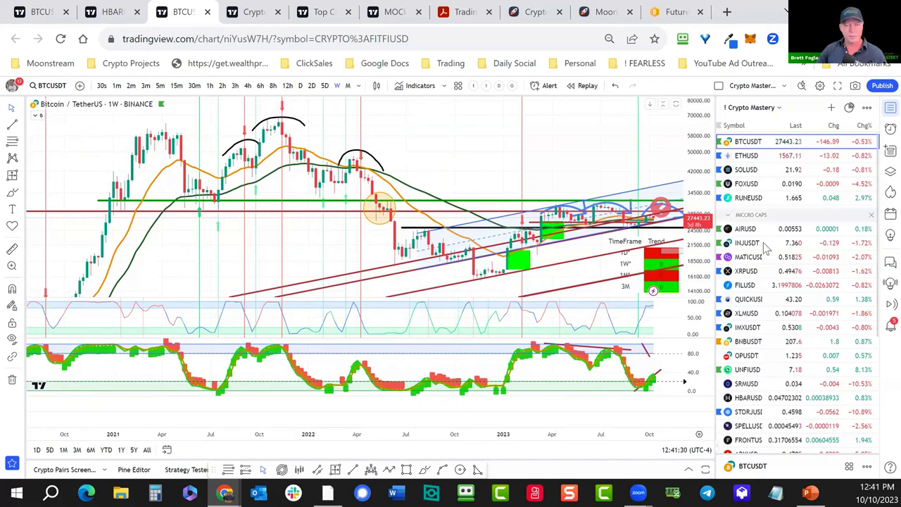
left_click(746, 286)
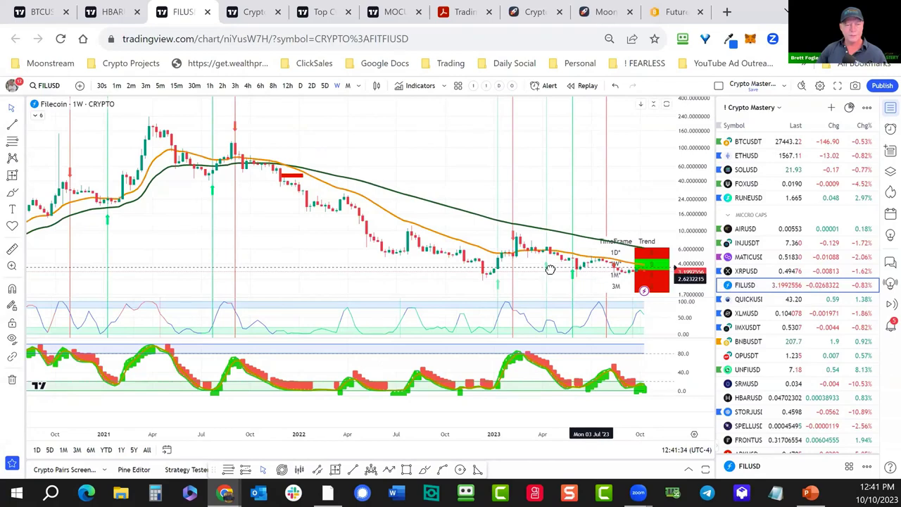
- Pan and stretch the Filecoin weekly chart, then switch to the checklist PDF tab
left_click_drag(547, 265, 451, 266)
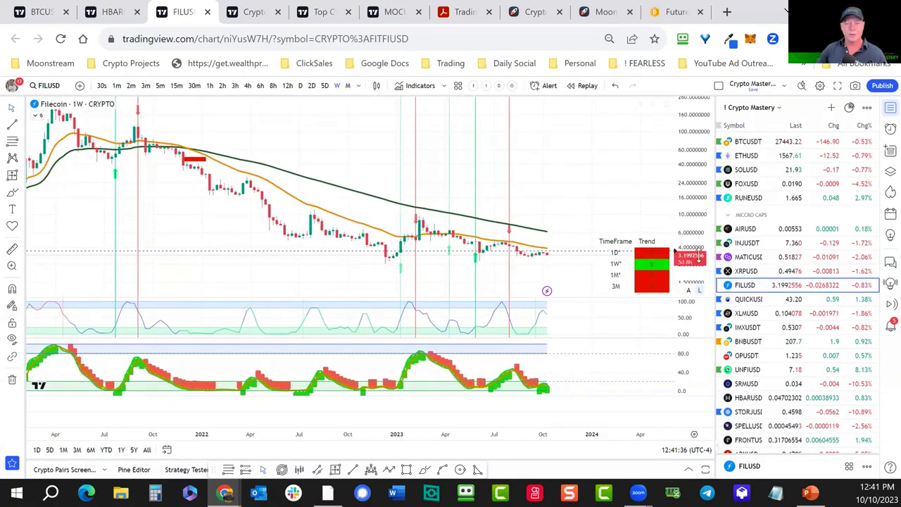
left_click_drag(699, 204, 698, 190)
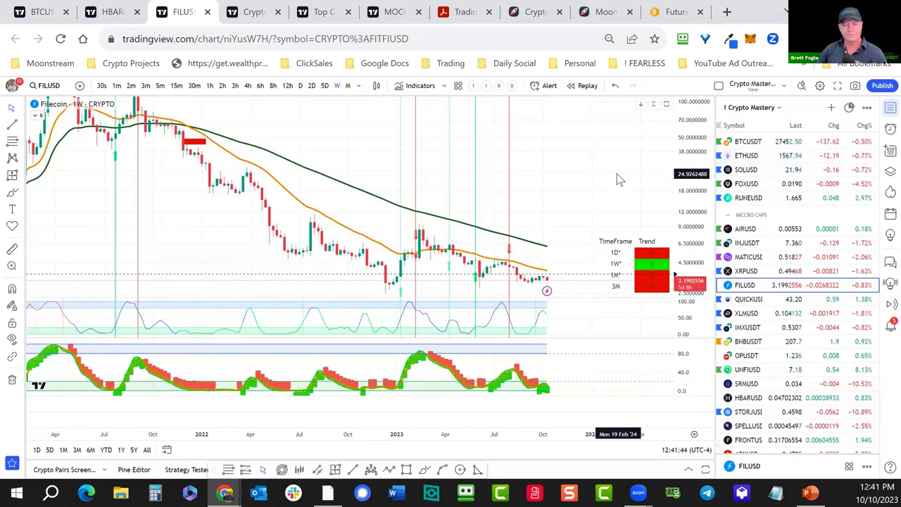
left_click_drag(584, 201, 588, 188)
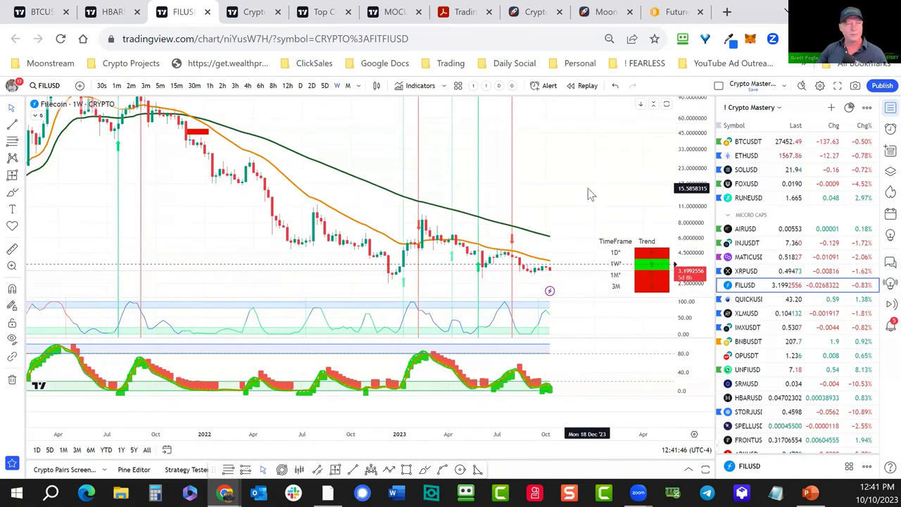
left_click(462, 14)
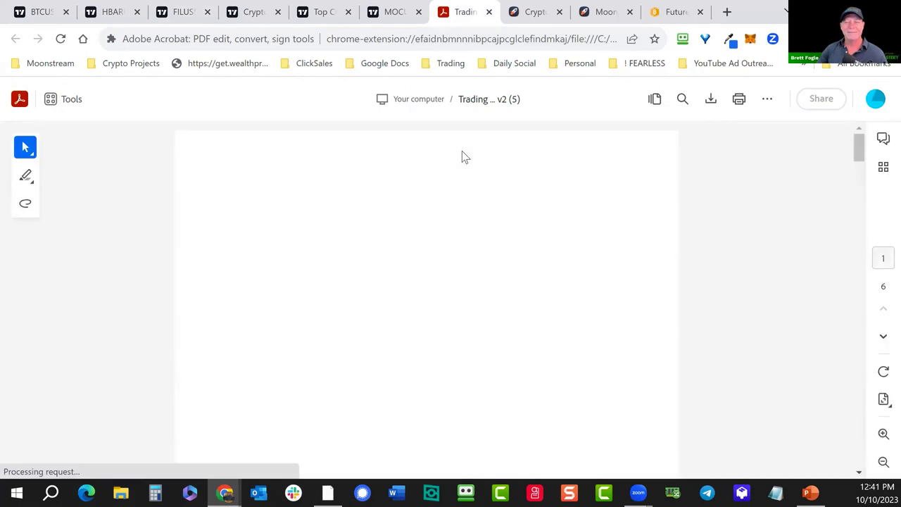
- Tick the ERI, TSI and Signal Line questions in the long-trade checklist
scroll(525, 321, "down", 1)
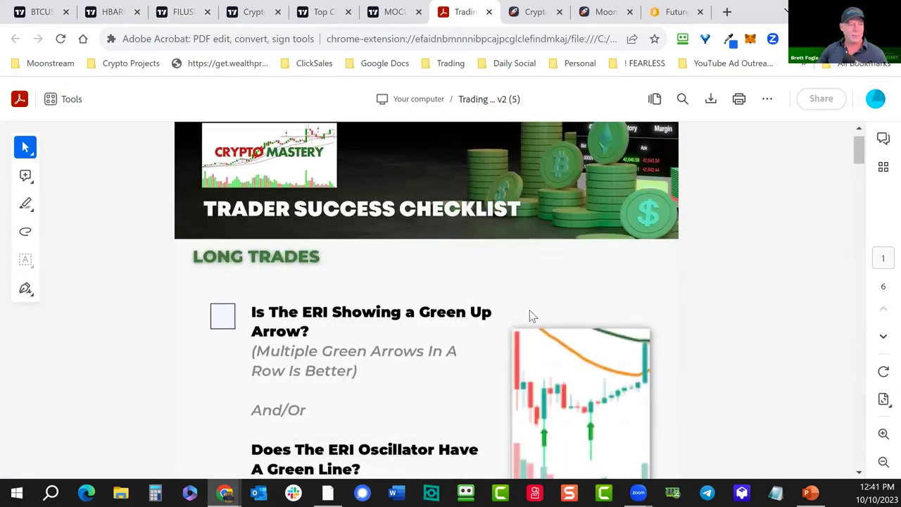
scroll(532, 316, "down", 3)
left_click(222, 214)
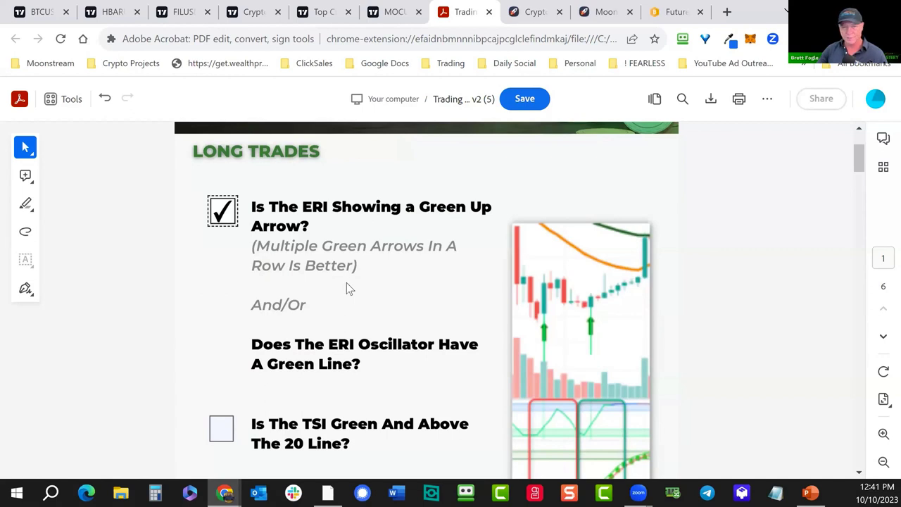
scroll(331, 278, "down", 3)
left_click(224, 219)
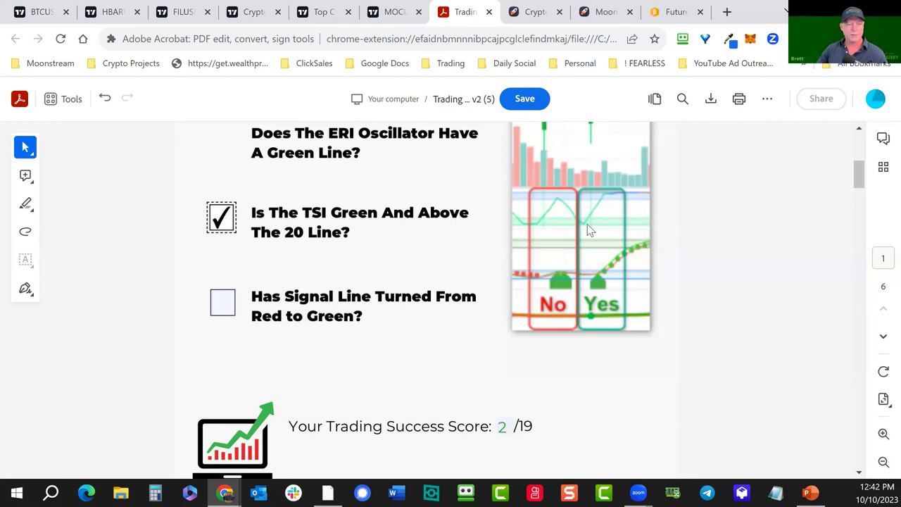
scroll(533, 234, "up", 1)
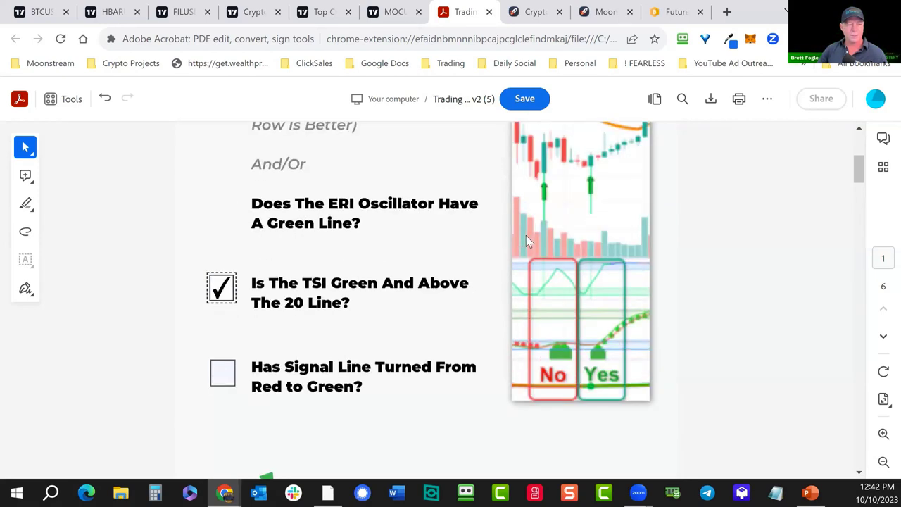
left_click(222, 372)
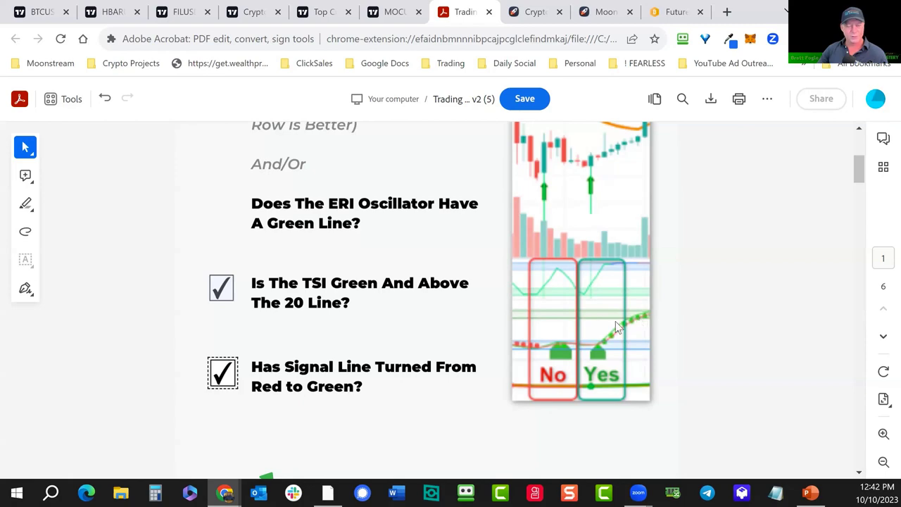
- Tick the Bell, Green Mid-Line, Bullish Engulfing, Candle Body and 21/50 EMA questions
scroll(593, 265, "down", 1)
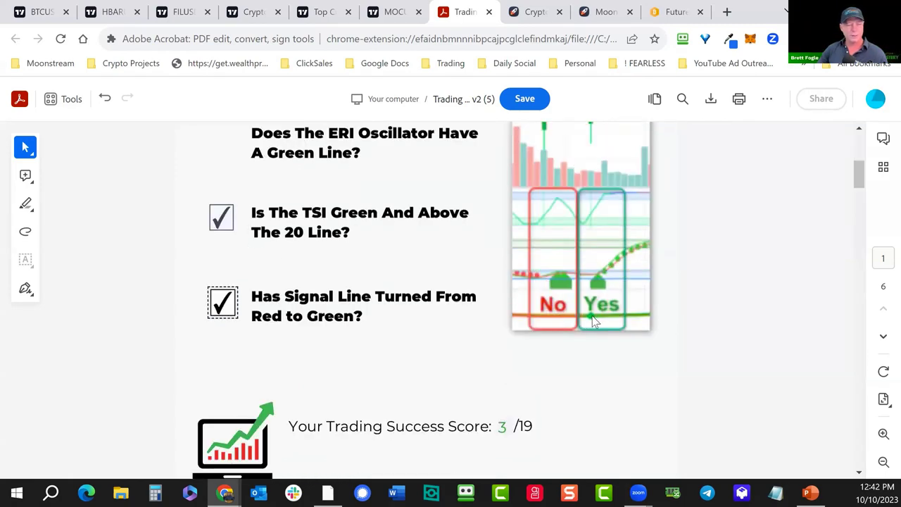
scroll(594, 321, "down", 5)
left_click(239, 246)
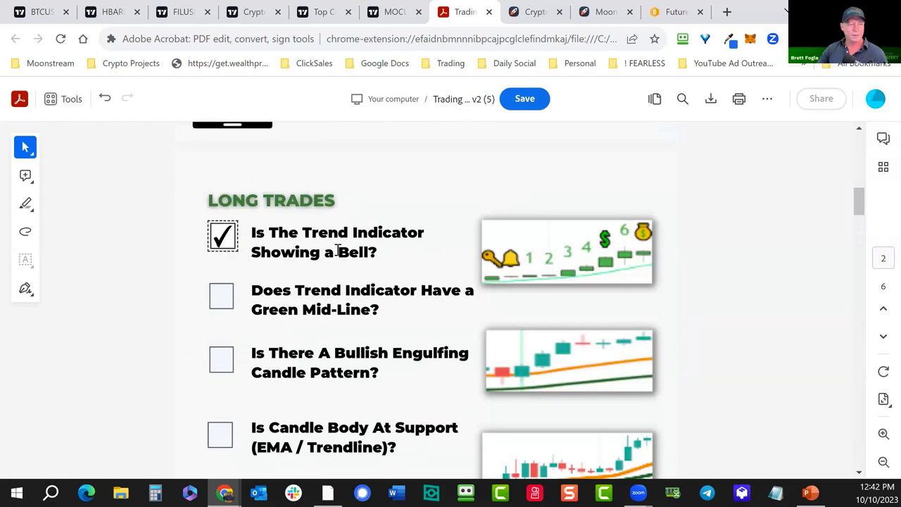
left_click(222, 299)
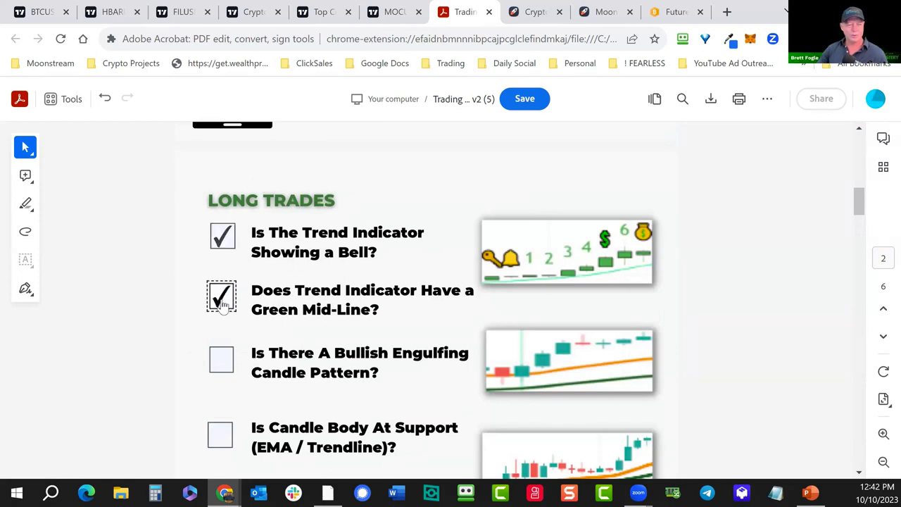
scroll(222, 299, "down", 2)
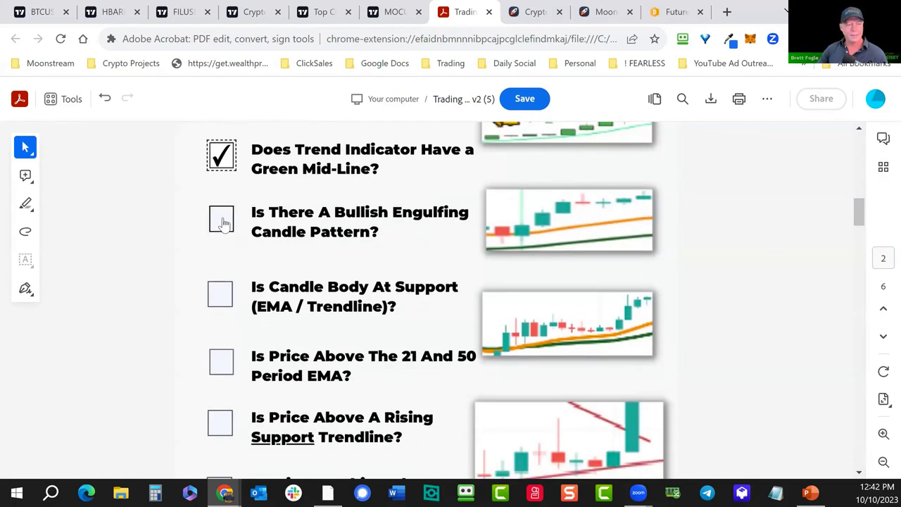
left_click(223, 222)
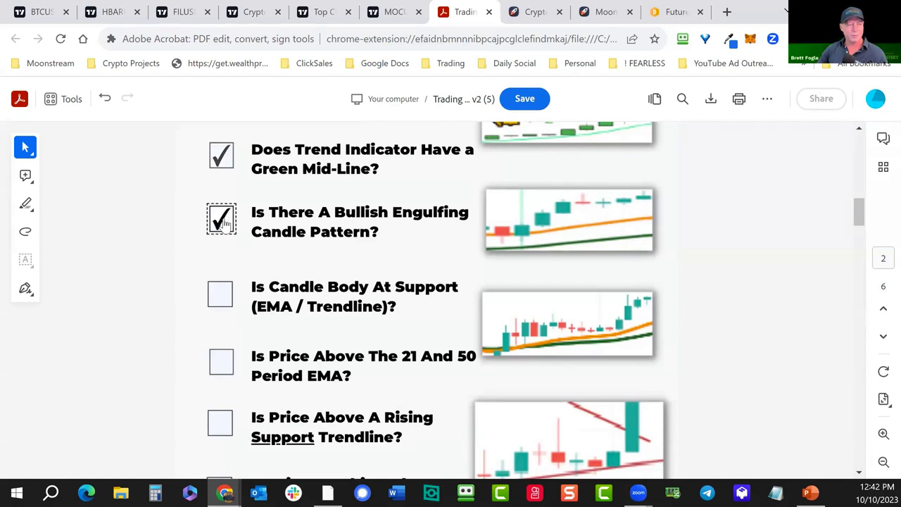
left_click(222, 299)
left_click(232, 359)
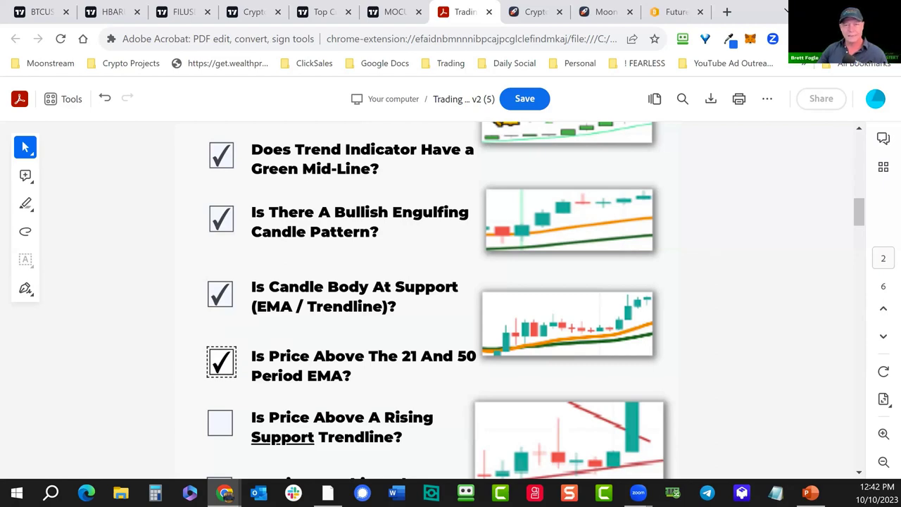
left_click(727, 12)
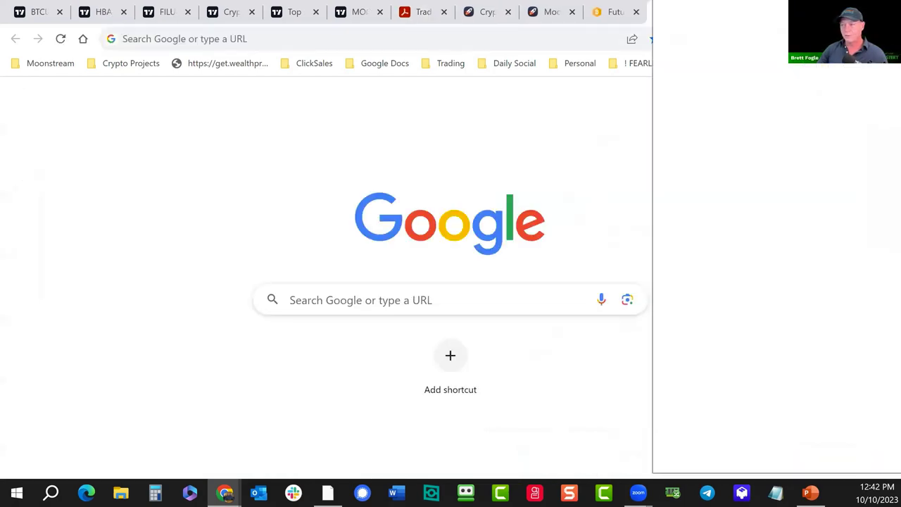
- Close the blank tab with Ctrl+W to return to the checklist PDF
key("ctrl+w")
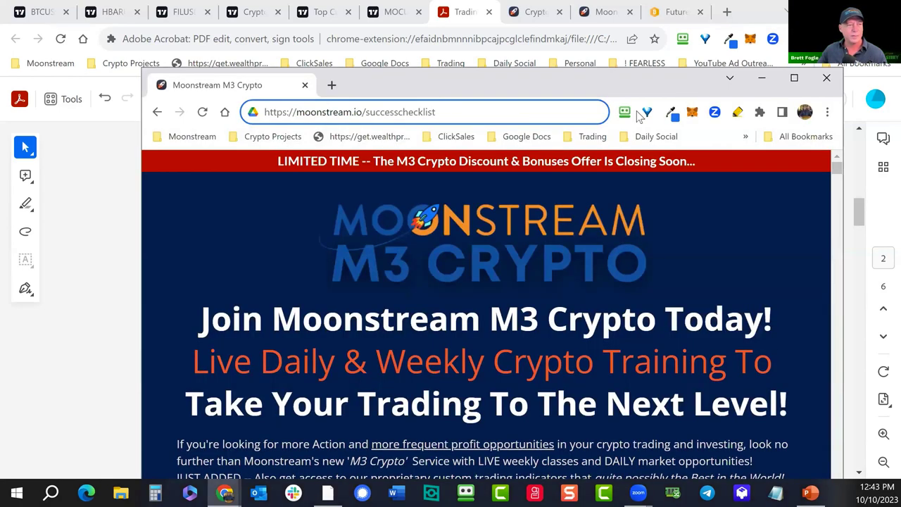
- Maximize the checklist window, load moonstream.io/successchecklist, and merge it into the main window
left_click(795, 78)
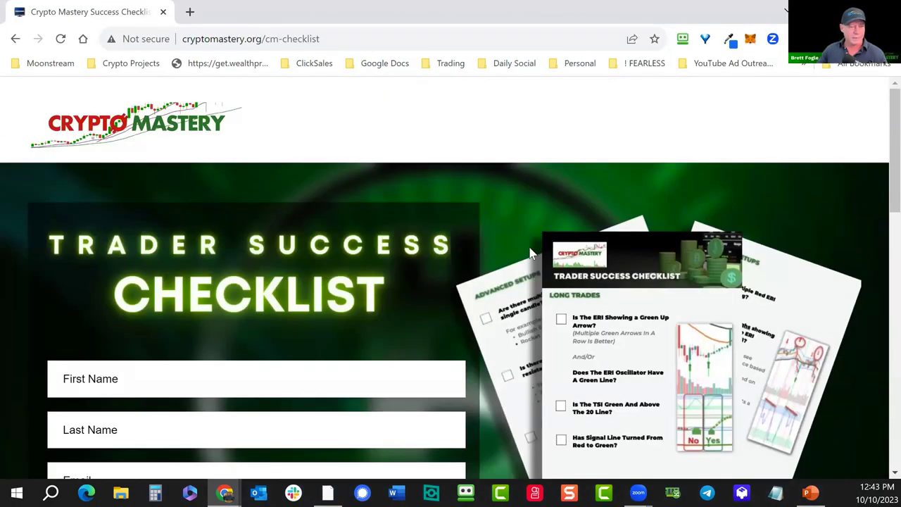
left_click(265, 39)
triple_click(266, 39)
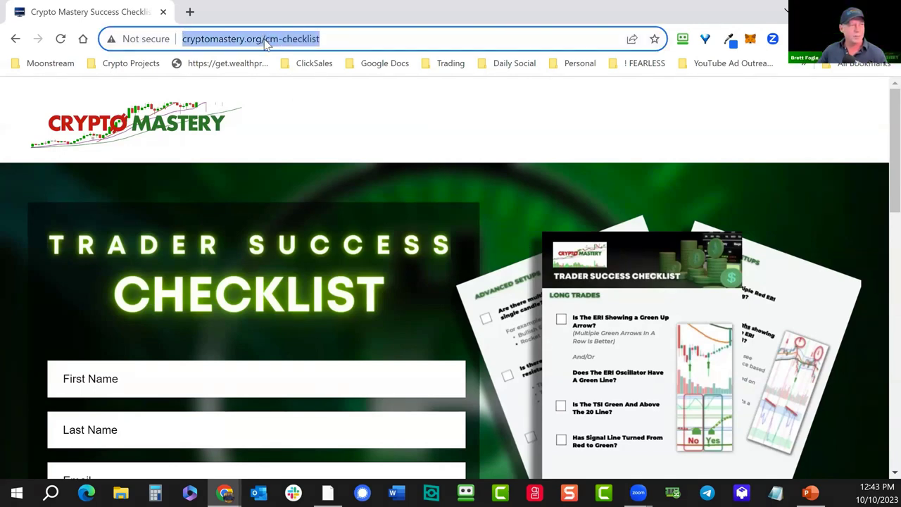
type("moonstra")
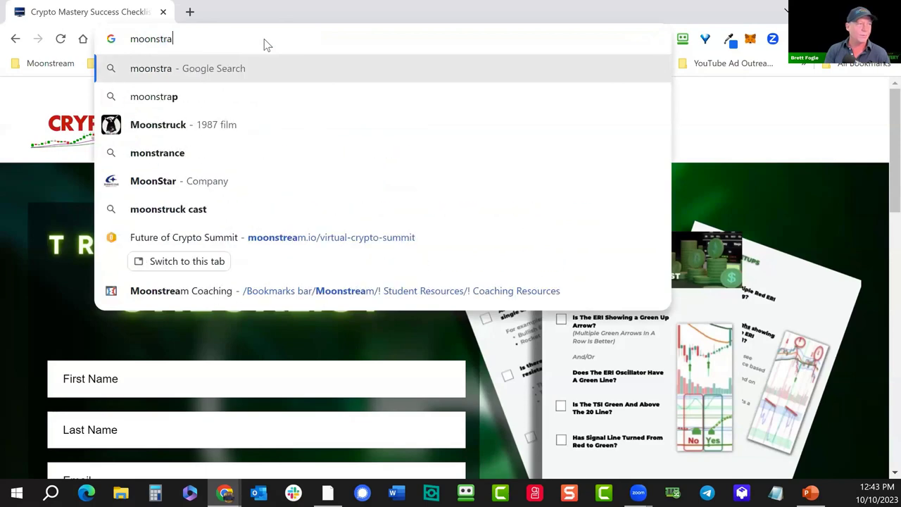
key("BackSpace")
type("eam.io/")
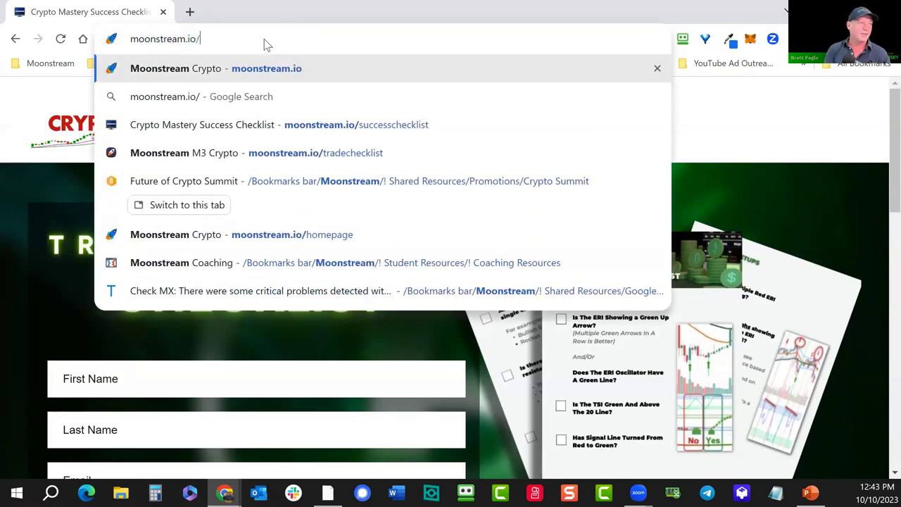
type("success")
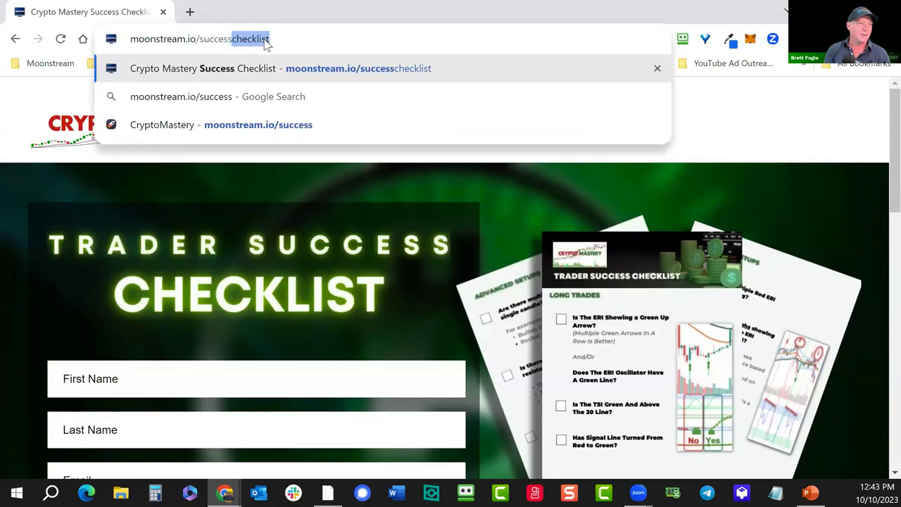
key("Right")
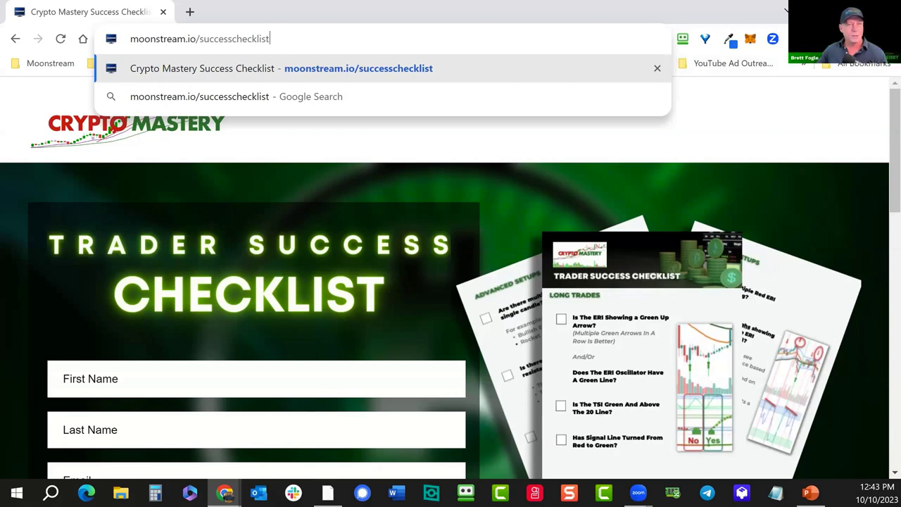
left_click_drag(140, 12, 444, 21)
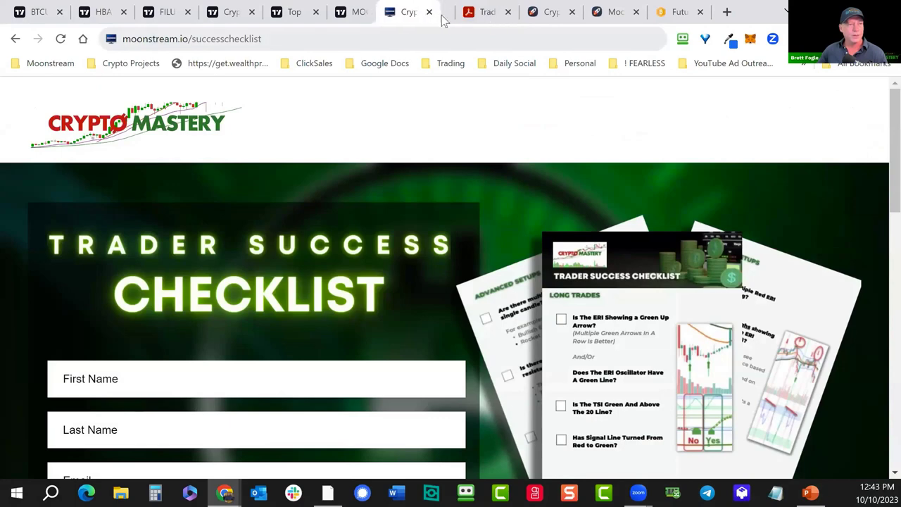
- Scroll through the checklist PDF, then go back to the TradingView Filecoin weekly chart
left_click(485, 12)
scroll(486, 246, "down", 5)
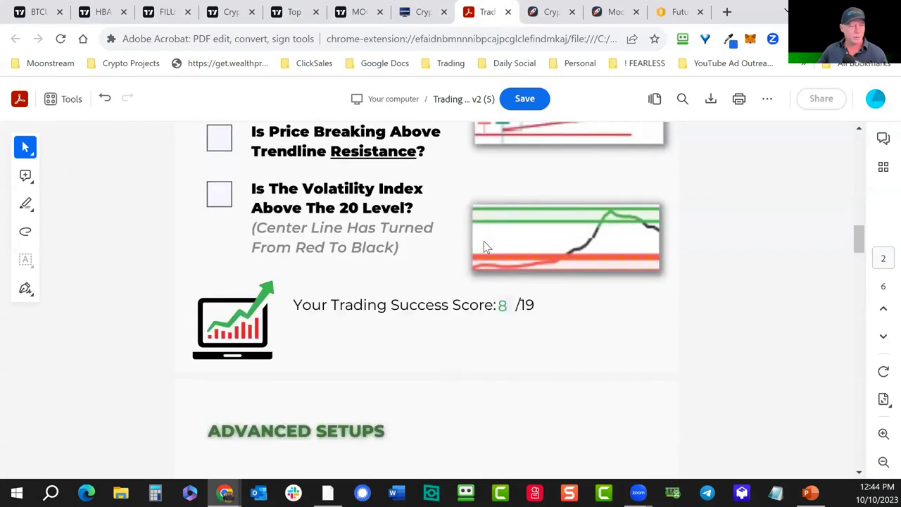
scroll(484, 247, "down", 6)
scroll(484, 246, "up", 1)
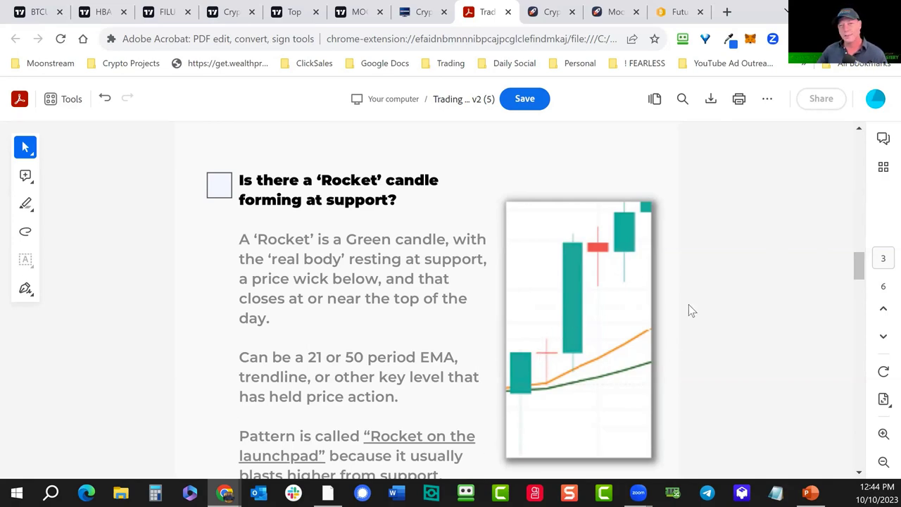
left_click_drag(861, 274, 858, 145)
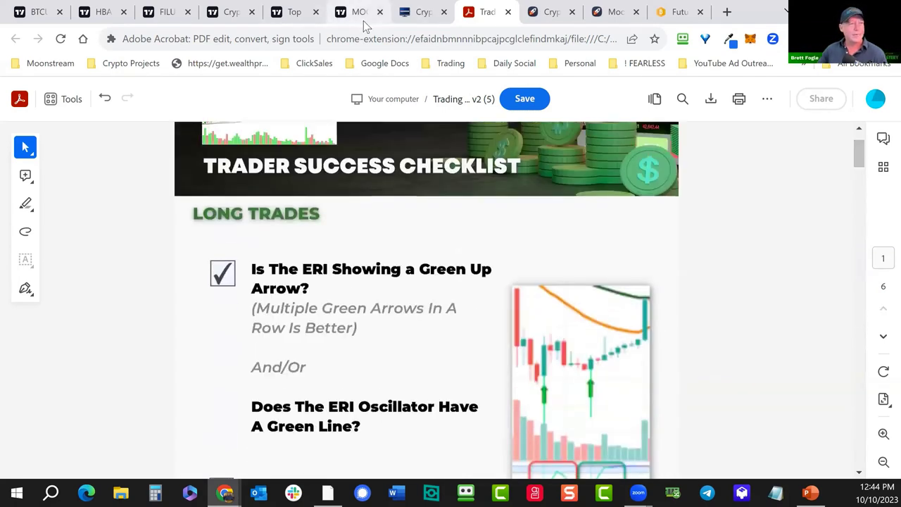
left_click(362, 17)
left_click(169, 13)
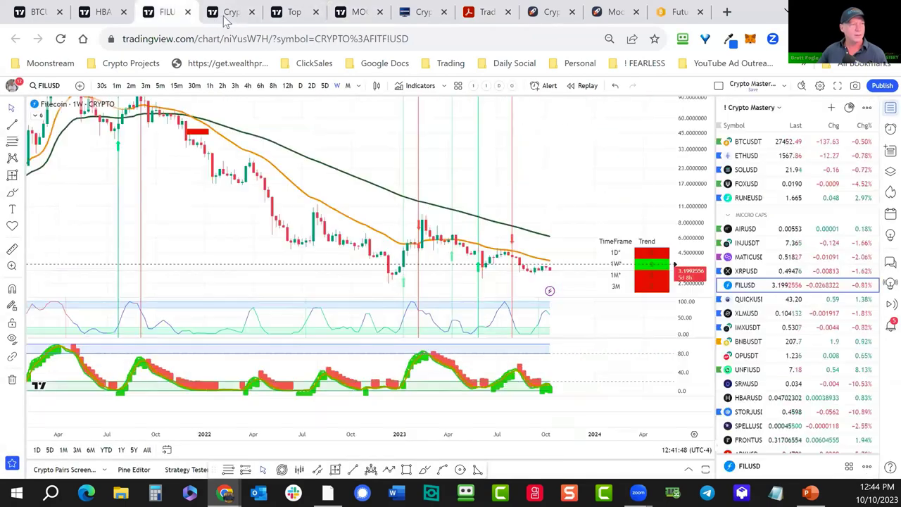
- Cycle through the open tabs: heatmap, gainers, Moss Coin, Filecoin, Hedera and Bitcoin charts
left_click(228, 20)
key("ctrl+shift+Tab")
key("ctrl+shift+Tab")
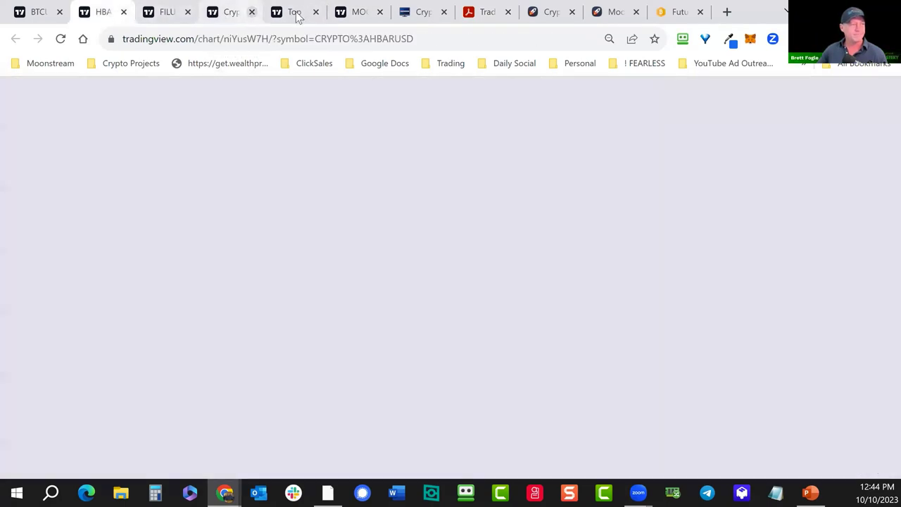
left_click(296, 14)
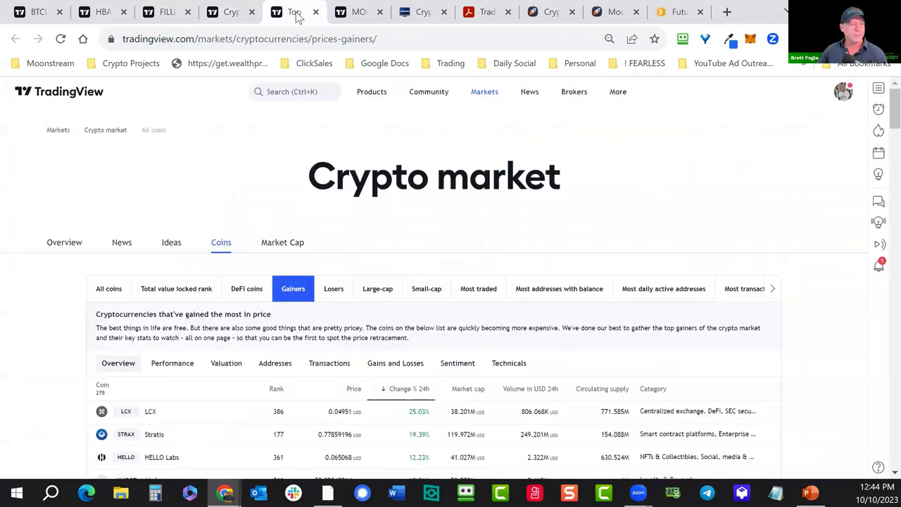
left_click(364, 14)
left_click(173, 16)
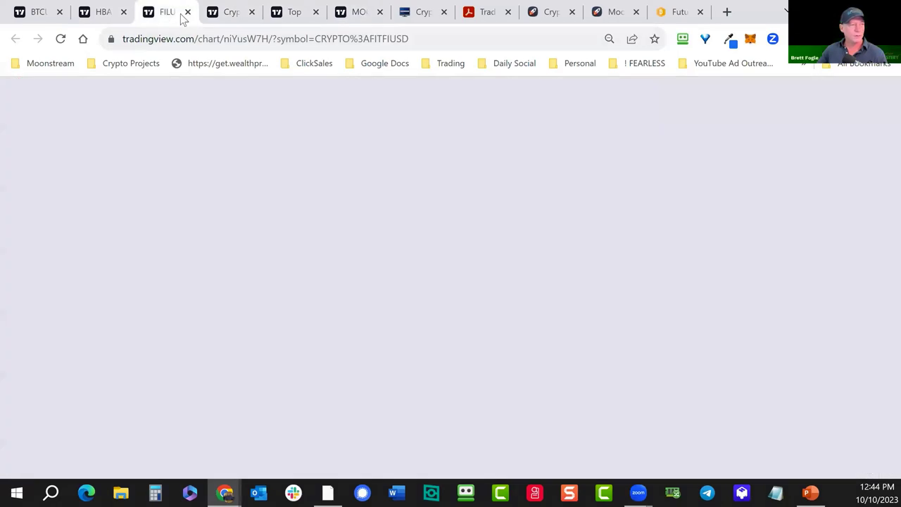
left_click(232, 15)
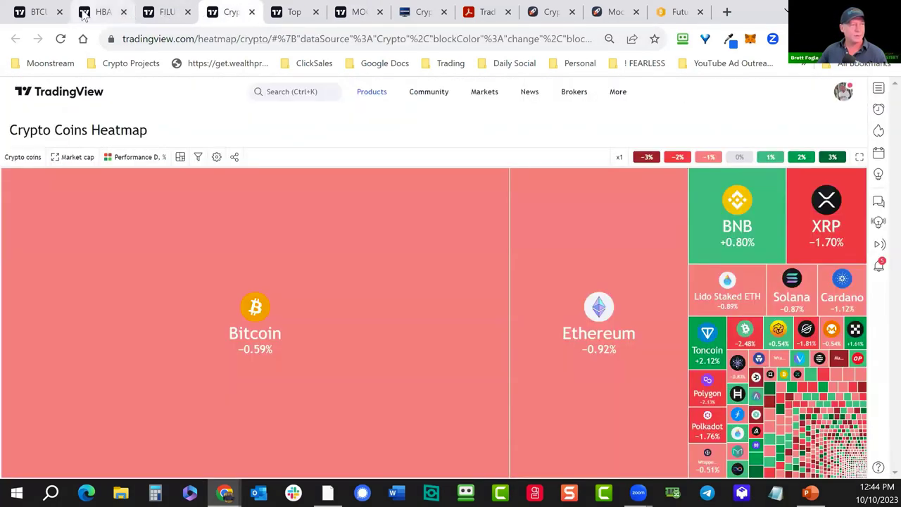
left_click(87, 16)
left_click(39, 14)
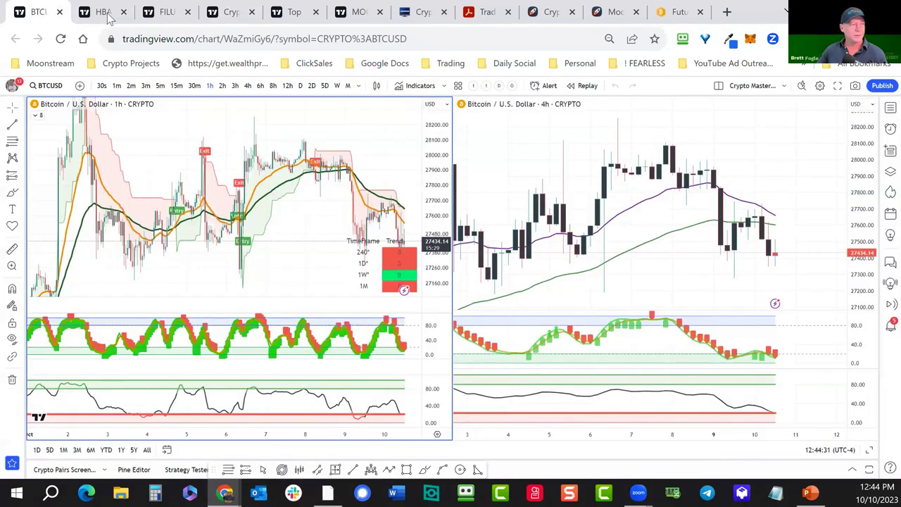
left_click(99, 13)
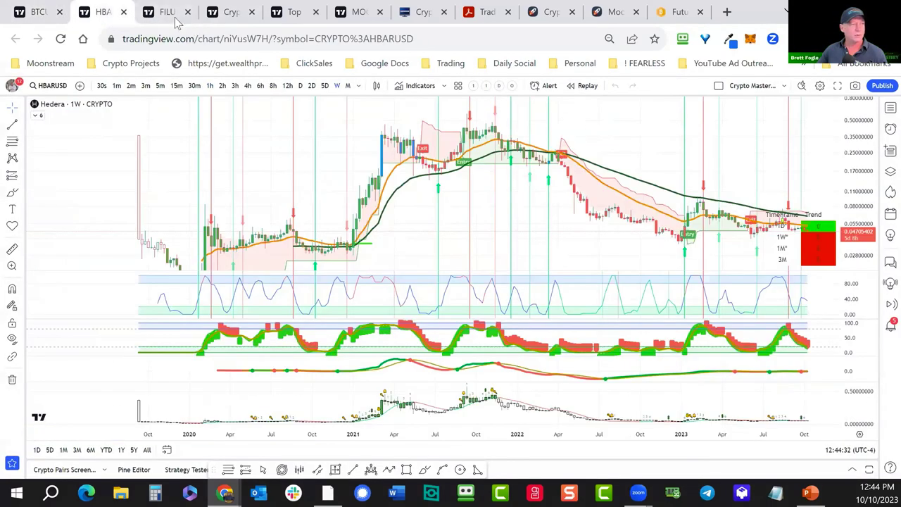
left_click(167, 14)
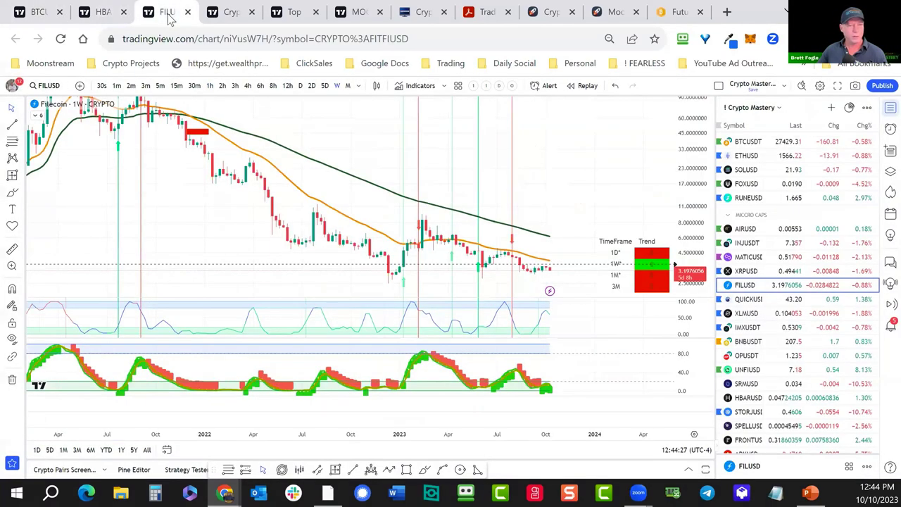
- Chart Stellar XLMUSD and Unifi Protocol DAO UNFIUSD from the watchlist
left_click(749, 314)
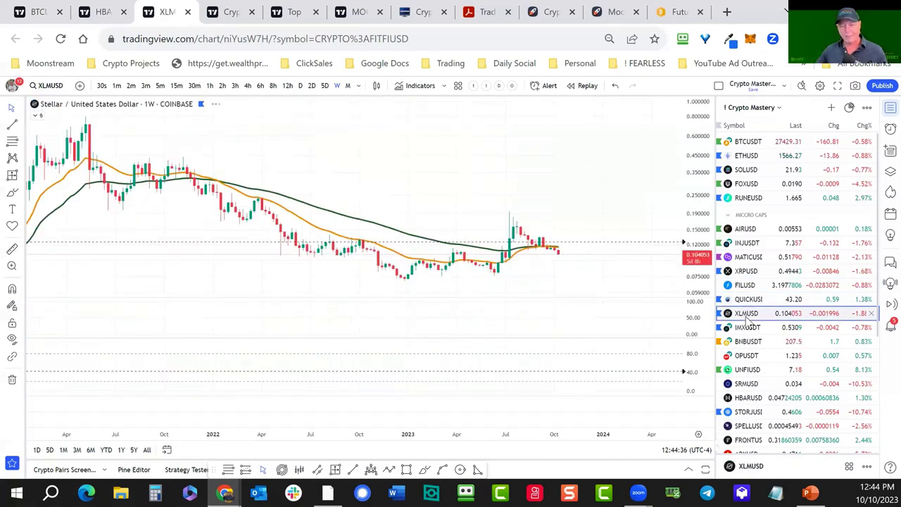
left_click(748, 374)
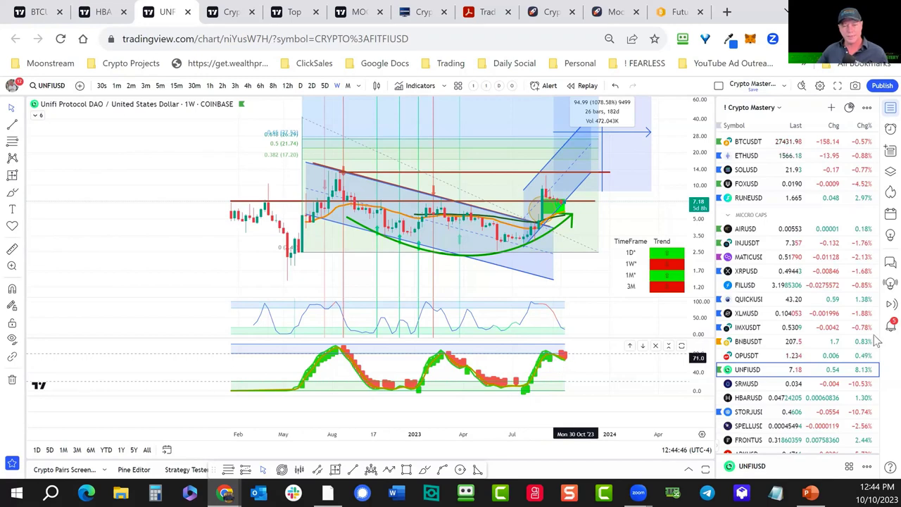
scroll(850, 360, "down", 2)
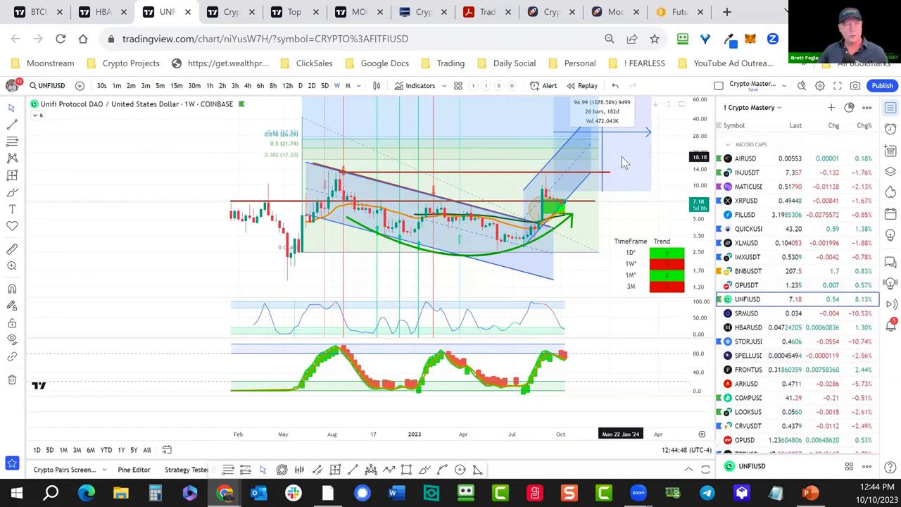
- Go to the Crypto market gainers page and reload it for current prices
left_click(357, 19)
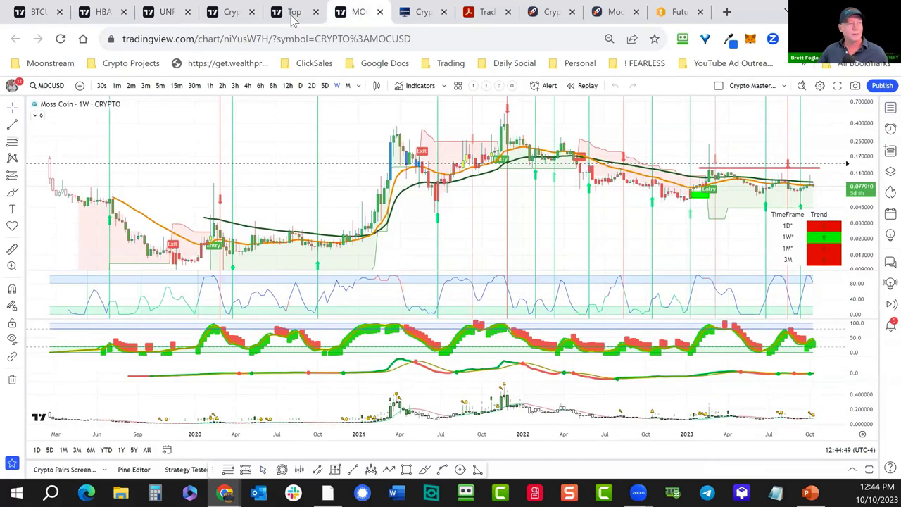
left_click(294, 14)
scroll(539, 262, "down", 1)
left_click(61, 38)
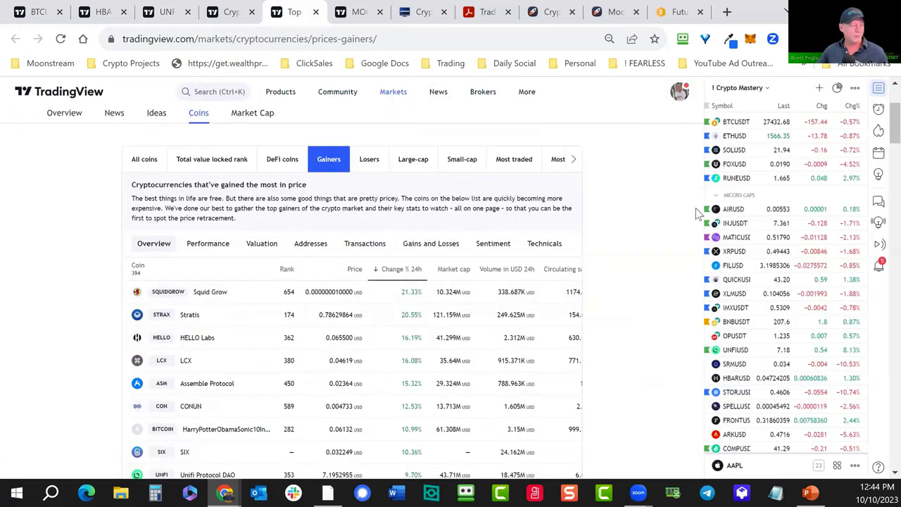
- Open the Stratis row from the gainers table and view STRAXUSD on Supercharts
scroll(698, 215, "down", 1)
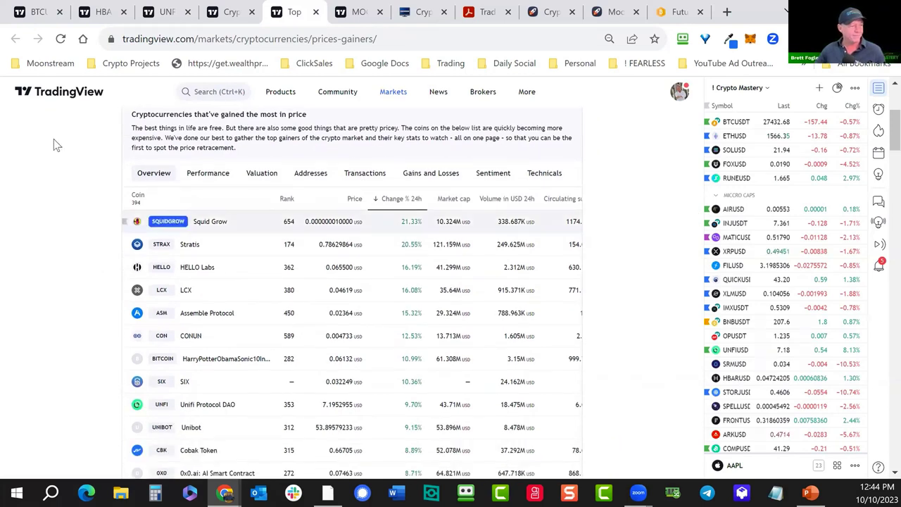
left_click(167, 251)
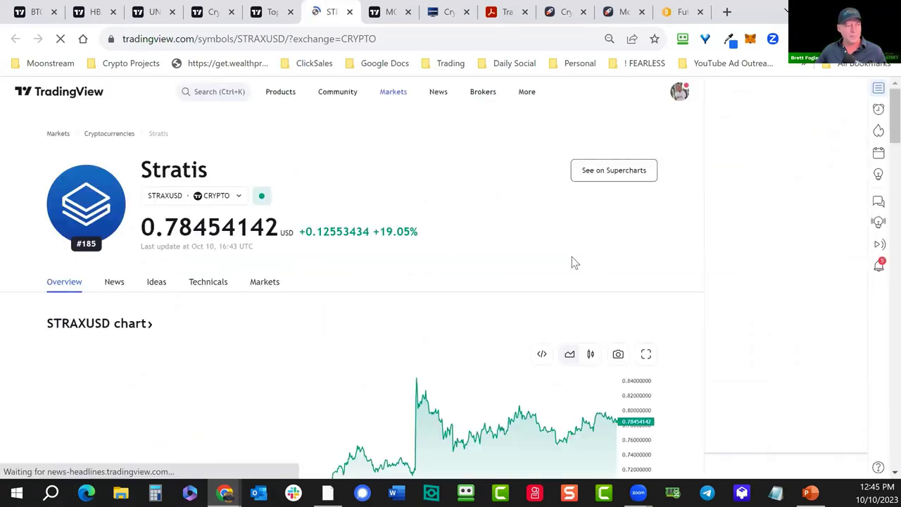
left_click(625, 178)
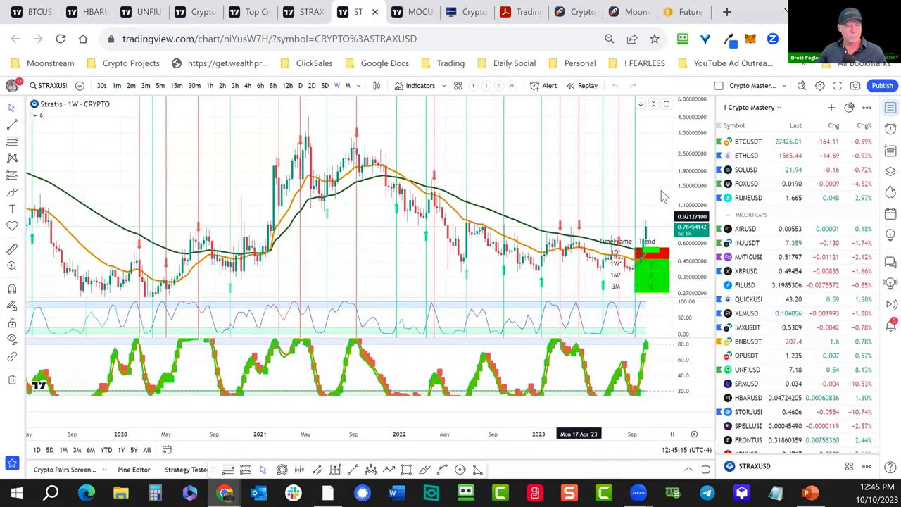
- View the Stratis chart full screen with its oscillator stretched to 0–100, then view moonstream.io
left_click_drag(450, 275, 370, 270)
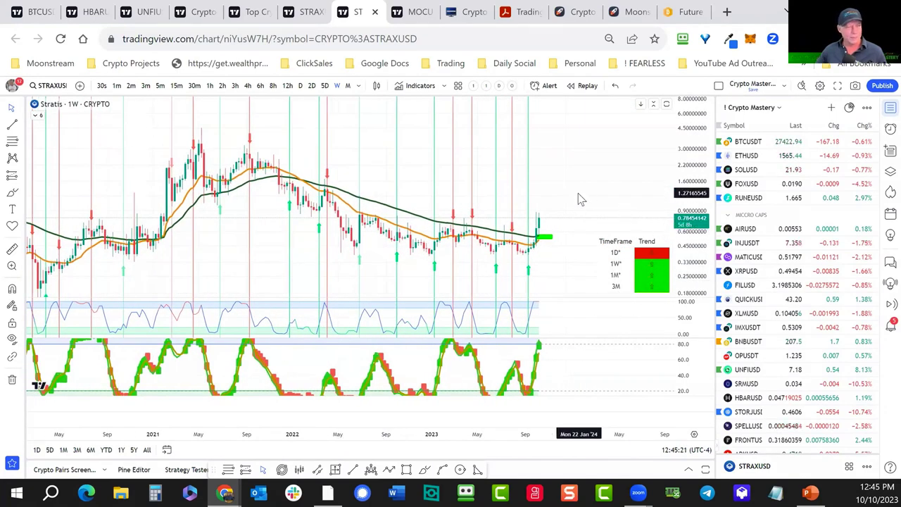
scroll(579, 199, "up", 1)
scroll(578, 199, "up", 1)
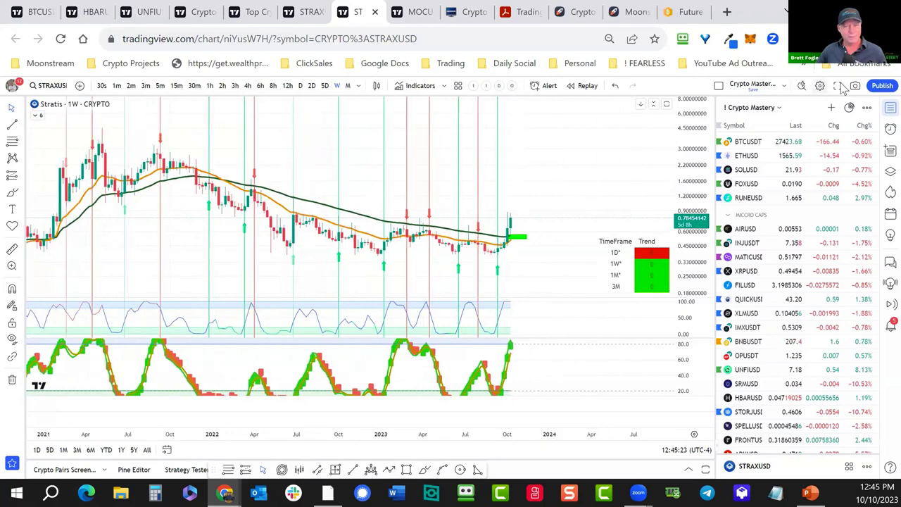
left_click(840, 85)
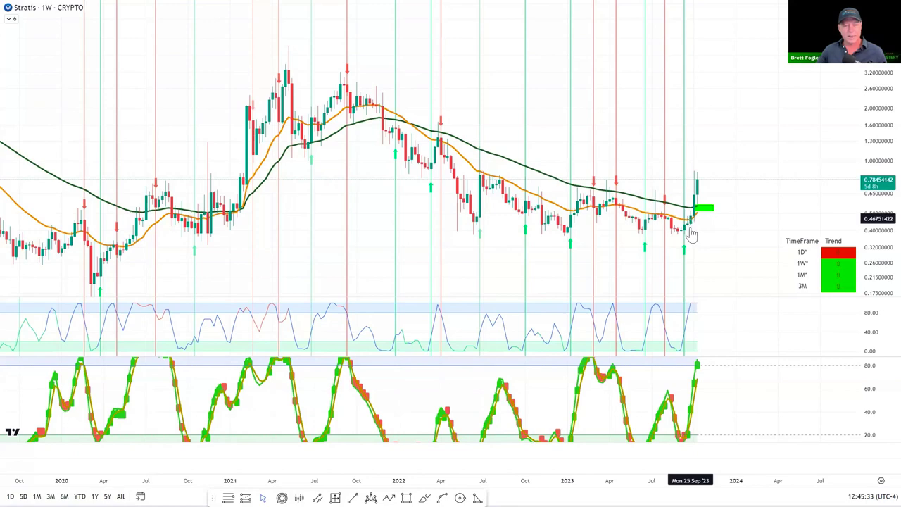
left_click_drag(872, 382, 870, 405)
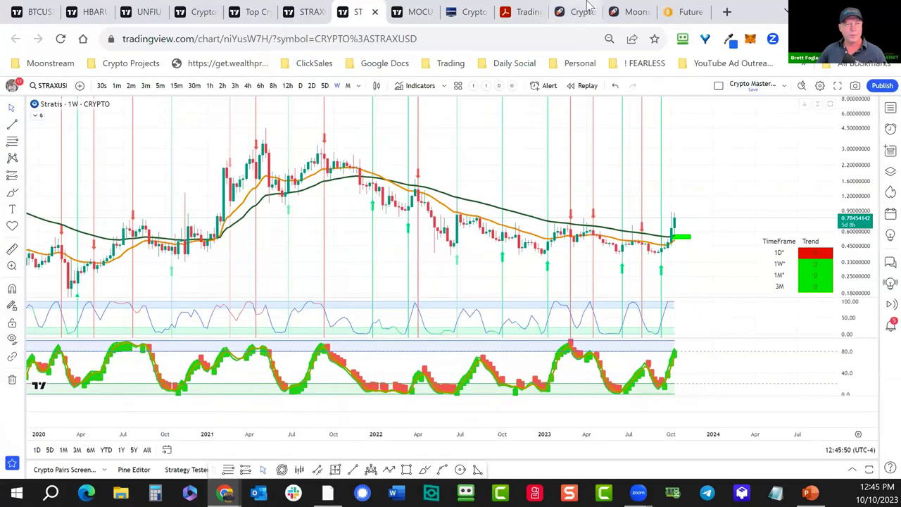
left_click(583, 11)
left_click(624, 12)
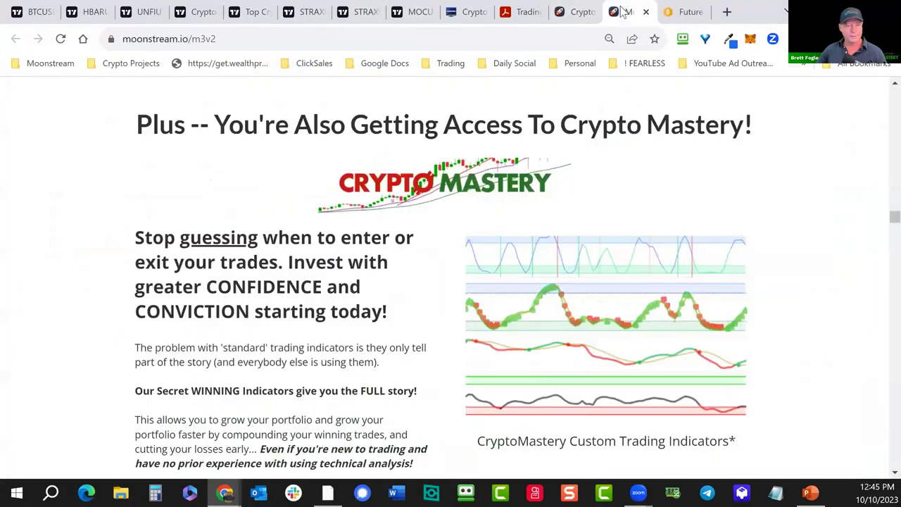
- Reload the Trader Success Checklist PDF and tick the ERI green up arrow question
left_click(523, 12)
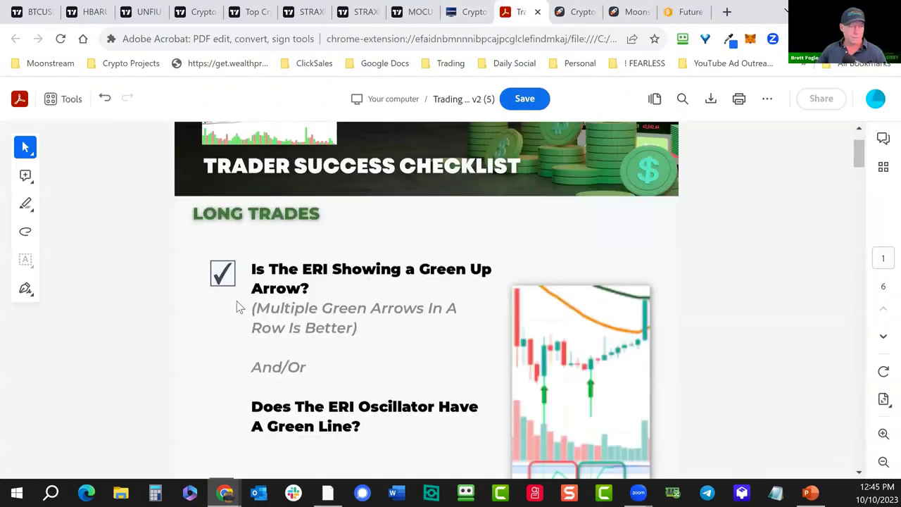
left_click(60, 39)
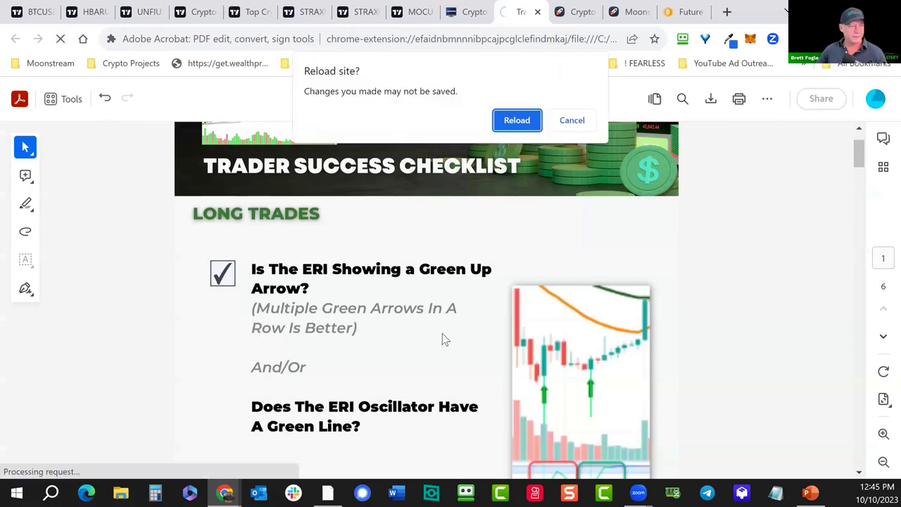
left_click(516, 121)
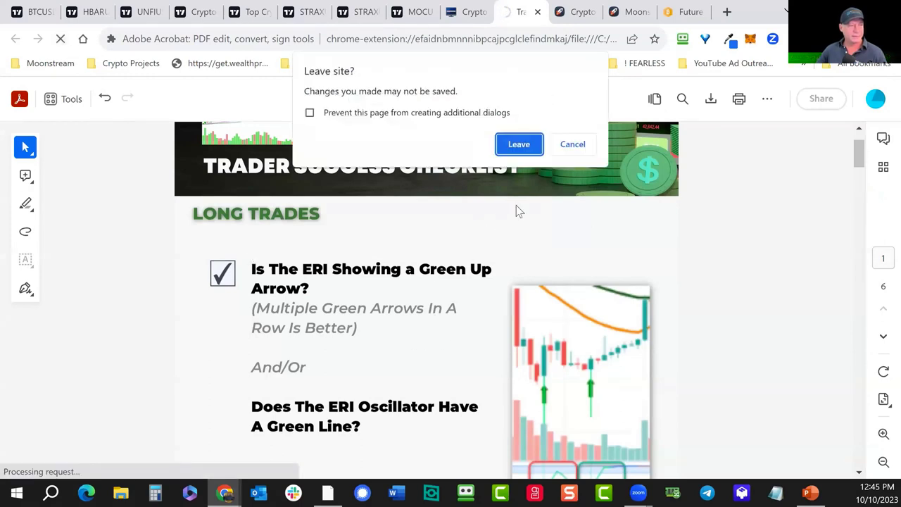
left_click(519, 144)
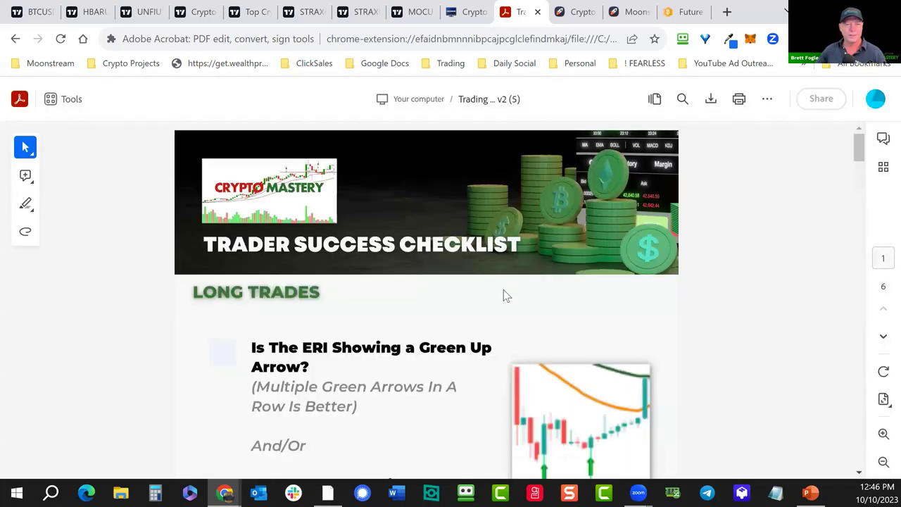
scroll(503, 303, "down", 1)
left_click(222, 284)
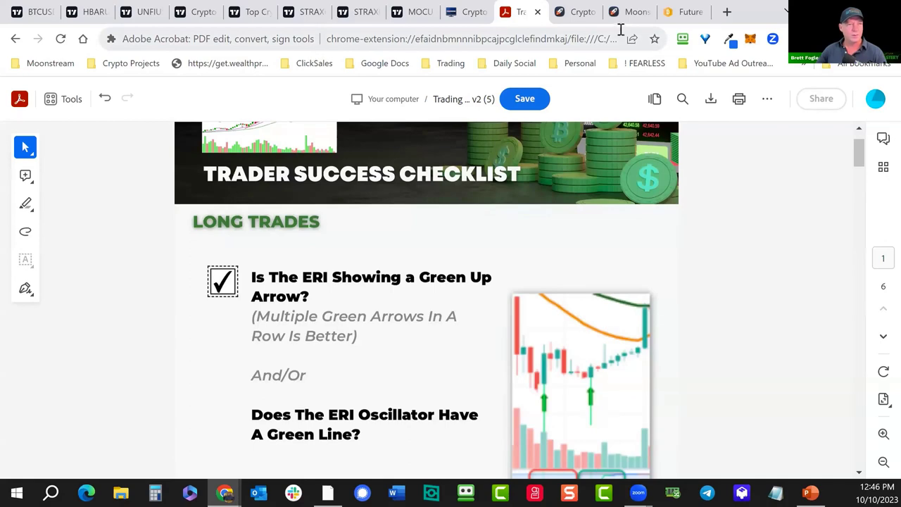
- Move the PDF into its own maximized window and return to the cryptomastery.org browser
left_click_drag(521, 12, 609, 47)
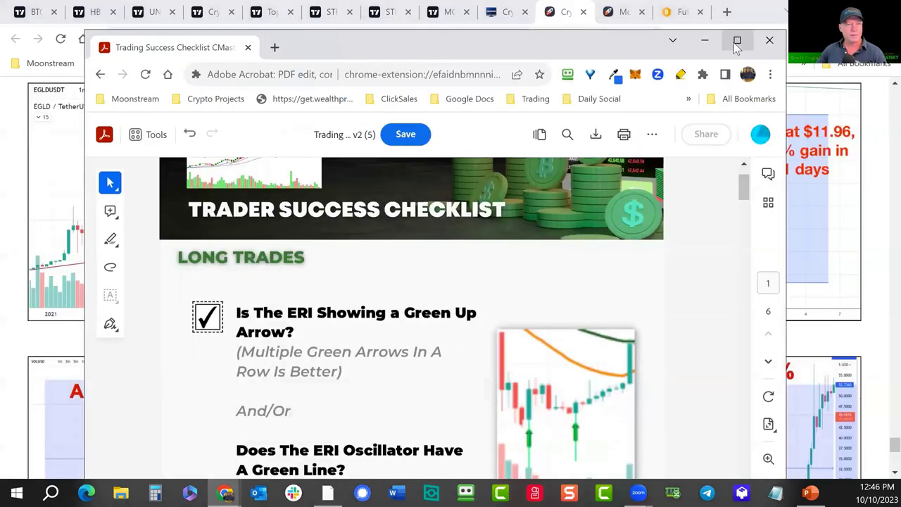
left_click(736, 39)
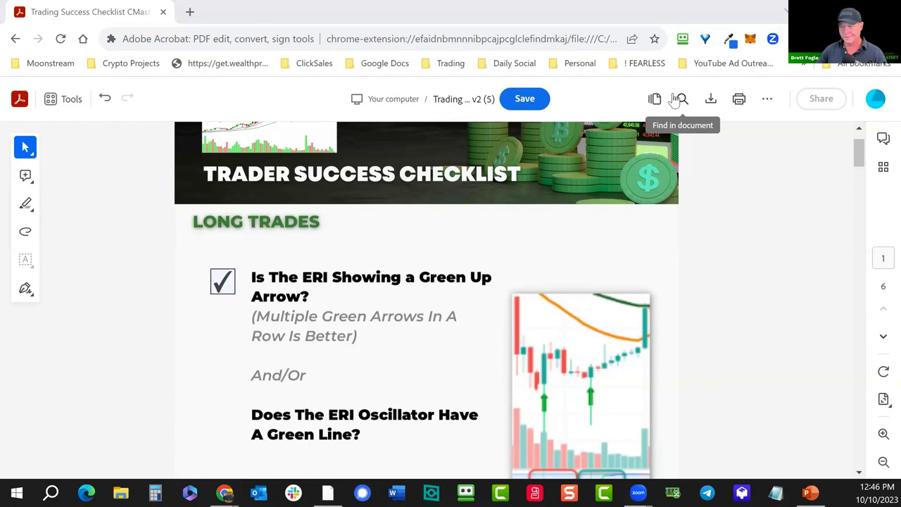
key("alt+Tab")
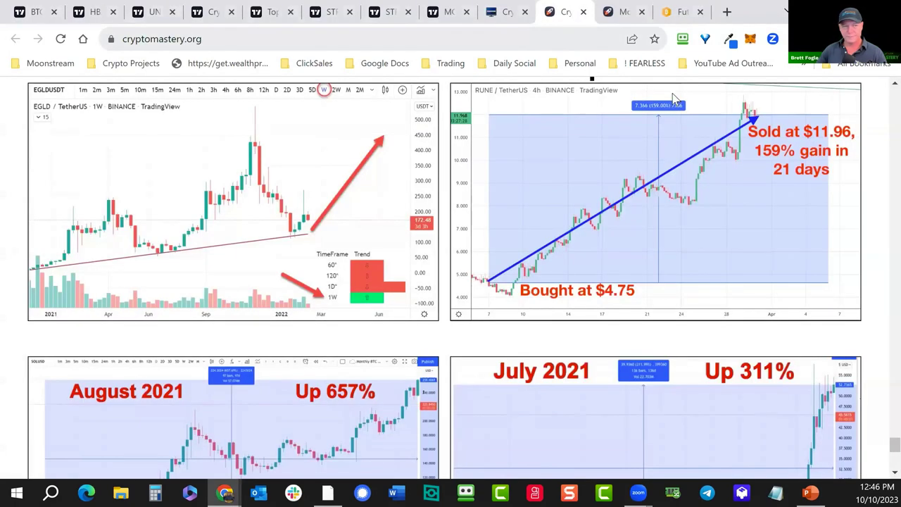
- Bring the Stratis weekly chart tab to the front, staying on the chart
left_click(96, 14)
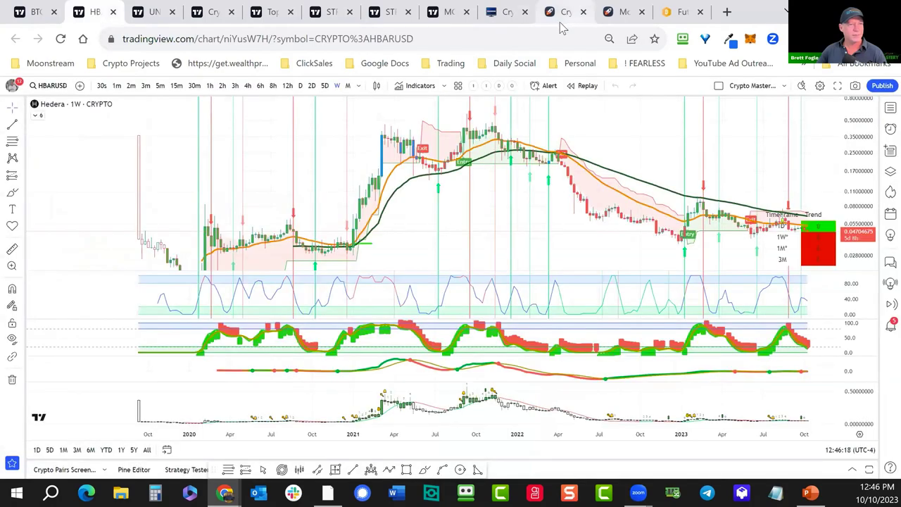
left_click(387, 13)
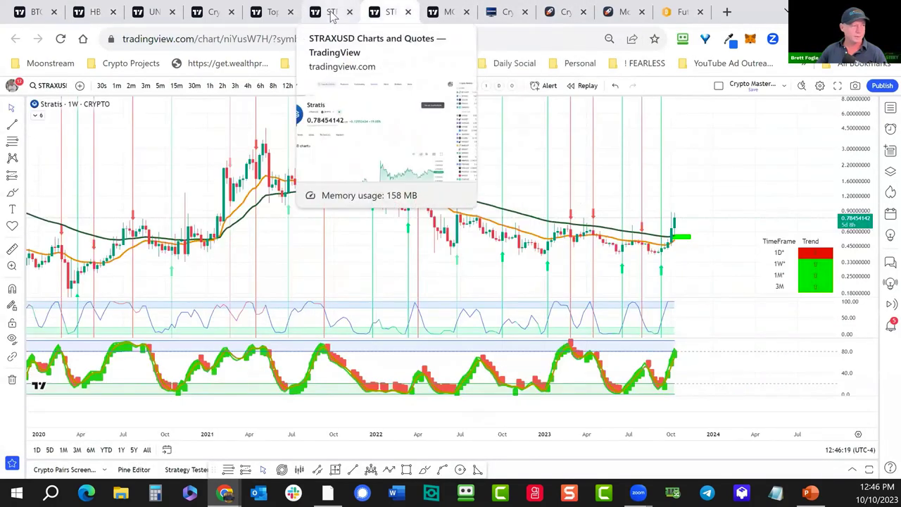
left_click(329, 12)
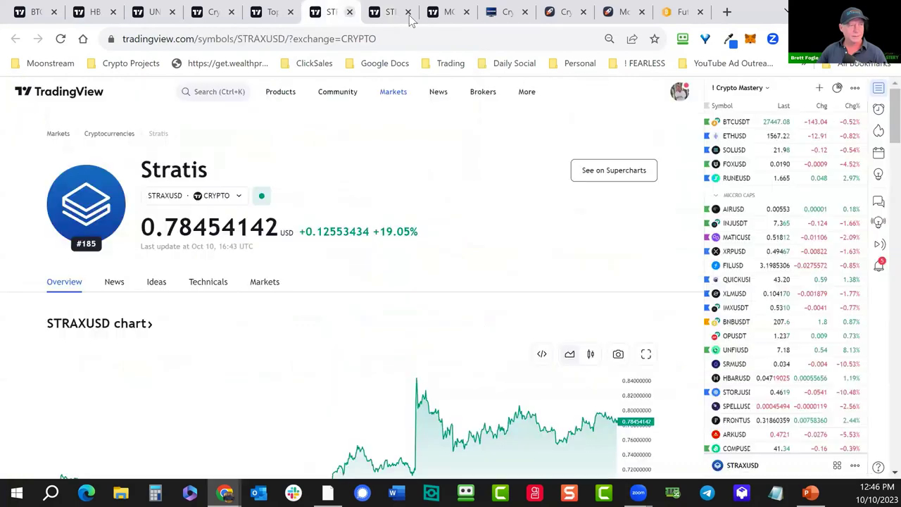
left_click(407, 12)
left_click(572, 121)
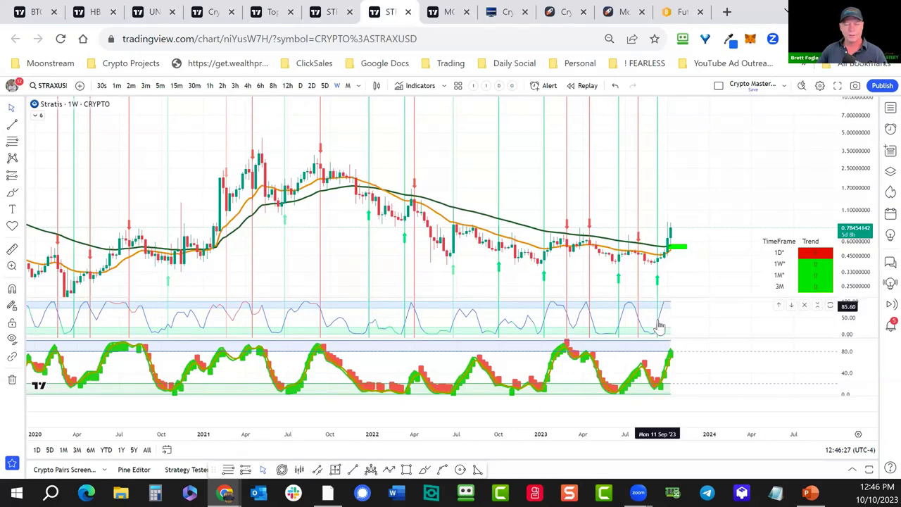
- Inspect the enlarged TSI pane and tick the checklist's TSI green and above 20 item
key("alt+Tab")
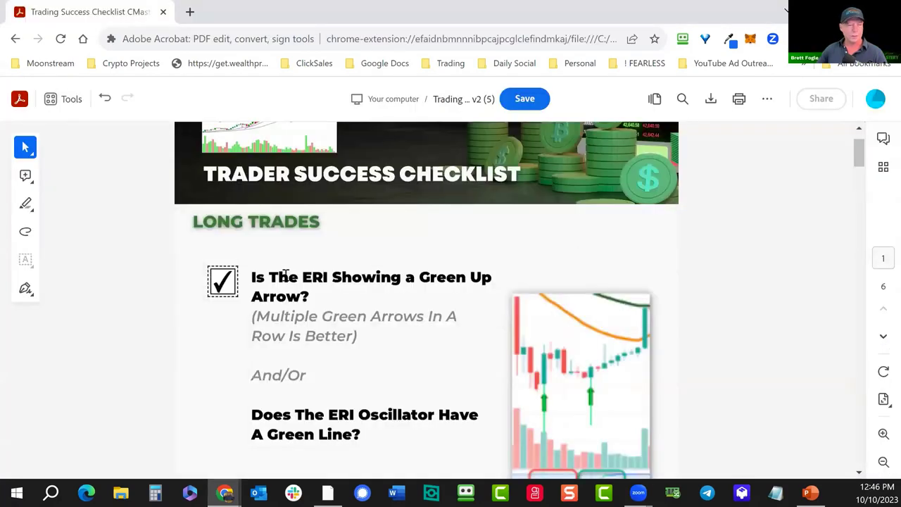
scroll(288, 275, "down", 3)
scroll(371, 257, "down", 3)
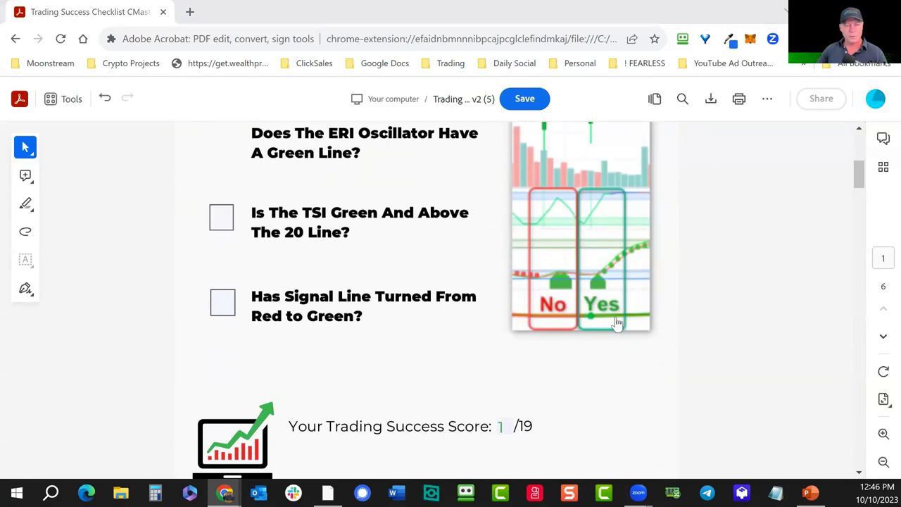
key("alt+Tab")
double_click(683, 377)
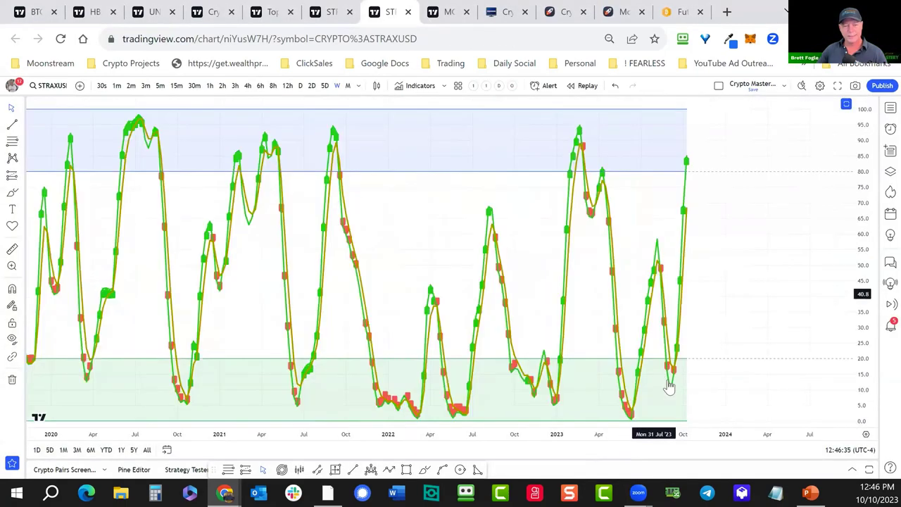
double_click(714, 336)
key("alt+Tab")
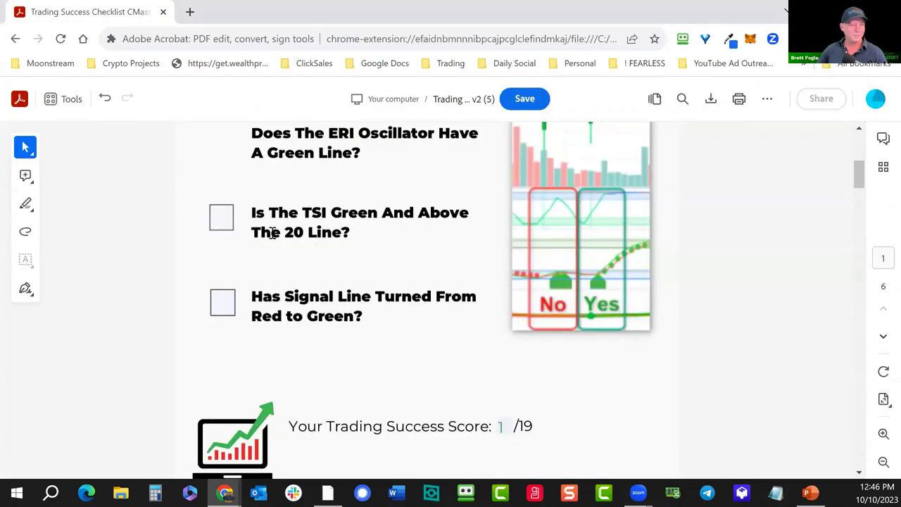
left_click(221, 217)
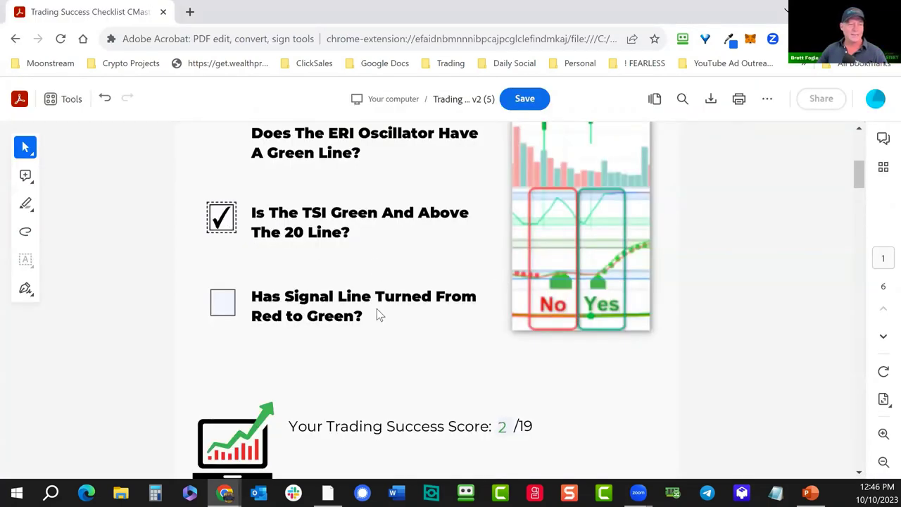
- Inspect the enlarged signal line pane and tick the Signal Line turned green item
key("alt+Tab")
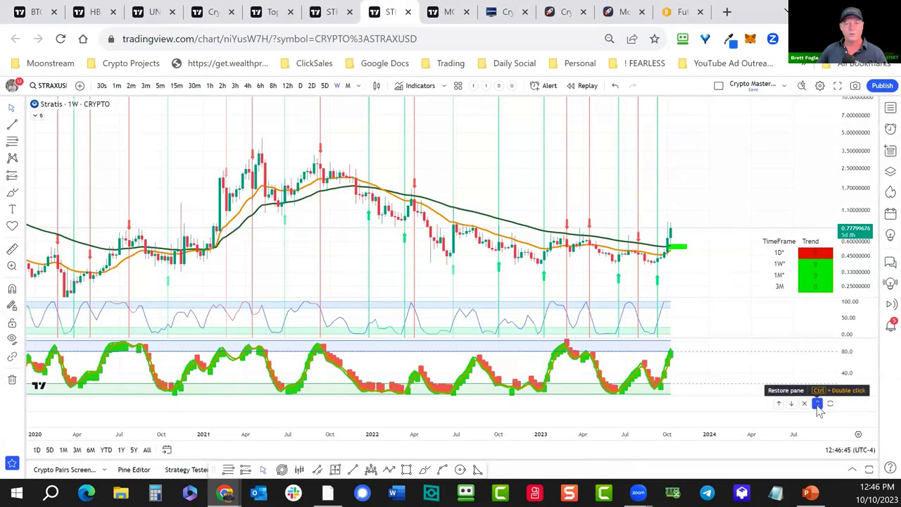
left_click(818, 404)
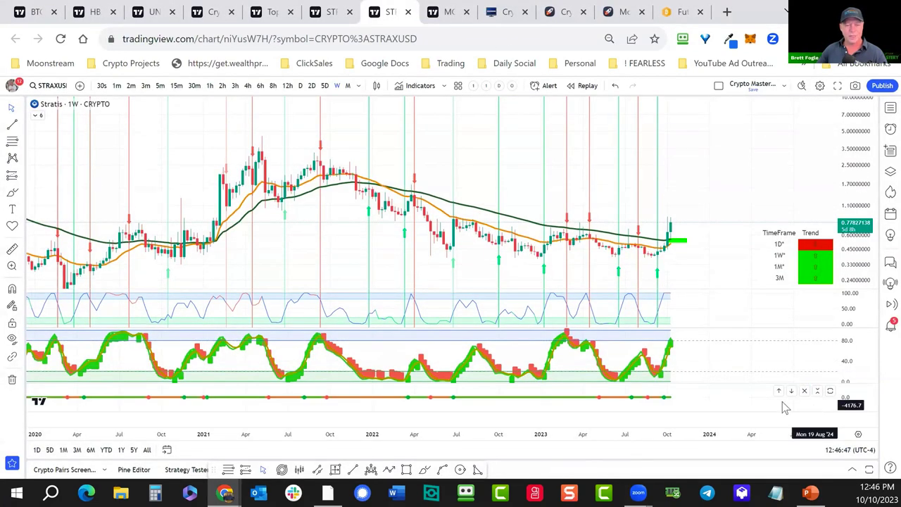
double_click(690, 396)
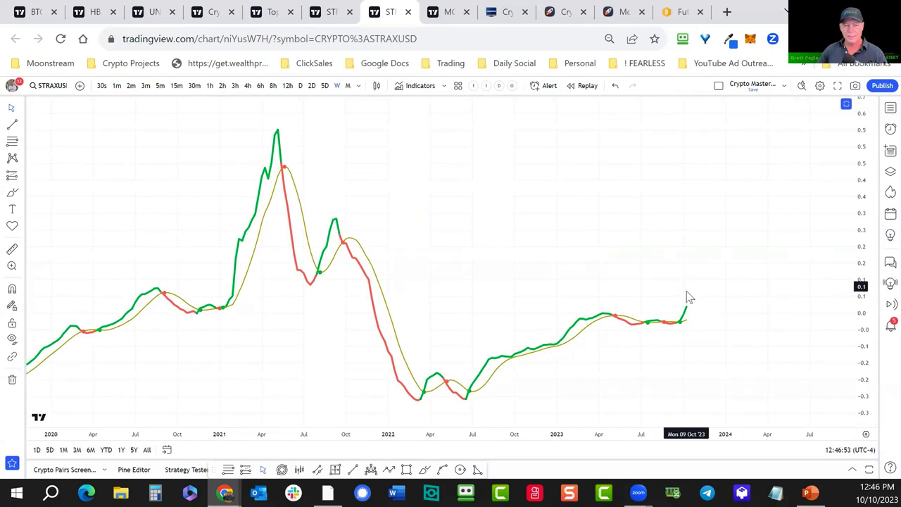
key("alt+Tab")
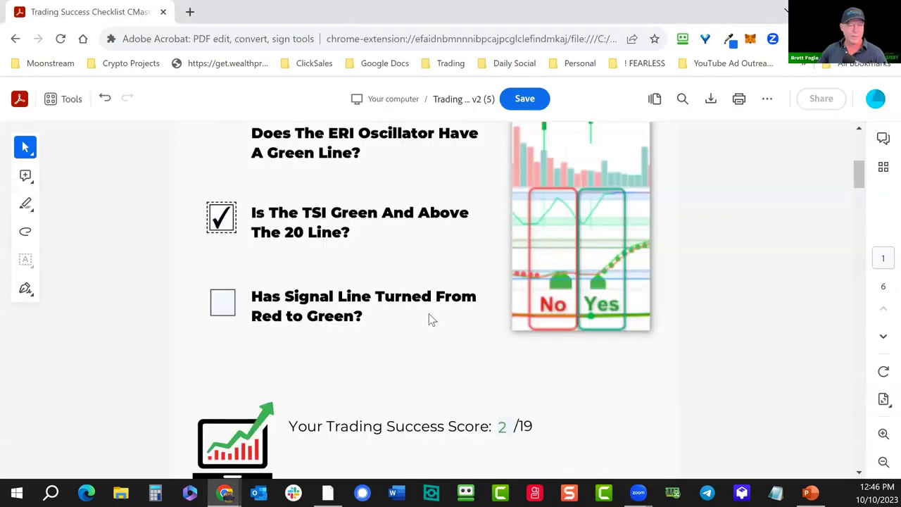
left_click(223, 311)
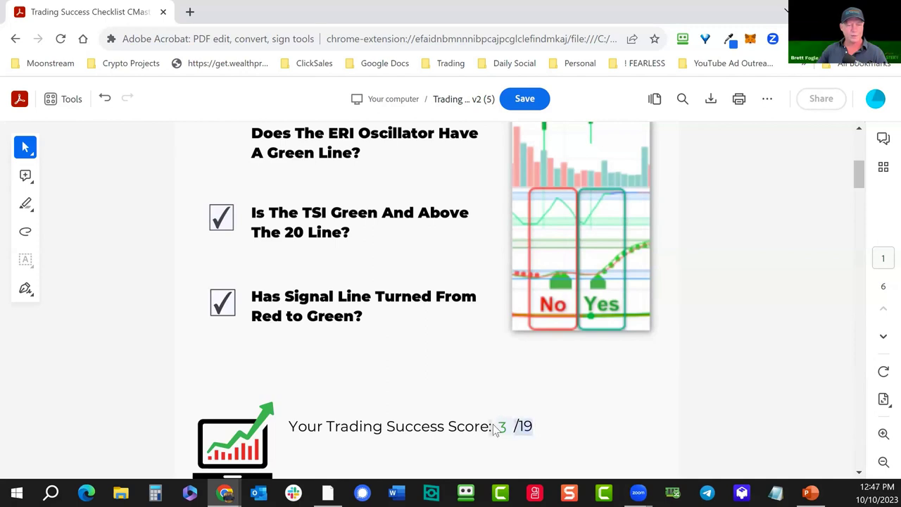
left_click_drag(494, 427, 534, 427)
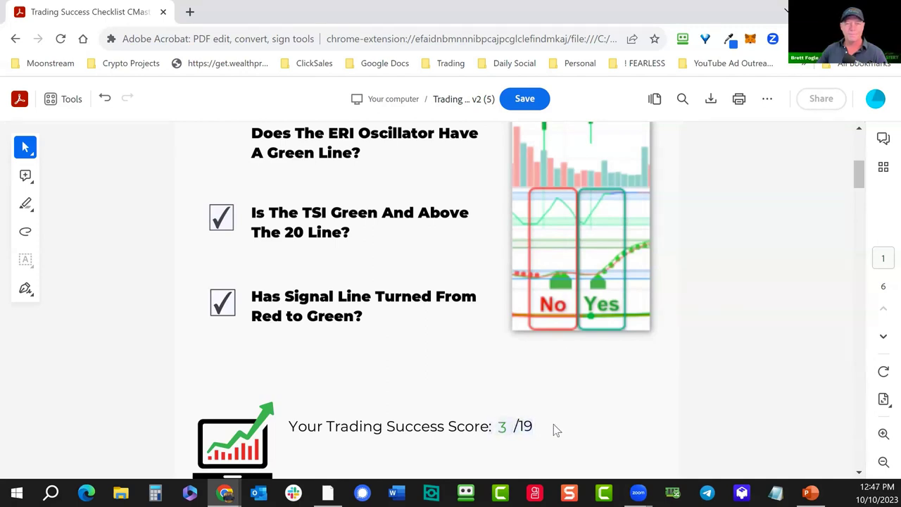
scroll(553, 426, "down", 5)
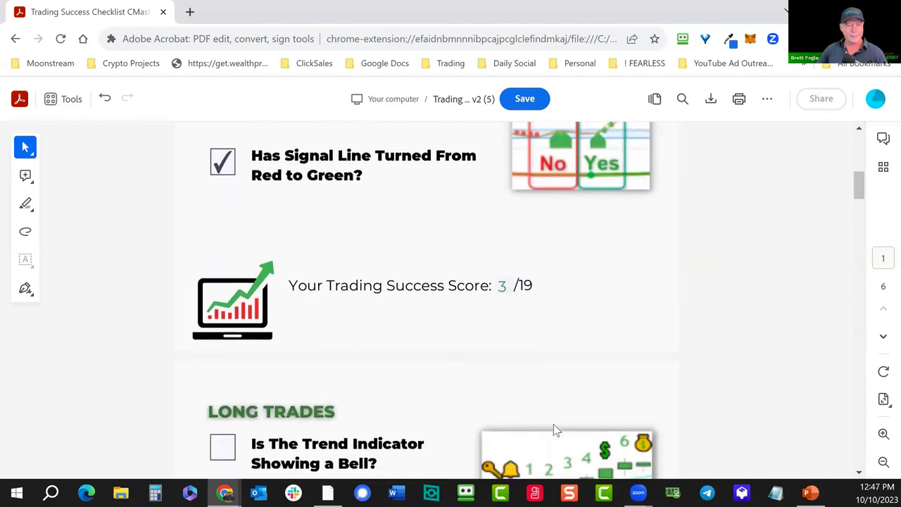
- Scroll through the Stratis chart to review its indicator panes
scroll(553, 431, "down", 1)
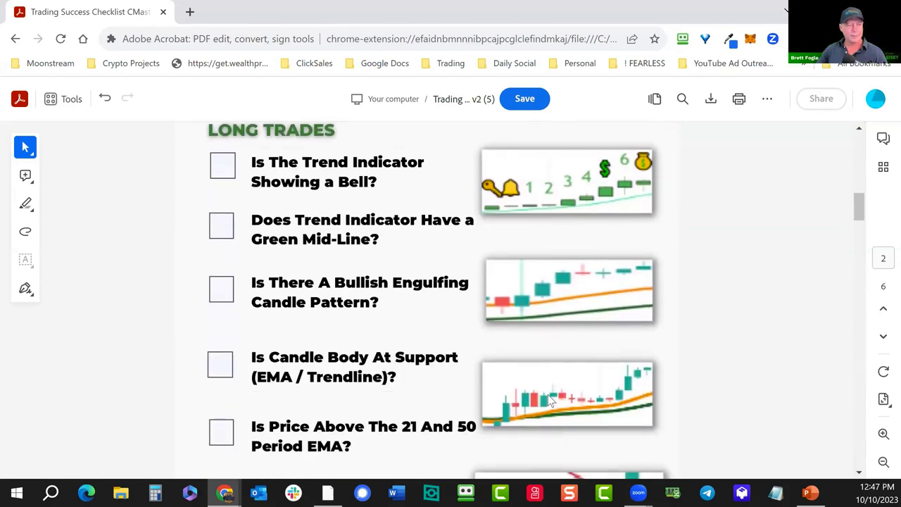
key("alt+Tab")
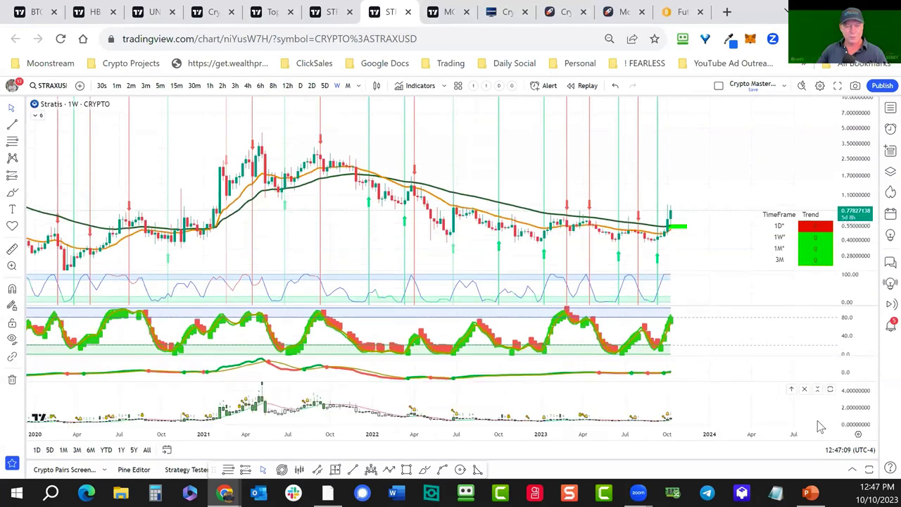
scroll(685, 348, "up", 5)
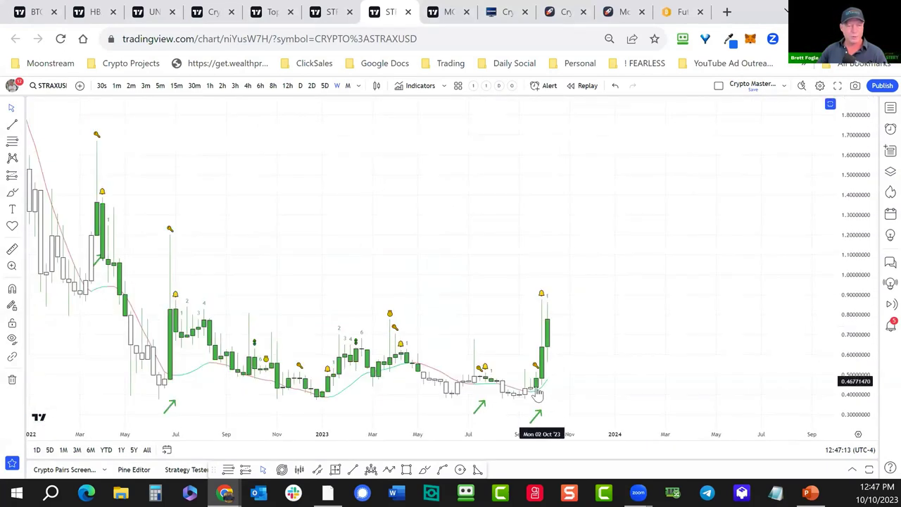
scroll(540, 391, "up", 2)
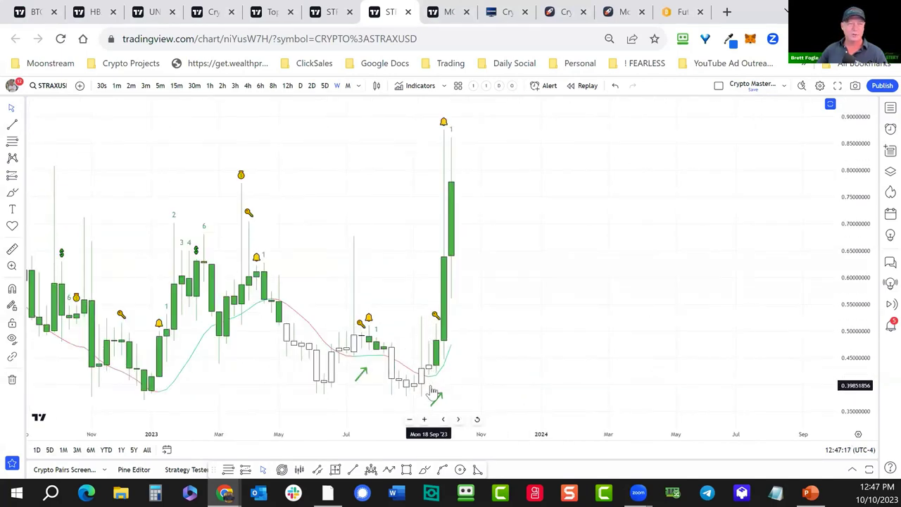
scroll(433, 392, "up", 2)
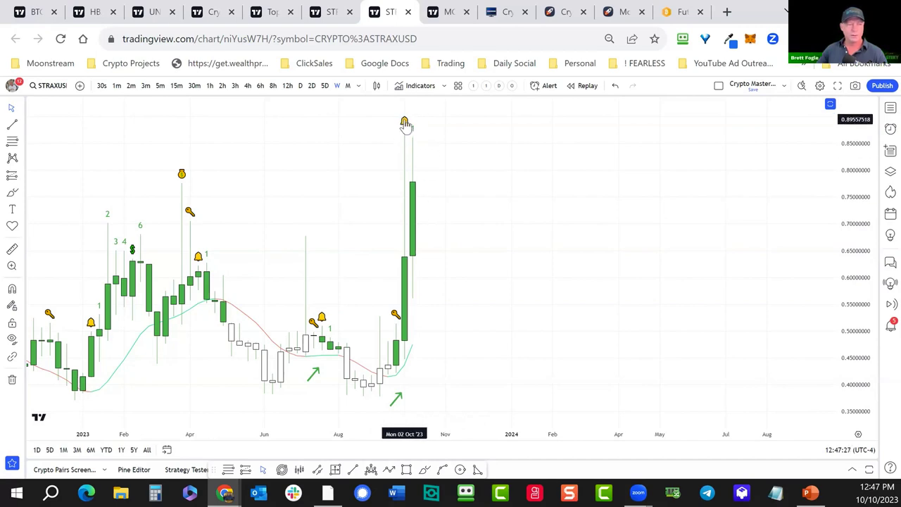
scroll(427, 137, "down", 5)
key("alt+Tab")
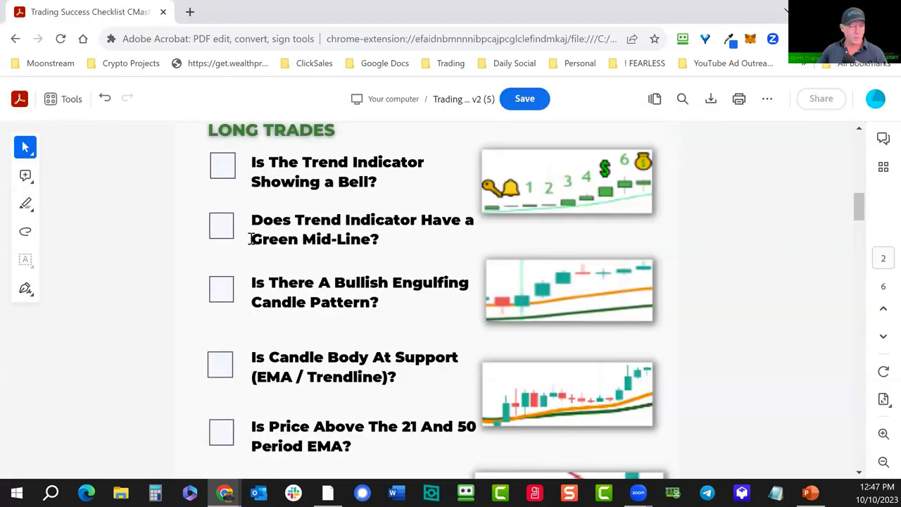
- Tick the Trend Indicator showing a Bell item on the checklist
left_click(223, 167)
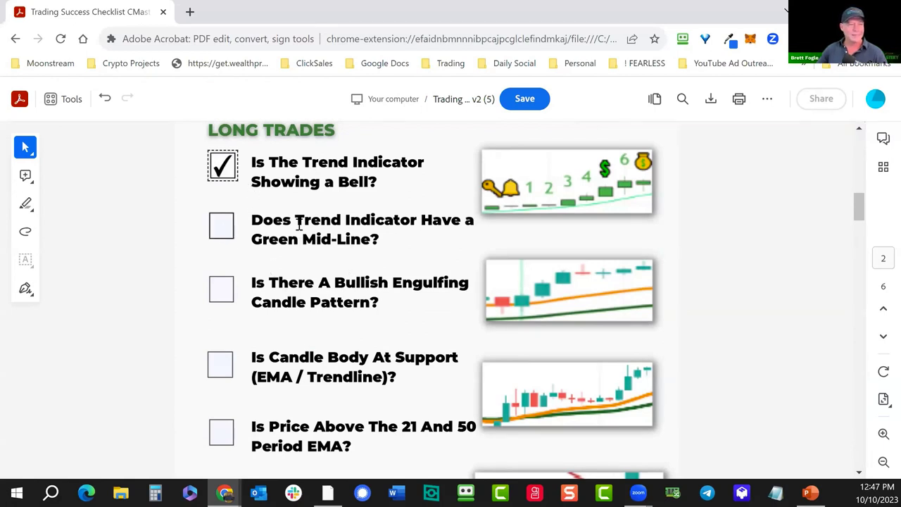
key("Tab")
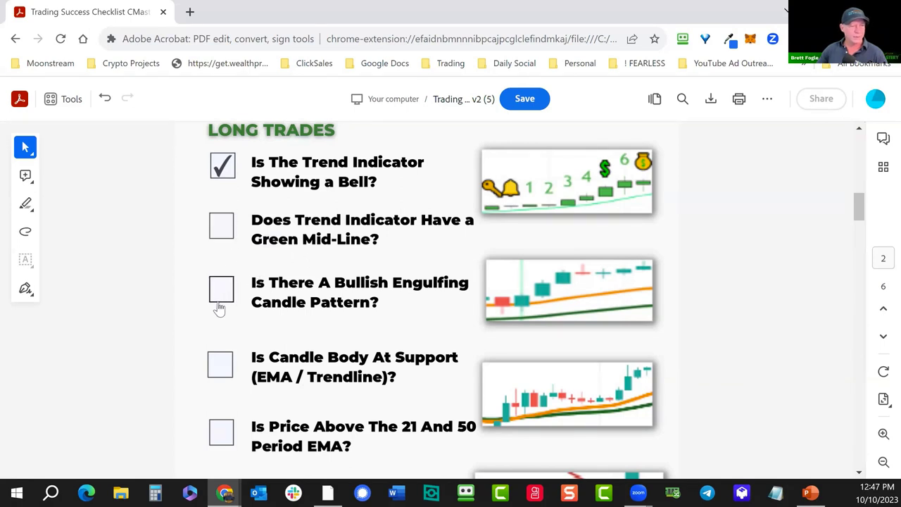
scroll(351, 283, "down", 1)
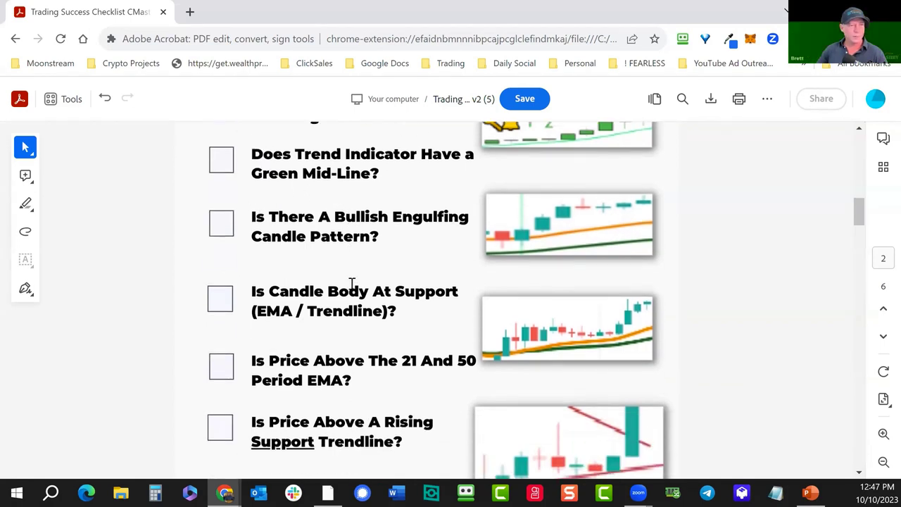
scroll(352, 283, "up", 1)
scroll(354, 292, "down", 2)
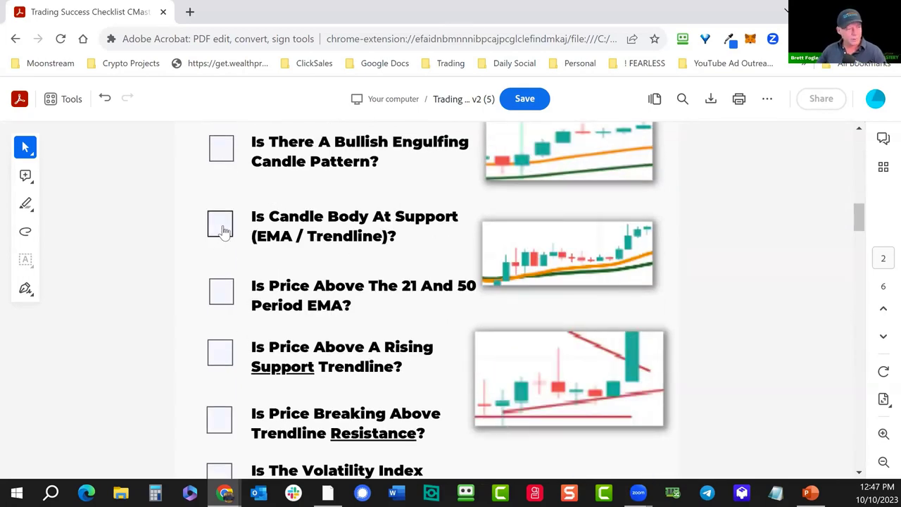
scroll(219, 299, "up", 8)
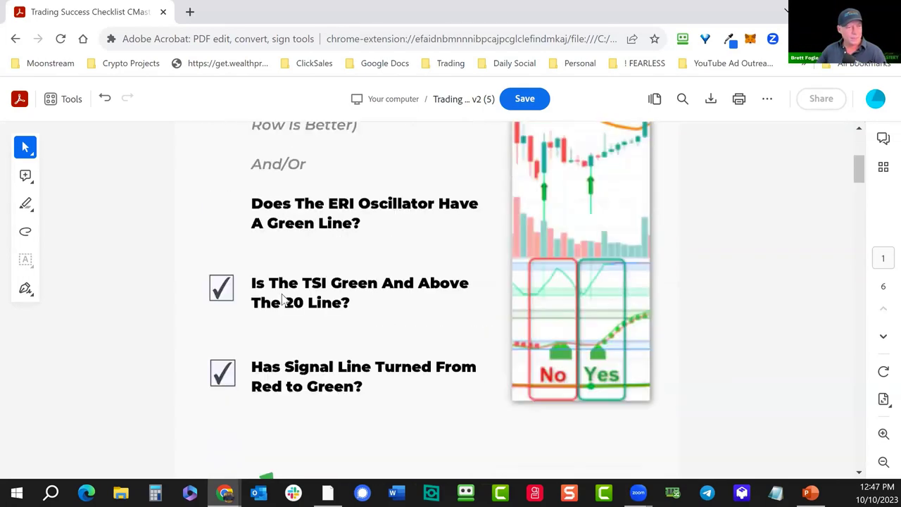
scroll(283, 301, "down", 5)
scroll(521, 216, "up", 1)
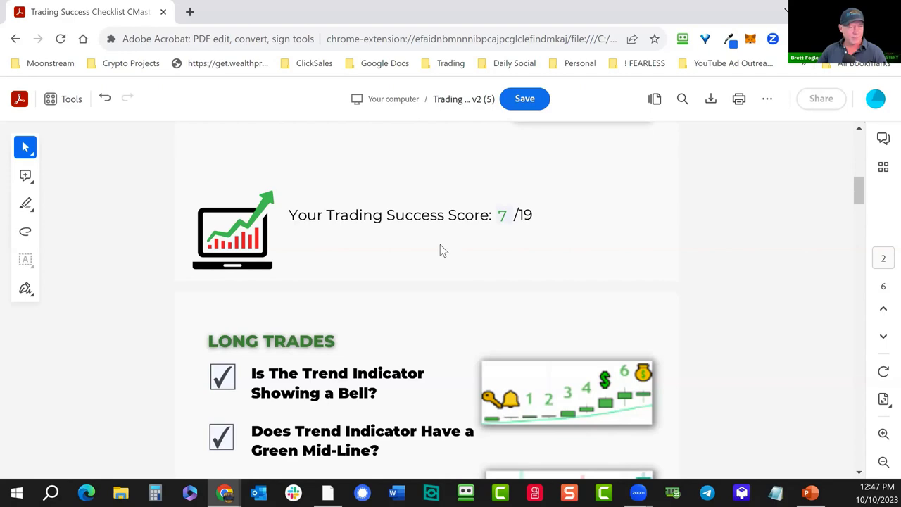
scroll(440, 261, "down", 10)
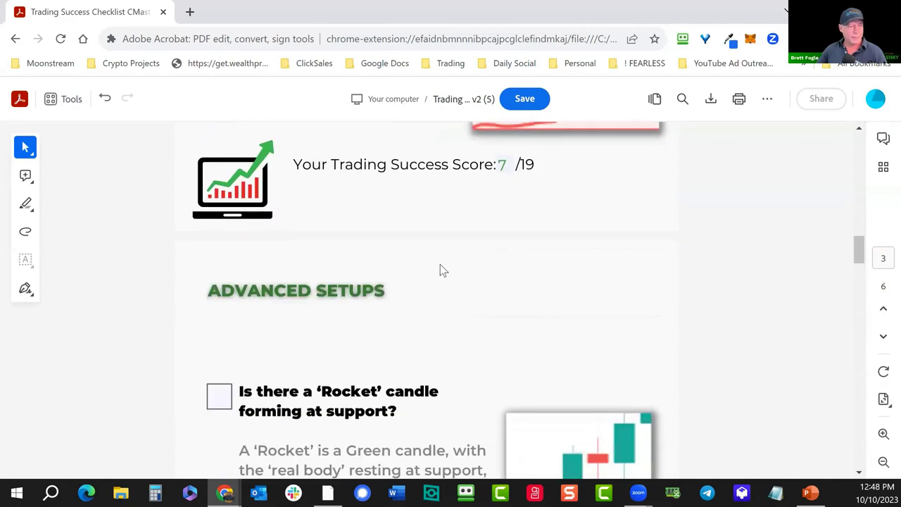
- Tick the Rocket candle item under Advanced Setups, then return to the Stratis chart
left_click(219, 397)
scroll(219, 400, "up", 2)
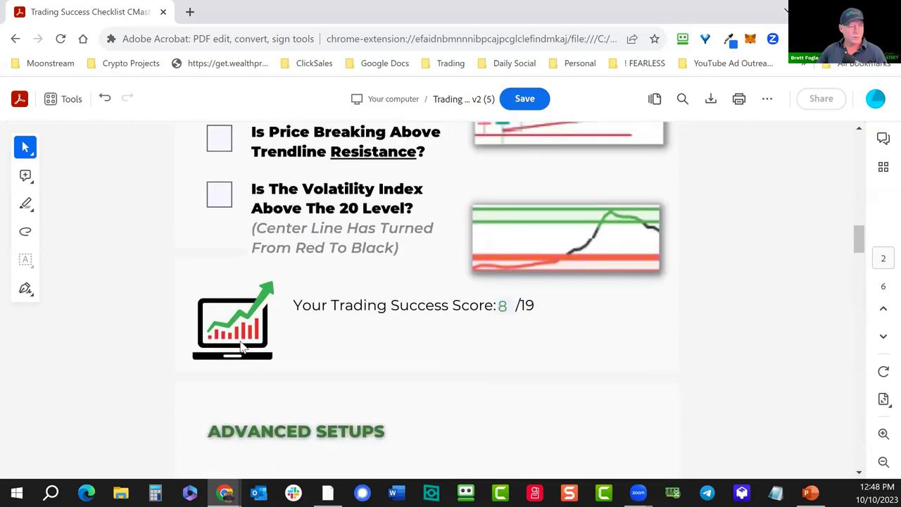
scroll(215, 344, "down", 3)
scroll(219, 328, "up", 3)
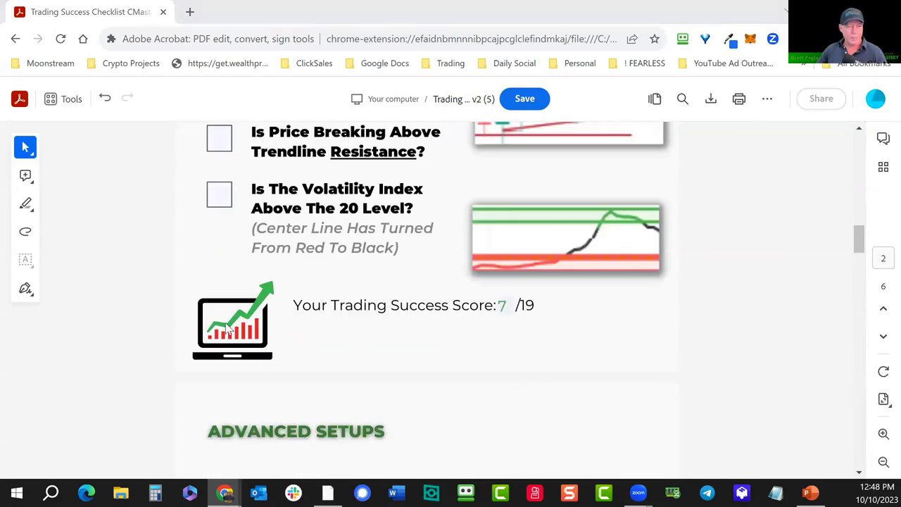
key("alt+Tab")
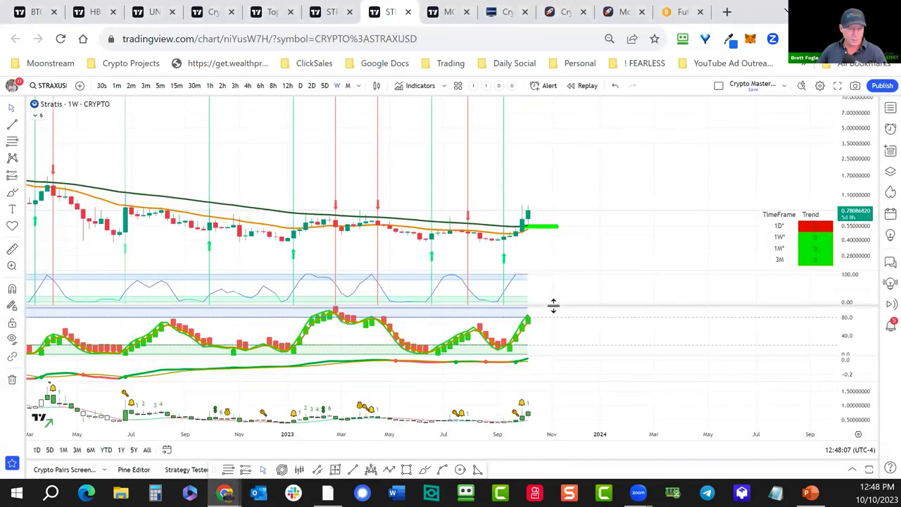
- Pan the Stratis chart and compare it against the checklist's Resistance and Volatility Index items
left_click_drag(612, 249, 664, 200)
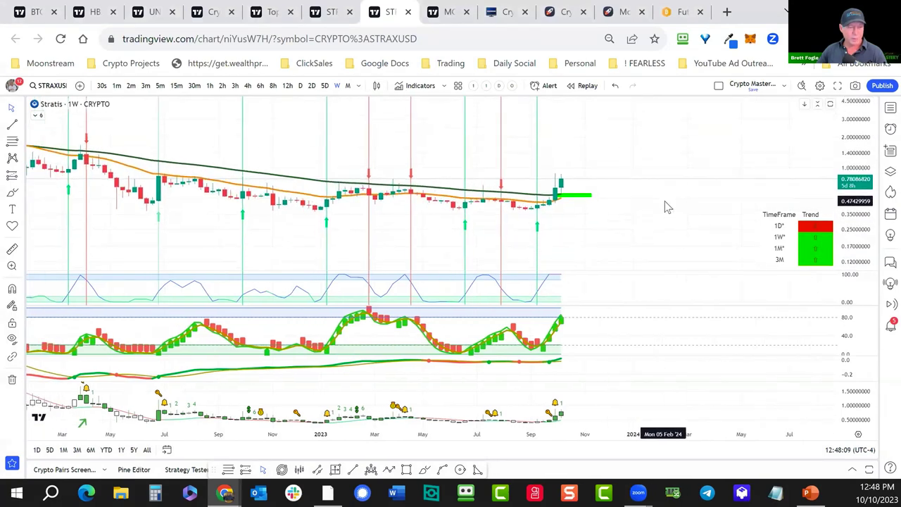
key("alt+Tab")
scroll(314, 295, "up", 1)
scroll(314, 296, "up", 1)
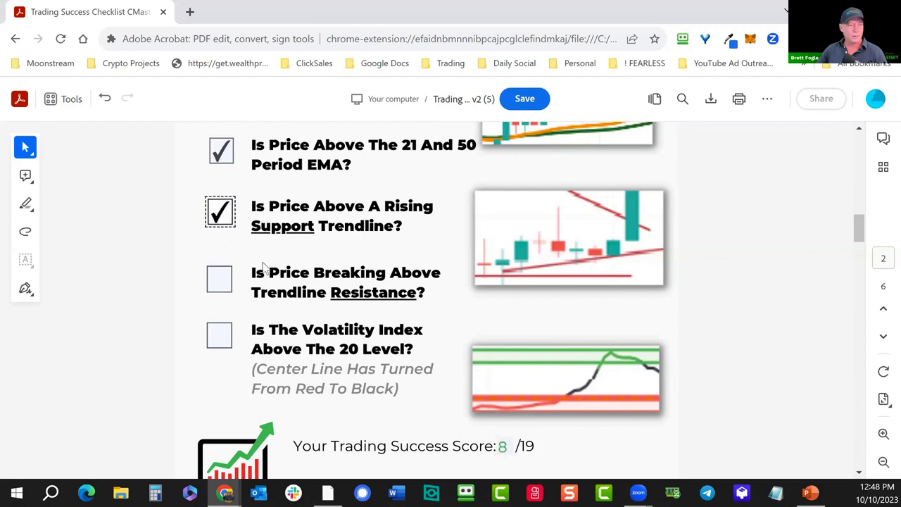
key("alt+Tab")
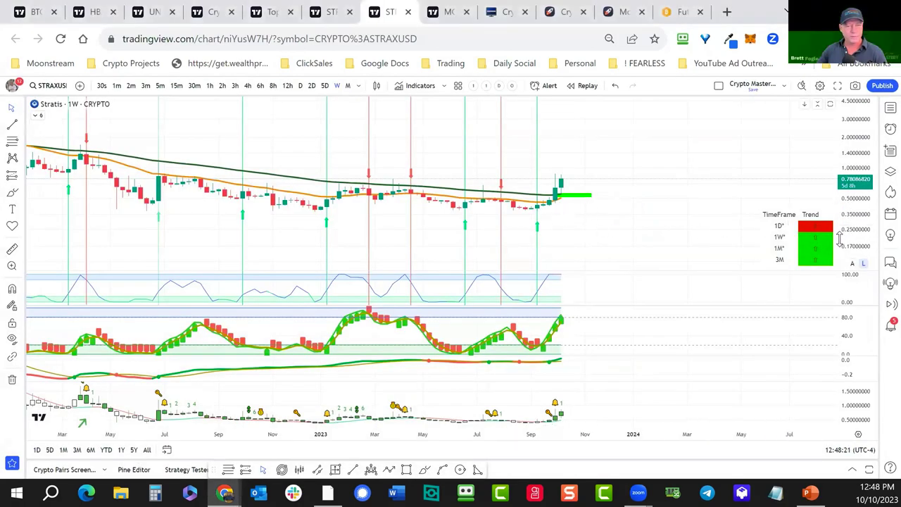
key("alt+Tab")
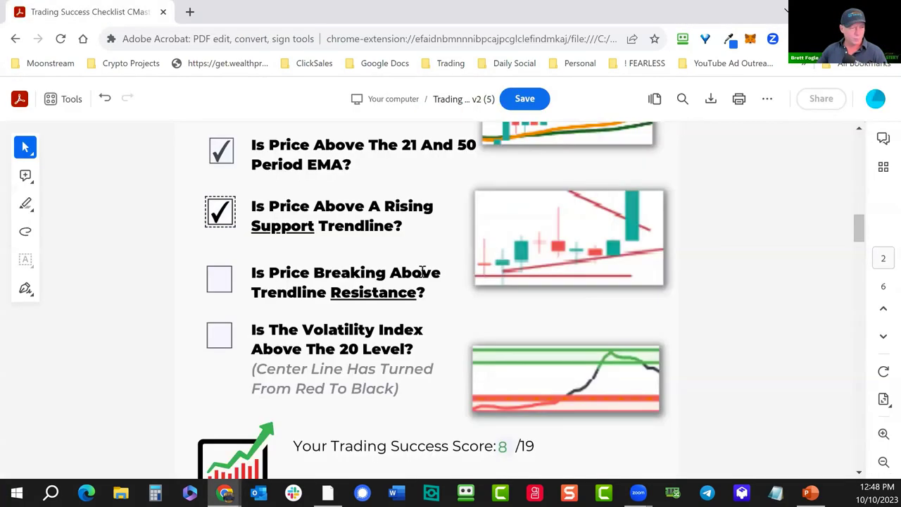
scroll(422, 272, "up", 4)
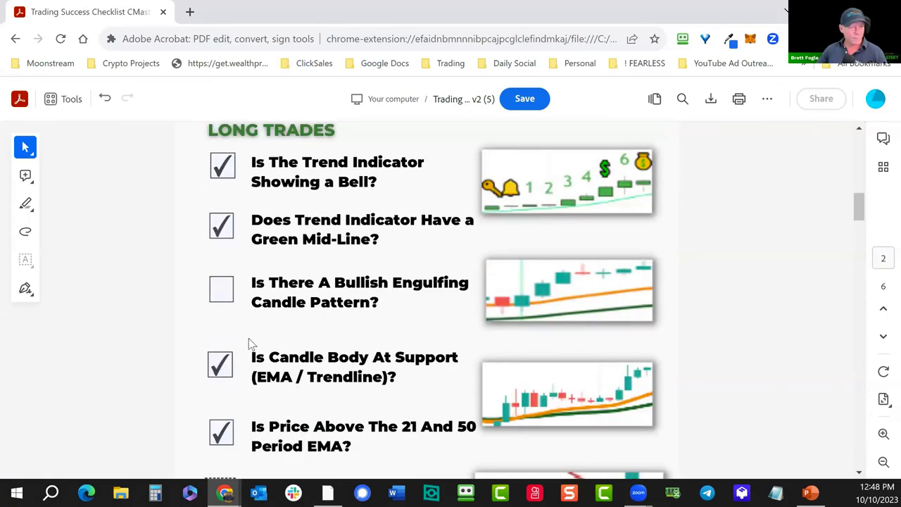
key("alt+Tab")
key("alt+Tab")
scroll(248, 344, "down", 4)
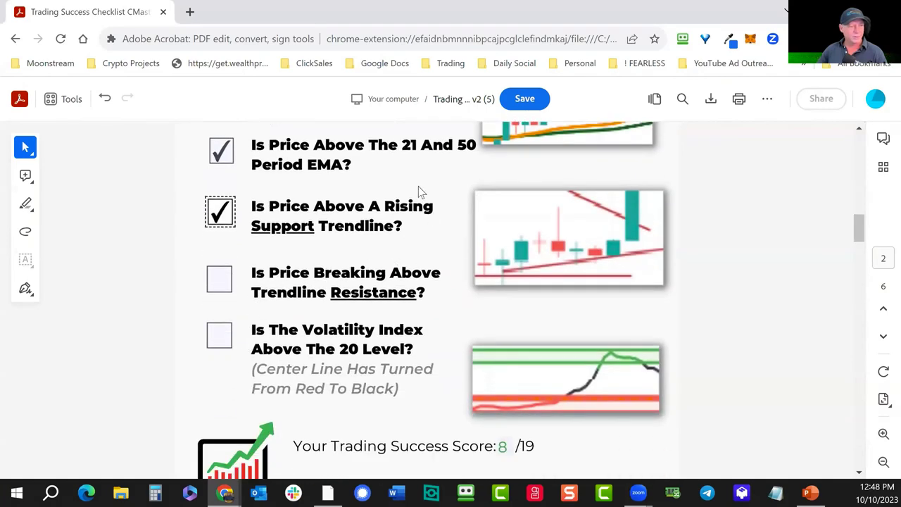
key("alt+Tab")
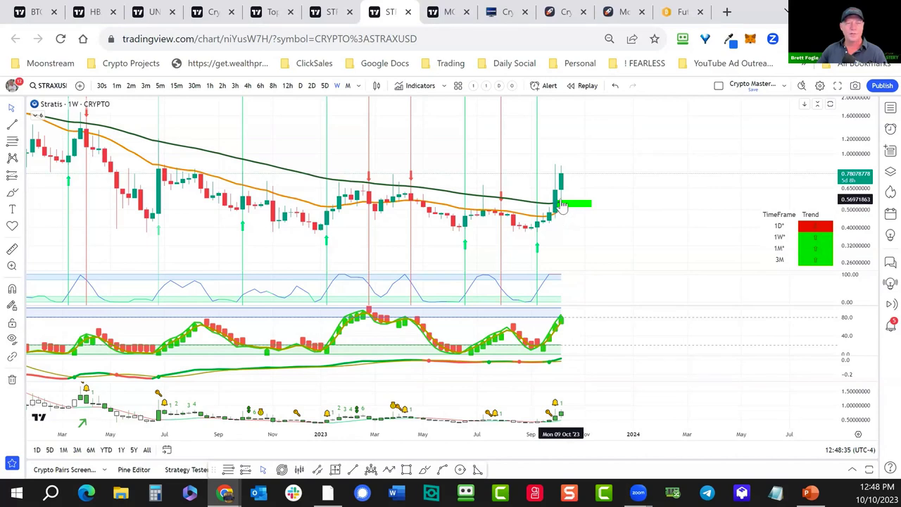
key("alt+Tab")
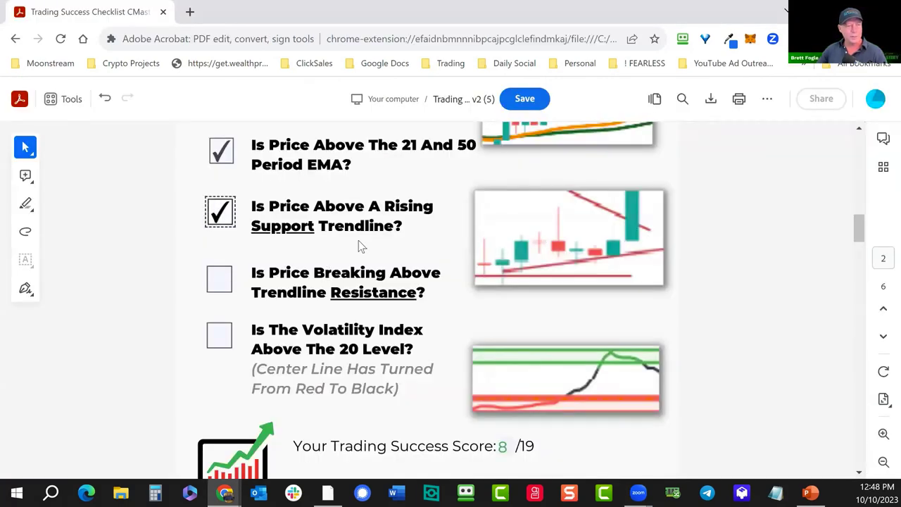
key("alt+Tab")
- Add STRAXUSD to the ! Crypto Mastery watchlist and move it into Micro Caps
right_click(658, 152)
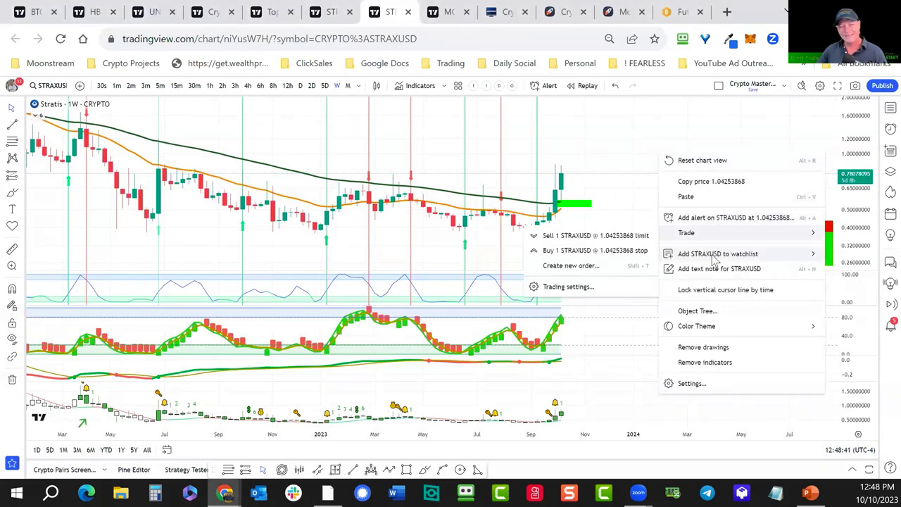
mouse_move(713, 256)
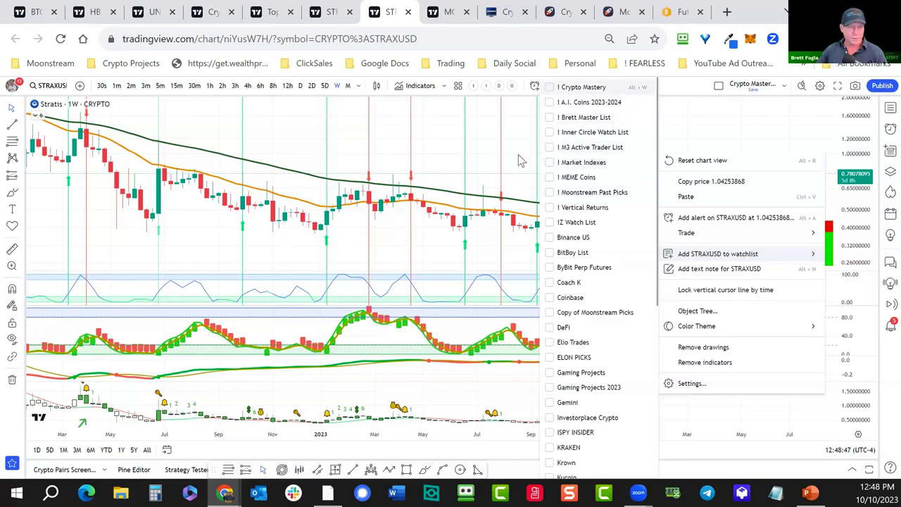
key("alt+w")
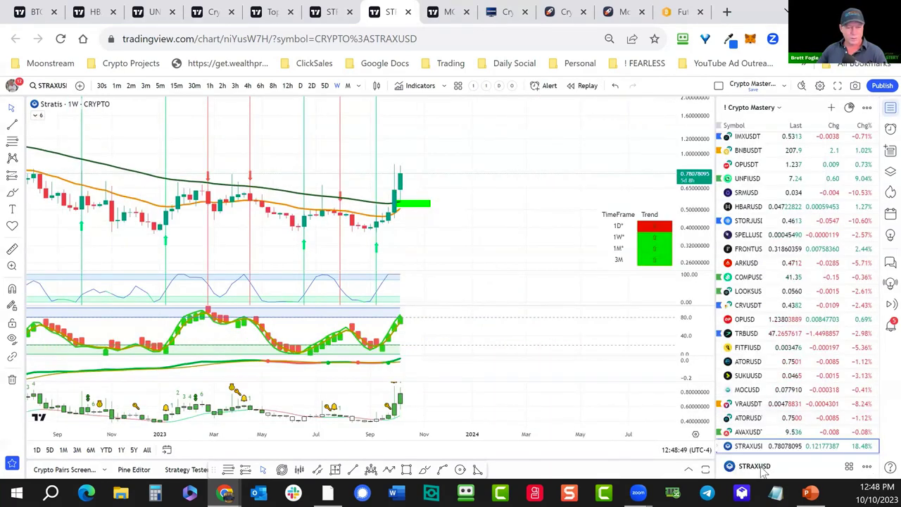
left_click_drag(750, 446, 763, 195)
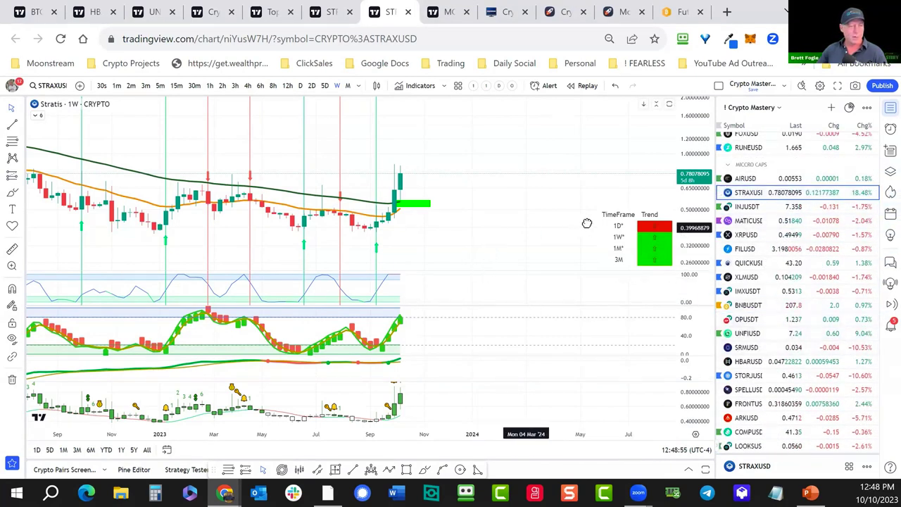
scroll(606, 229, "up", 2)
- Maximize the Stratis price pane over the indicator panes
key("alt+Tab")
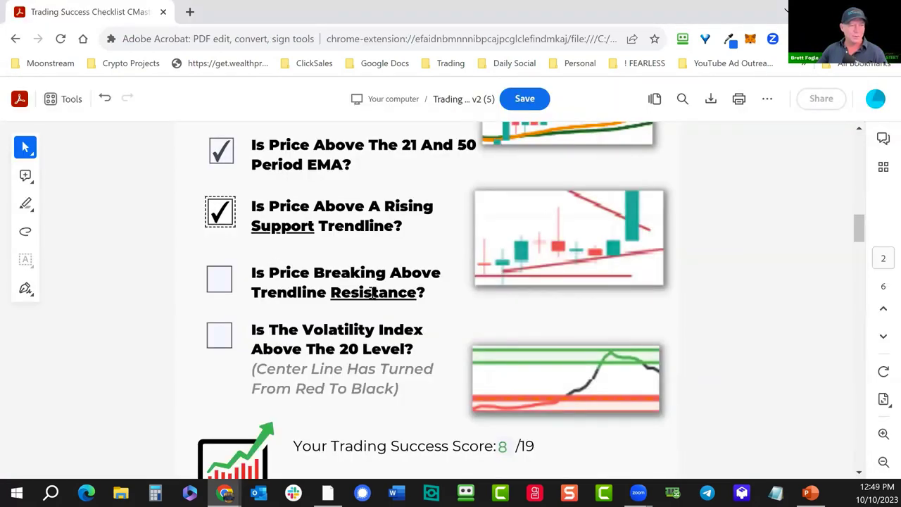
key("alt+Tab")
scroll(558, 294, "down", 3)
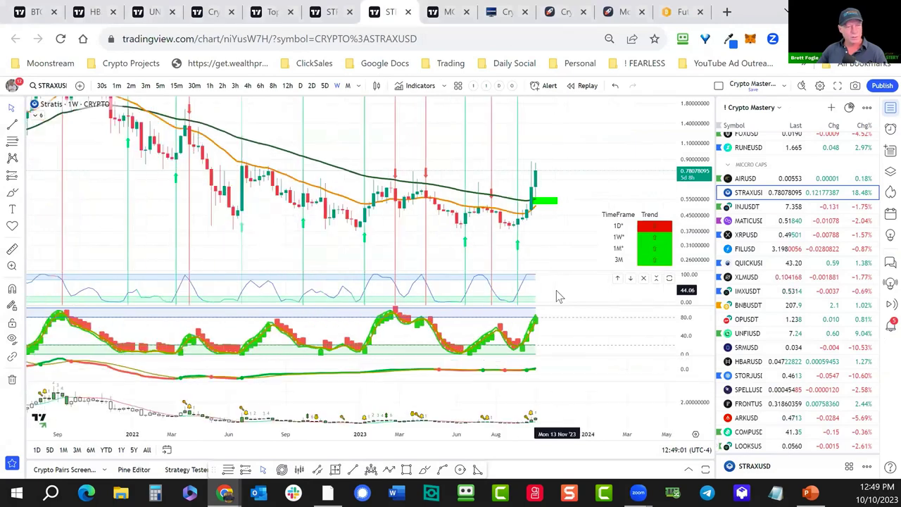
double_click(597, 260)
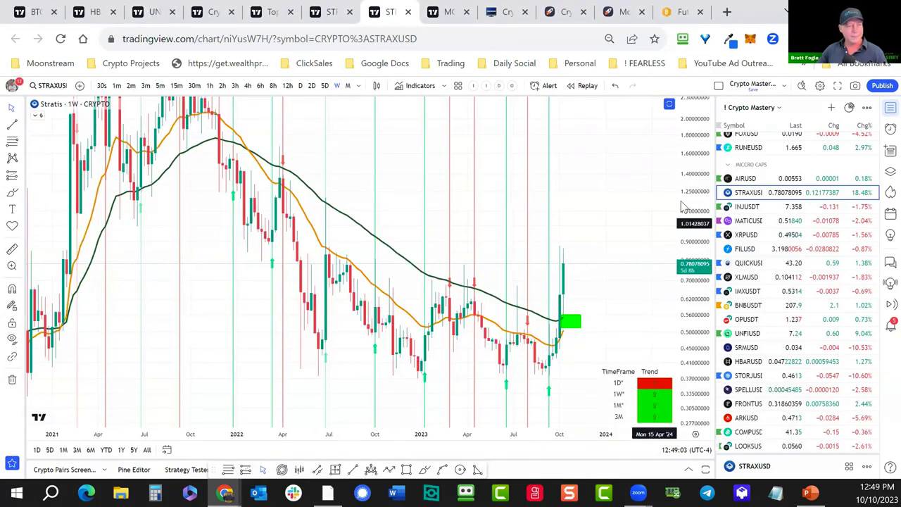
- Hide ERI PRO and draw a resistance trendline from the May 2021 high to November 2023
left_click(41, 114)
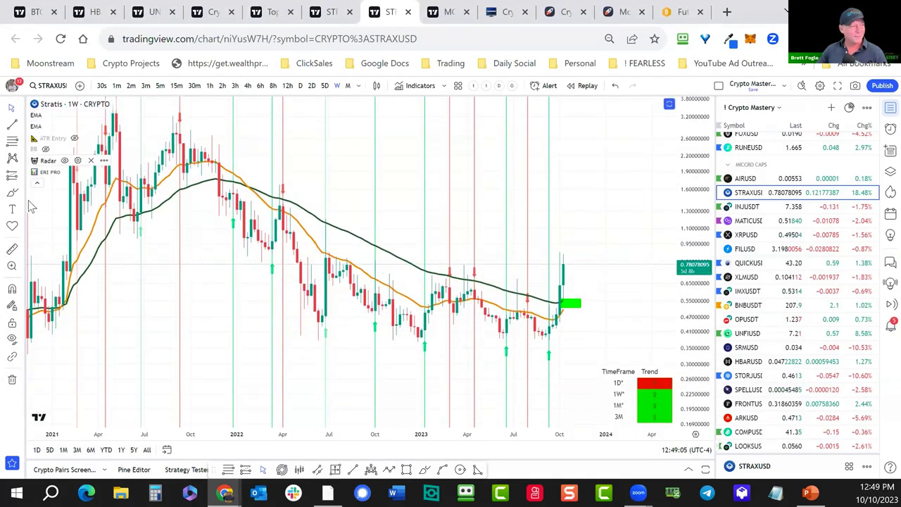
left_click(68, 172)
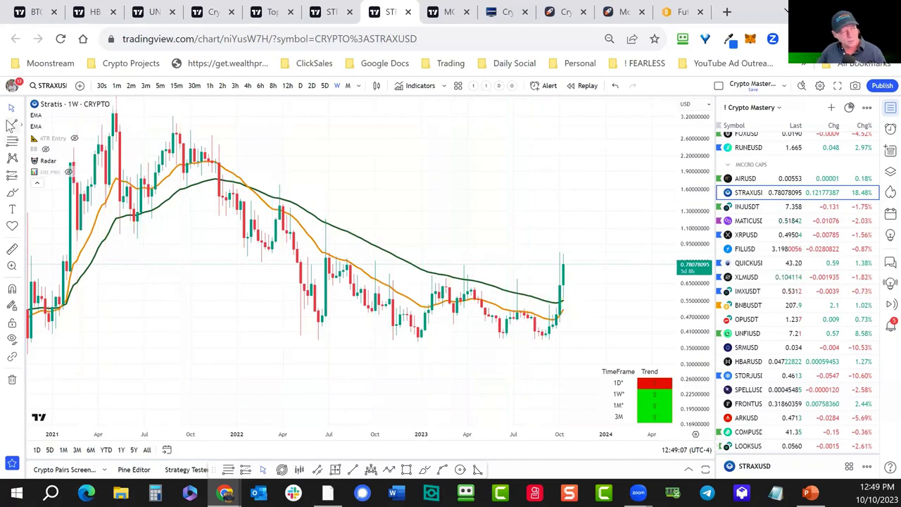
mouse_move(128, 106)
left_mouse_down()
mouse_move(580, 318)
mouse_move(583, 332)
mouse_move(576, 326)
left_mouse_up()
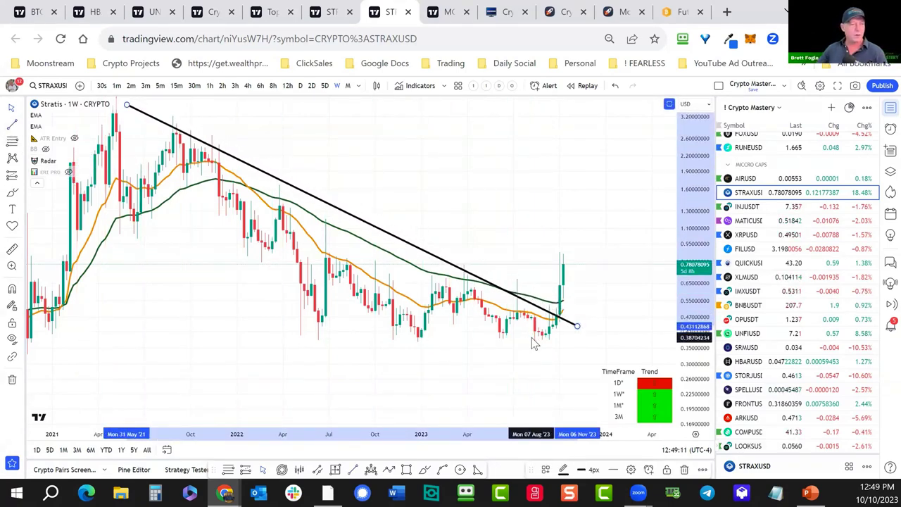
scroll(537, 350, "down", 2)
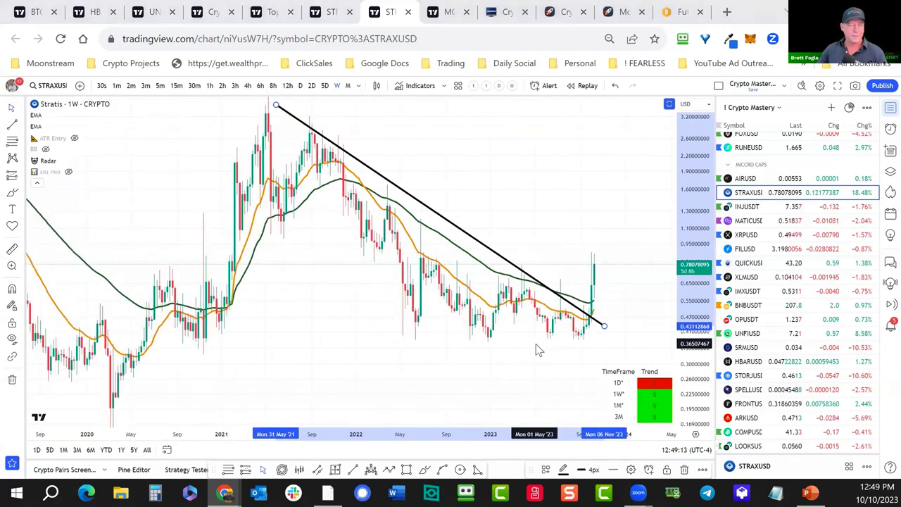
- Tick the Trendline Resistance item on the checklist and return to the chart
key("alt+Tab")
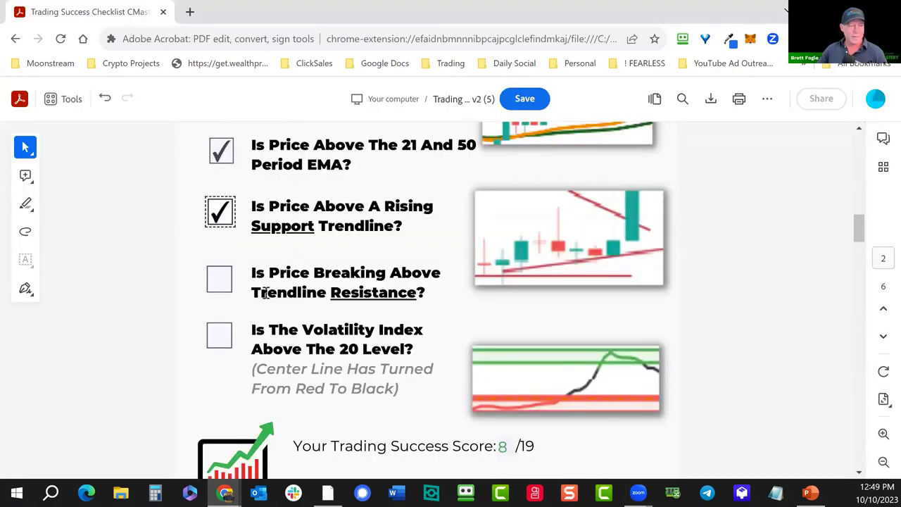
left_click(219, 279)
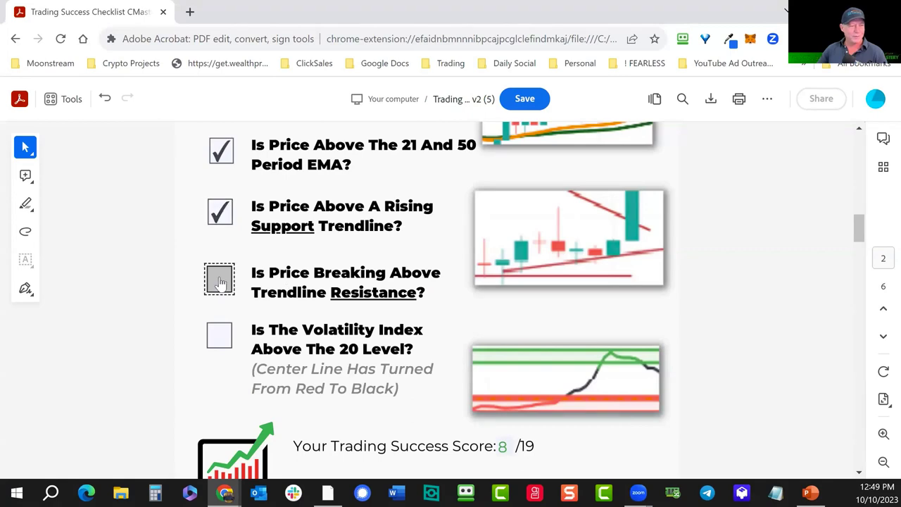
key("alt+Tab")
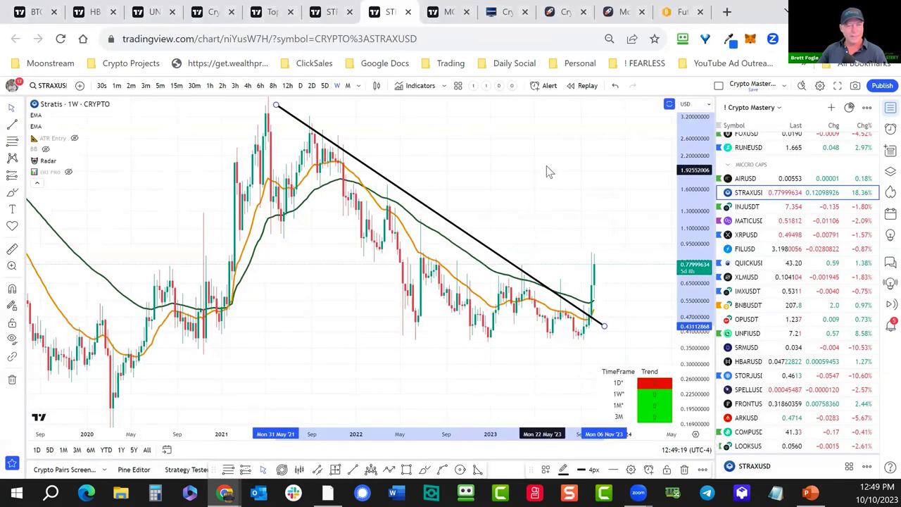
- Add the invite-only Volatility Index Oversold Conditions indicator and collapse the indicator legend
left_click(421, 86)
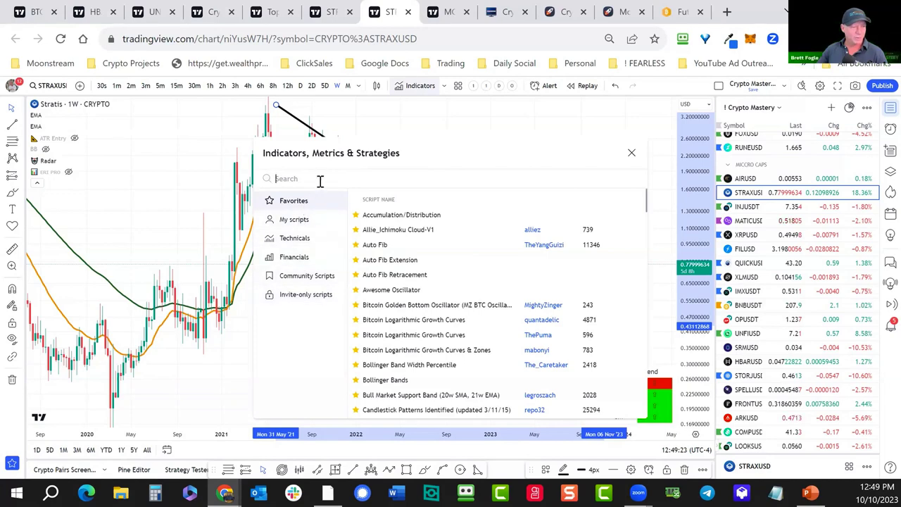
type("vol")
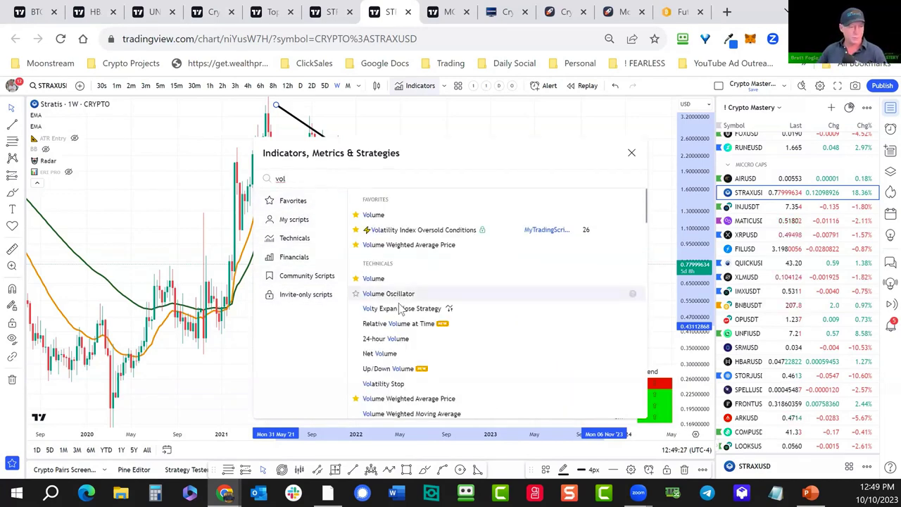
scroll(401, 310, "down", 10)
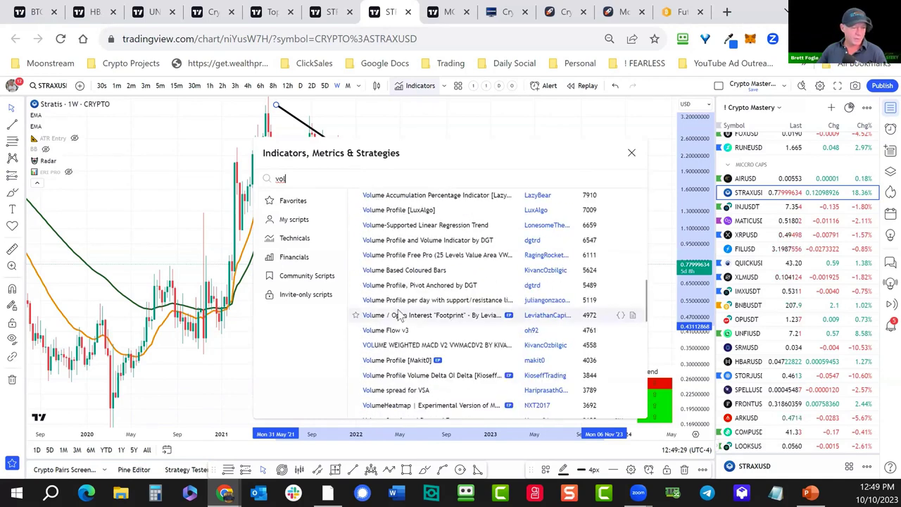
left_click(327, 300)
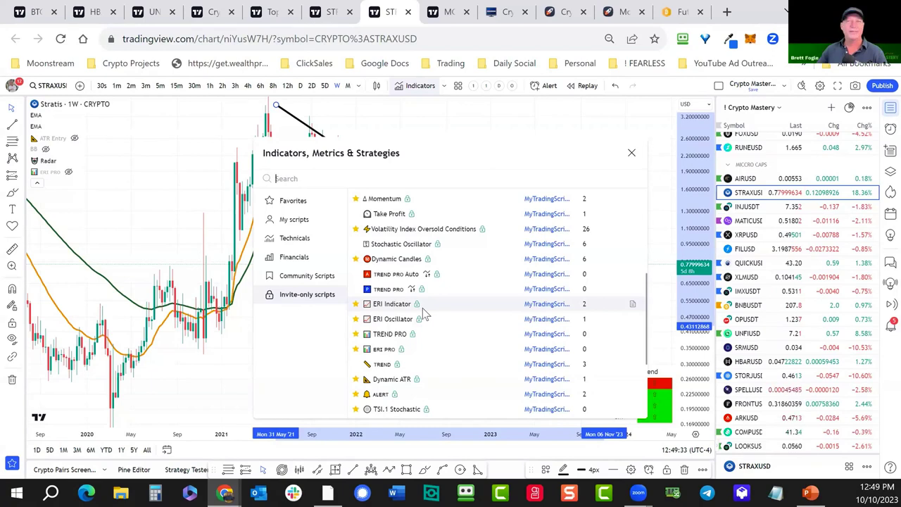
scroll(422, 308, "down", 2)
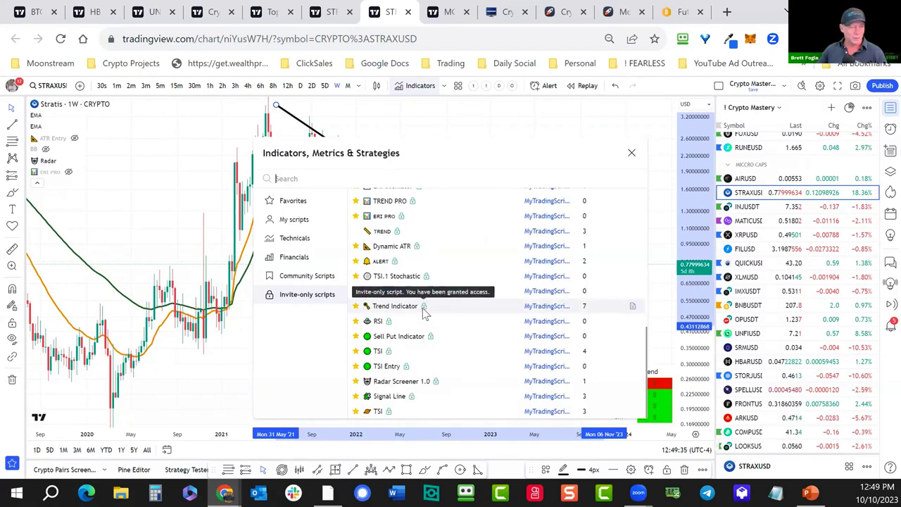
scroll(423, 352, "up", 5)
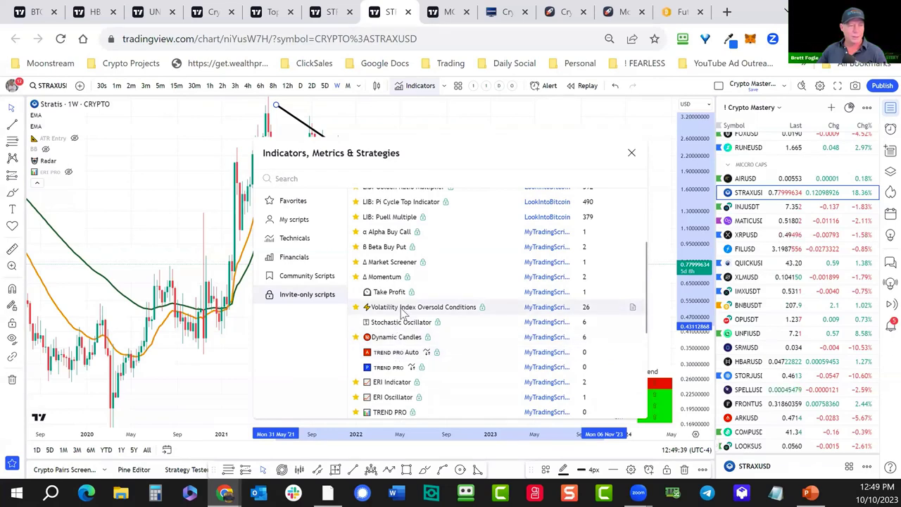
left_click(401, 310)
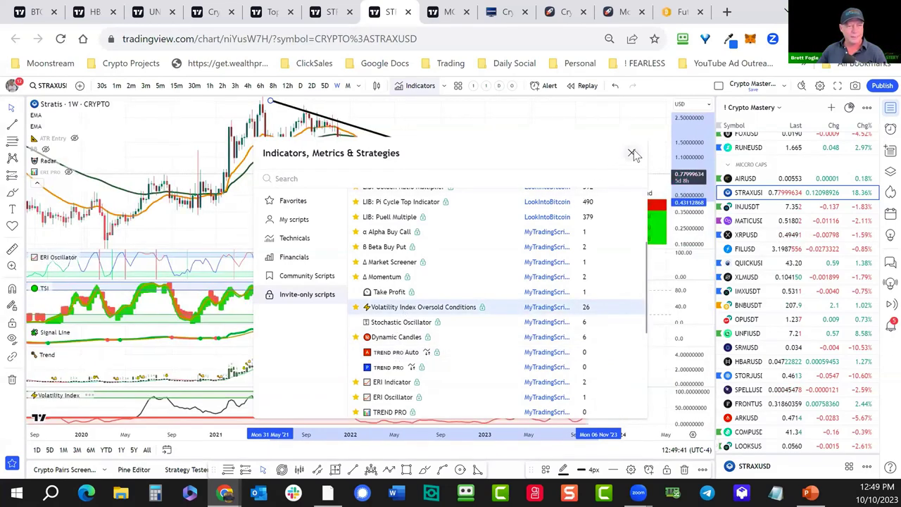
left_click(631, 153)
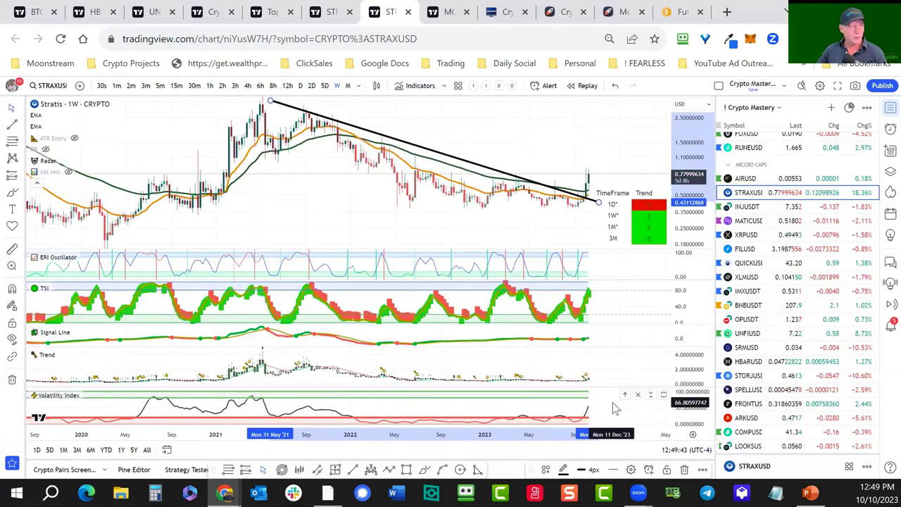
left_click(37, 182)
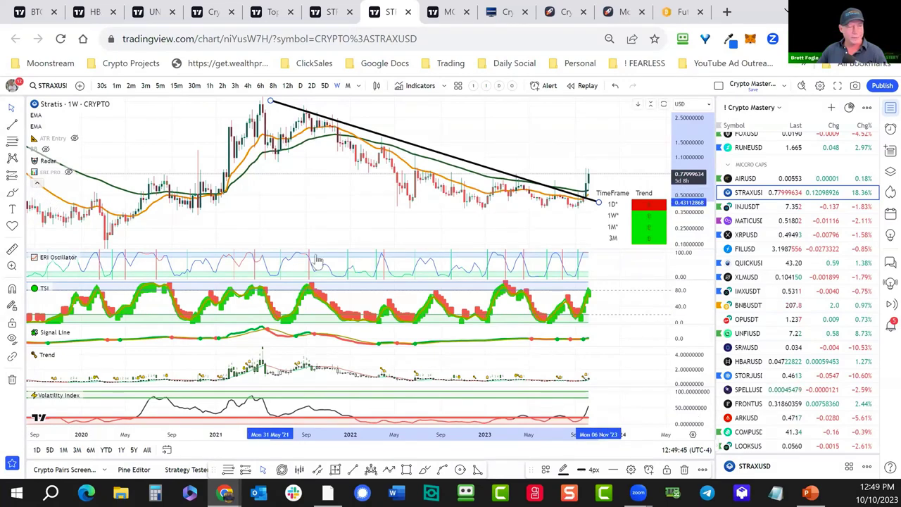
- Zoom the Stratis chart out to show history back to 2017 and compress the price scale to fit
double_click(595, 407)
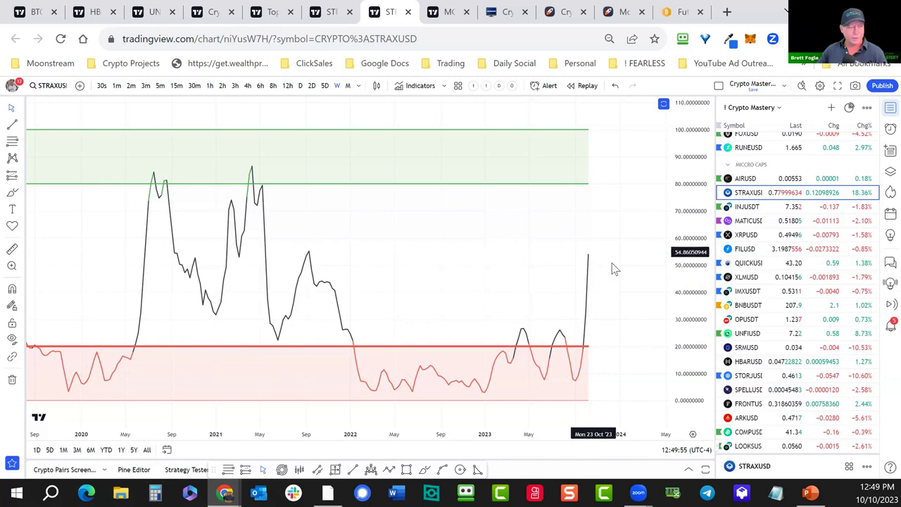
scroll(620, 282, "down", 4)
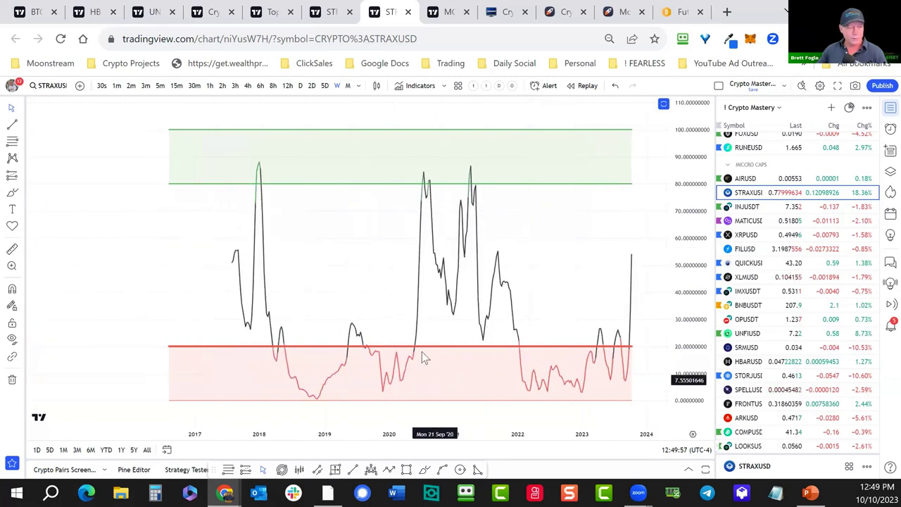
double_click(419, 260)
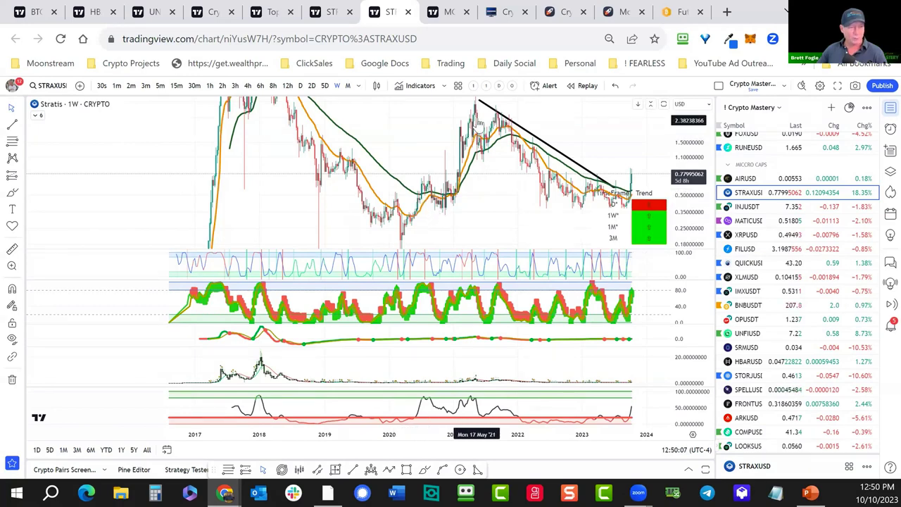
left_click_drag(703, 131, 699, 170)
- Tick the 'Volatility Index above 20' item in the checklist PDF, bringing the score to 10/19
key("alt+Tab")
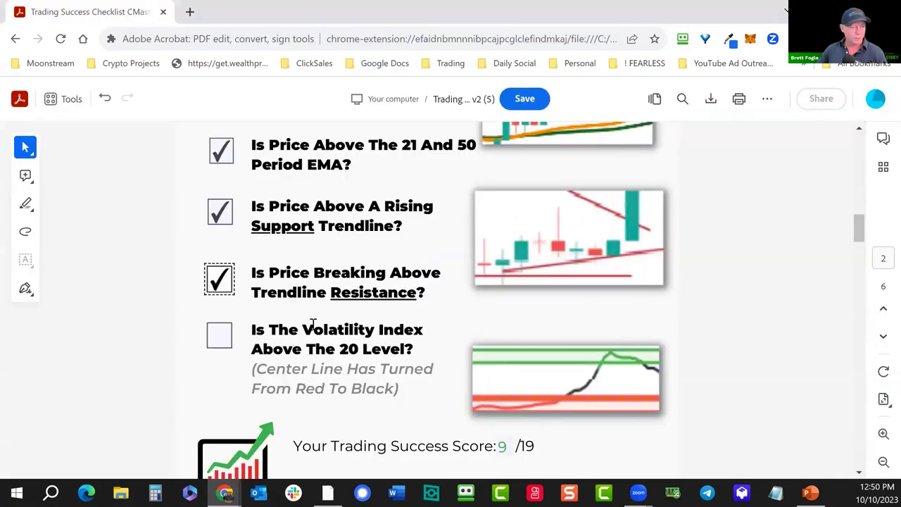
left_click(226, 340)
scroll(333, 331, "down", 4)
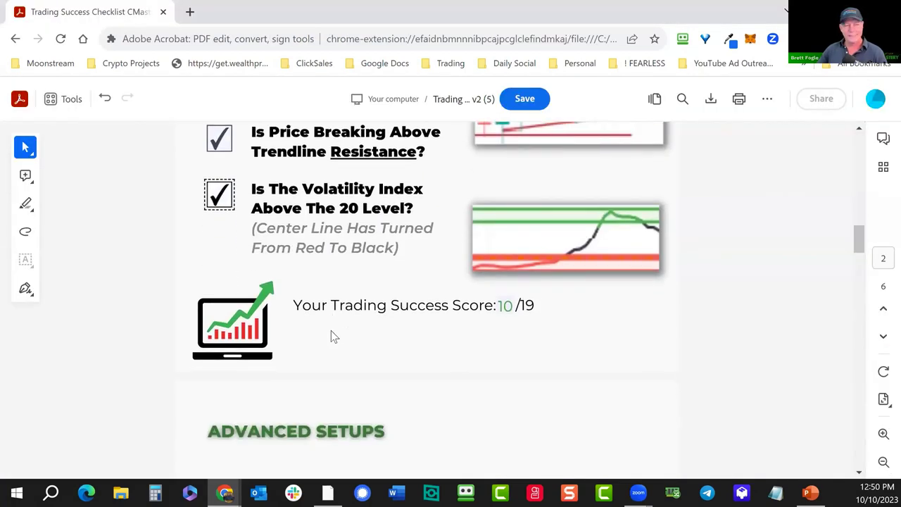
scroll(333, 331, "down", 2)
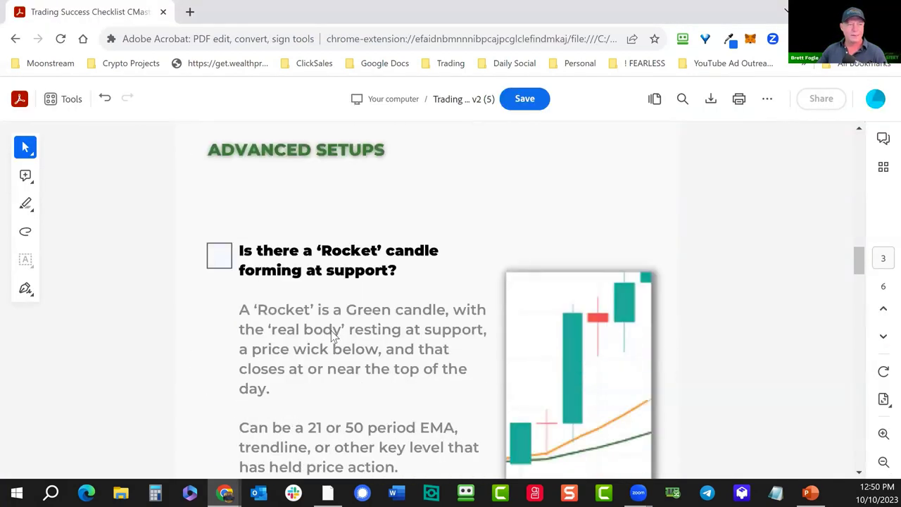
scroll(409, 368, "down", 10)
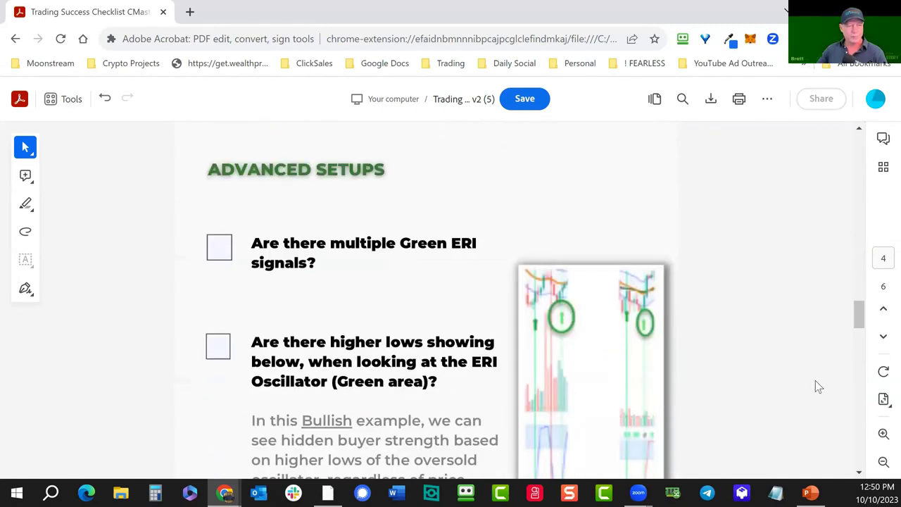
scroll(755, 378, "down", 5)
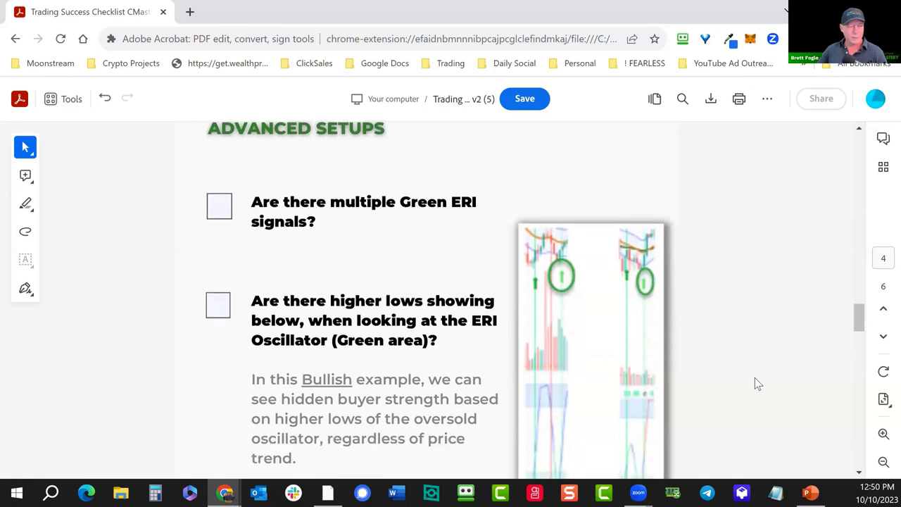
scroll(755, 378, "up", 10)
scroll(755, 384, "up", 15)
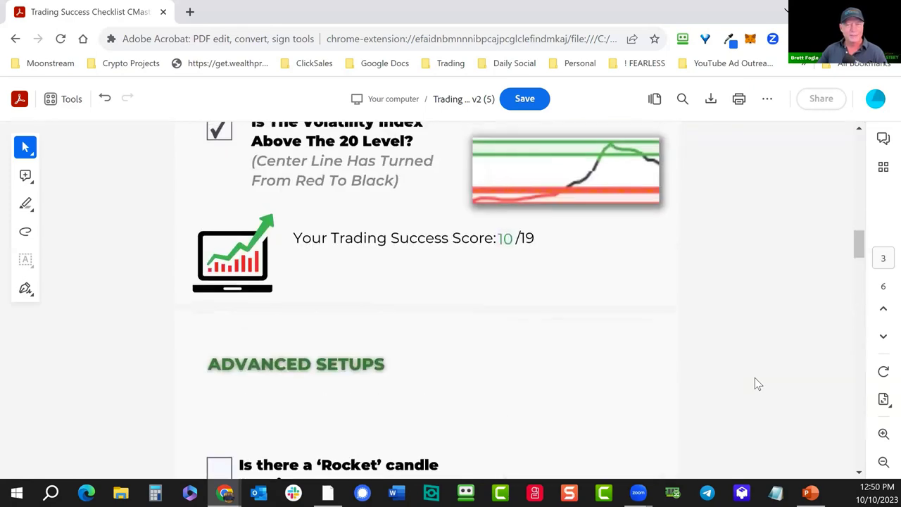
key("alt+Tab")
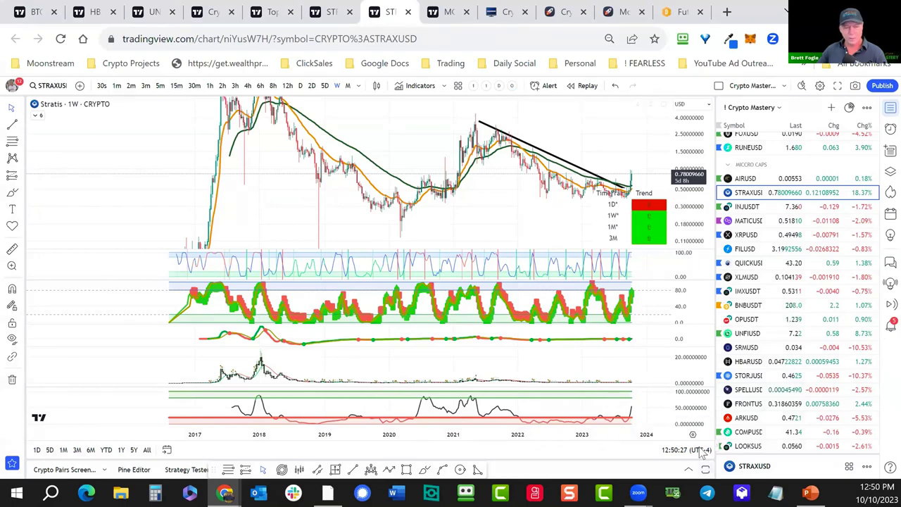
- Maximize the Stratis price pane and switch the chart to daily candles
double_click(488, 202)
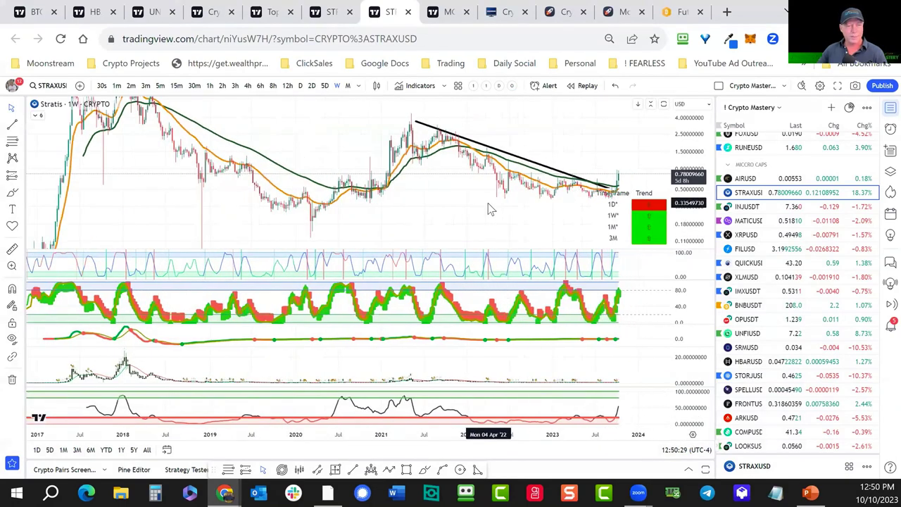
scroll(488, 203, "up", 3)
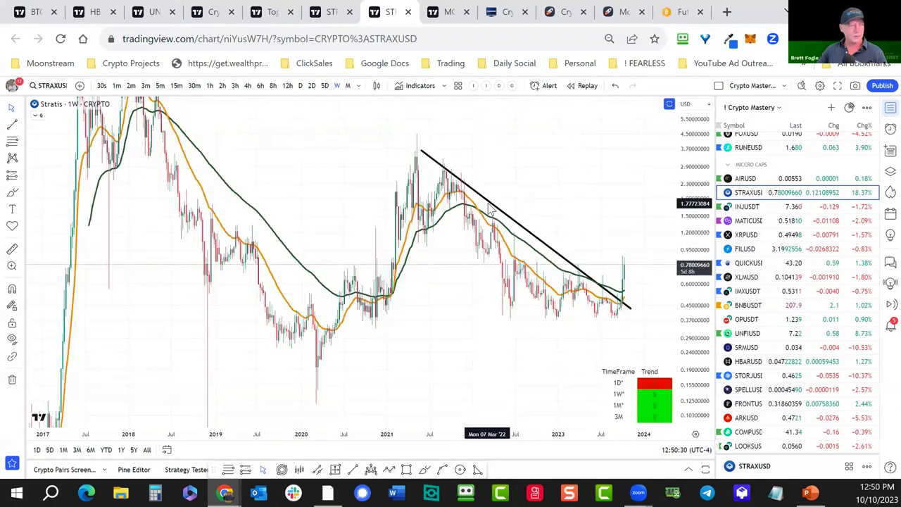
left_click(300, 86)
scroll(509, 229, "up", 4)
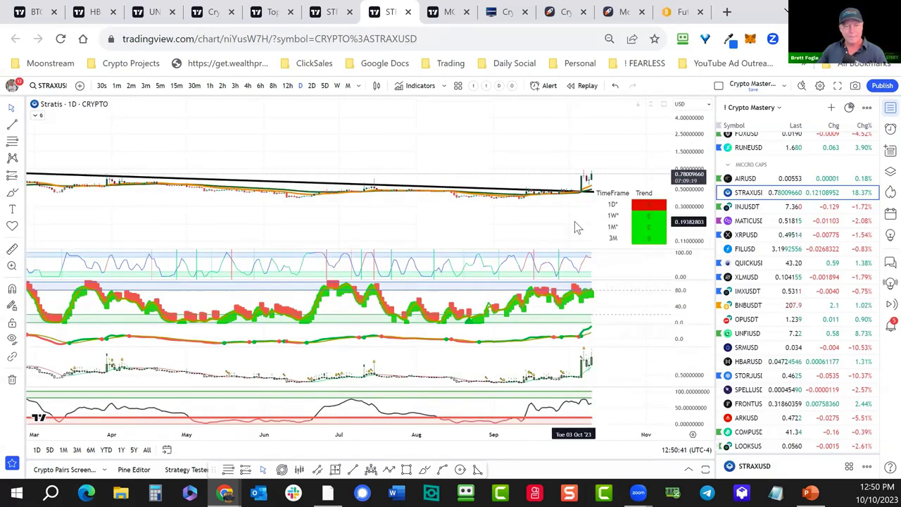
scroll(514, 258, "down", 5)
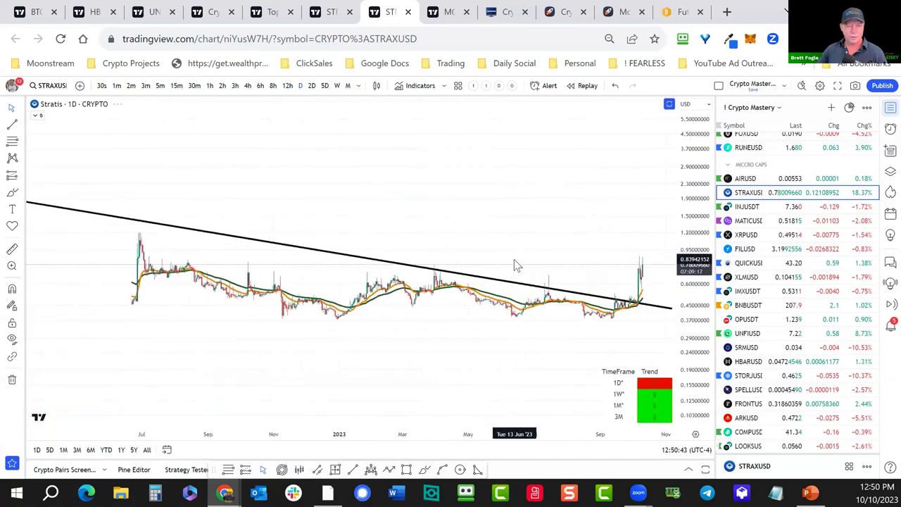
scroll(750, 215, "up", 3)
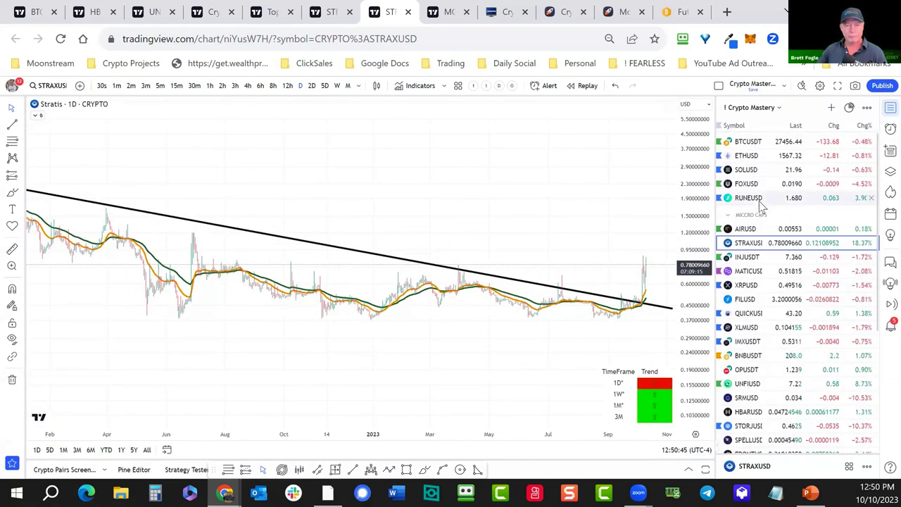
- Flag STRAXUSD green in the watchlist and chart AIR/USD instead
right_click(739, 246)
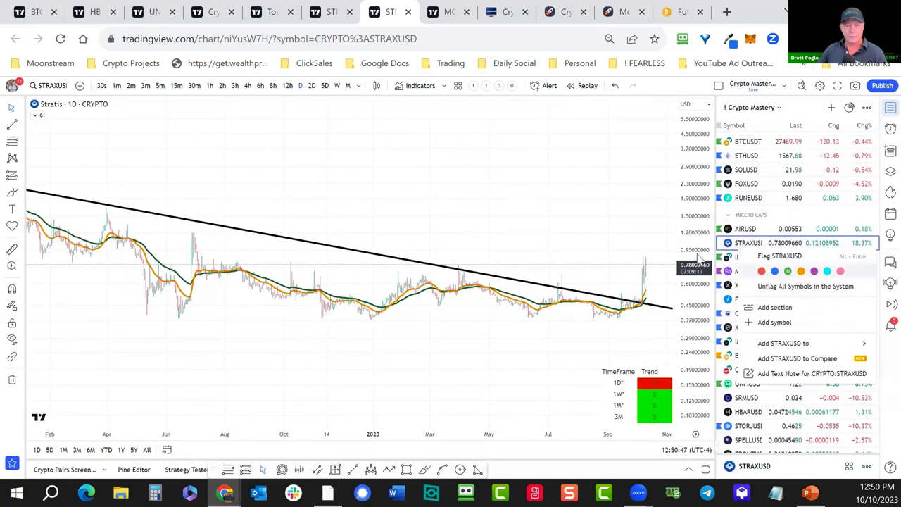
left_click(788, 271)
scroll(617, 226, "up", 2)
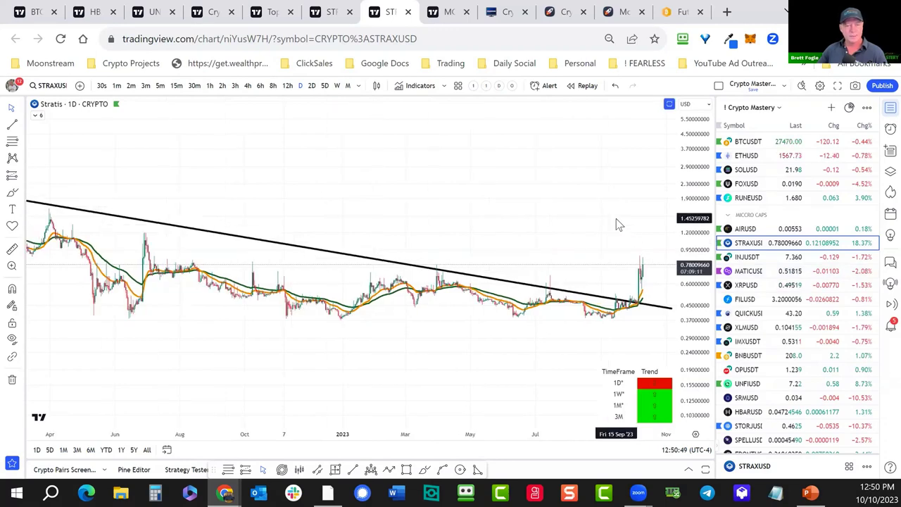
left_click(748, 230)
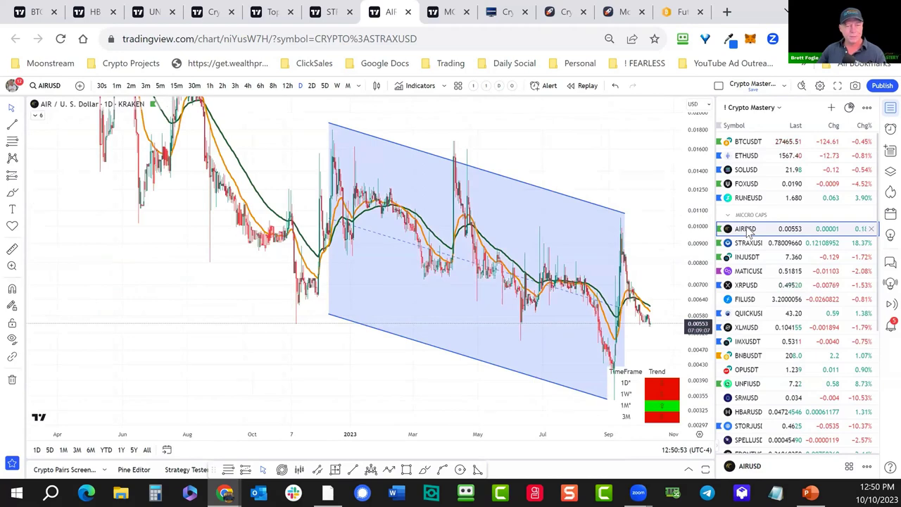
- Extend the AIR channel's upper edge rightward, move AIRUSD below QUICKUSD, and show the top gainers page
left_click_drag(625, 212, 665, 229)
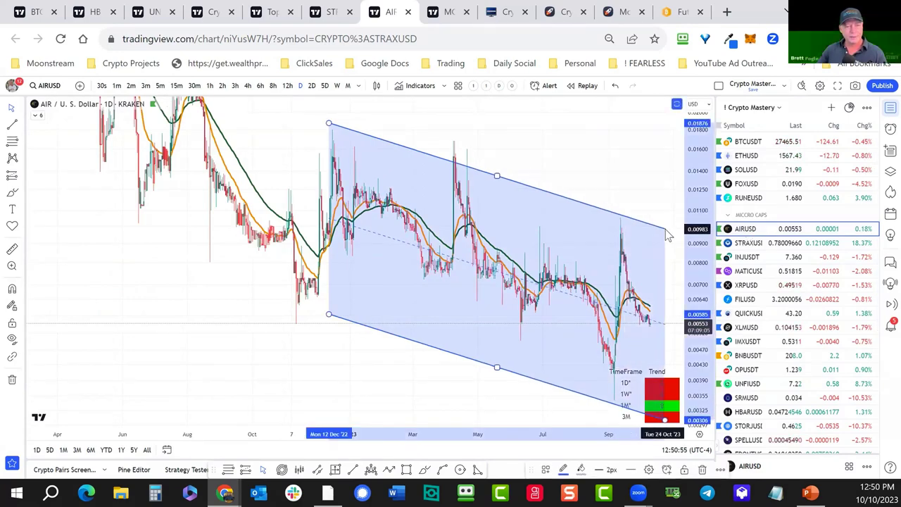
scroll(640, 235, "up", 4)
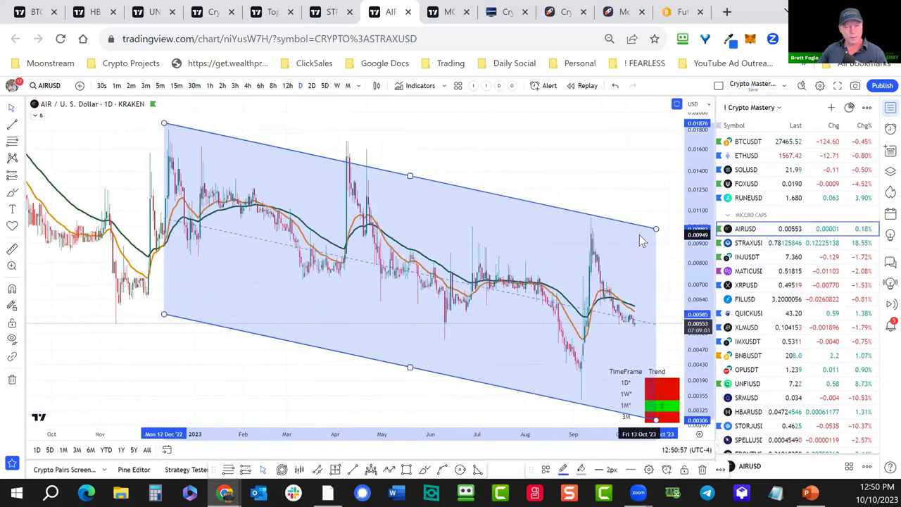
left_click_drag(747, 230, 747, 313)
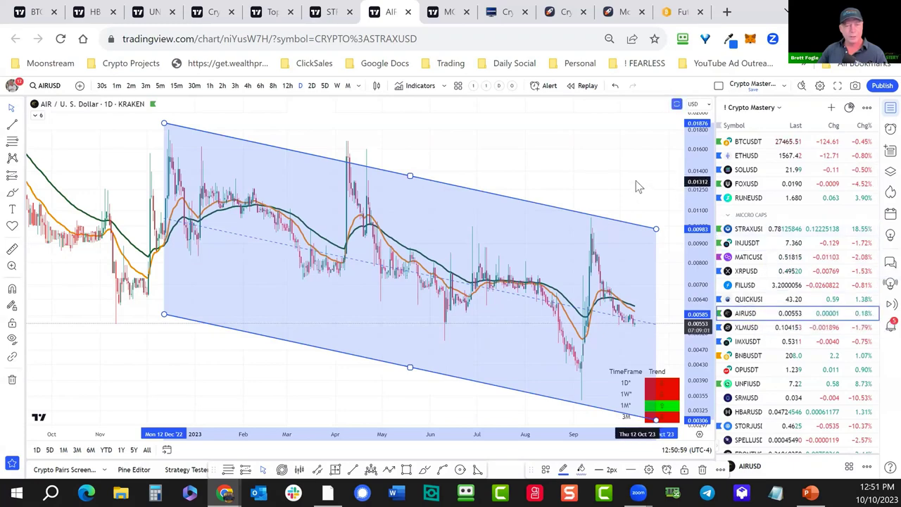
left_click(636, 181)
left_click(268, 12)
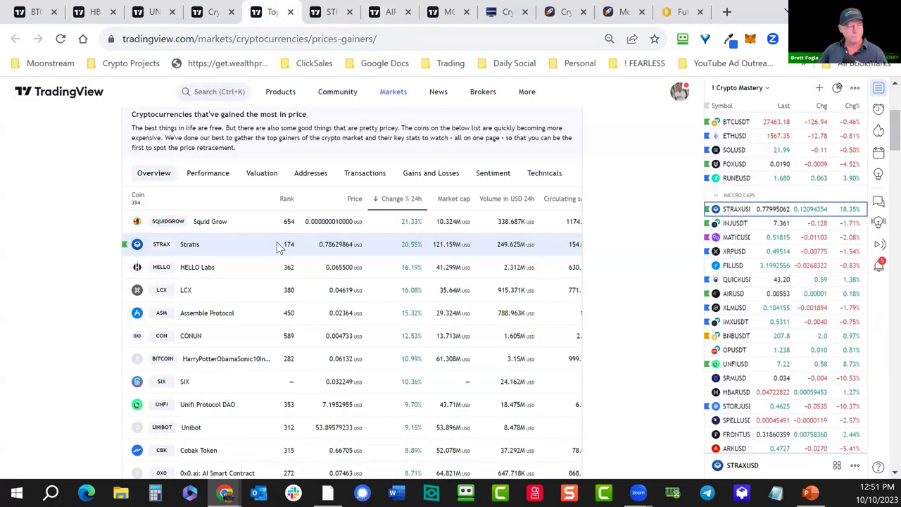
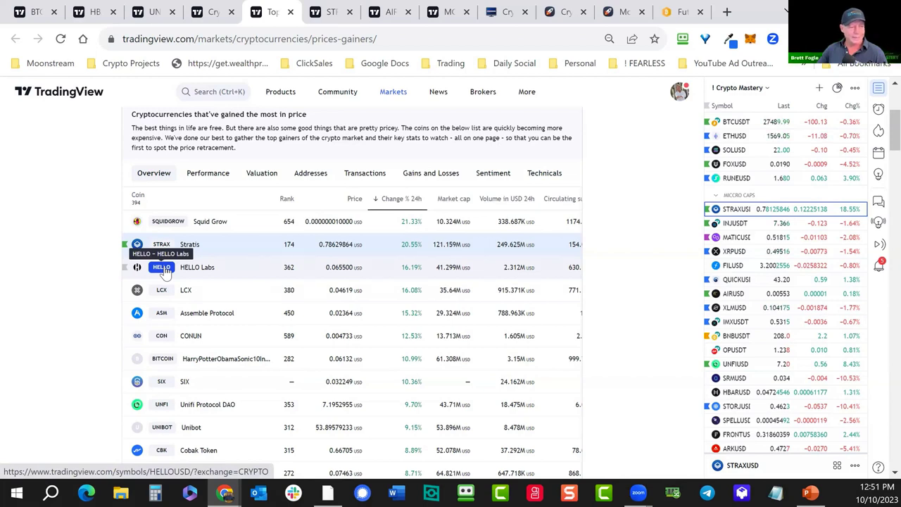
- Open the full HELLOUSD weekly chart from the HELLO Labs entry in the top gainers list
left_click(162, 269)
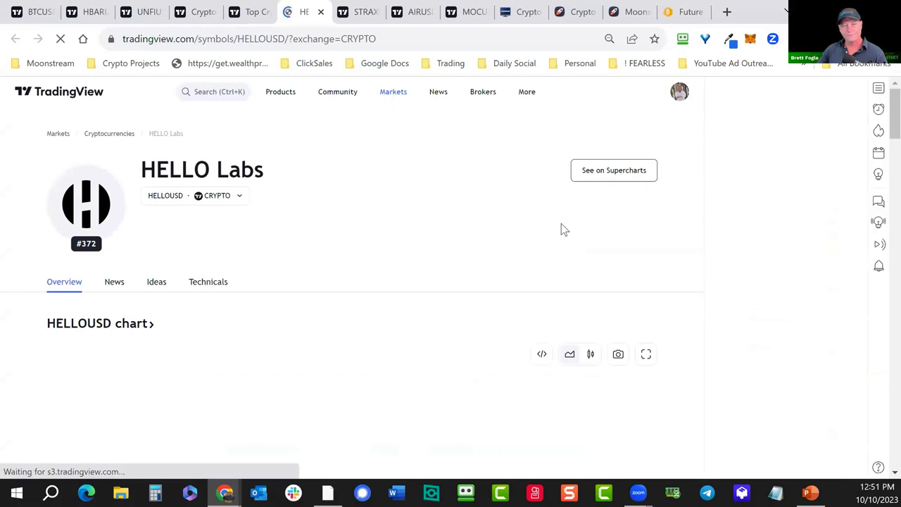
left_click(619, 176)
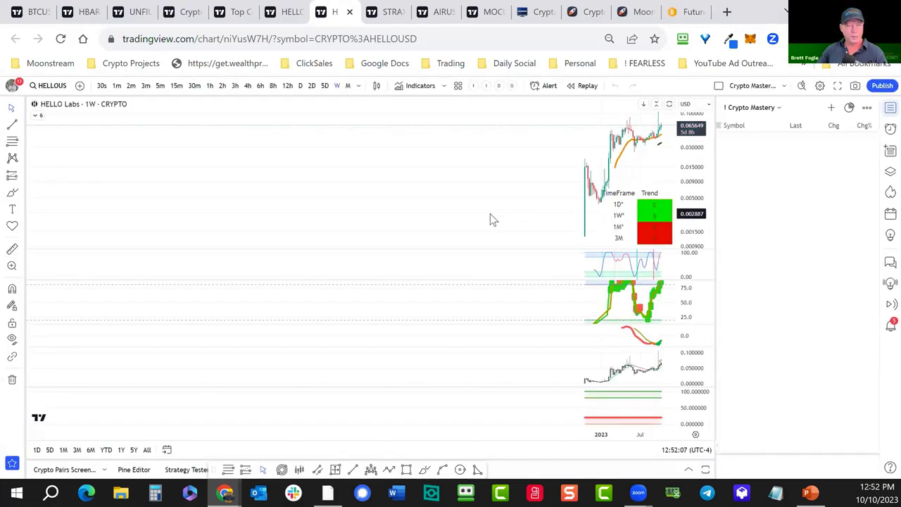
- Draw a trend line across HELLO Labs' highs from February to late September, then close the chart
scroll(491, 215, "up", 3)
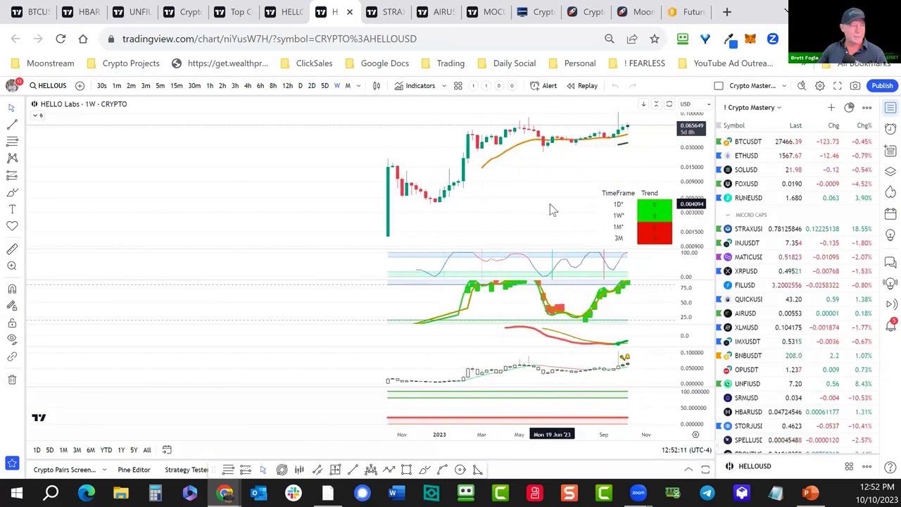
scroll(550, 204, "up", 1)
scroll(550, 204, "up", 1)
left_click_drag(553, 187, 479, 218)
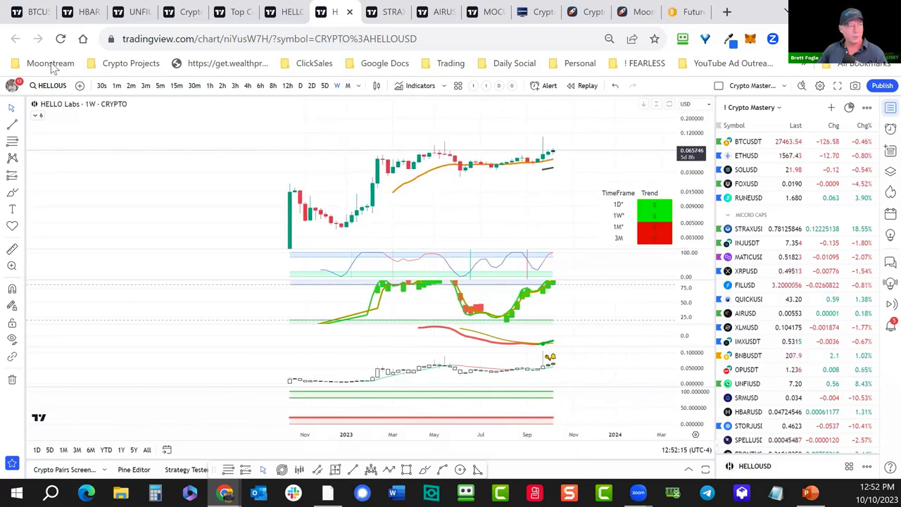
left_click(12, 123)
left_click(529, 149)
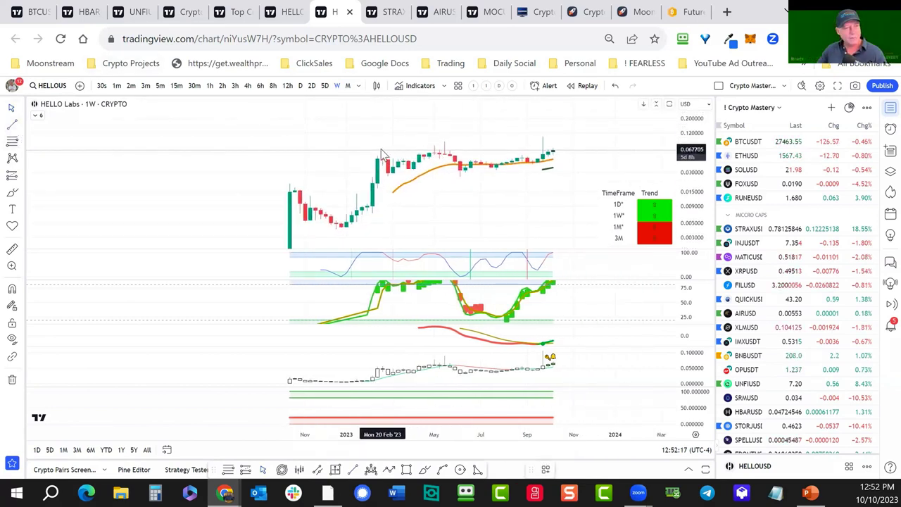
left_click(382, 150)
left_click(582, 157)
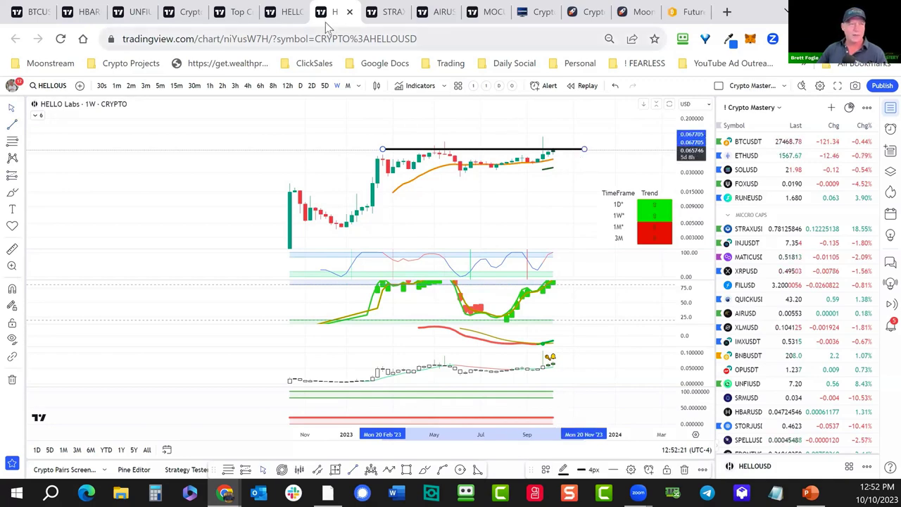
left_click(291, 14)
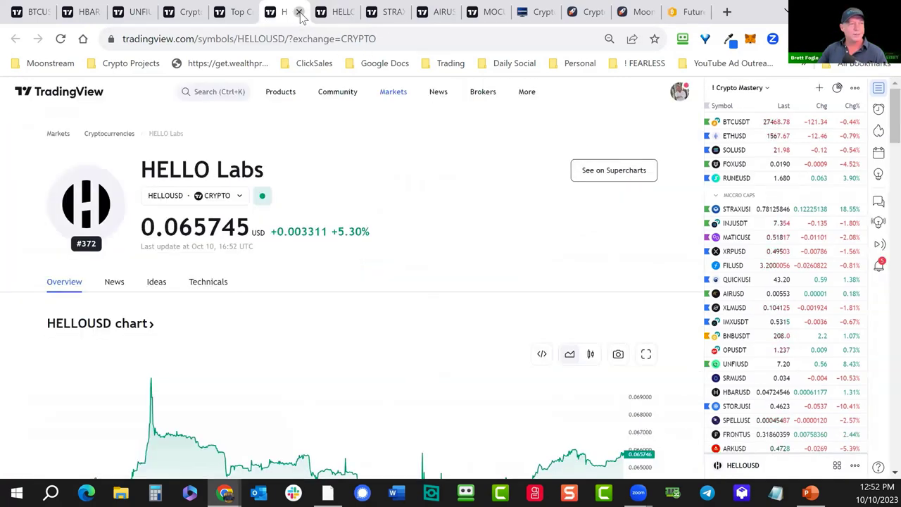
- Close the HELLO Labs overview and return to the top gainers list
left_click(299, 12)
left_click(298, 12)
left_click(244, 15)
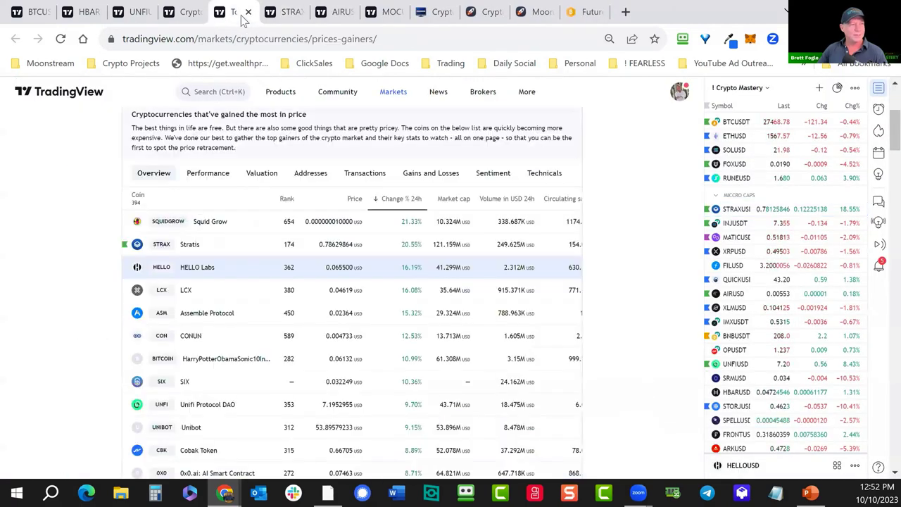
- Browse the Stratis overview page, then go back to the top gainers list
left_click(272, 16)
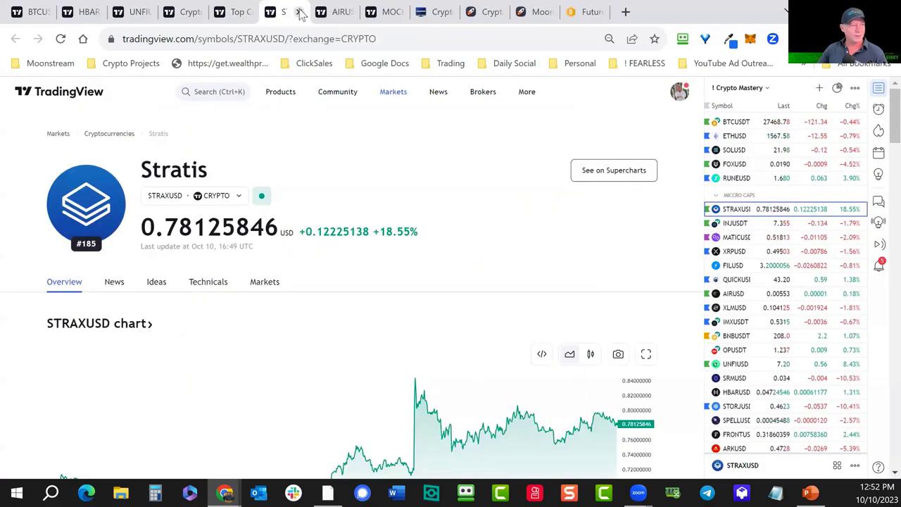
scroll(457, 345, "down", 15)
scroll(456, 345, "up", 4)
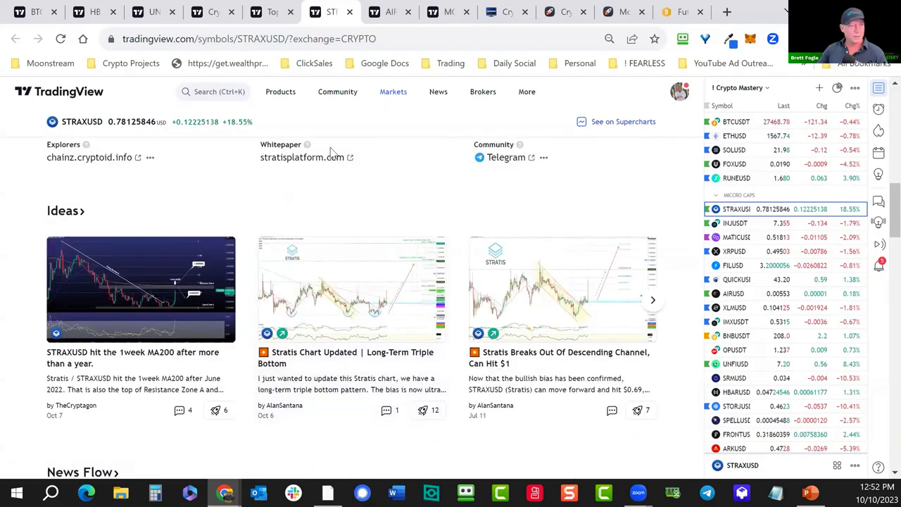
scroll(357, 185, "up", 11)
left_click(272, 12)
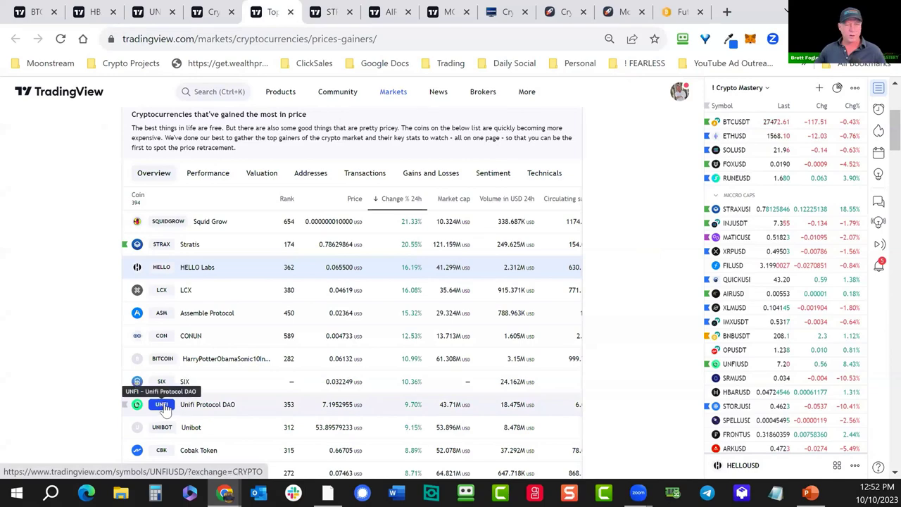
- Show the Unifi Protocol DAO (UNFIUSD) chart on the 1D interval in full screen
left_click(156, 13)
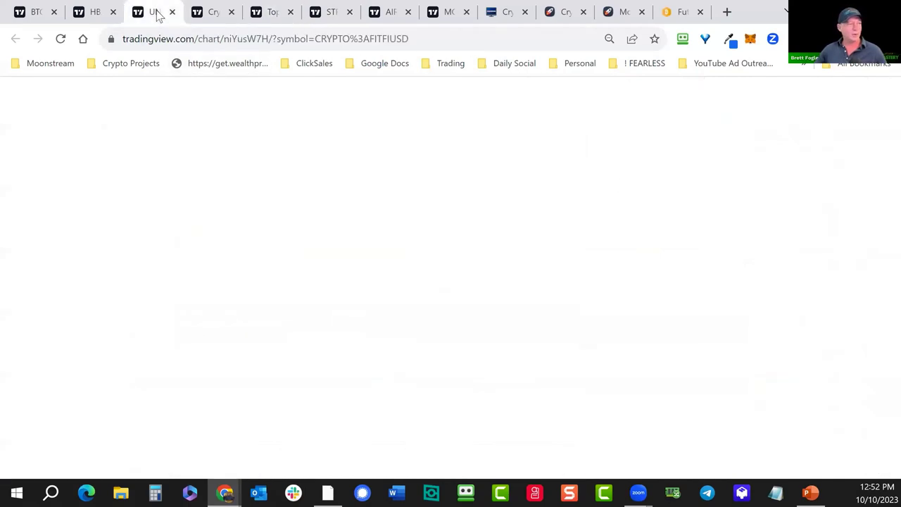
scroll(152, 246, "up", 5)
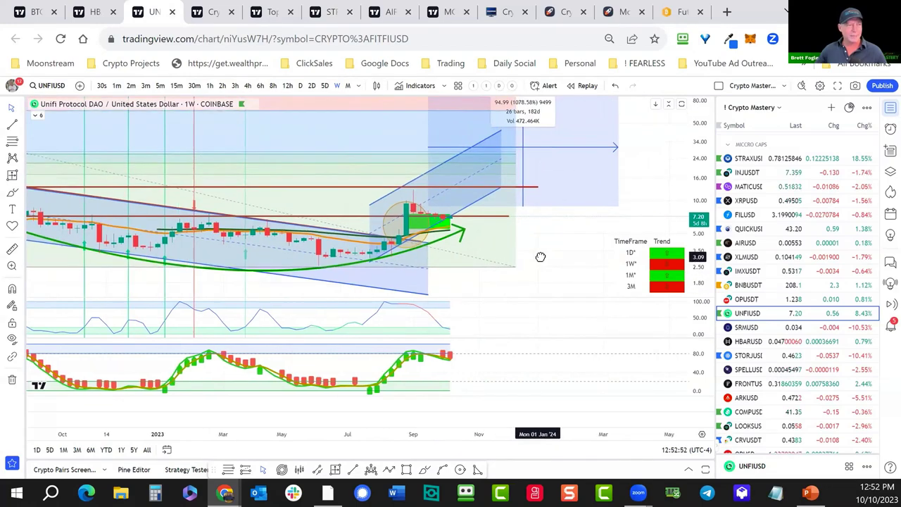
left_click(300, 85)
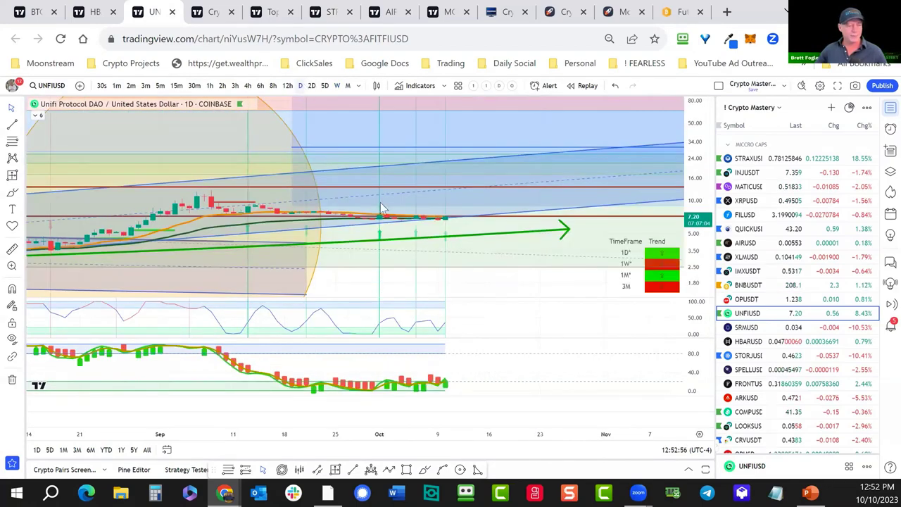
scroll(413, 247, "down", 5)
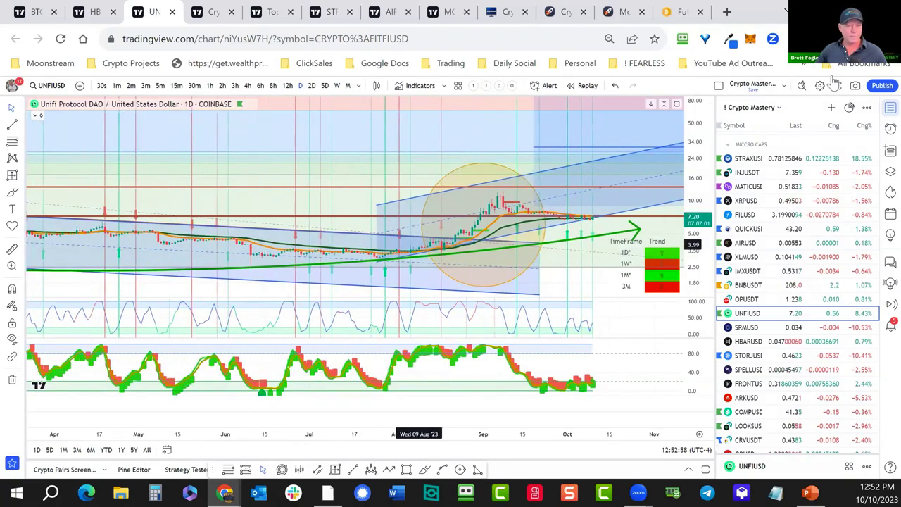
left_click(836, 85)
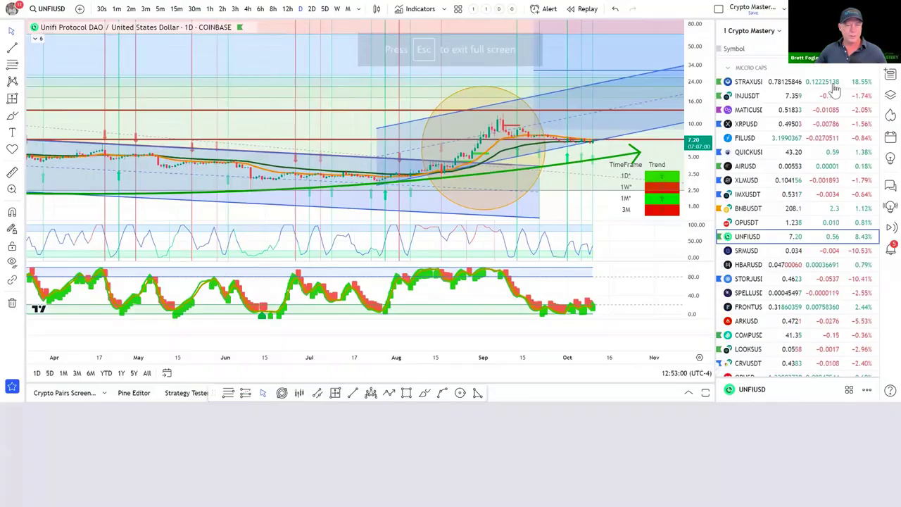
- Hide the side panels with Shift+F and pan the daily chart to later months
key("shift+f")
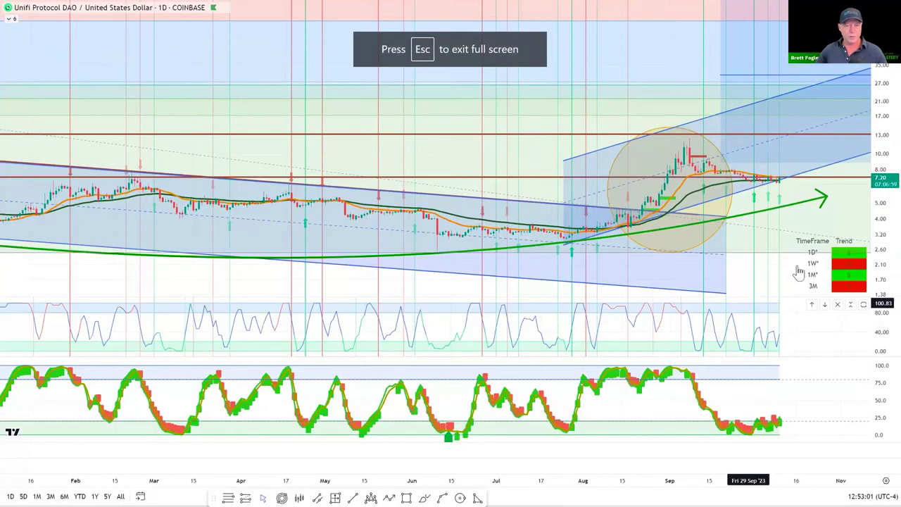
scroll(784, 213, "up", 2)
left_click_drag(751, 264, 613, 263)
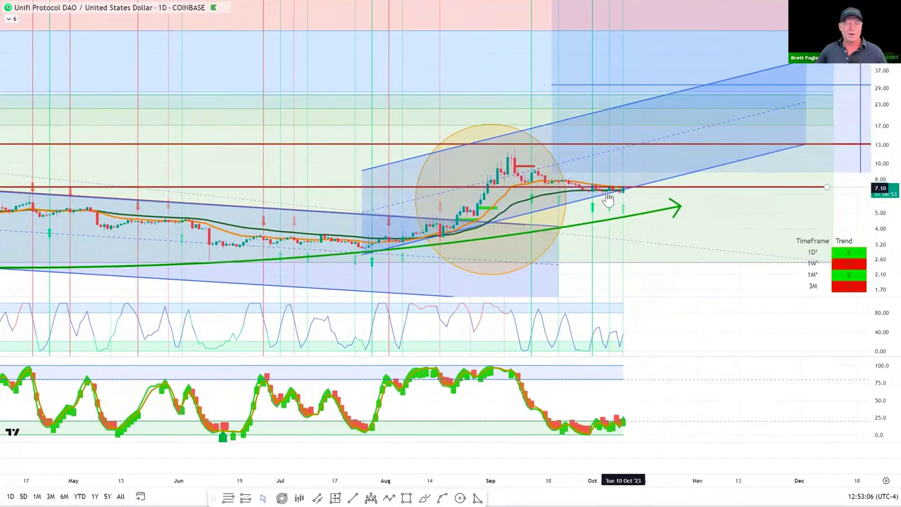
scroll(211, 226, "down", 3)
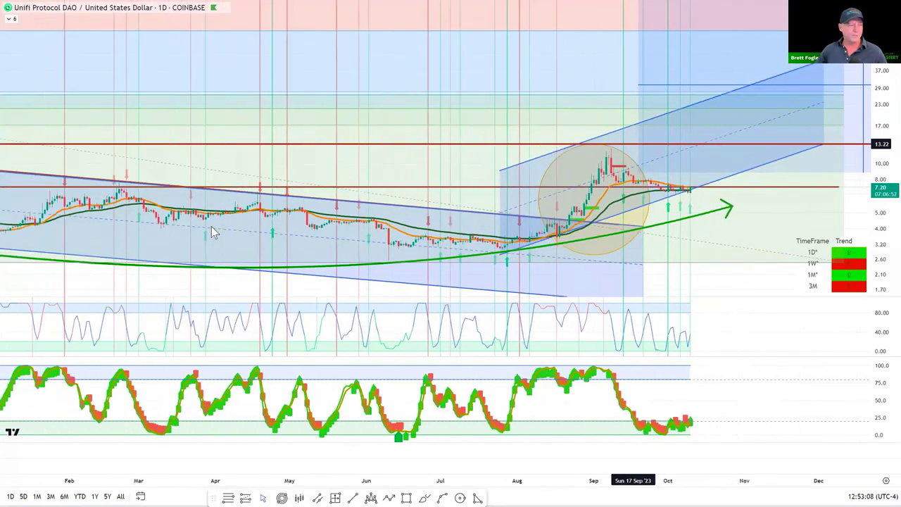
scroll(251, 125, "down", 3)
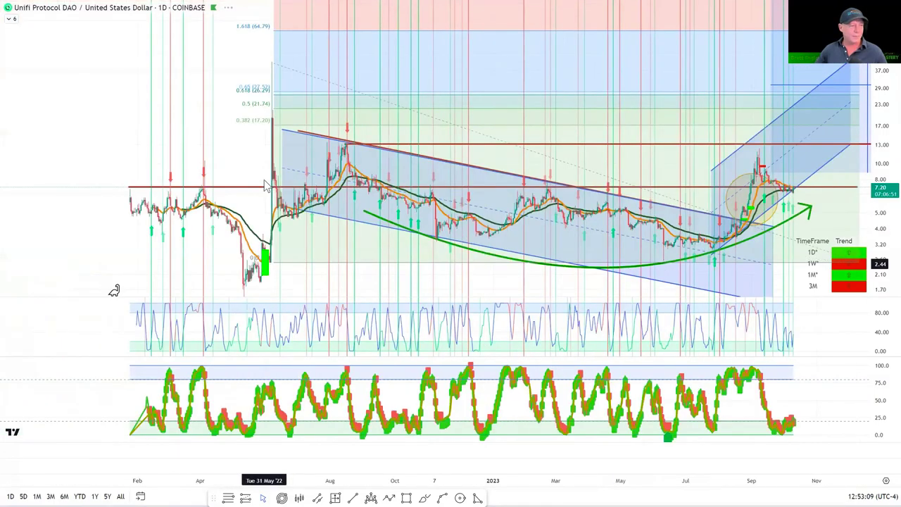
- Hide the Fib Retracement drawing using the chart's object list
right_click(250, 121)
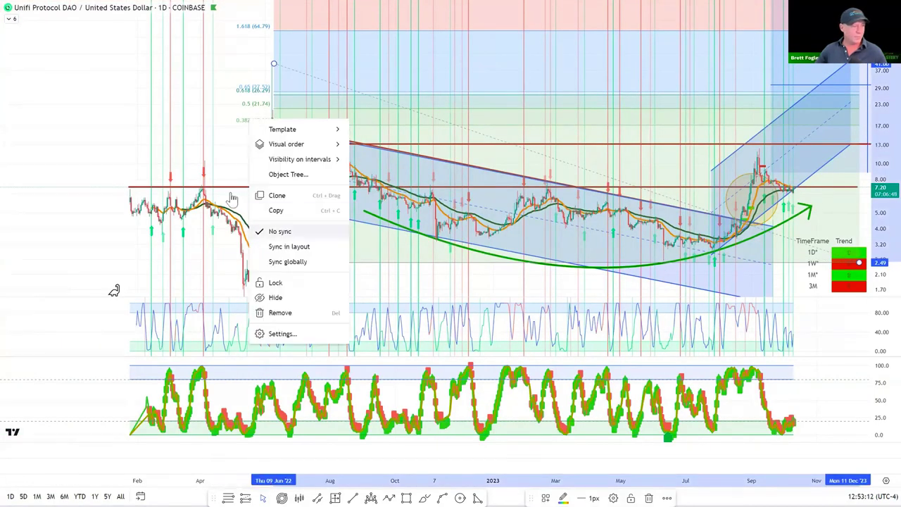
left_click(226, 155)
right_click(227, 155)
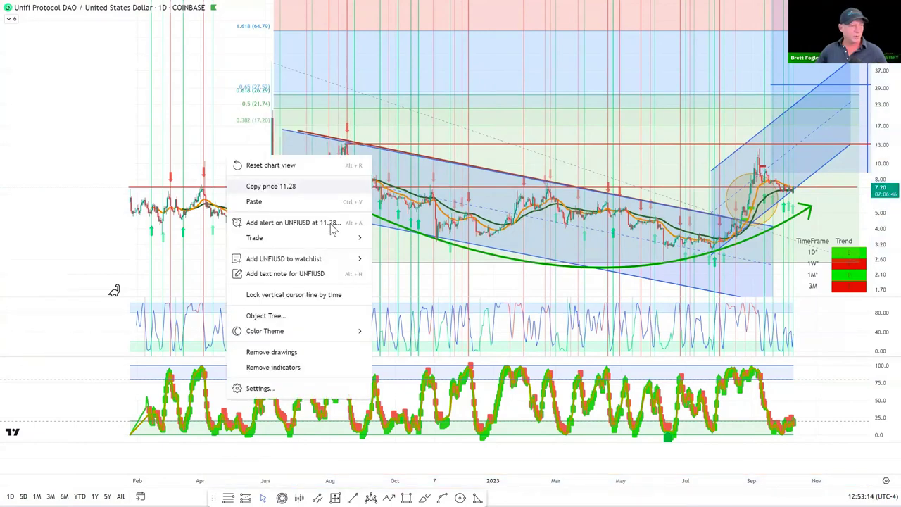
left_click(275, 315)
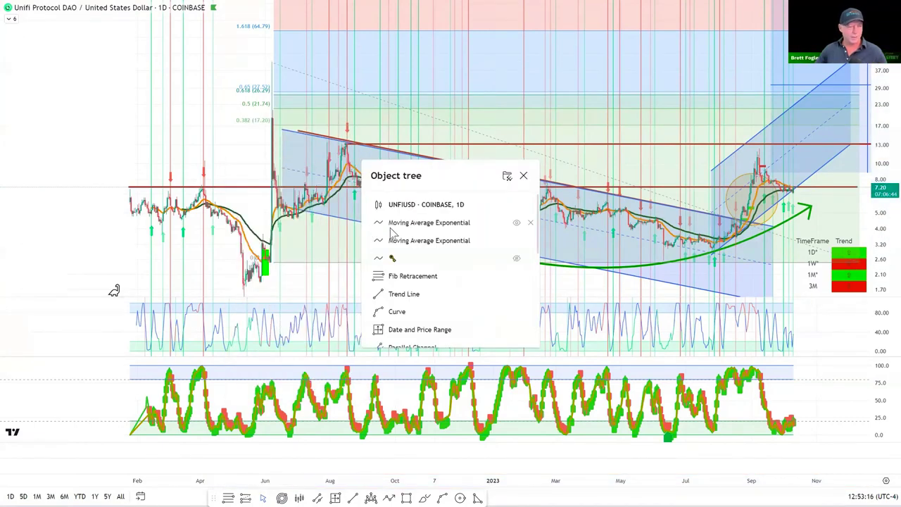
left_click(518, 277)
left_click(524, 175)
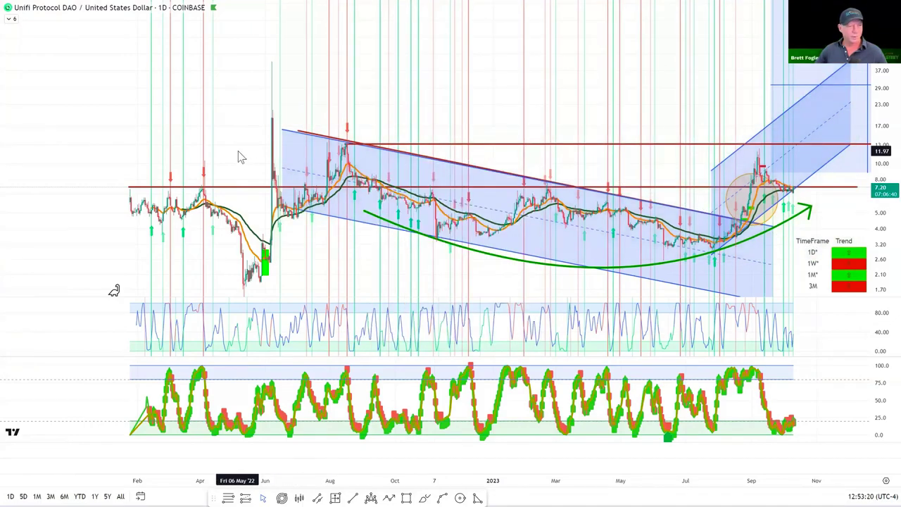
- Enlarge the candles, maximize and restore the lower oscillator pane, then leave full screen
scroll(240, 156, "up", 1)
scroll(238, 154, "up", 3)
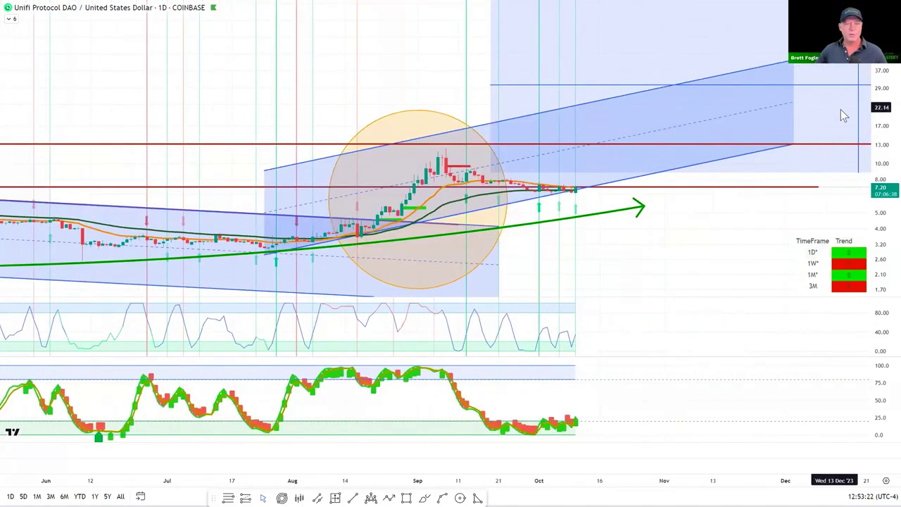
left_click_drag(876, 210, 577, 126)
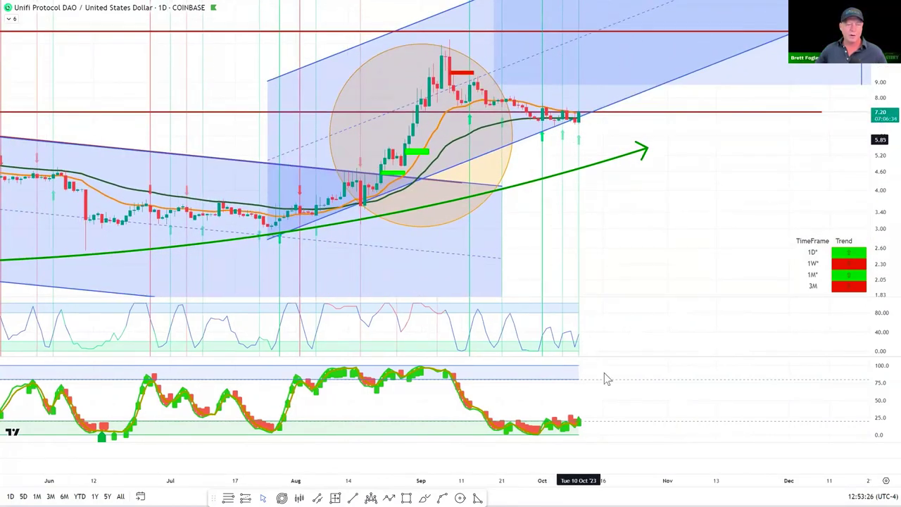
double_click(584, 407)
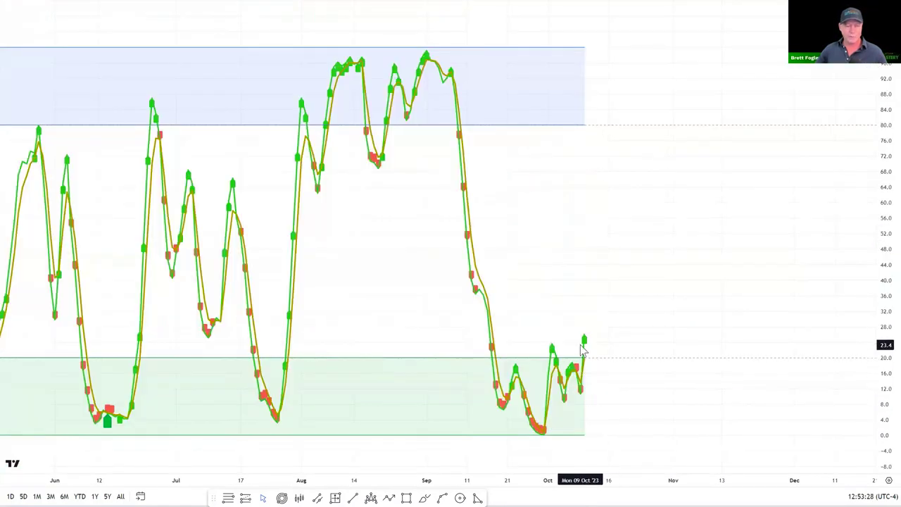
double_click(587, 284)
left_click_drag(611, 218, 662, 265)
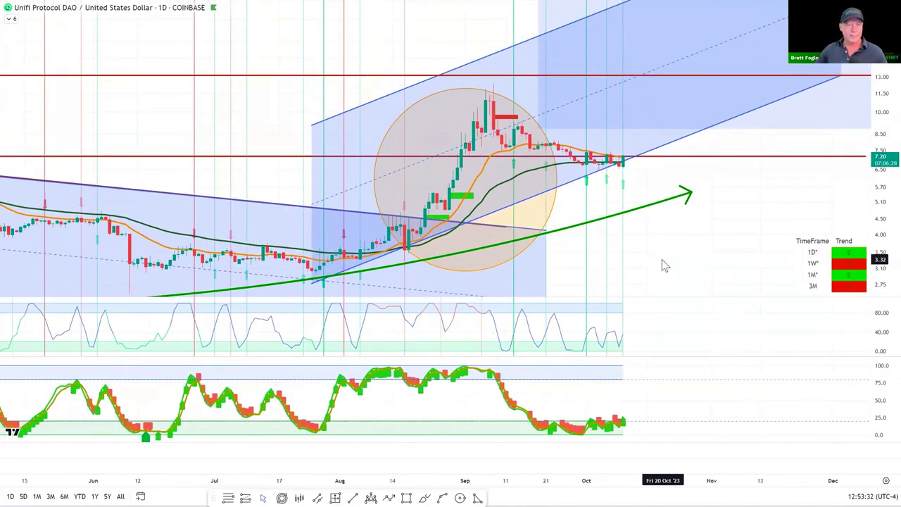
scroll(664, 266, "down", 3)
scroll(695, 265, "up", 2)
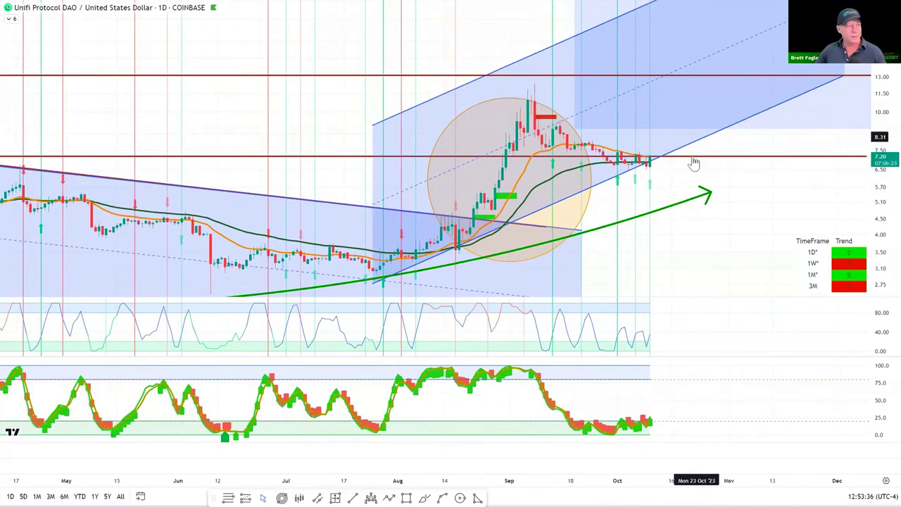
key("Escape")
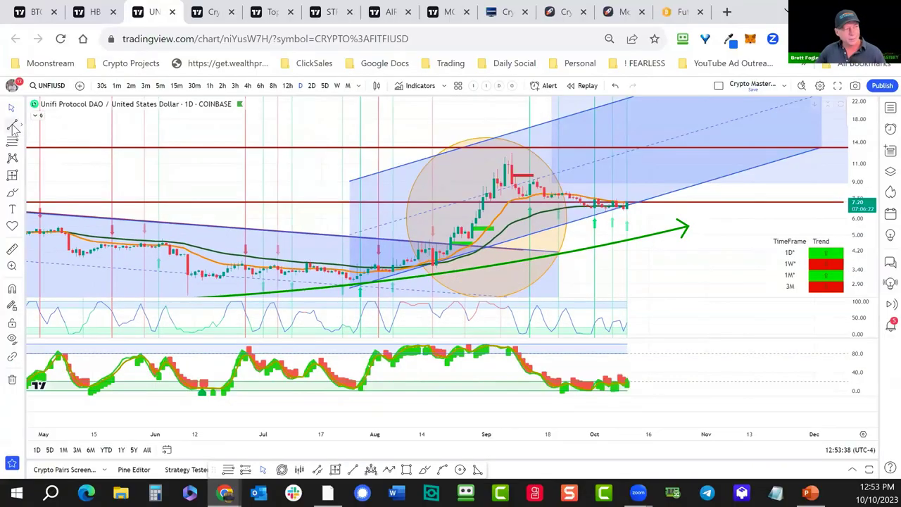
- Draw a dark-red 3px support line at 6.63 from late August to the latest lows
left_click(642, 210)
left_click(461, 211)
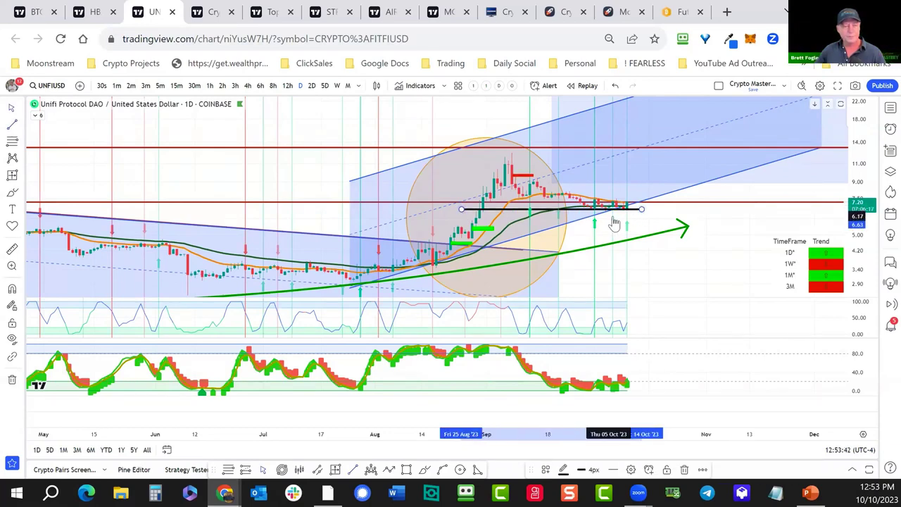
left_click(591, 469)
left_click(599, 438)
left_click(565, 469)
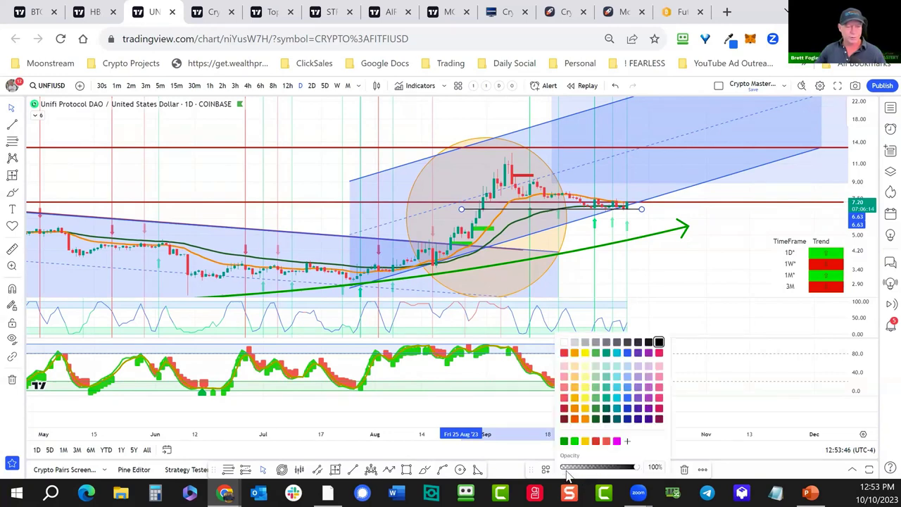
left_click(565, 419)
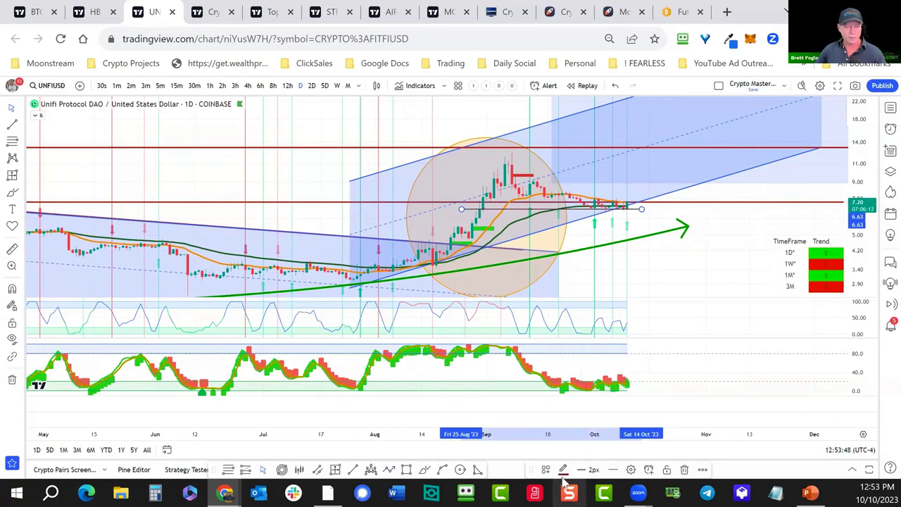
left_click(587, 470)
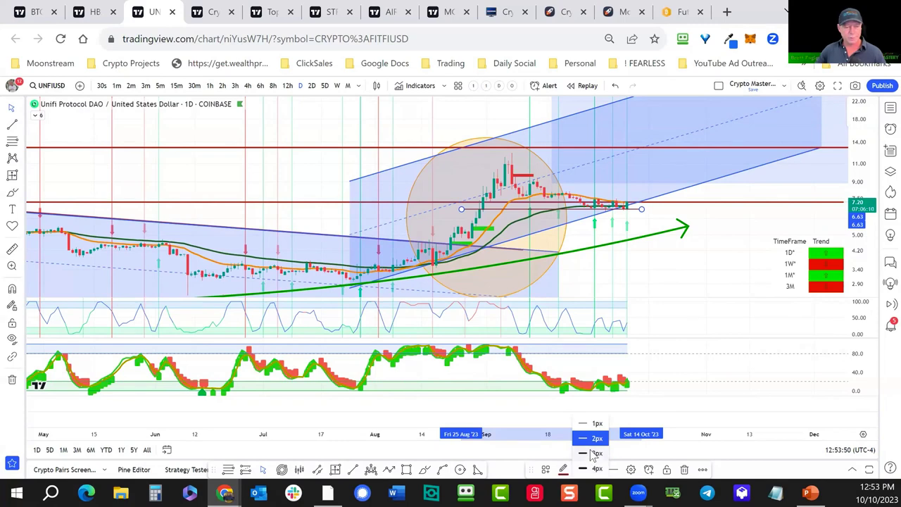
left_click(596, 453)
- Reframe the UNFIUSD chart with taller candles, then switch it to full screen with Shift+F
left_click_drag(708, 268, 736, 248)
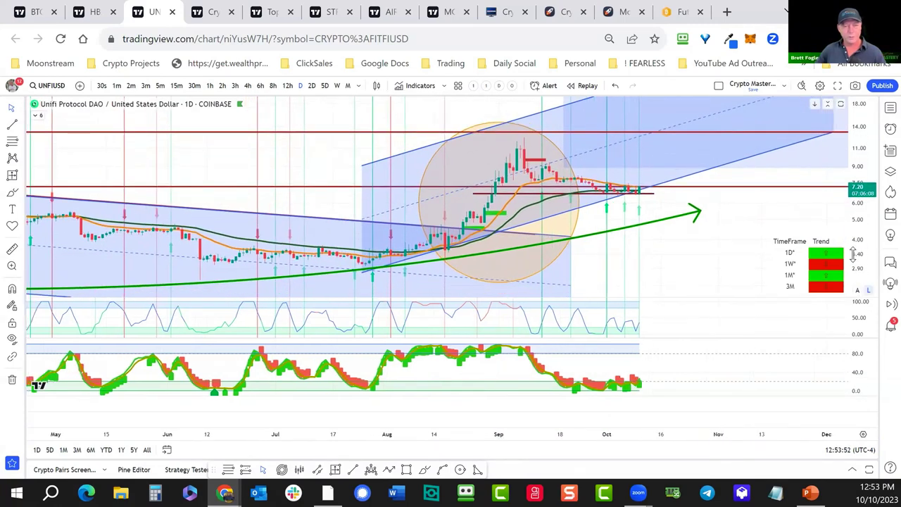
scroll(710, 235, "down", 5)
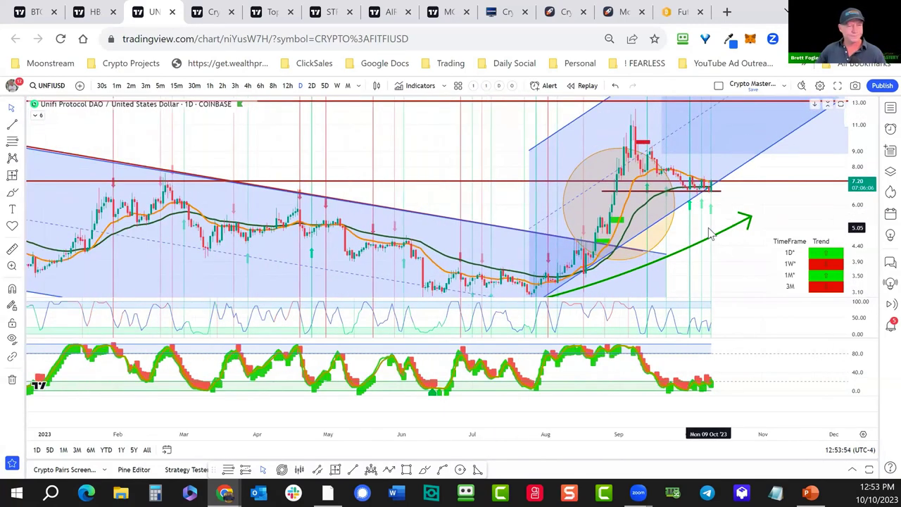
scroll(710, 236, "down", 2)
left_click_drag(709, 231, 355, 188)
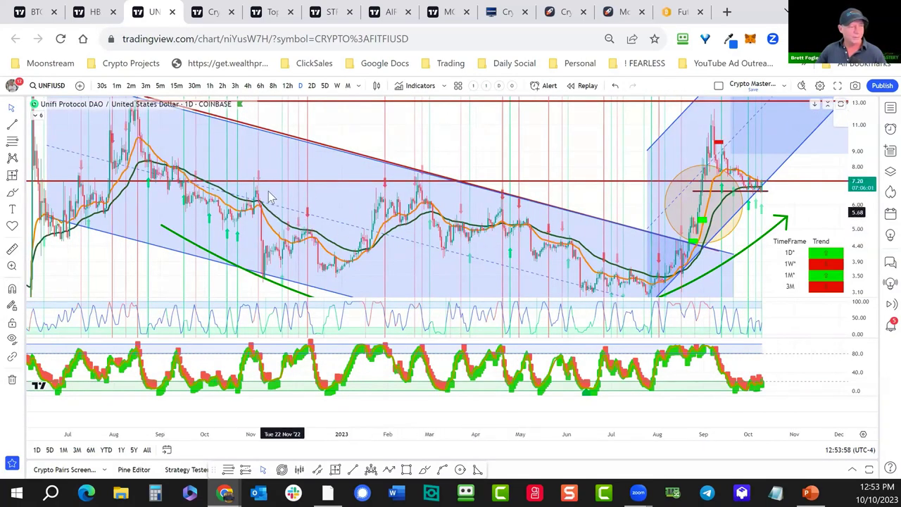
scroll(548, 241, "up", 5)
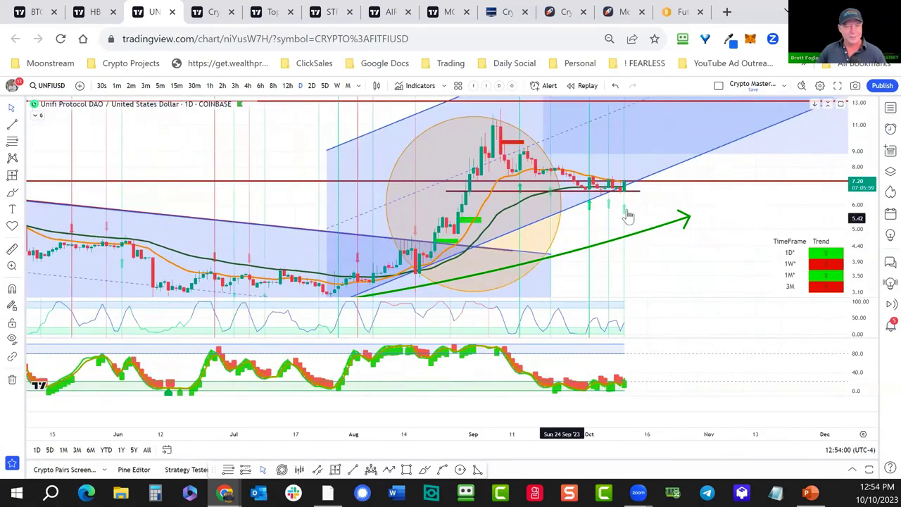
left_click_drag(850, 240, 825, 177)
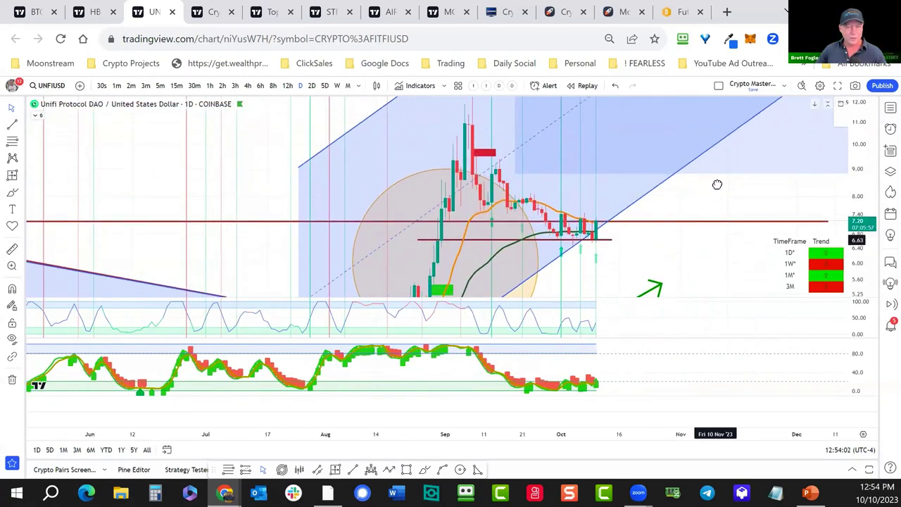
scroll(718, 189, "up", 3)
scroll(735, 203, "up", 3)
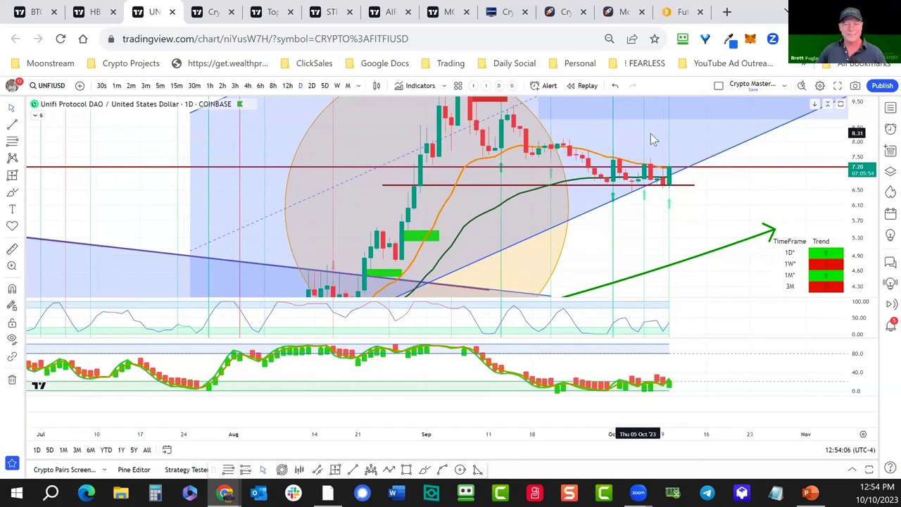
left_click_drag(712, 219, 670, 238)
key("shift+f")
- Create a UNFIUSD alert for Crossing Up 7.50 with the message BUY
scroll(645, 214, "up", 3)
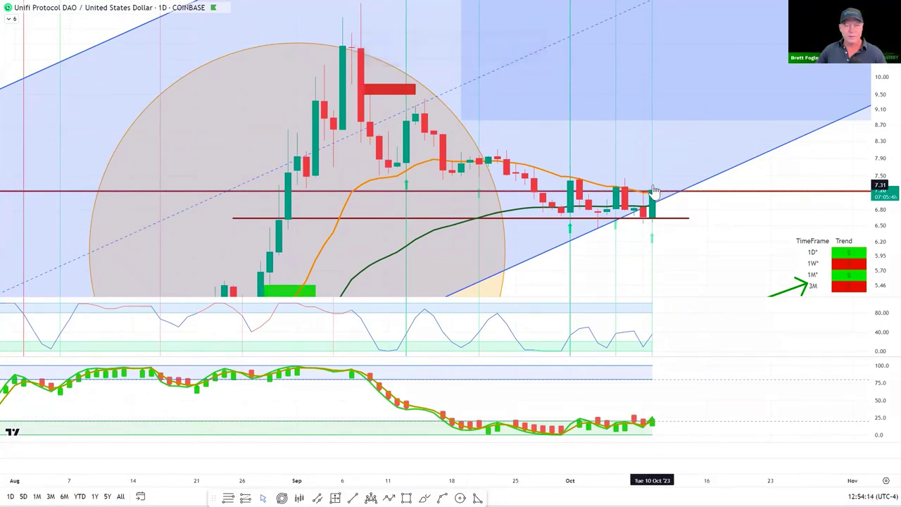
right_click(657, 187)
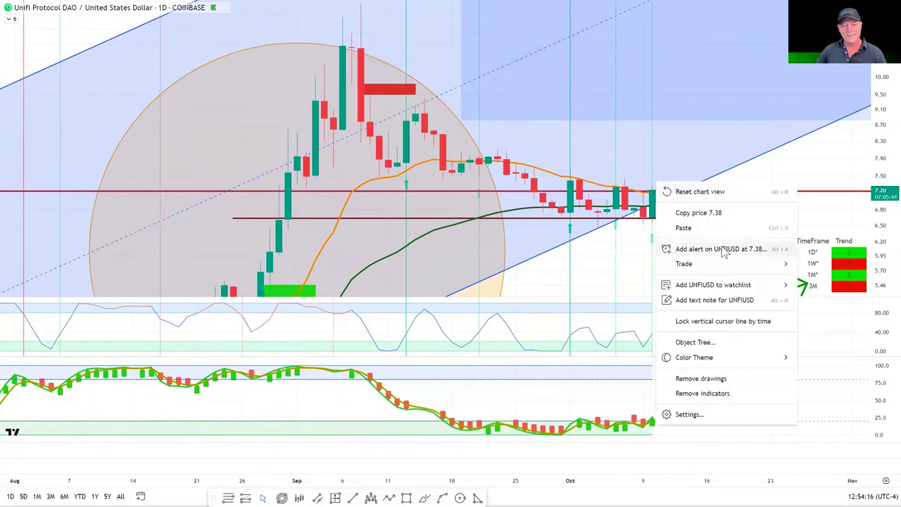
left_click(725, 244)
left_click(525, 183)
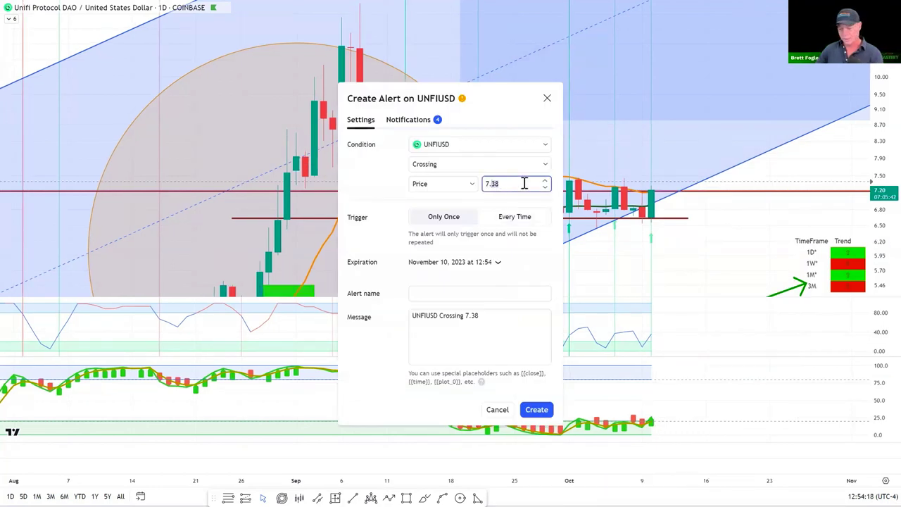
left_click(457, 164)
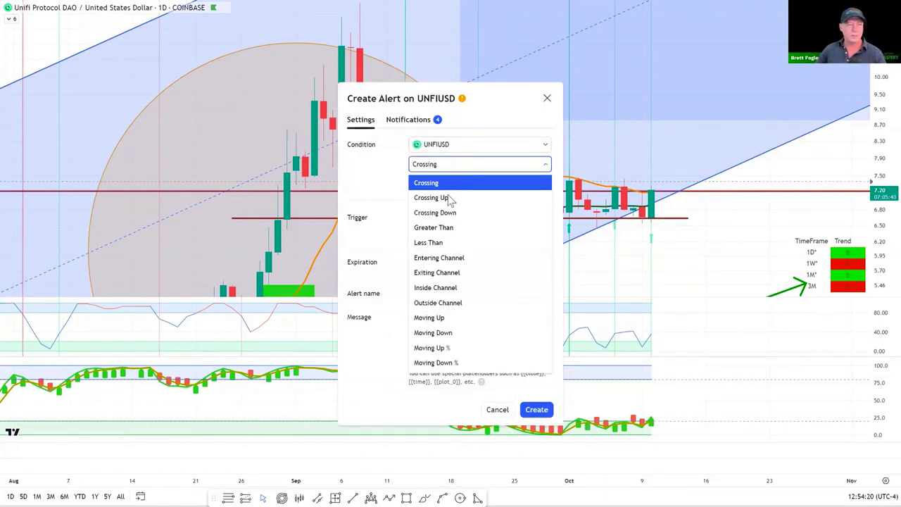
left_click(450, 199)
left_click(518, 318)
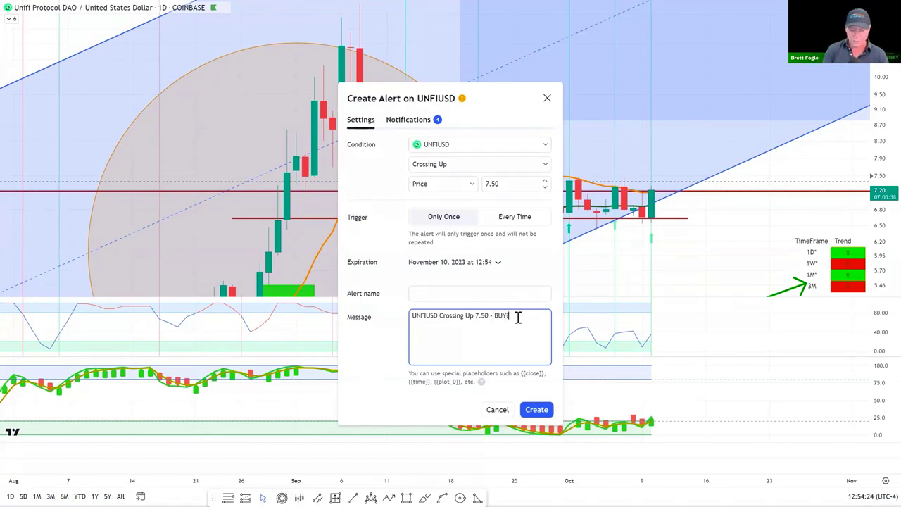
left_click(535, 411)
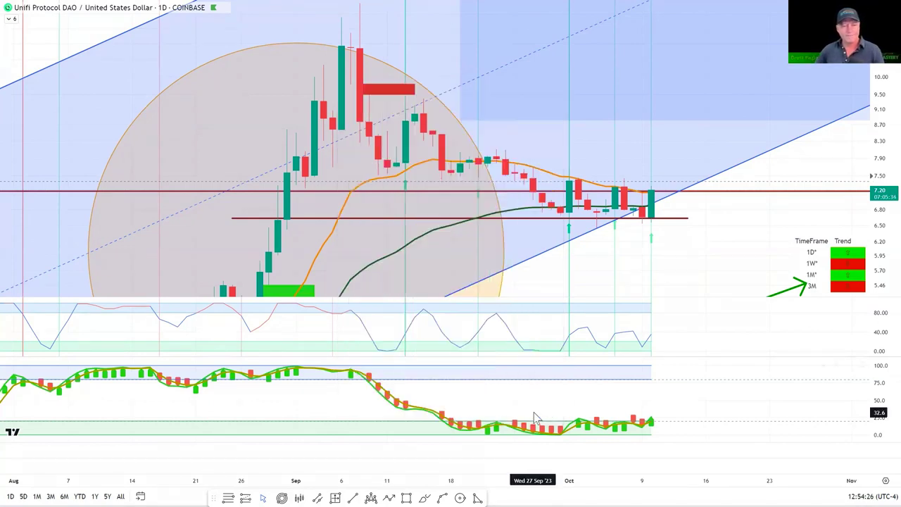
- Leave full screen and move UNFIUSD beneath STRAXUSDT in the Crypto Mastery watchlist
double_click(705, 261)
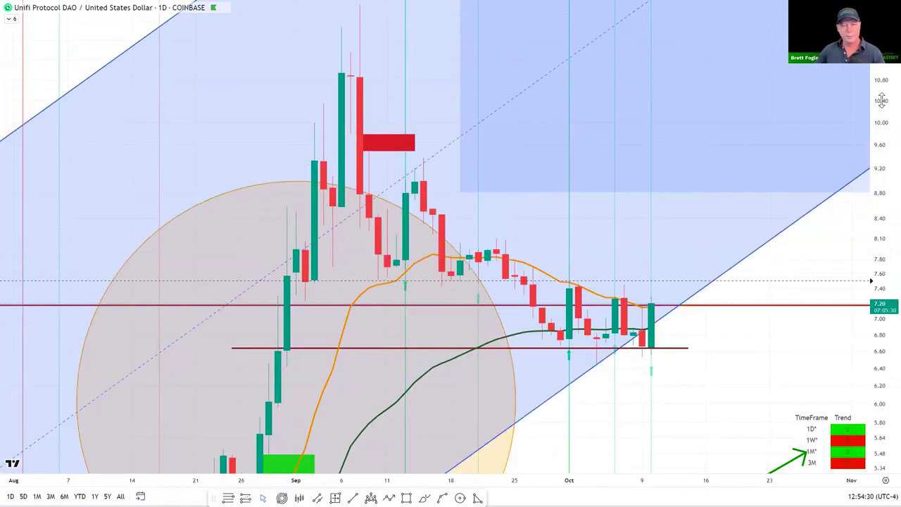
left_click_drag(889, 468, 882, 394)
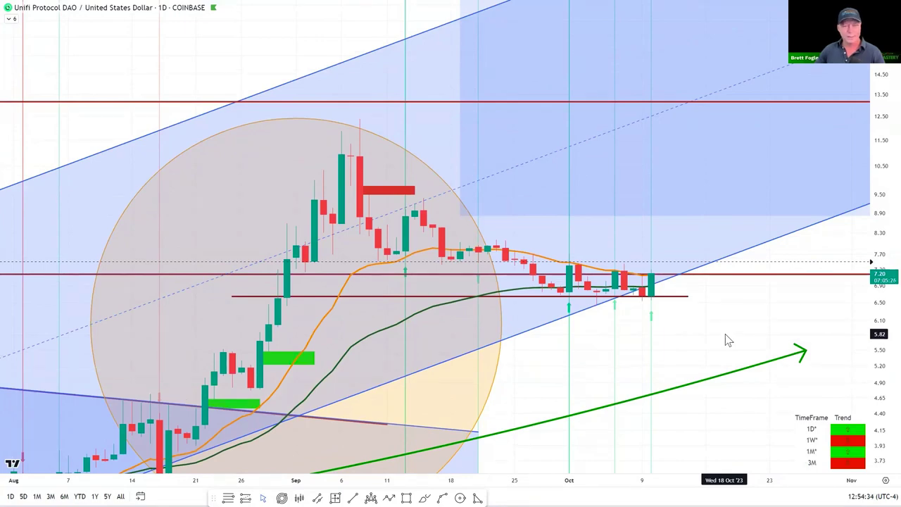
key("Escape")
left_click(890, 108)
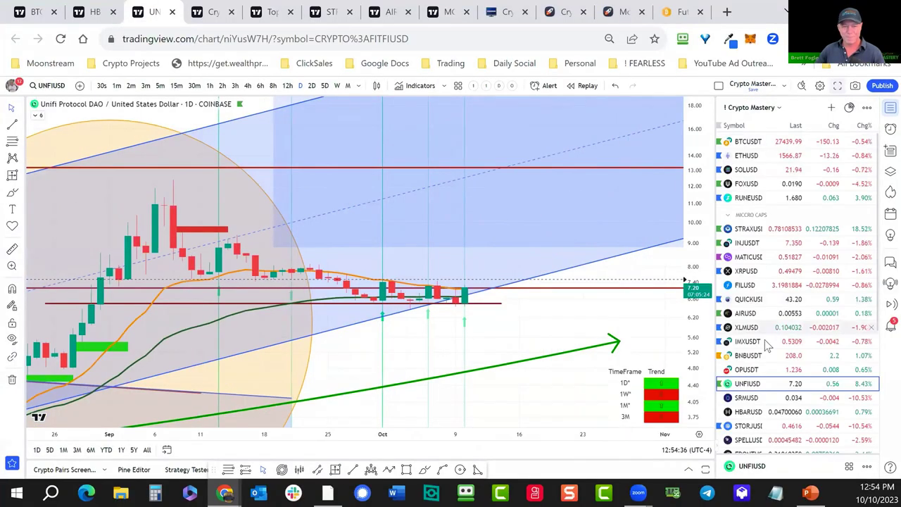
left_click_drag(757, 345, 756, 250)
- Review INJUSDT with its price scale auto-fitted, then switch to BTCUSDT
left_click(748, 257)
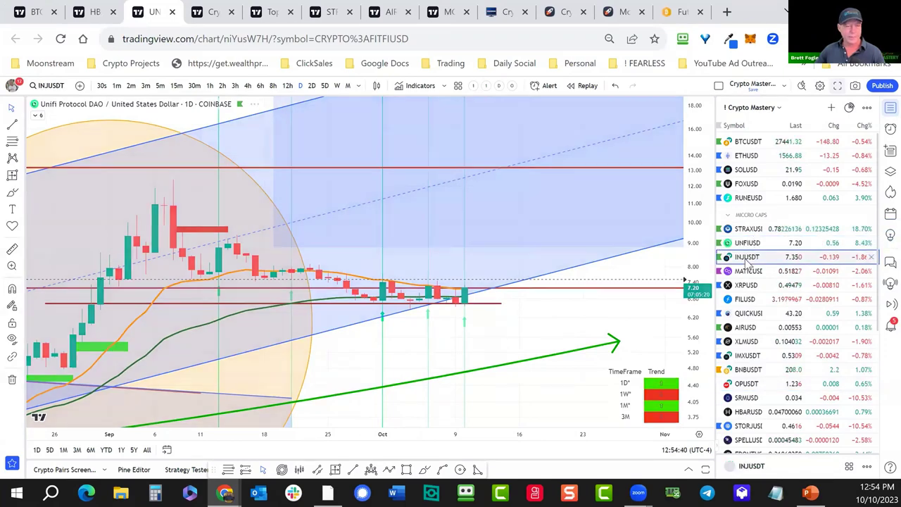
scroll(633, 281, "down", 5)
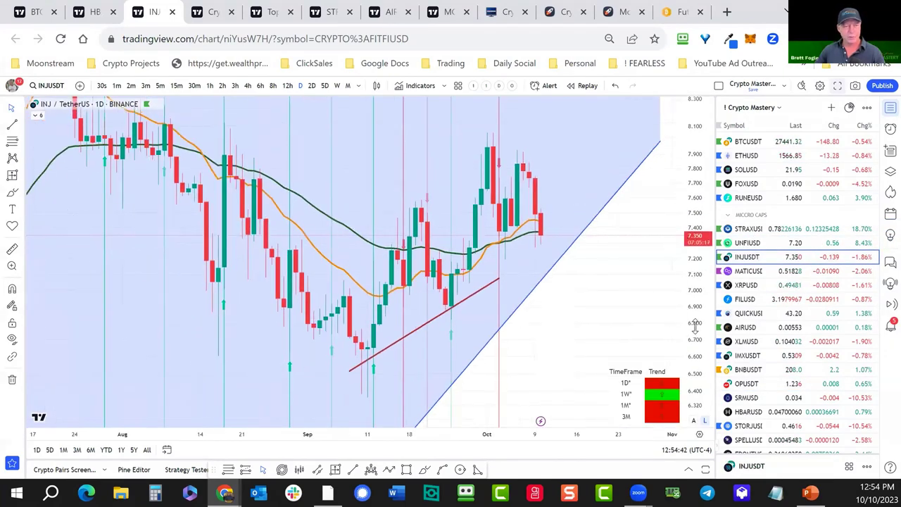
scroll(584, 322, "down", 5)
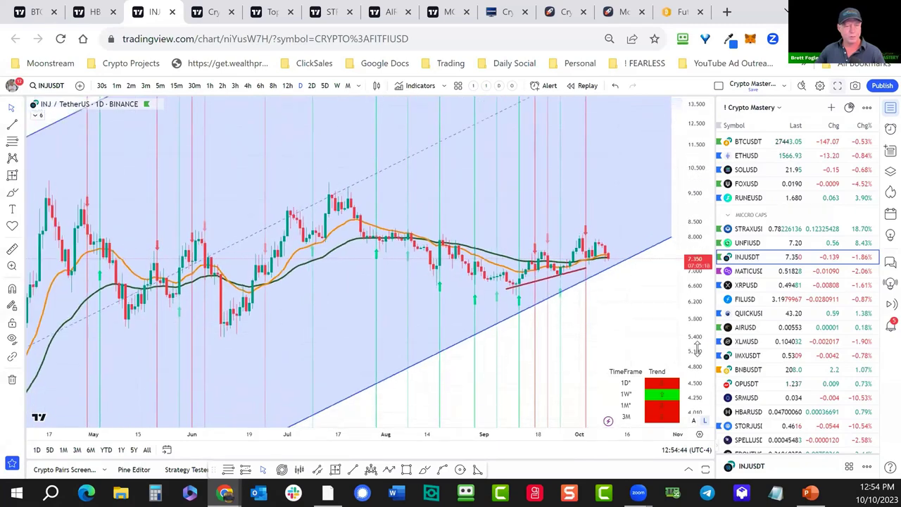
left_click_drag(625, 298, 625, 297)
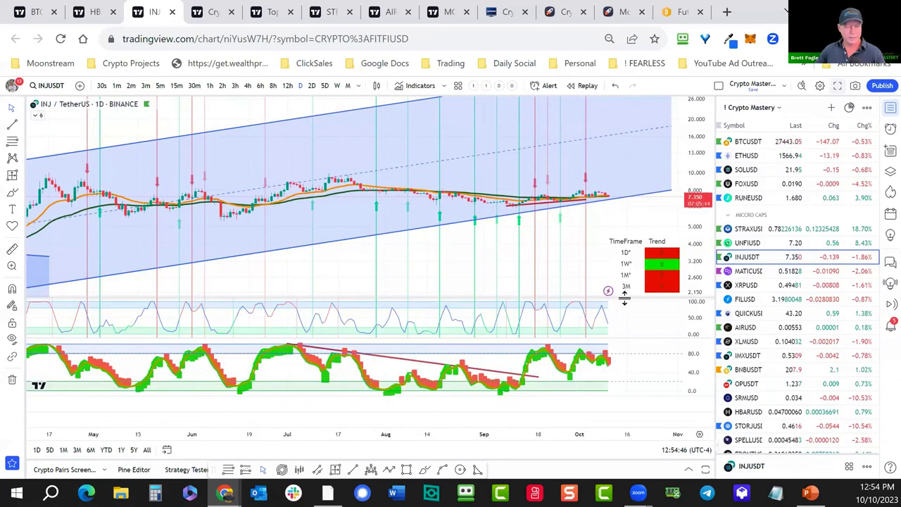
double_click(697, 264)
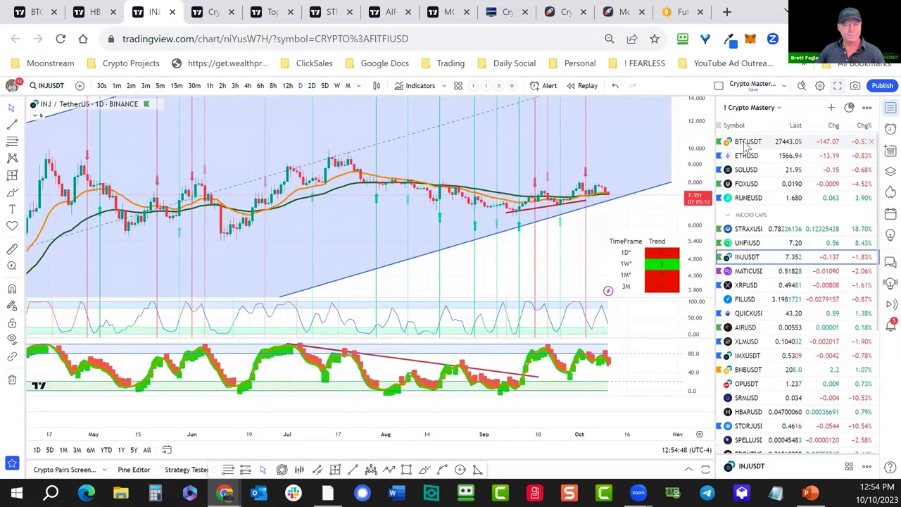
left_click(745, 142)
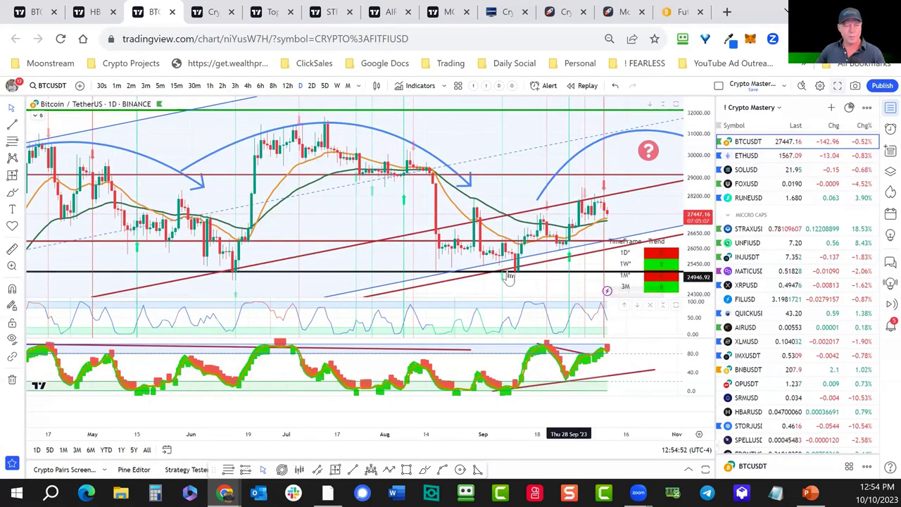
- Pan the BTCUSDT chart toward later dates, then switch to the XRPUSD daily chart
left_click_drag(526, 286, 429, 278)
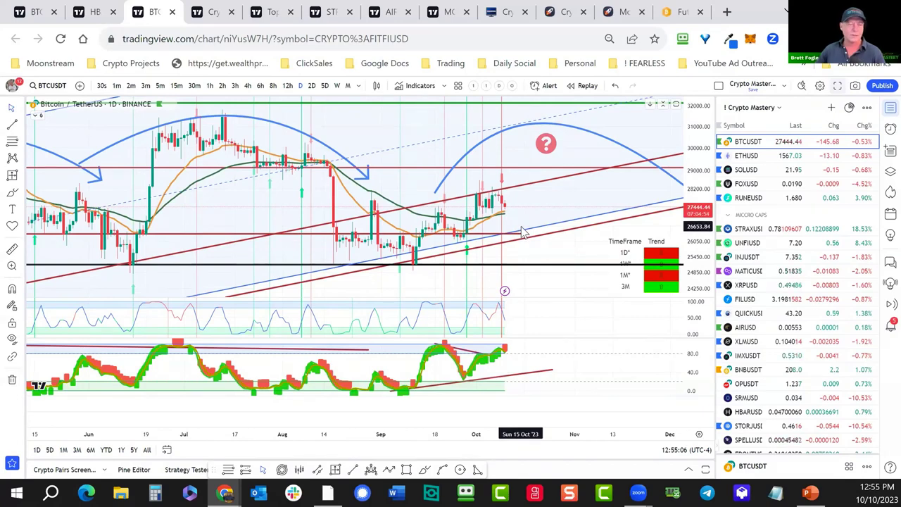
scroll(542, 225, "down", 4)
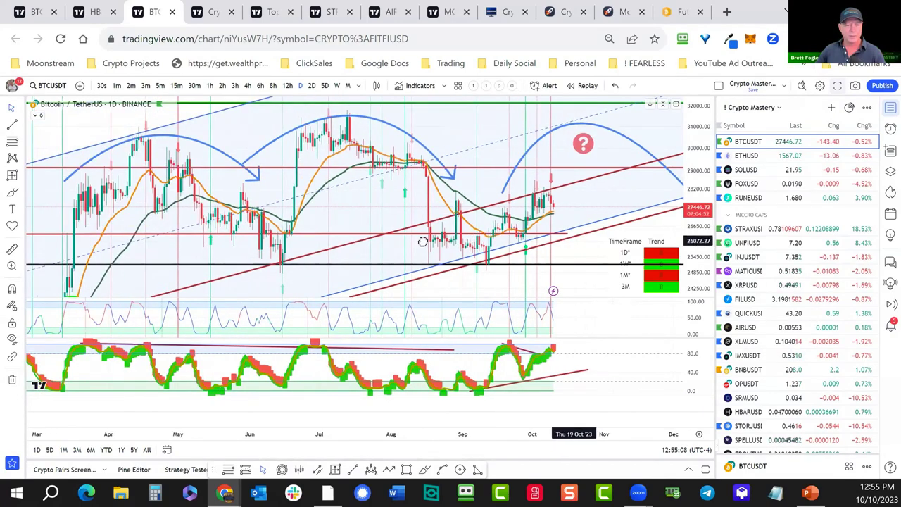
scroll(581, 153, "right", 2)
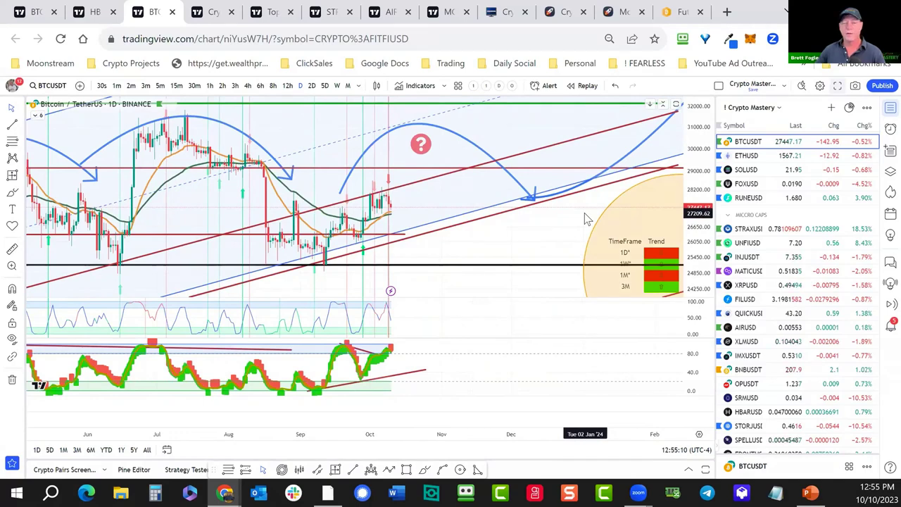
left_click(747, 285)
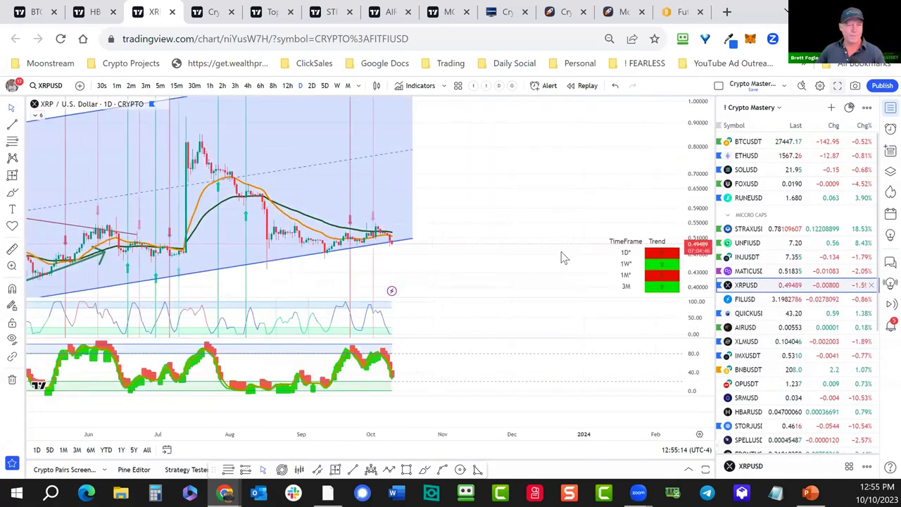
- Toggle the mini price-chart pane under the XRP chart, leaving it collapsed
scroll(550, 244, "left", 5)
scroll(596, 155, "down", 3)
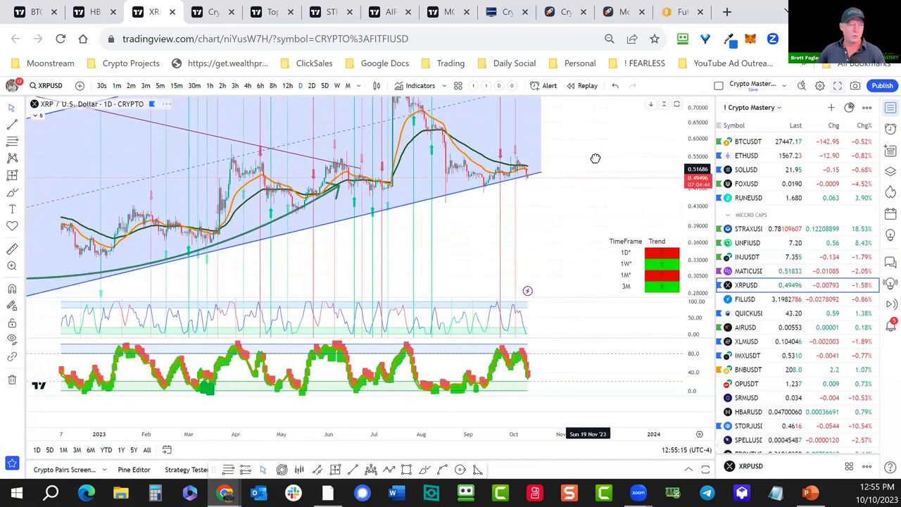
scroll(593, 183, "up", 3)
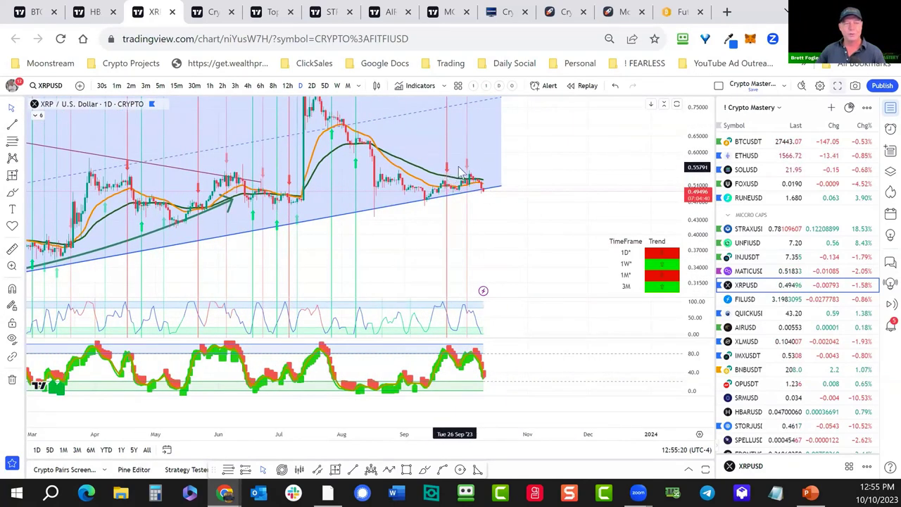
left_click(664, 420)
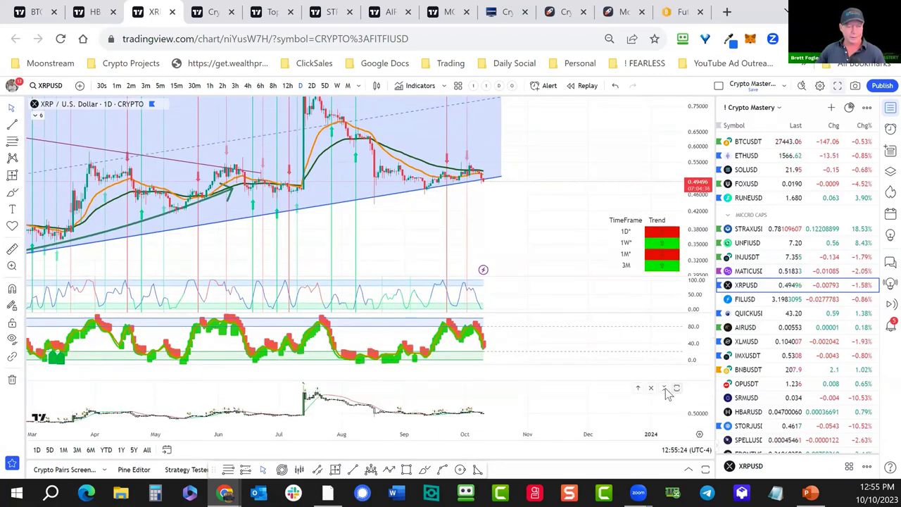
left_click(665, 388)
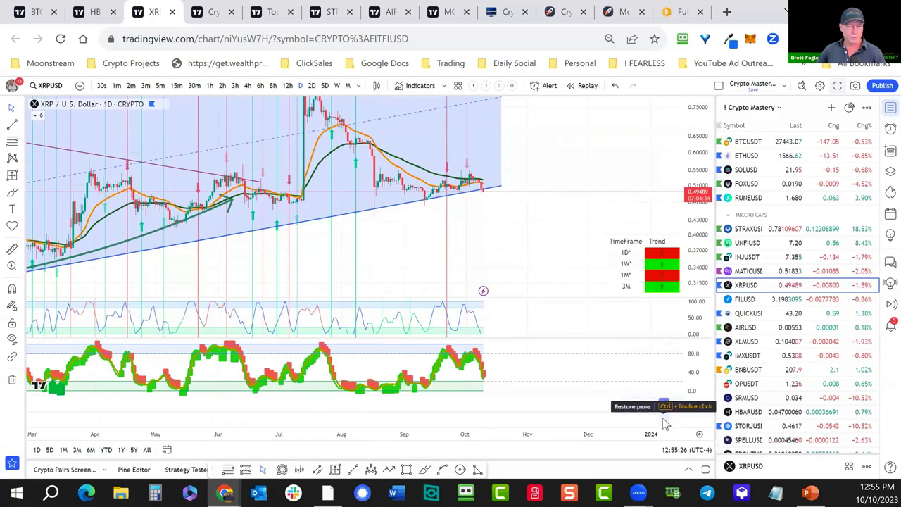
left_click(664, 420)
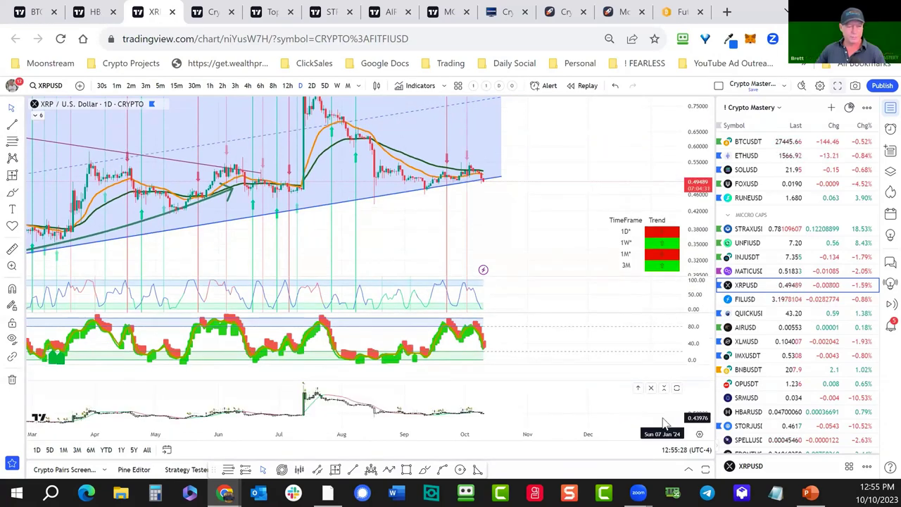
left_click(664, 389)
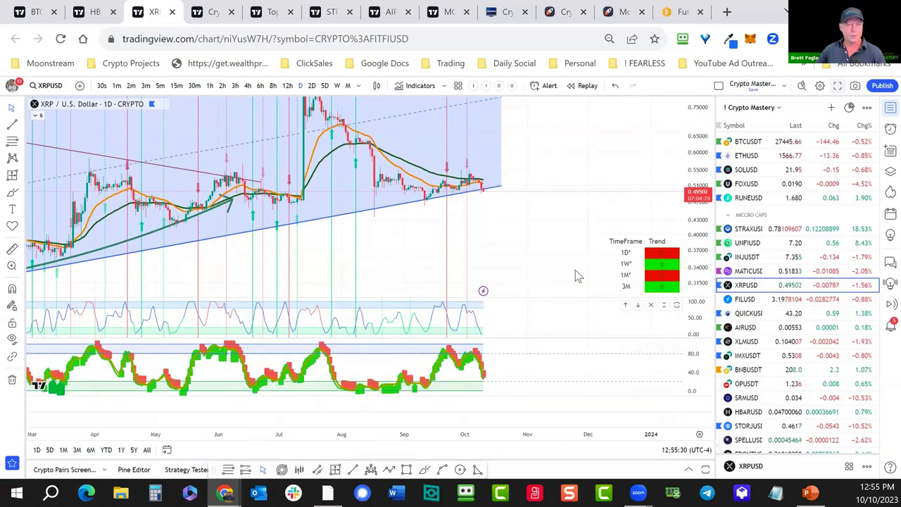
scroll(574, 271, "down", 4)
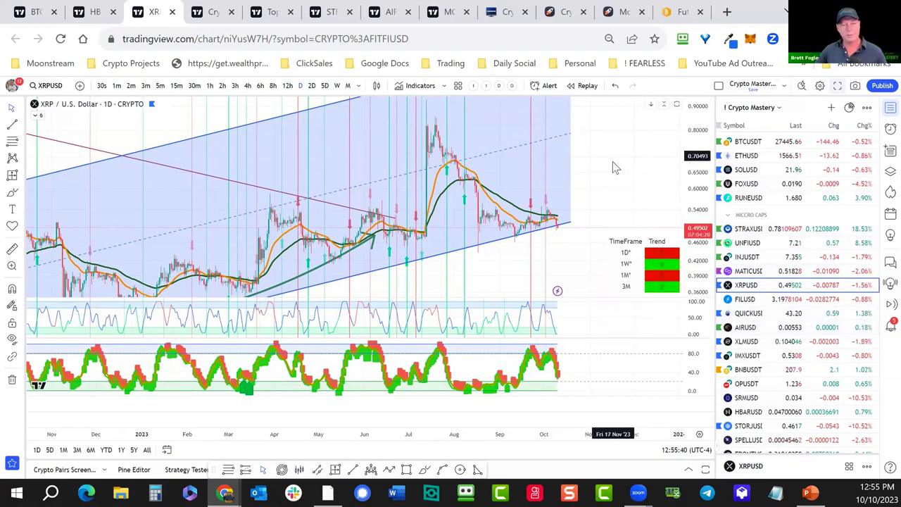
scroll(609, 190, "up", 3)
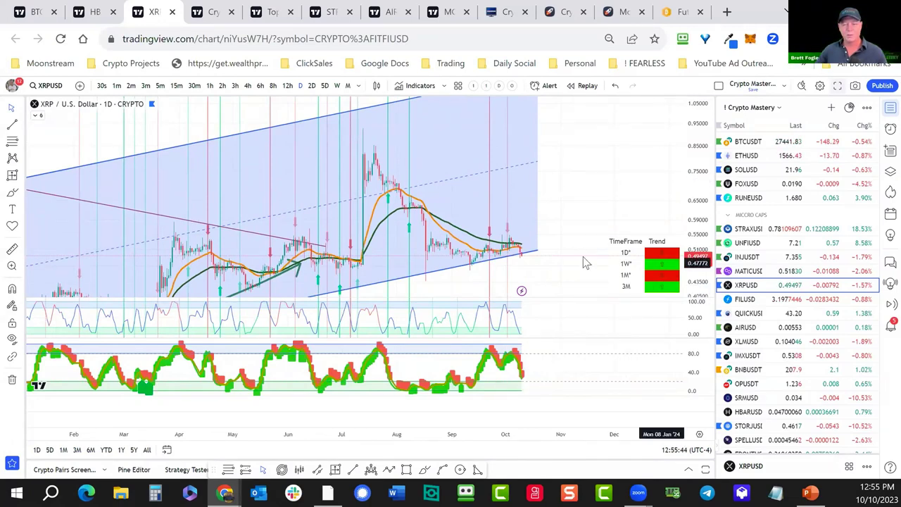
- Show XRP on weekly candles with ERI PRO signal lines hidden, then open a new tab
left_click_drag(593, 193, 595, 197)
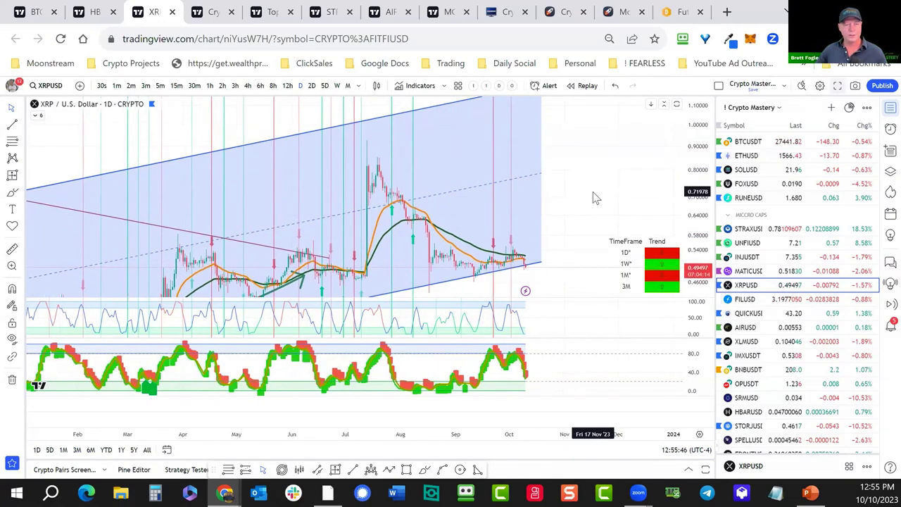
left_click(337, 86)
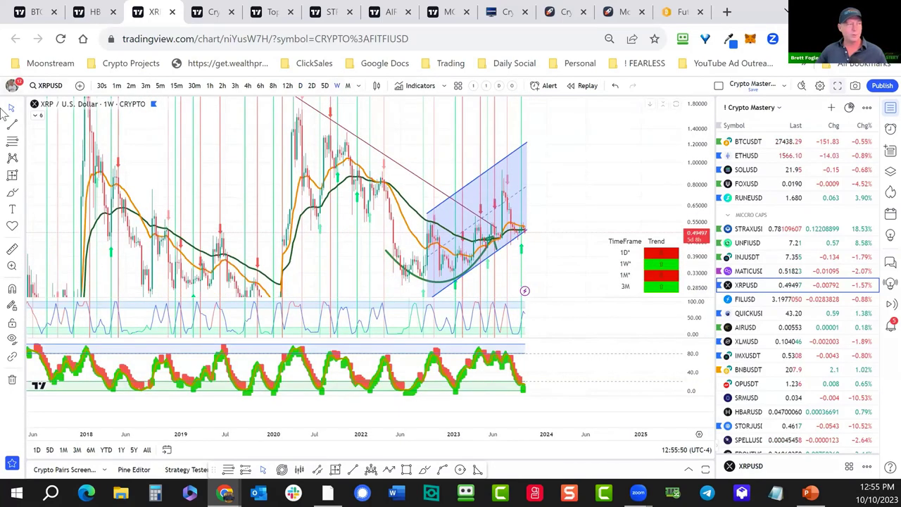
left_click(37, 117)
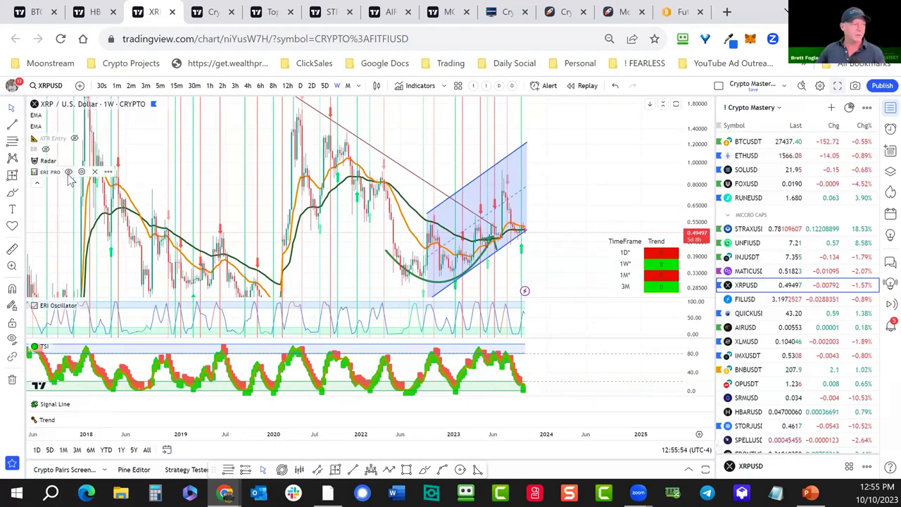
left_click(69, 172)
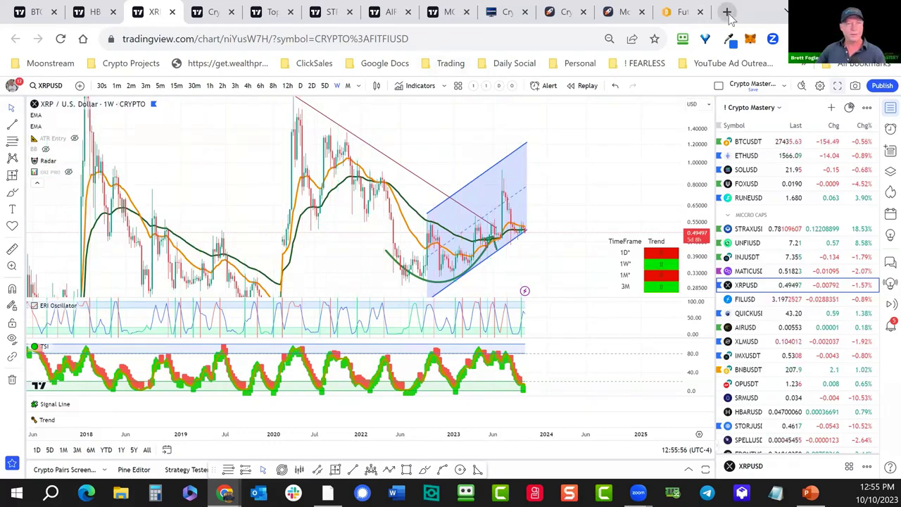
key("ctrl+t")
- Load moonstream.io in the new tab after correcting the mistyped address
type("nm")
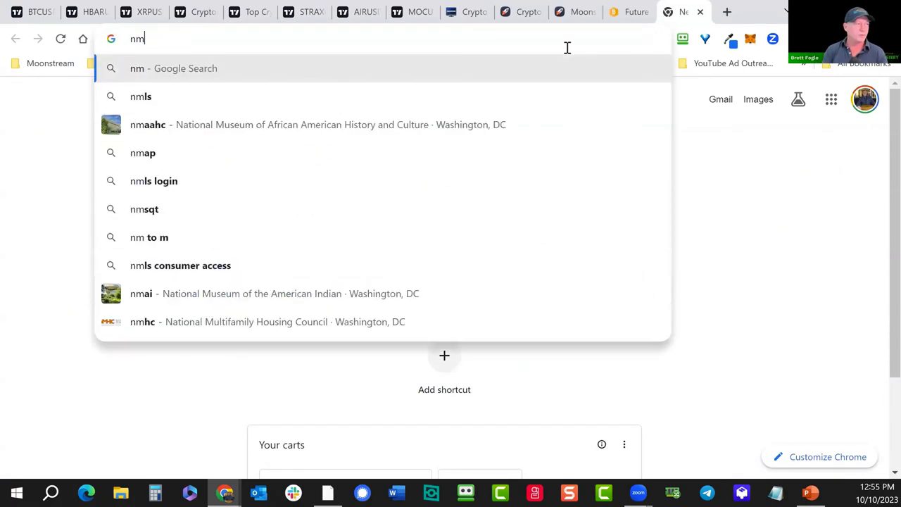
key("BackSpace")
key("BackSpace")
type("moo")
key("Return")
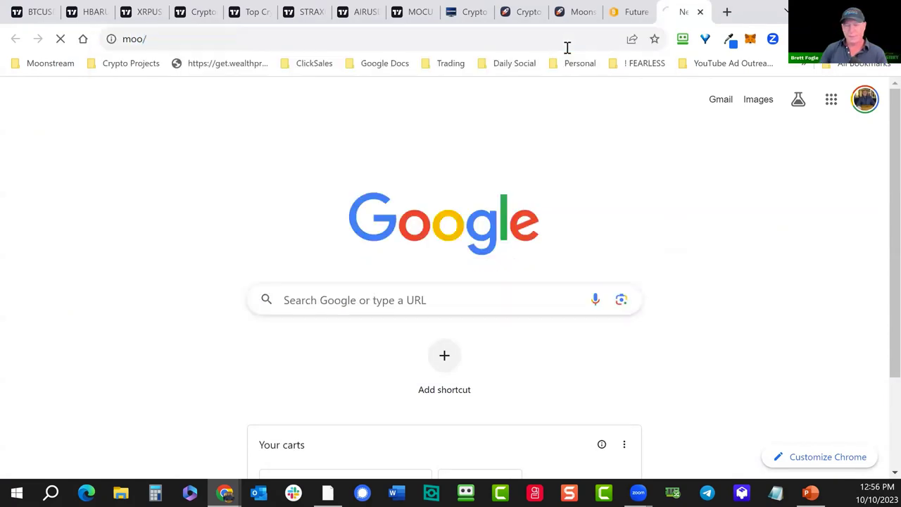
left_click(566, 46)
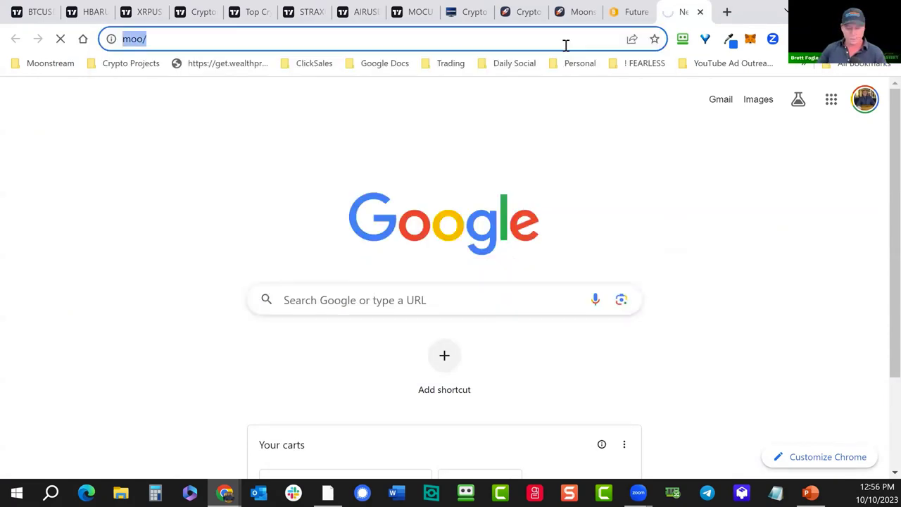
type("moon")
key("Return")
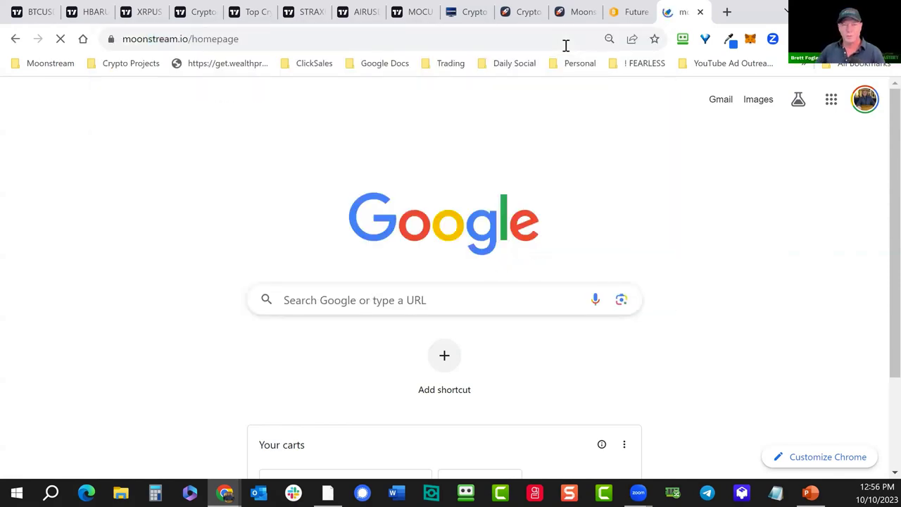
- Scroll through the Moonstream site's content
scroll(552, 231, "down", 3)
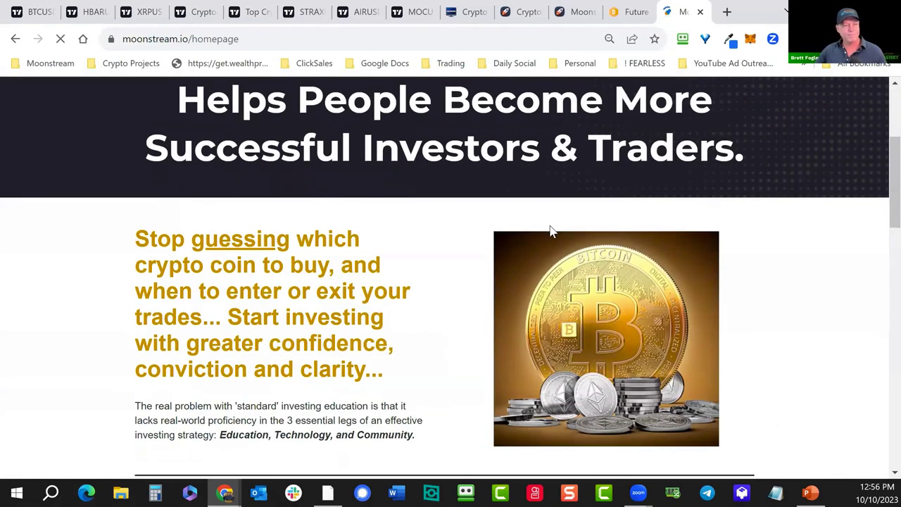
scroll(551, 231, "down", 5)
scroll(553, 232, "down", 1)
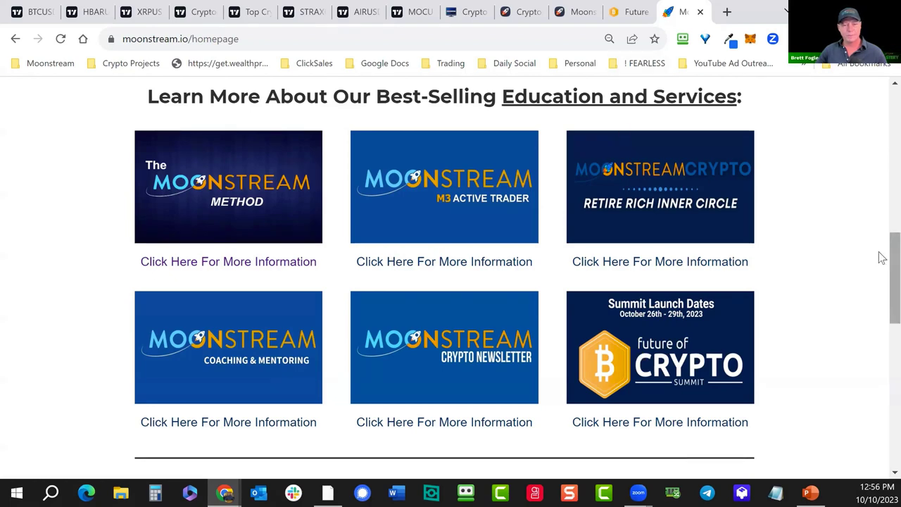
left_click_drag(881, 257, 882, 353)
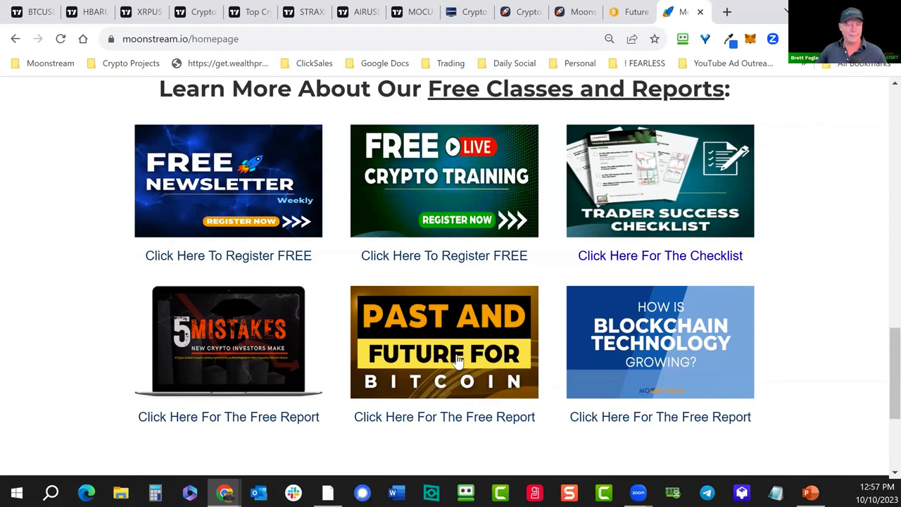
scroll(880, 370, "down", 1)
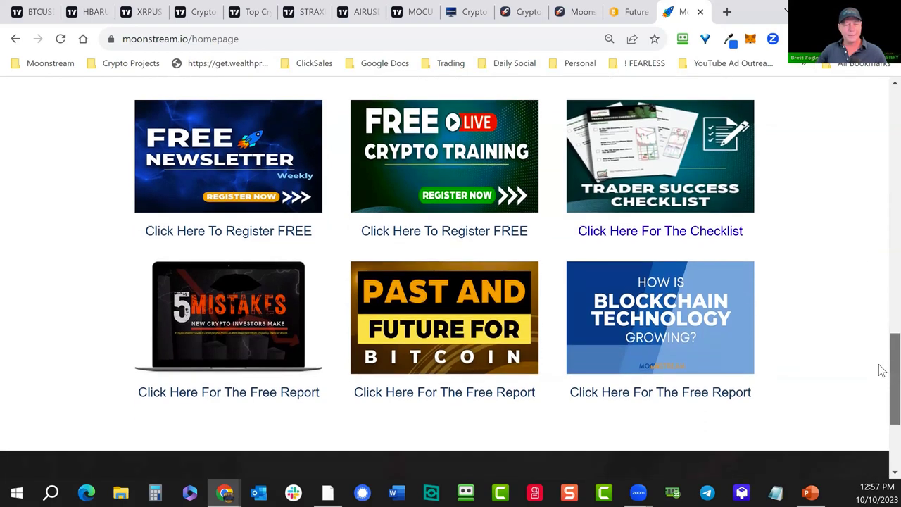
scroll(880, 368, "up", 1)
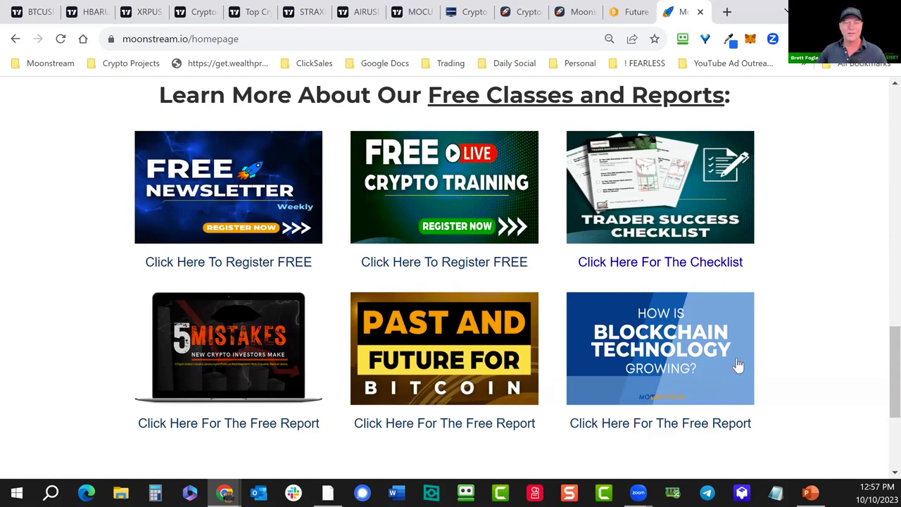
- Open the Trader Success Checklist, close it, and switch to the Future of Crypto Summit tab
left_click(655, 268)
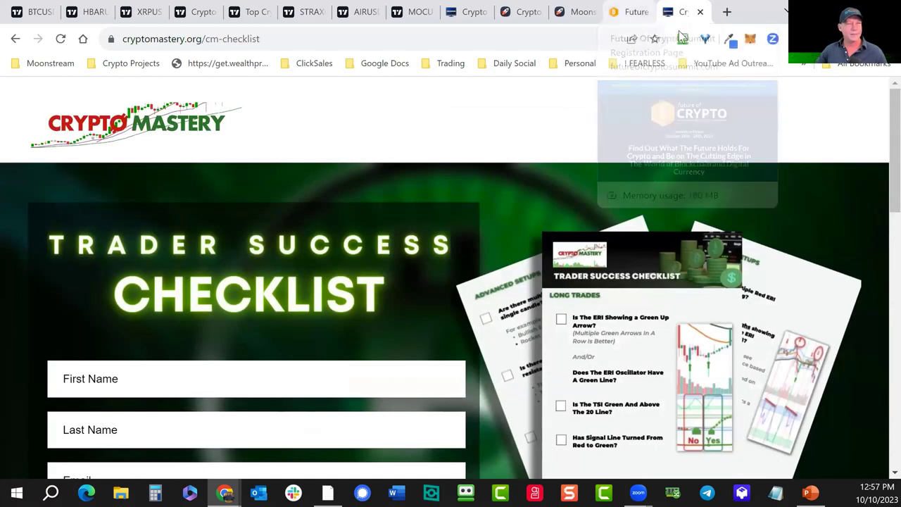
left_click(701, 12)
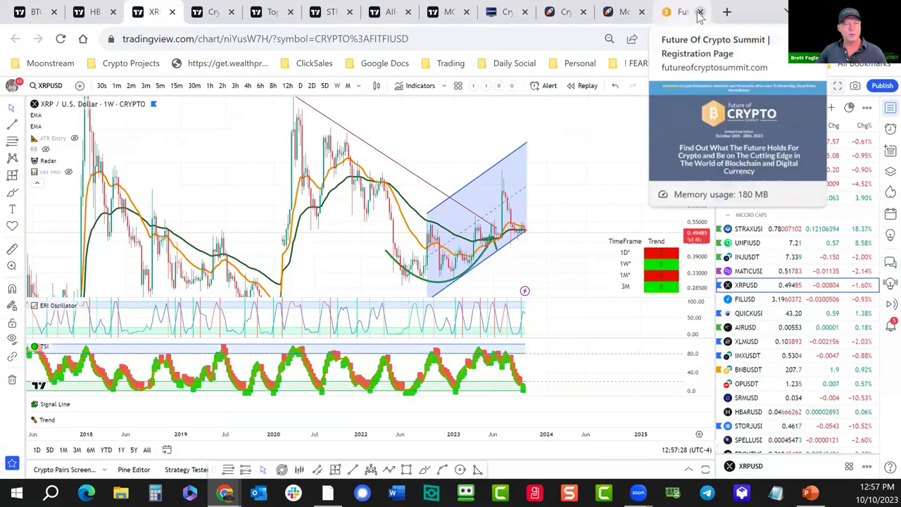
left_click(675, 17)
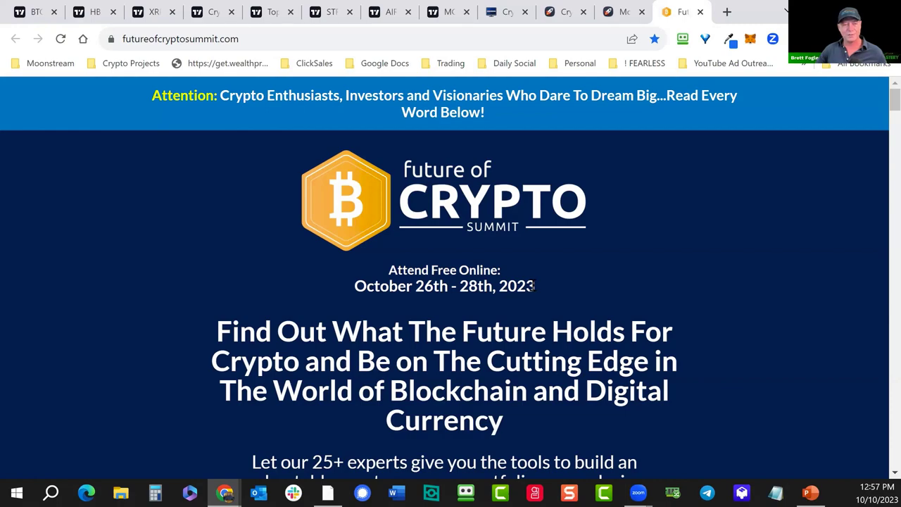
- Scroll to the summit registration form and place the cursor in the First Name field
scroll(597, 267, "down", 4)
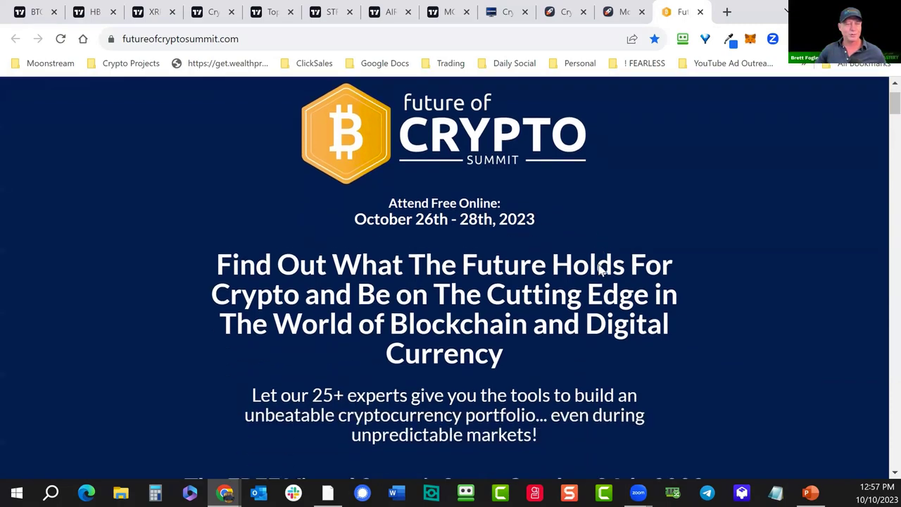
scroll(598, 264, "down", 4)
scroll(599, 269, "up", 2)
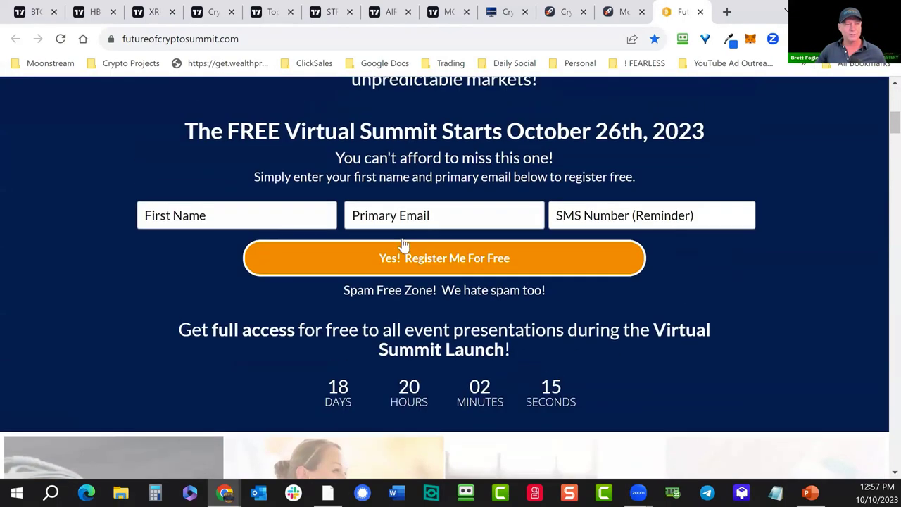
left_click(287, 215)
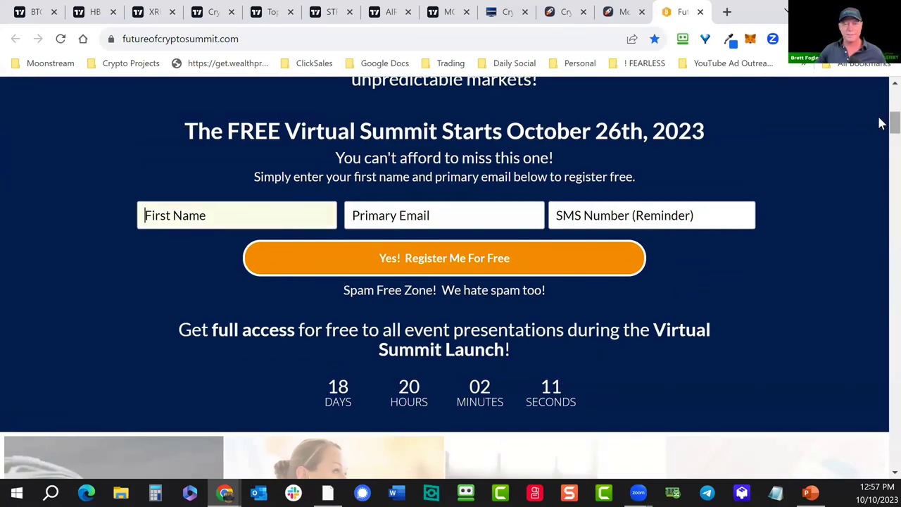
- Scroll down to the speaker presentations featuring Tim Jooste and Eric Wade
scroll(880, 142, "down", 1)
scroll(880, 141, "down", 20)
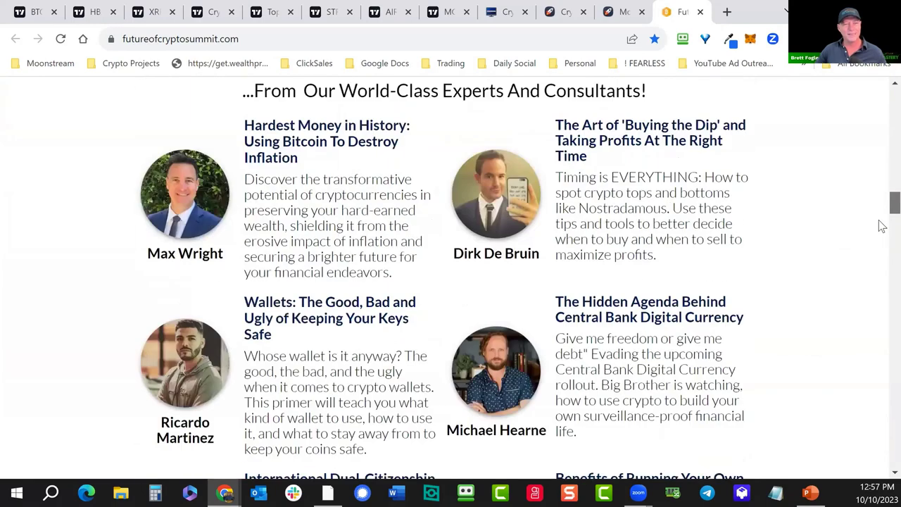
scroll(883, 260, "down", 9)
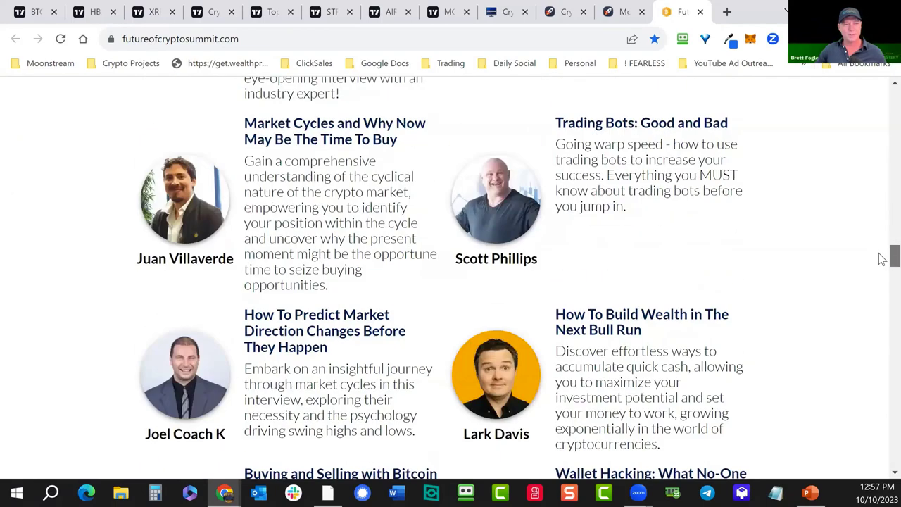
scroll(883, 264, "down", 2)
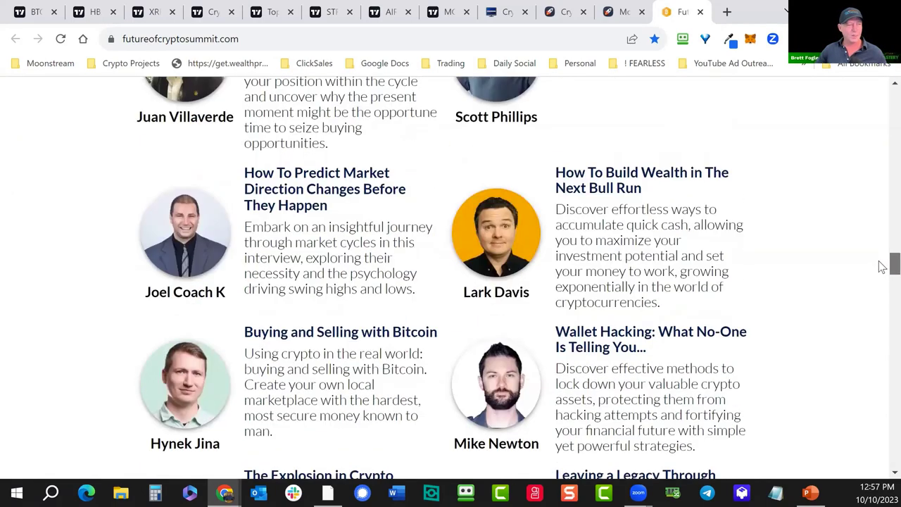
scroll(883, 268, "down", 1)
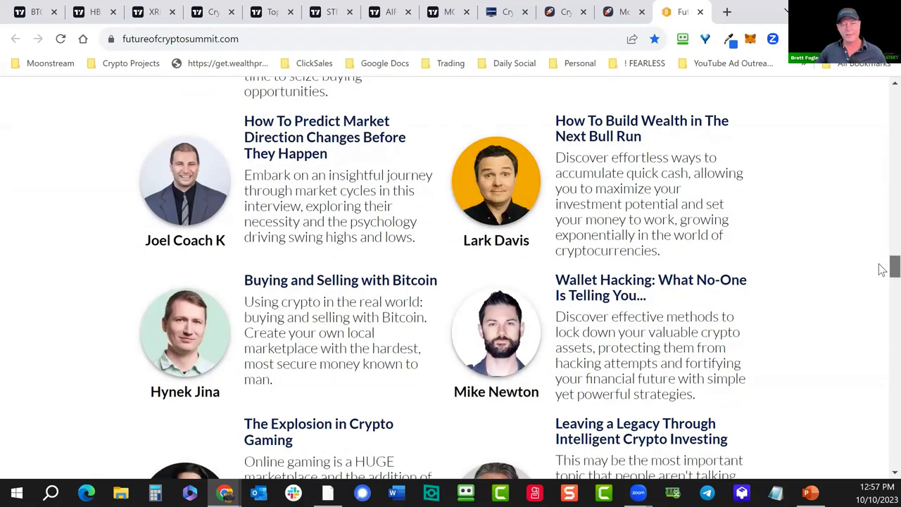
scroll(882, 273, "down", 1)
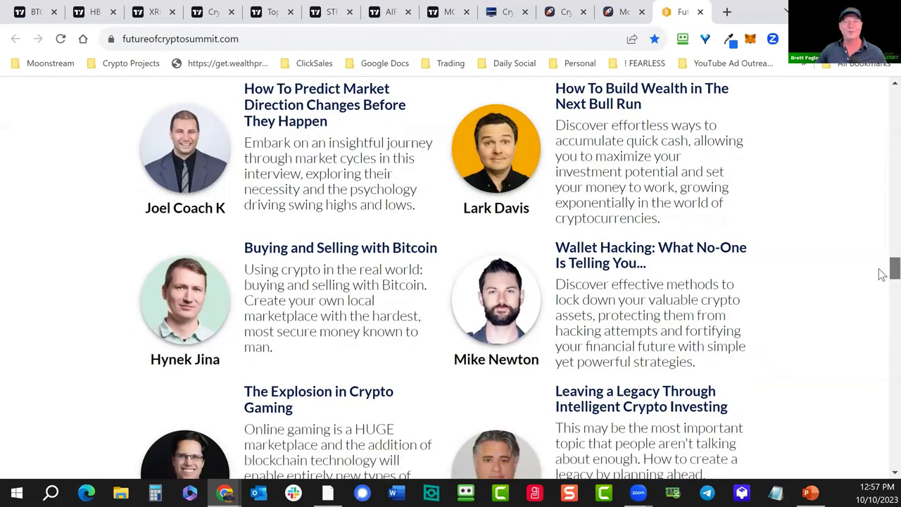
scroll(882, 275, "down", 1)
scroll(882, 276, "down", 1)
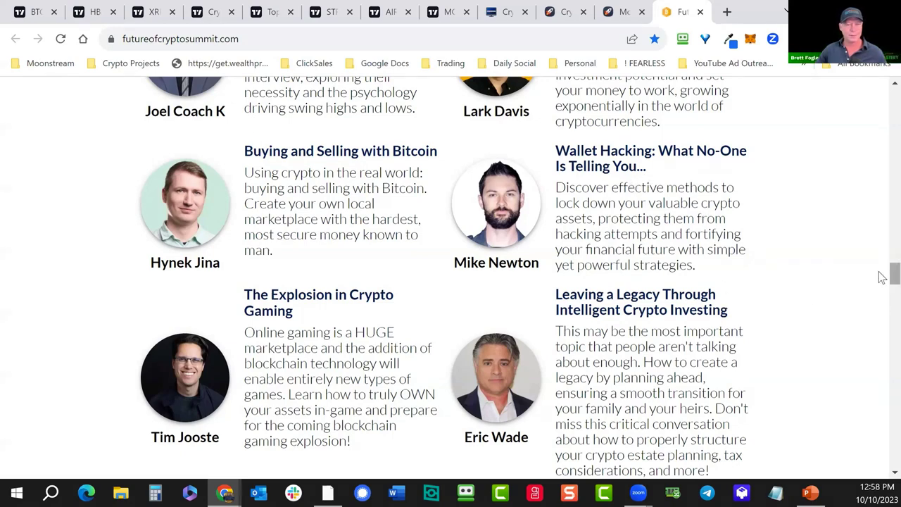
scroll(324, 331, "down", 1)
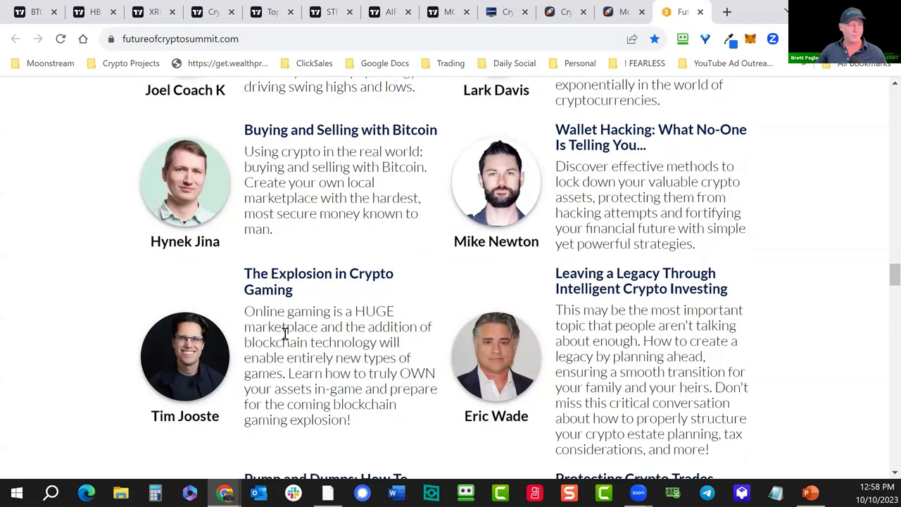
- Highlight and then clear text selections on the Legacy and Eric Wade talk headings
scroll(587, 333, "down", 1)
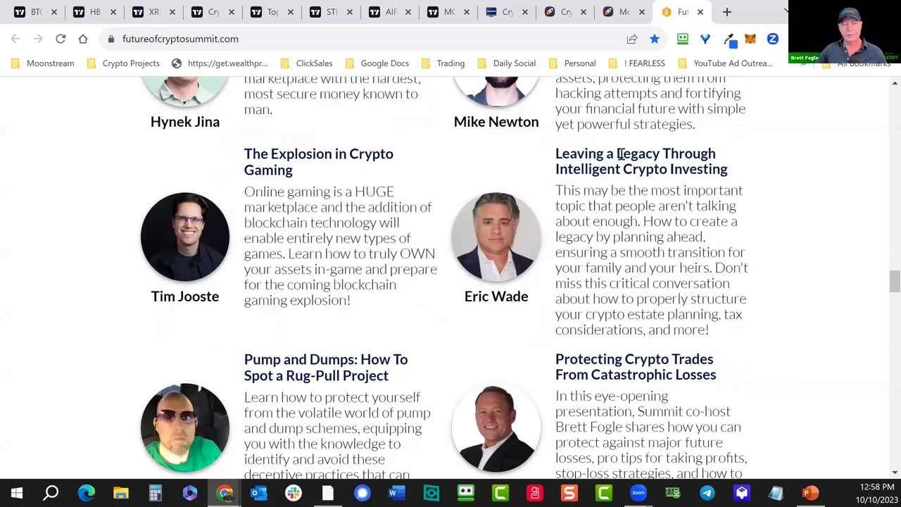
left_click_drag(742, 169, 486, 299)
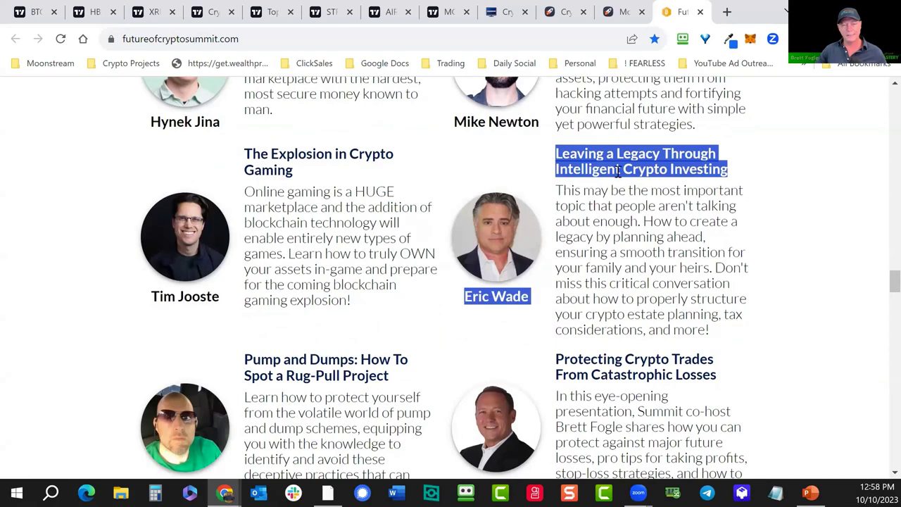
left_click(853, 261)
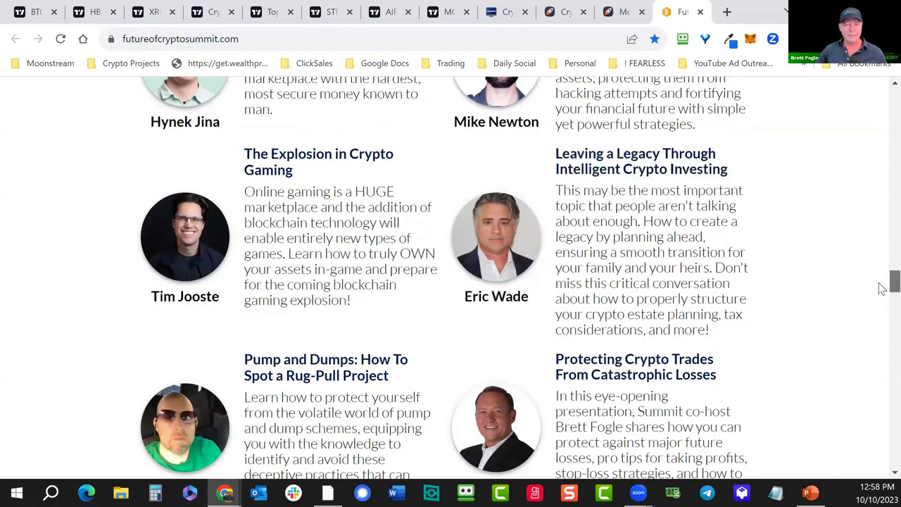
scroll(880, 288, "down", 1)
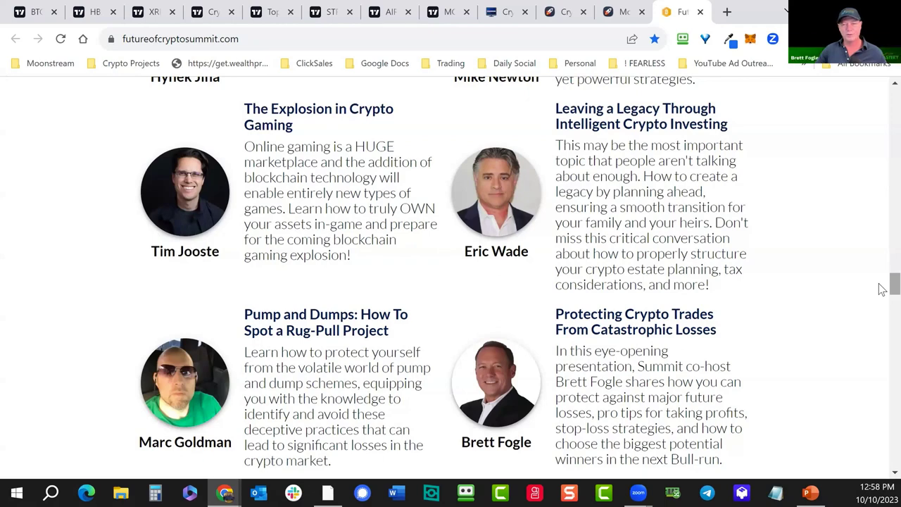
left_click_drag(880, 288, 880, 298)
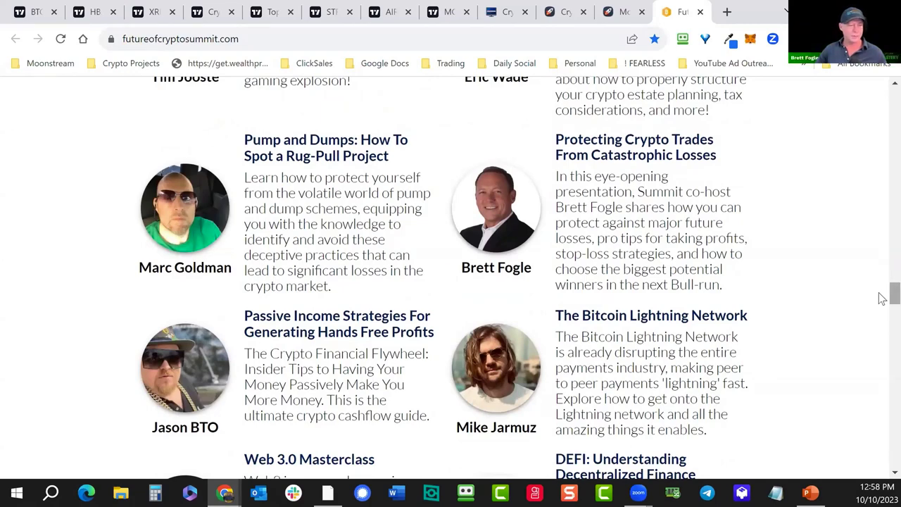
left_click_drag(882, 298, 547, 164)
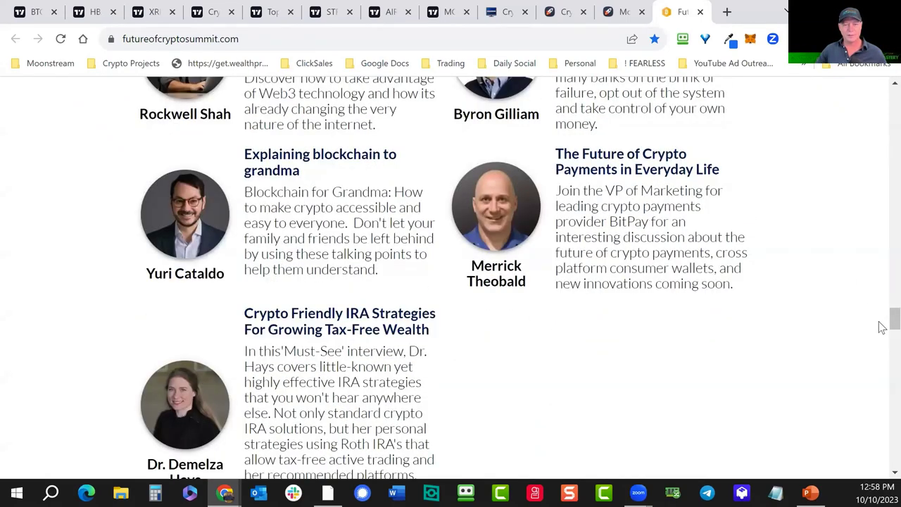
- Scroll to Register Now, select the page URL, and return to the summit banner
scroll(881, 331, "down", 1)
scroll(881, 334, "down", 1)
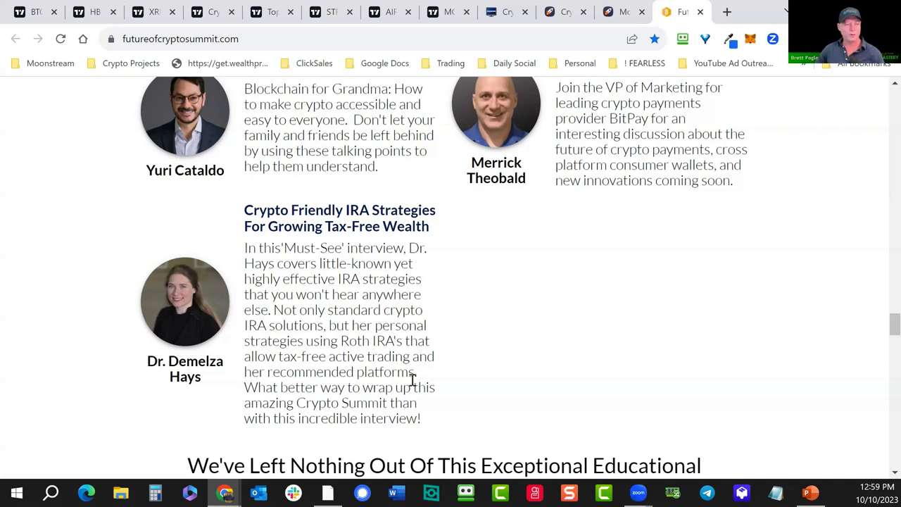
scroll(542, 317, "down", 2)
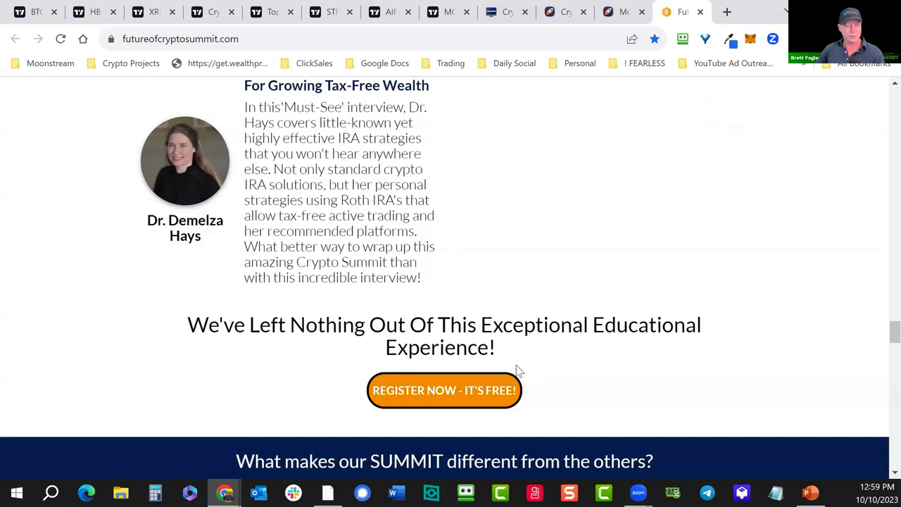
left_click(169, 42)
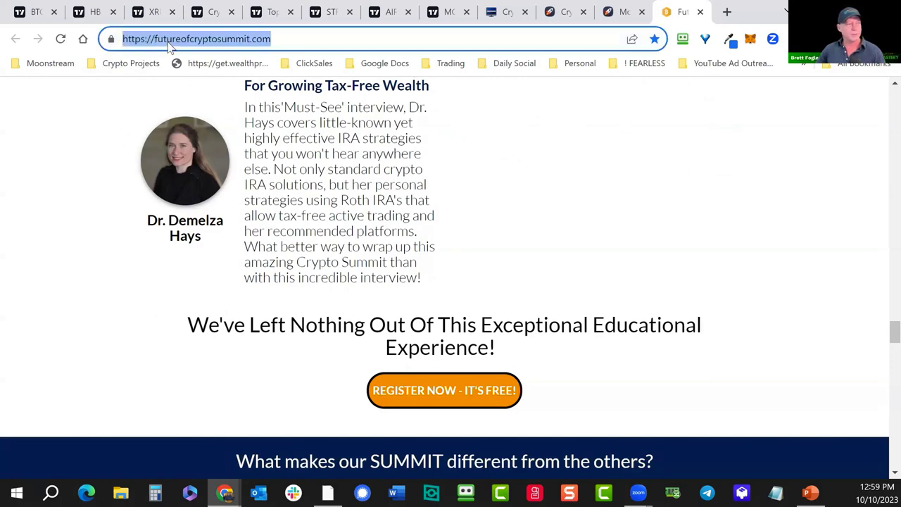
left_click(182, 43)
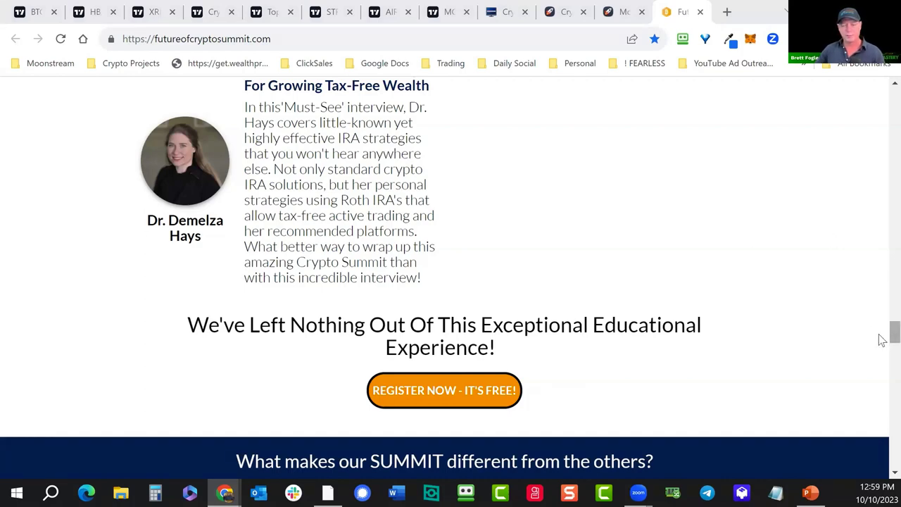
scroll(881, 338, "up", 10)
scroll(881, 97, "up", 10)
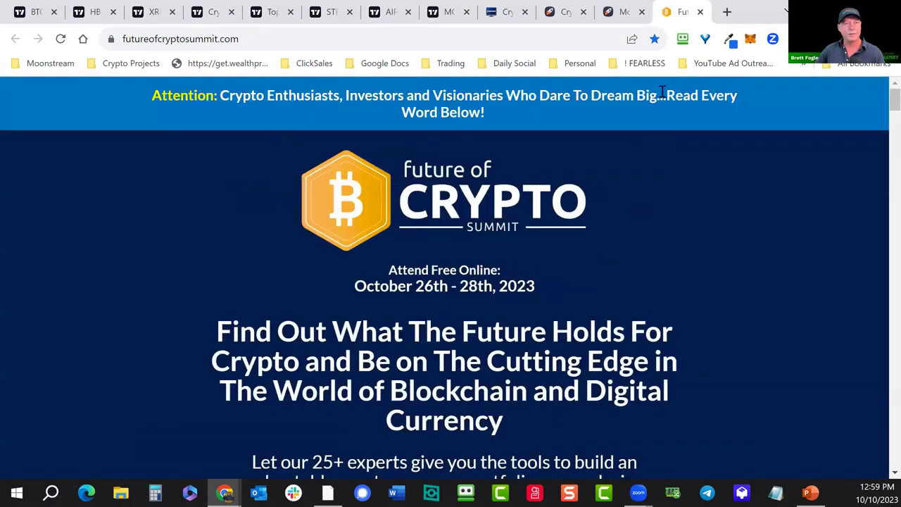